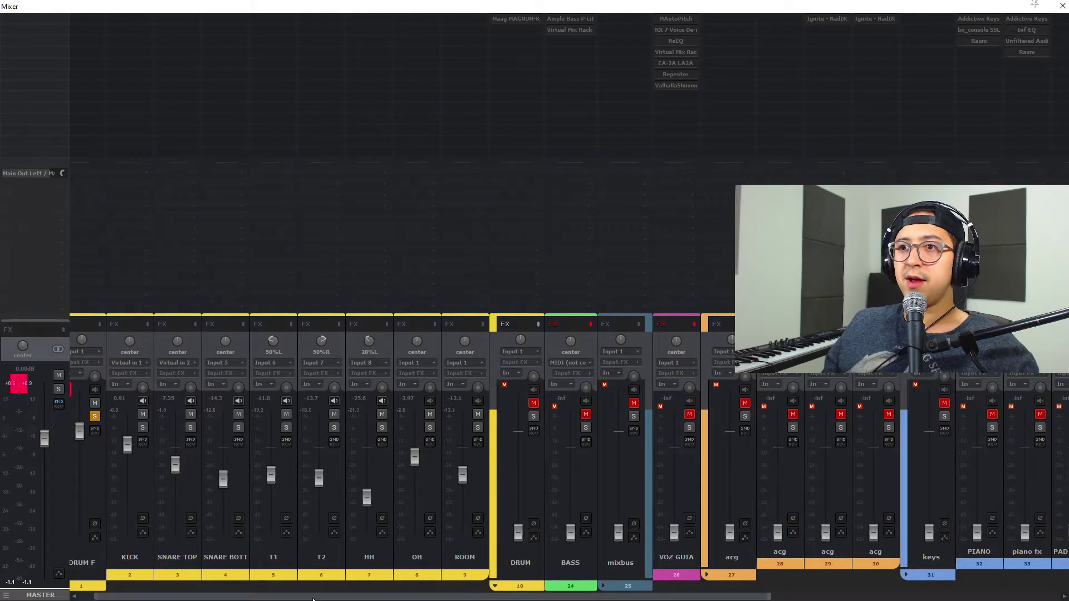
- Clear the master peak reading and lower the SNARE TOP fader to -8.64 dB and the DRUM F fader to -1.51 dB during playback
{"action": "left_click_drag", "start_coordinate": [305, 598], "coordinate": [293, 598]}
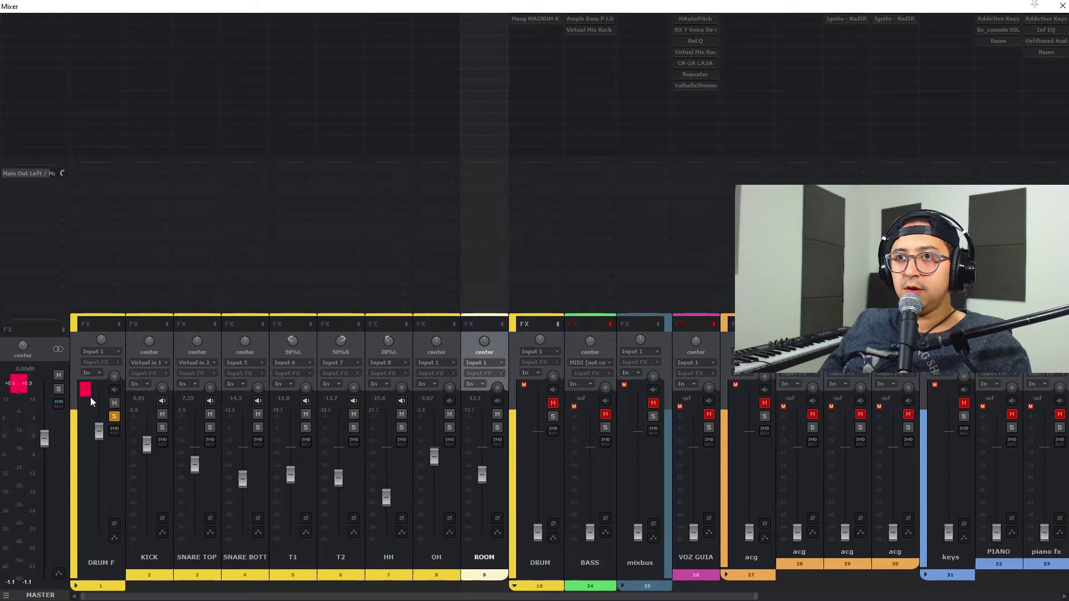
{"action": "left_click", "coordinate": [19, 385]}
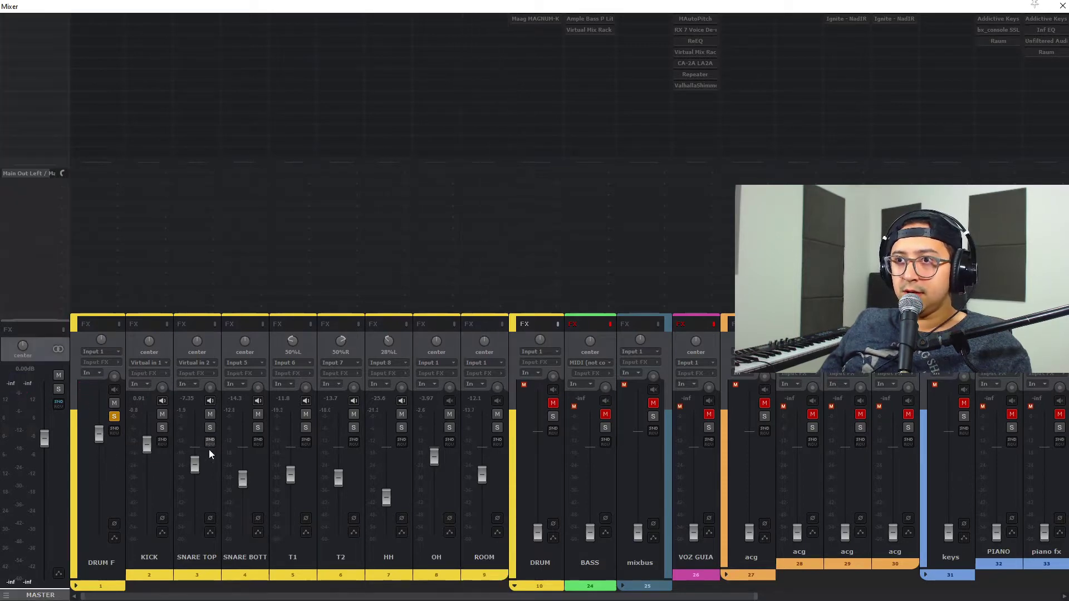
{"action": "left_click_drag", "start_coordinate": [195, 465], "coordinate": [195, 472]}
{"action": "key", "text": "space"}
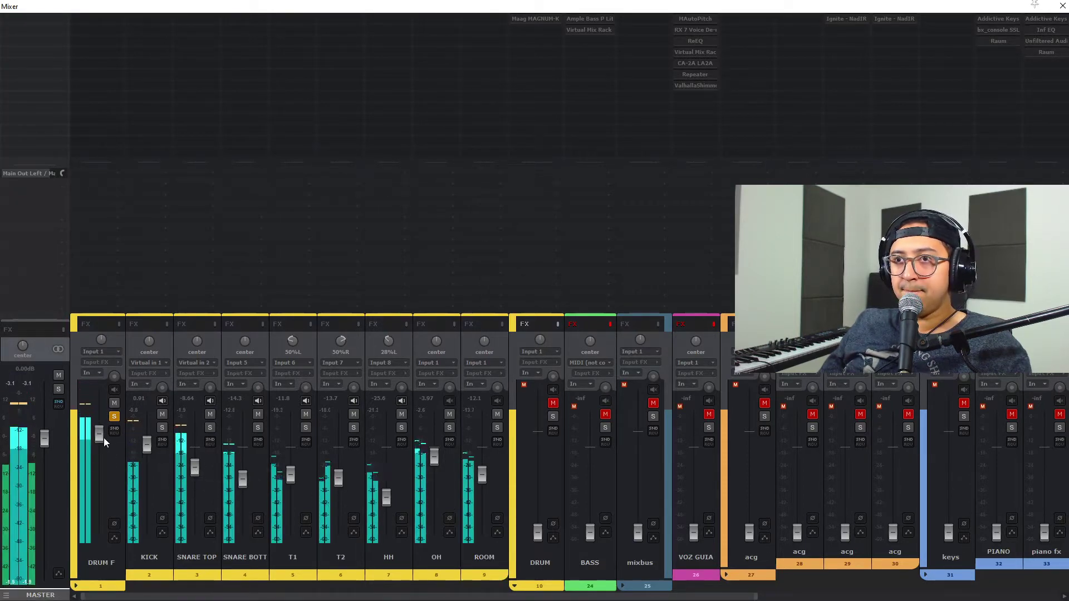
{"action": "left_click_drag", "start_coordinate": [100, 438], "coordinate": [99, 440]}
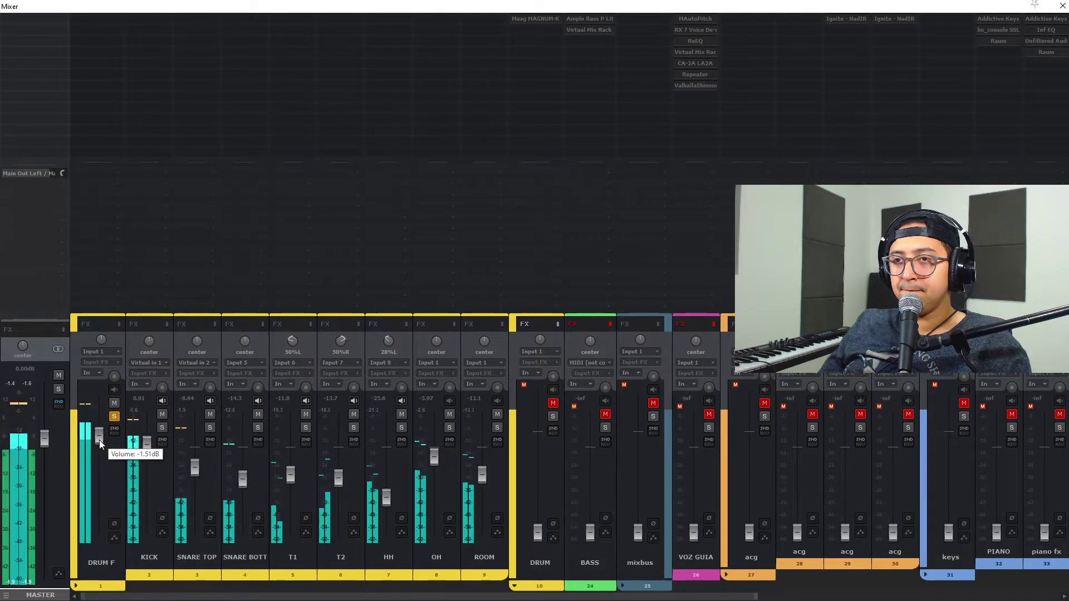
- Set the SNARE TOP fader to -7.94 dB and the ROOM fader to -14.7 dB, and stop playback
{"action": "left_click_drag", "start_coordinate": [195, 467], "coordinate": [196, 464]}
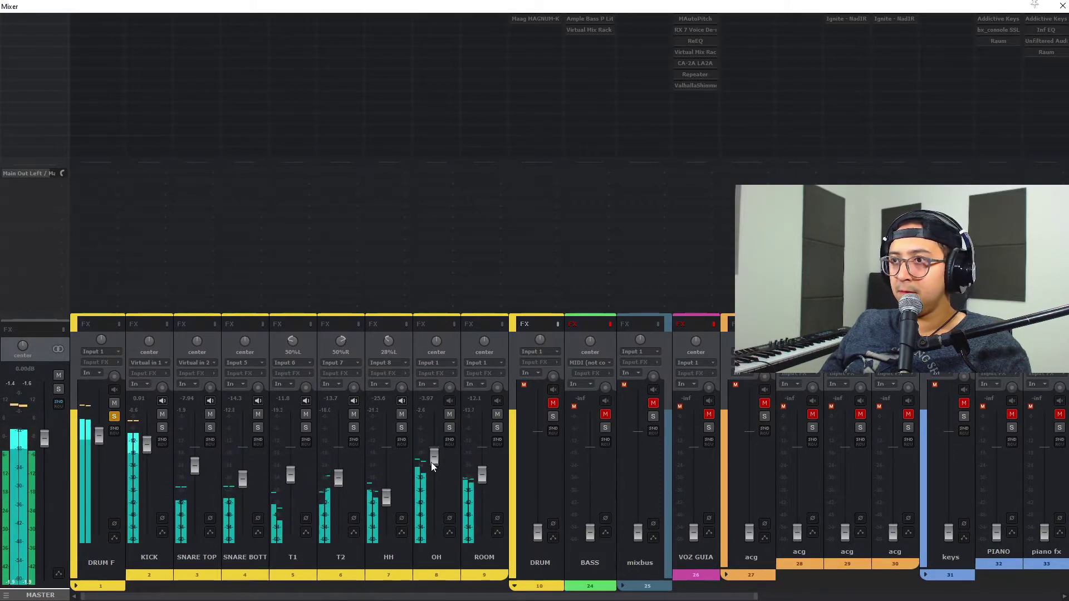
{"action": "left_click_drag", "start_coordinate": [483, 478], "coordinate": [483, 483]}
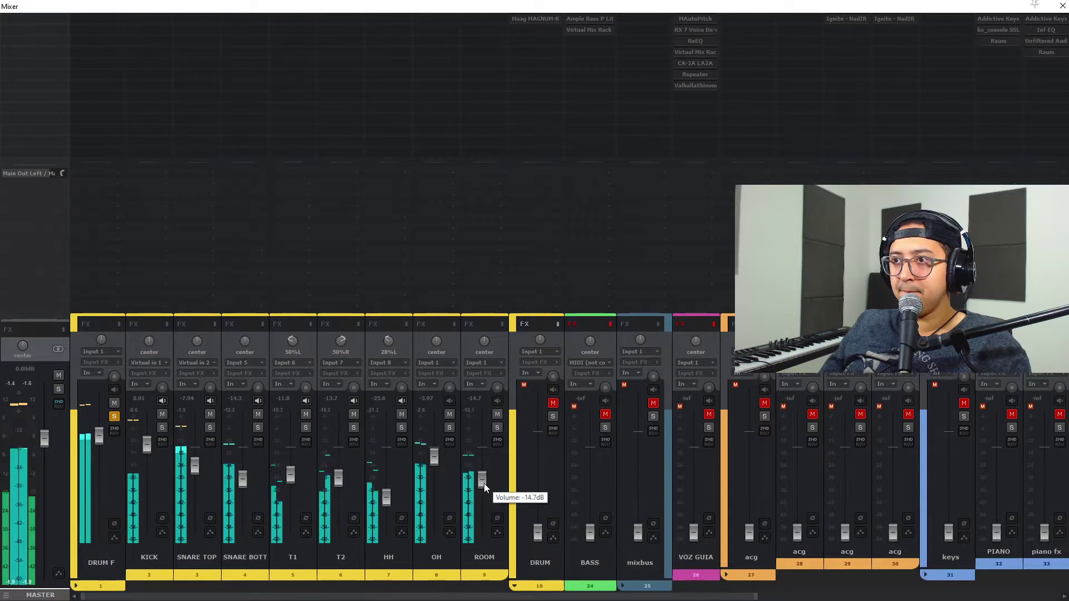
{"action": "key", "text": "space"}
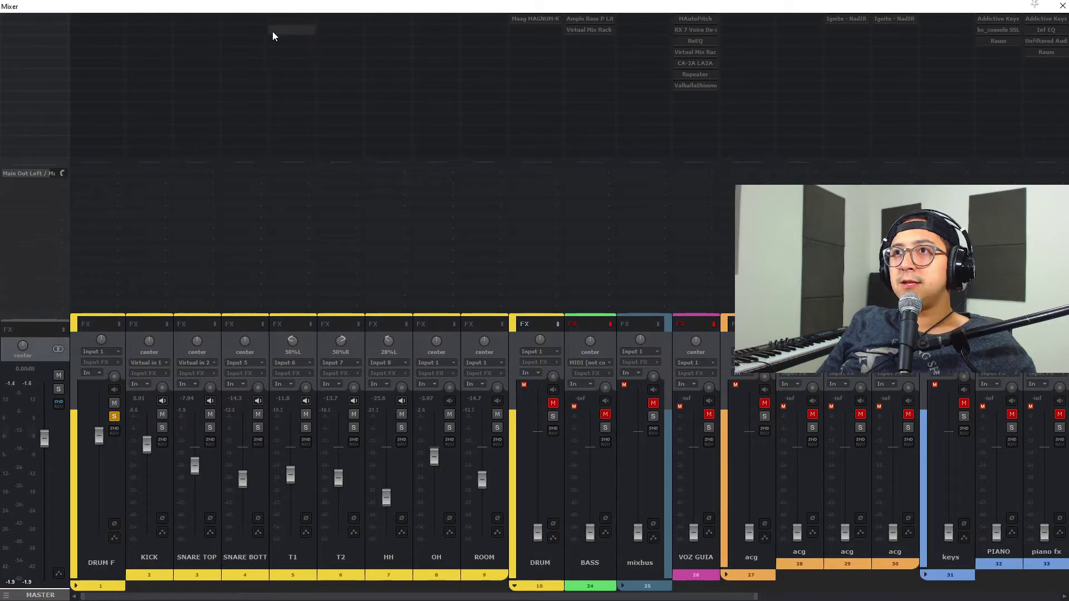
- Add the ReEQ plug-in to the SNARE TOP track
{"action": "double_click", "coordinate": [182, 29]}
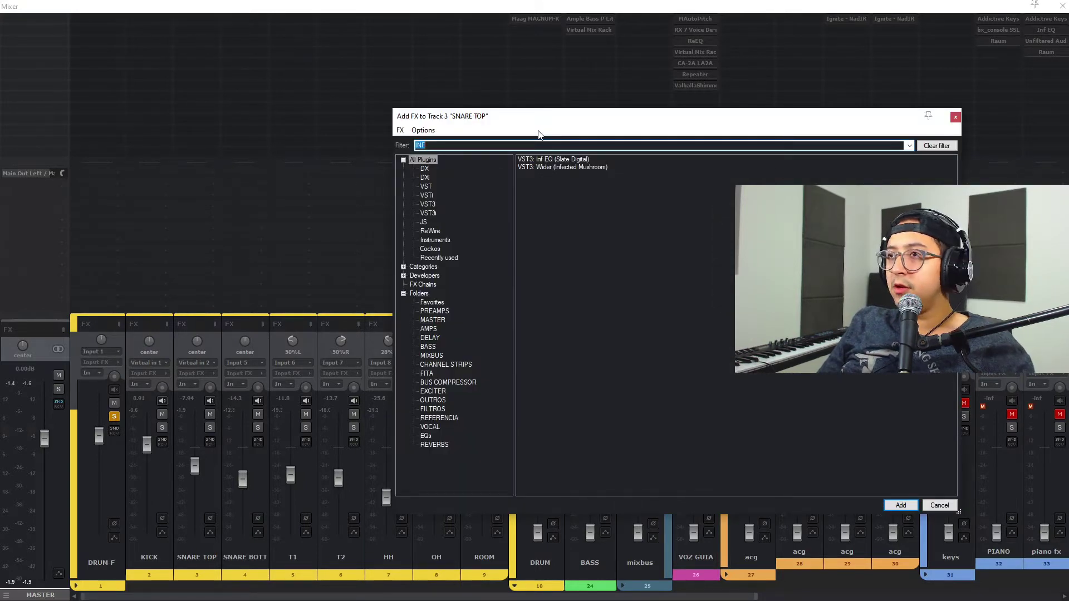
{"action": "type", "text": "REQ"}
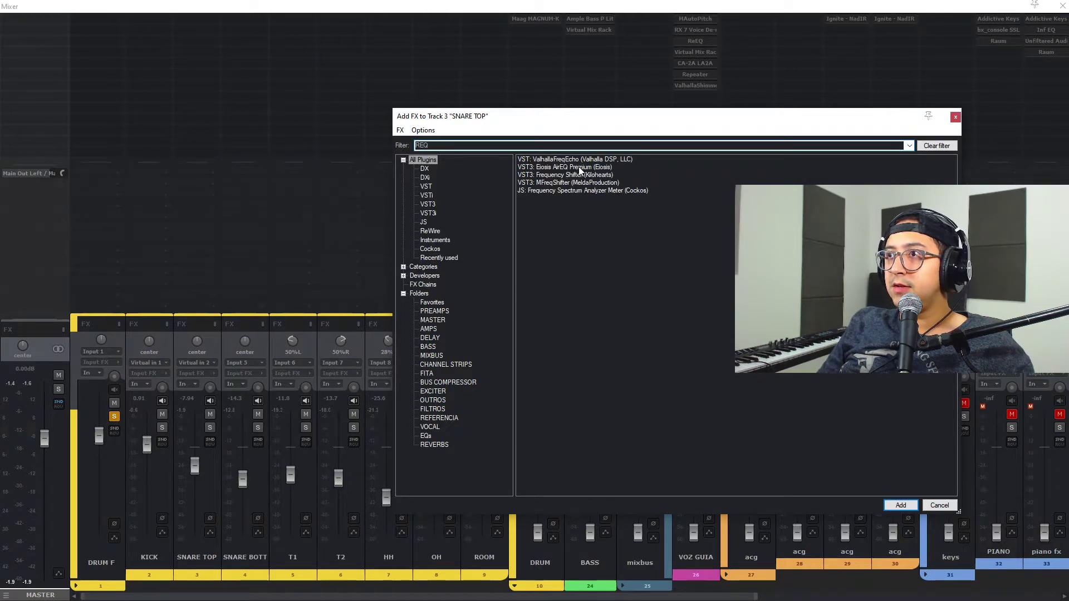
{"action": "left_click", "coordinate": [424, 145]}
{"action": "type", "text": "E"}
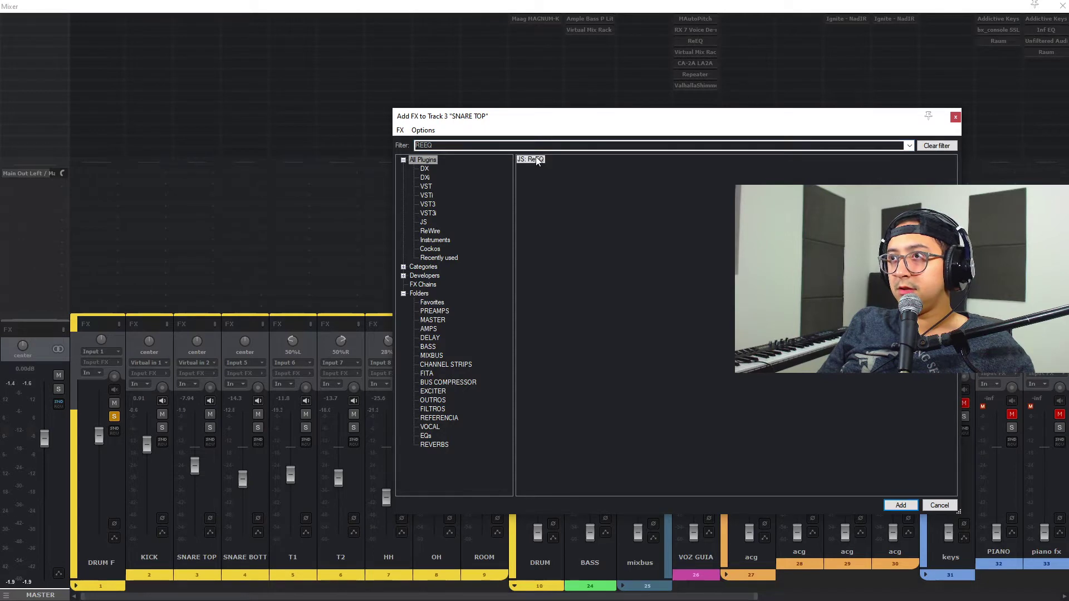
{"action": "double_click", "coordinate": [536, 158]}
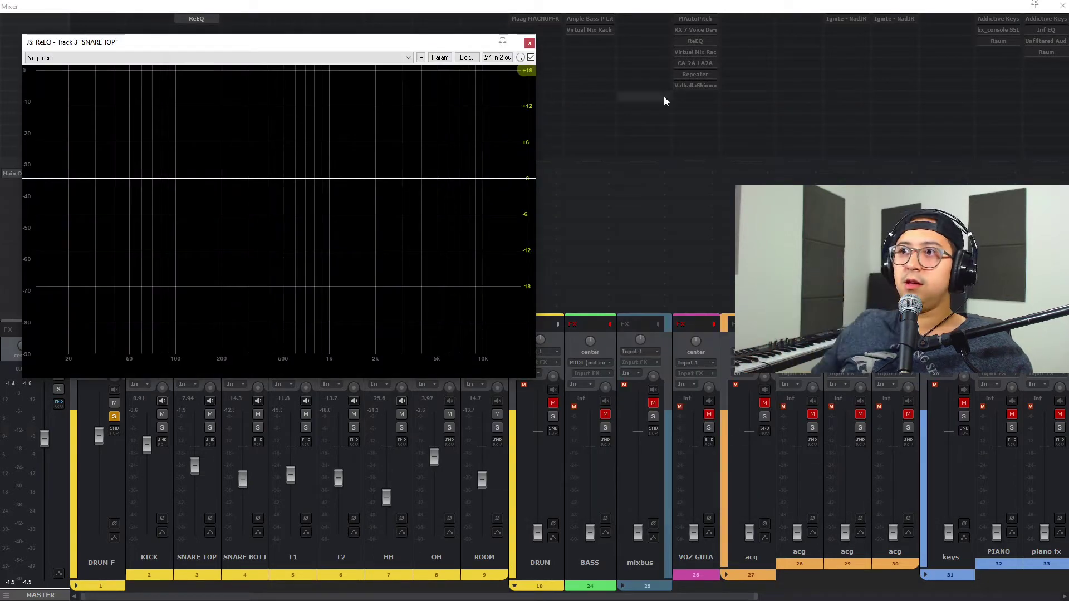
- Create five alternating boost and cut bands from the lows to the highs, ending with a 7.05 dB boost at 5.70 kHz
{"action": "double_click", "coordinate": [160, 144]}
{"action": "double_click", "coordinate": [271, 206]}
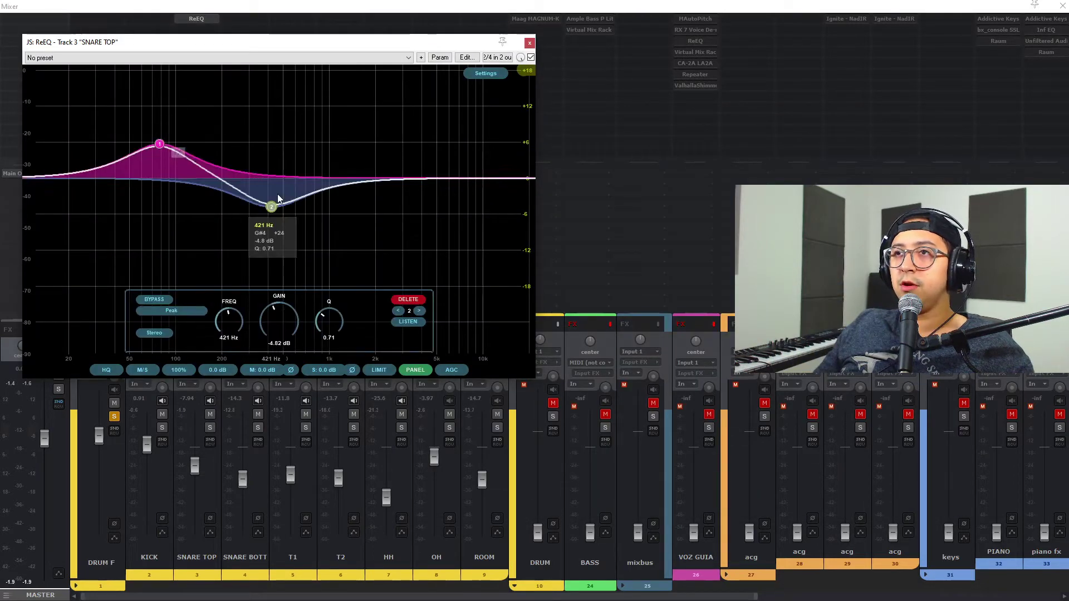
{"action": "double_click", "coordinate": [339, 138]}
{"action": "double_click", "coordinate": [406, 213]}
{"action": "left_click", "coordinate": [446, 140]}
{"action": "double_click", "coordinate": [446, 136]}
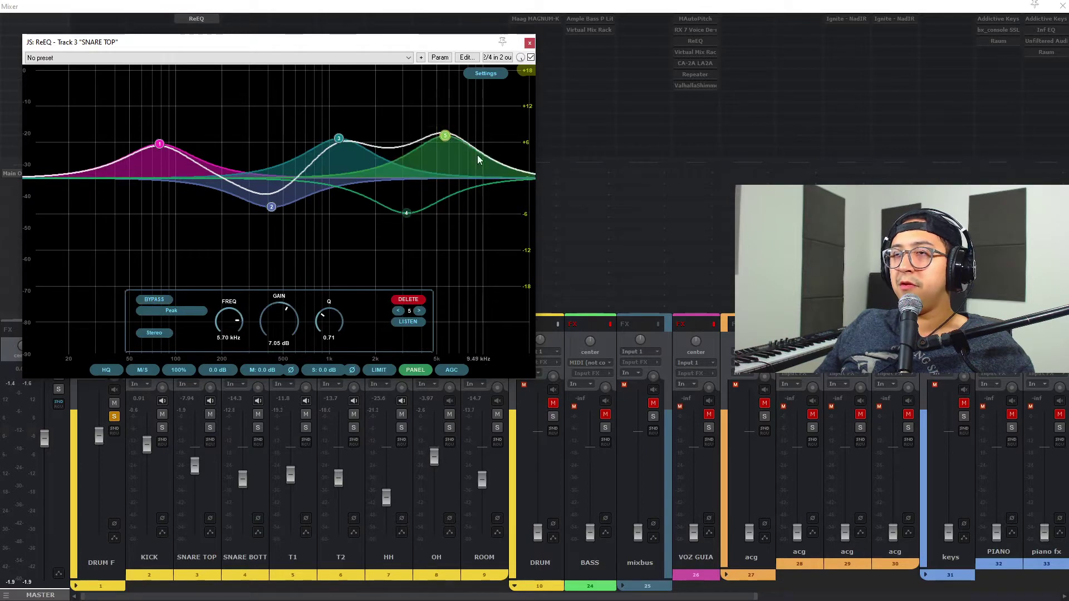
- Add a high-frequency cut and a 351 Hz cut of about 9.9 dB, and narrow the 421 Hz band to a Q of 14.44
{"action": "double_click", "coordinate": [490, 222]}
{"action": "double_click", "coordinate": [259, 237]}
{"action": "left_click", "coordinate": [276, 212]}
{"action": "left_click_drag", "start_coordinate": [331, 317], "coordinate": [343, 242]}
- Audition the drums through the ReEQ curve and remove the plug-in from SNARE TOP
{"action": "key", "text": "space"}
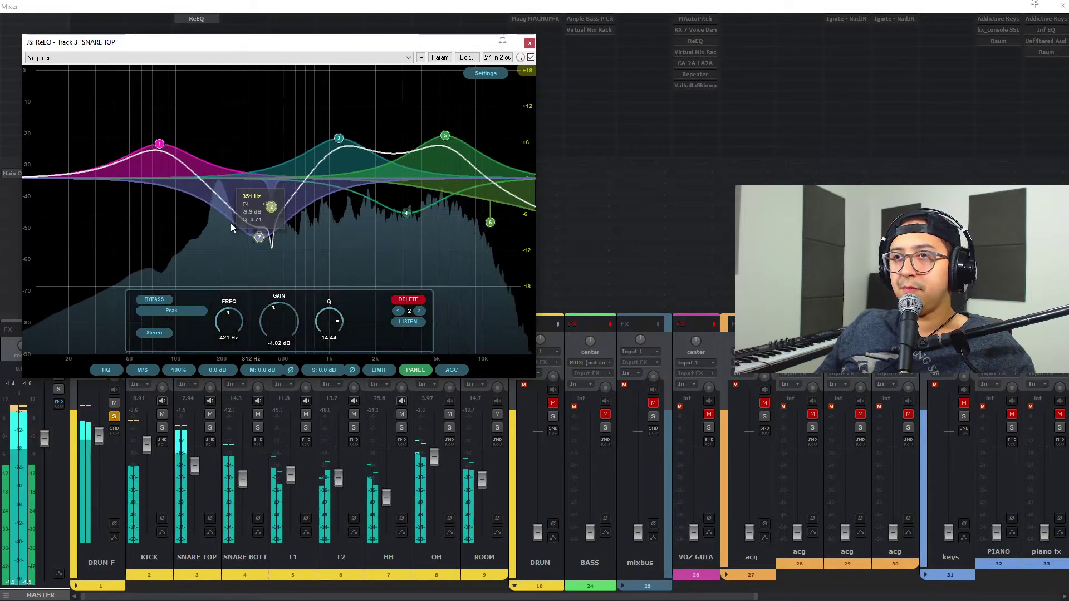
{"action": "key", "text": "space"}
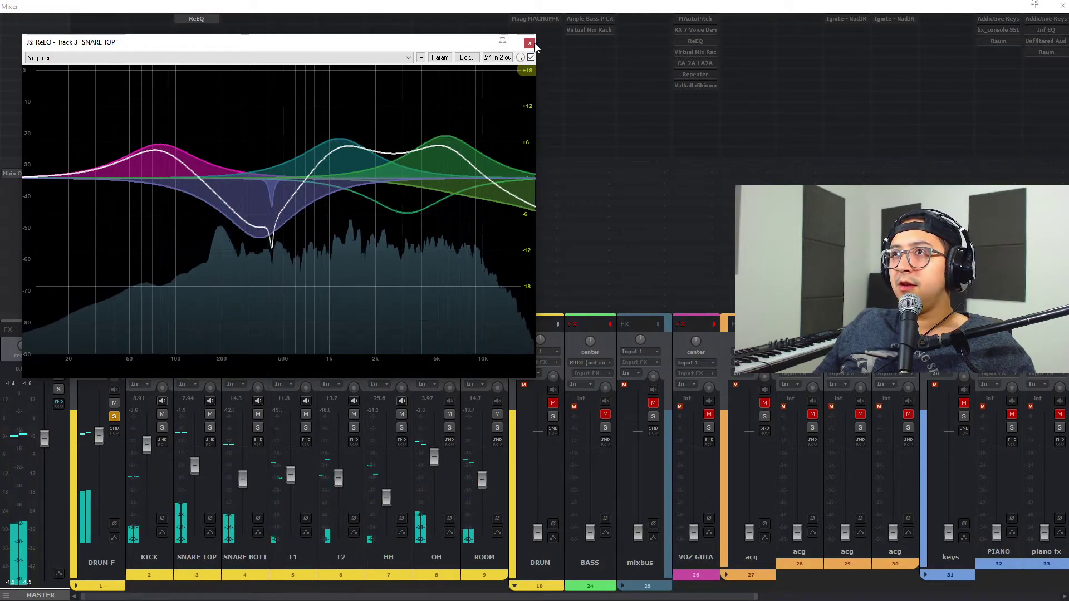
{"action": "left_click", "coordinate": [529, 42]}
{"action": "left_click", "coordinate": [210, 23], "text": "alt"}
- Add the TDR Nova equalizer to the SNARE TOP track
{"action": "left_click", "coordinate": [207, 32]}
{"action": "type", "text": "T"}
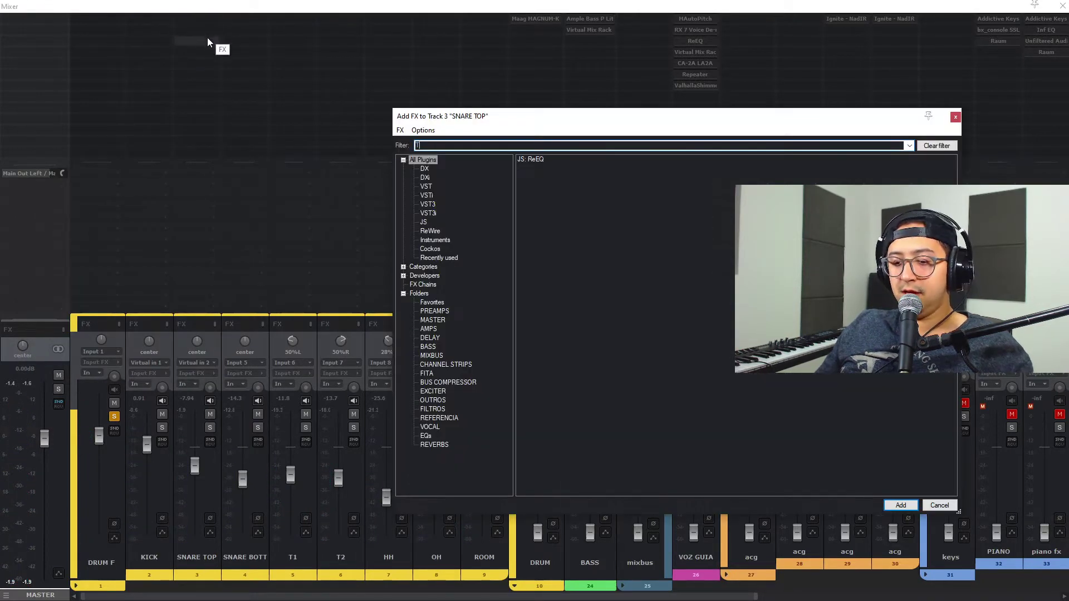
{"action": "type", "text": "DR"}
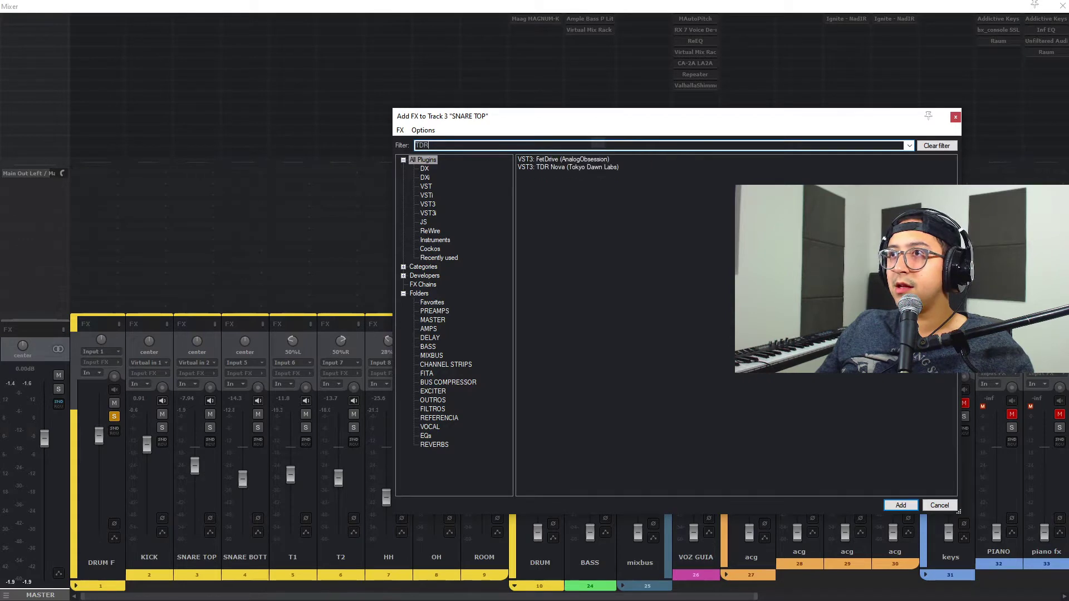
{"action": "double_click", "coordinate": [556, 166]}
{"action": "left_click_drag", "start_coordinate": [409, 43], "coordinate": [438, 37]}
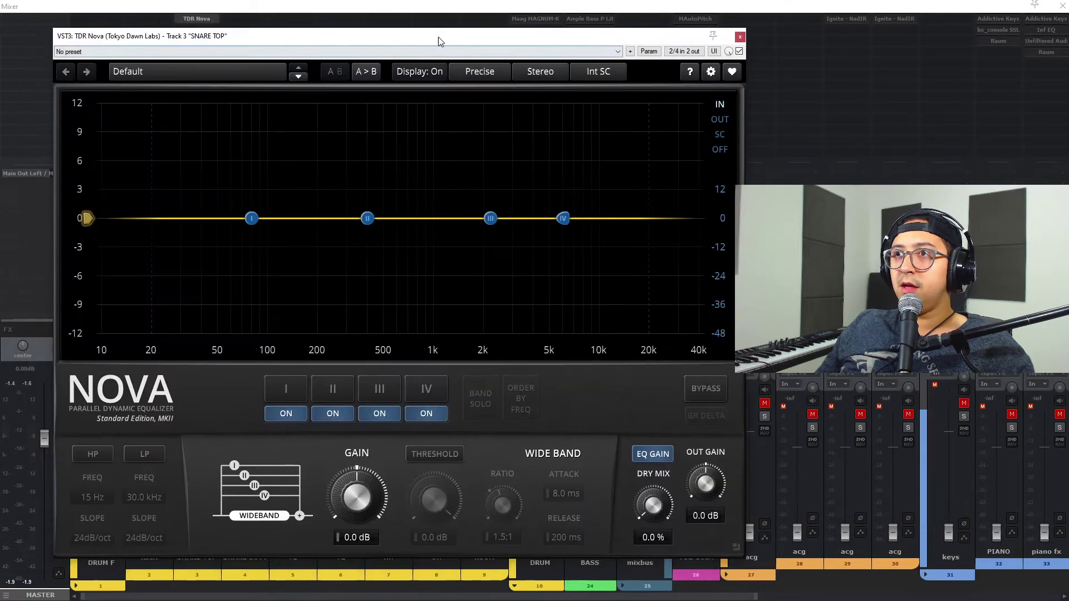
- Boost Nova's band II by 4.6 dB at 257 Hz with a Q of 3.03, and remove the plug-in from SNARE TOP
{"action": "left_click_drag", "start_coordinate": [367, 217], "coordinate": [335, 174]}
{"action": "scroll", "coordinate": [335, 174], "scroll_direction": "up", "scroll_amount": 5}
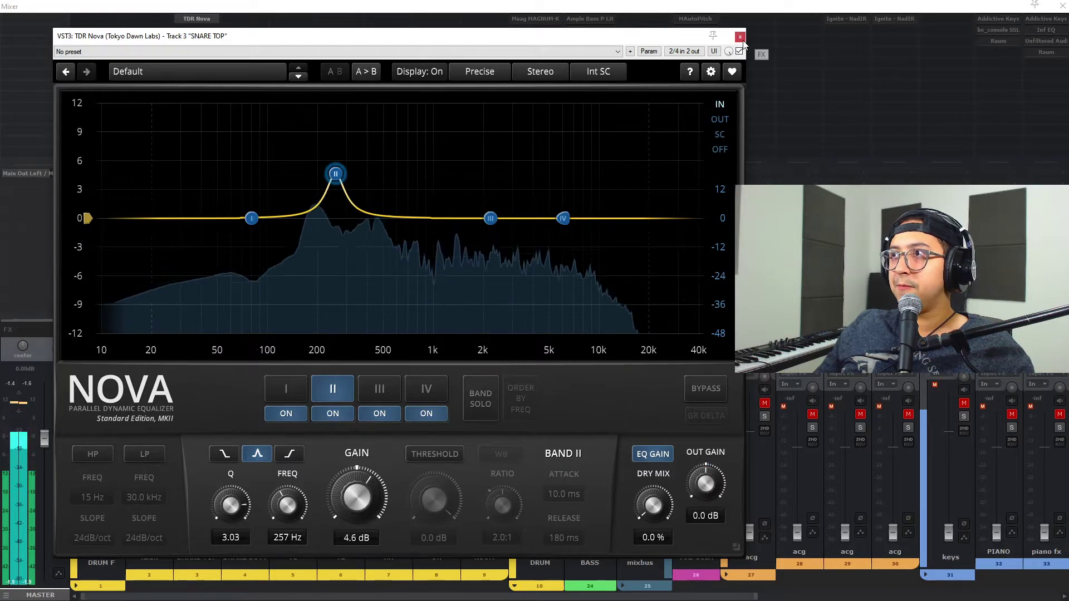
{"action": "left_click", "coordinate": [740, 37]}
{"action": "left_click", "coordinate": [206, 18], "text": "alt"}
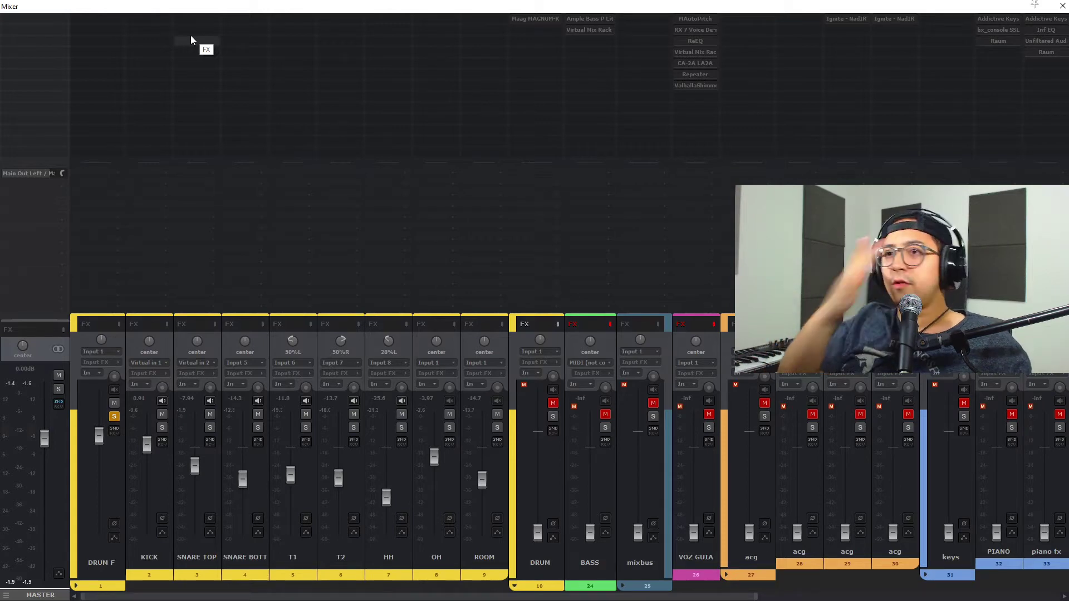
- Add the Slate Digital Inf EQ plug-in to the KICK track
{"action": "double_click", "coordinate": [149, 32]}
{"action": "type", "text": "INF"}
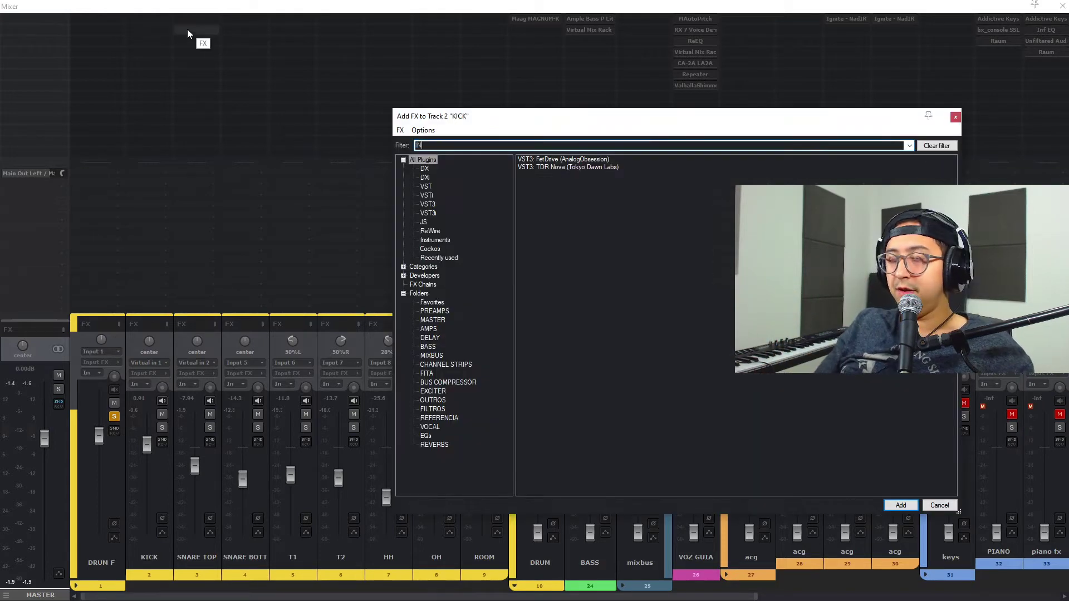
{"action": "left_click", "coordinate": [557, 160]}
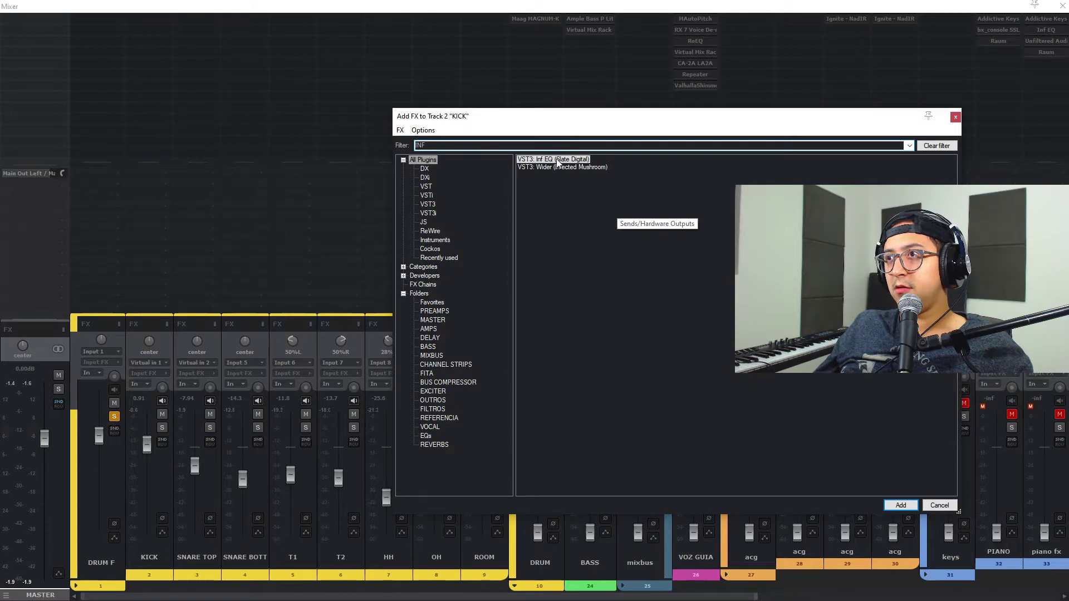
{"action": "key", "text": "Return"}
{"action": "left_click_drag", "start_coordinate": [406, 43], "coordinate": [488, 64]}
- Create a low-shelf boost, a 146 Hz boost, a cut near 500 Hz and a narrow 1.06 kHz boost on the KICK equalizer
{"action": "double_click", "coordinate": [279, 236]}
{"action": "double_click", "coordinate": [389, 239]}
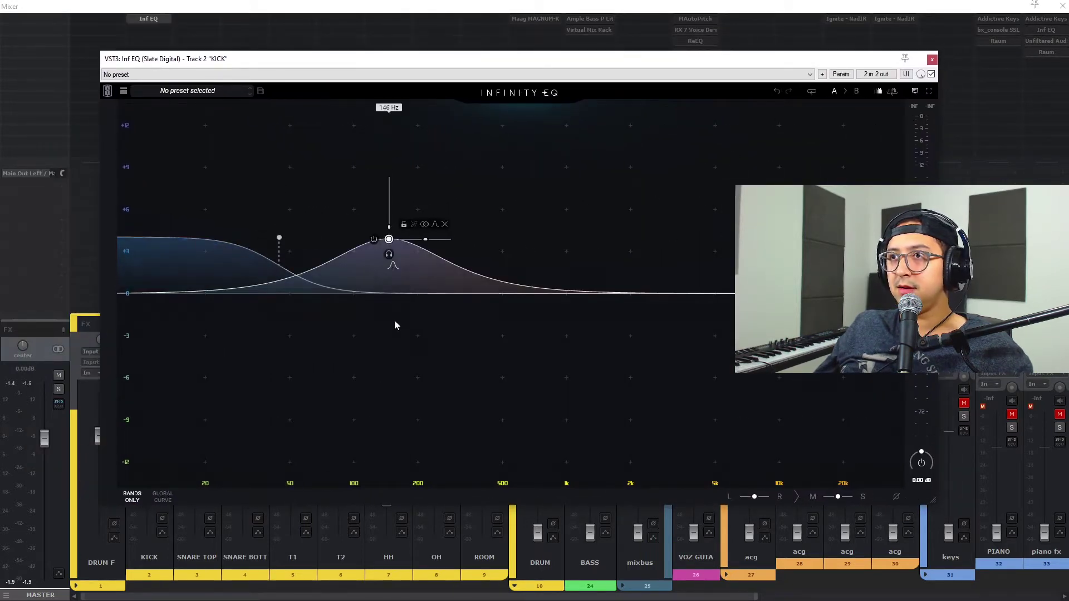
{"action": "double_click", "coordinate": [506, 349]}
{"action": "double_click", "coordinate": [573, 228]}
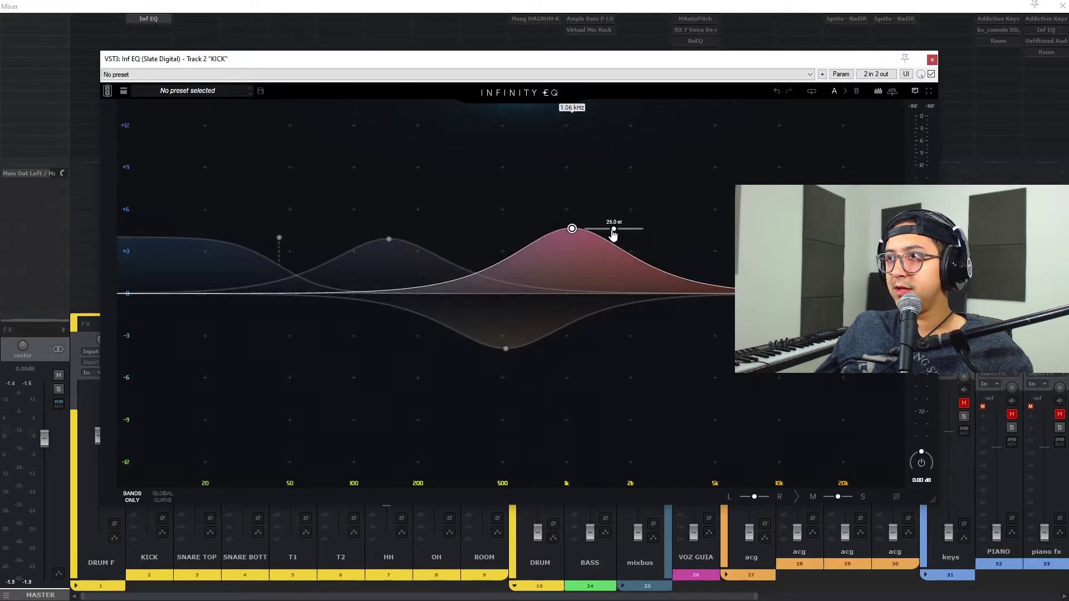
{"action": "scroll", "coordinate": [572, 228], "scroll_direction": "down", "scroll_amount": 3}
{"action": "scroll", "coordinate": [572, 228], "scroll_direction": "up", "scroll_amount": 1}
{"action": "scroll", "coordinate": [572, 228], "scroll_direction": "down", "scroll_amount": 1}
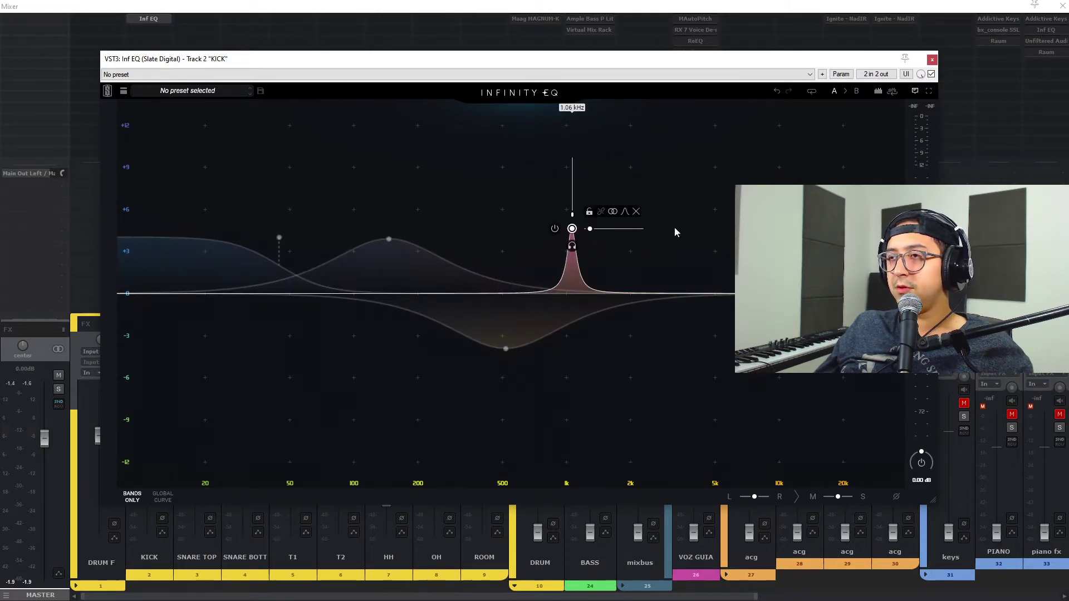
- Add a 3.80 kHz cut with a 12 dB/oct slope, and remove Inf EQ from the KICK track
{"action": "double_click", "coordinate": [691, 360]}
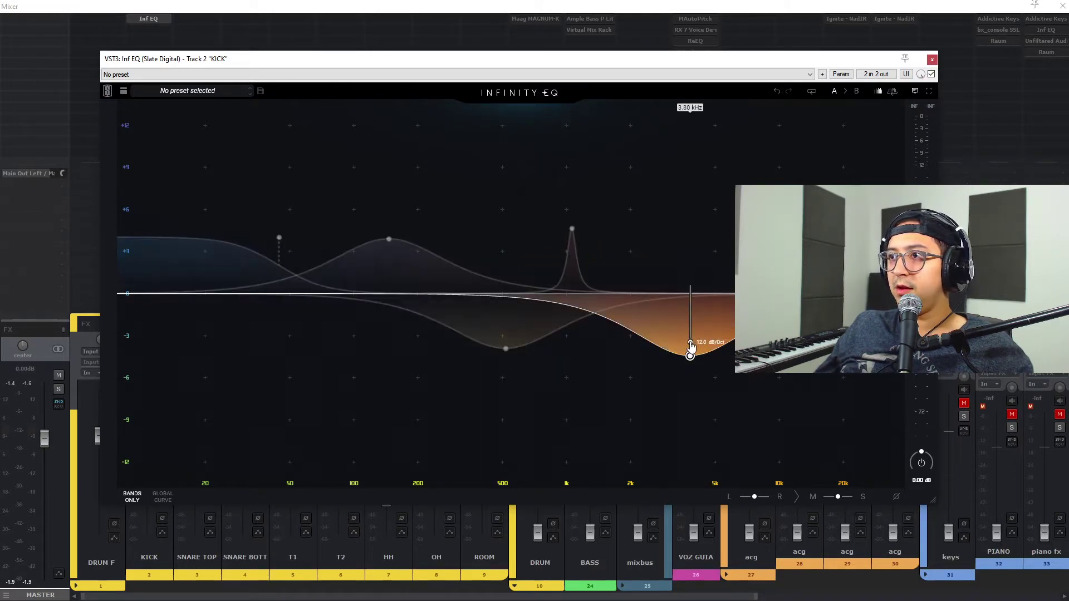
{"action": "scroll", "coordinate": [690, 356], "scroll_direction": "up", "scroll_amount": 5}
{"action": "scroll", "coordinate": [690, 356], "scroll_direction": "down", "scroll_amount": 6}
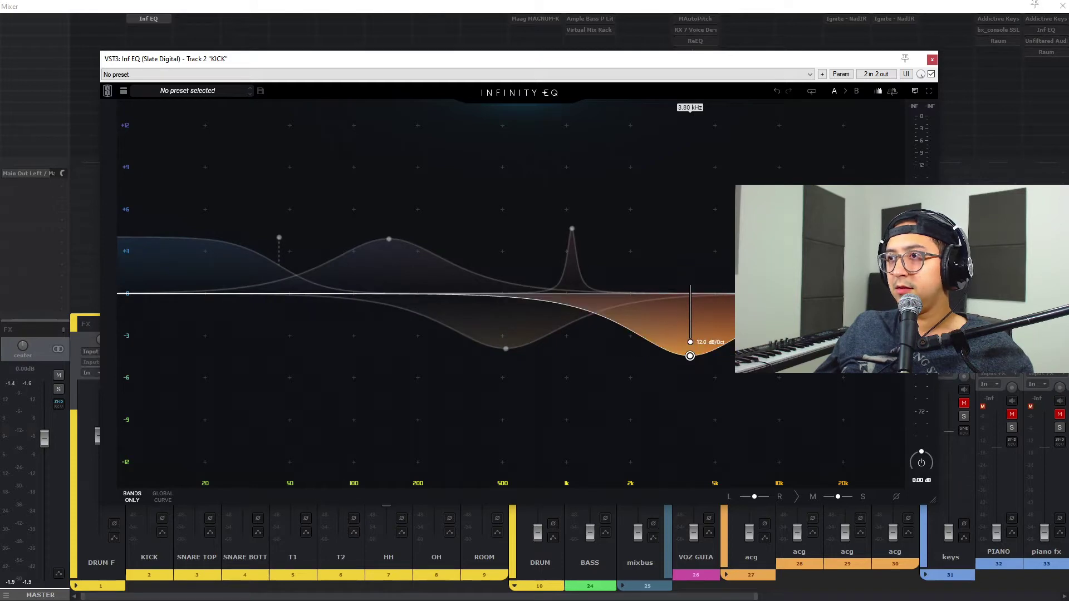
{"action": "left_click", "coordinate": [932, 60]}
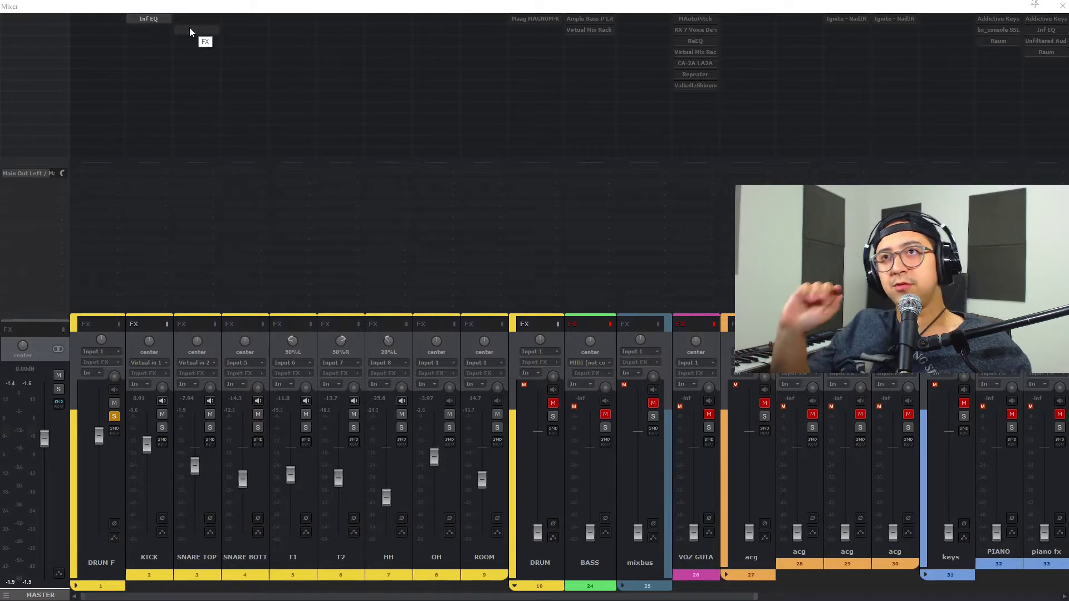
{"action": "left_click", "coordinate": [148, 18], "text": "alt"}
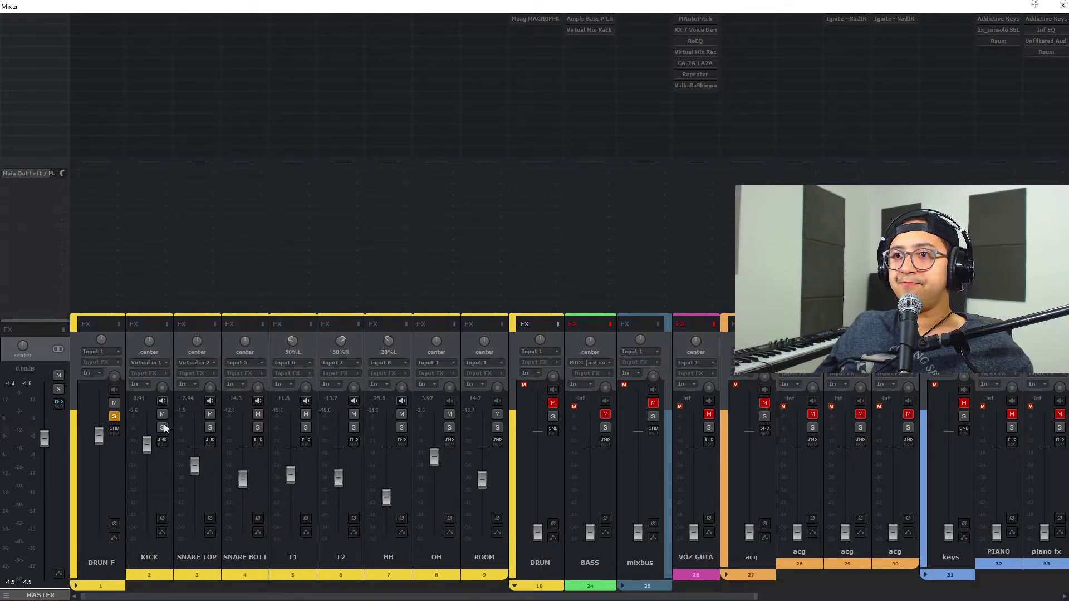
- Add a fresh Inf EQ to the KICK track and copy it to every other drum track from SNARE TOP through ROOM
{"action": "double_click", "coordinate": [152, 74]}
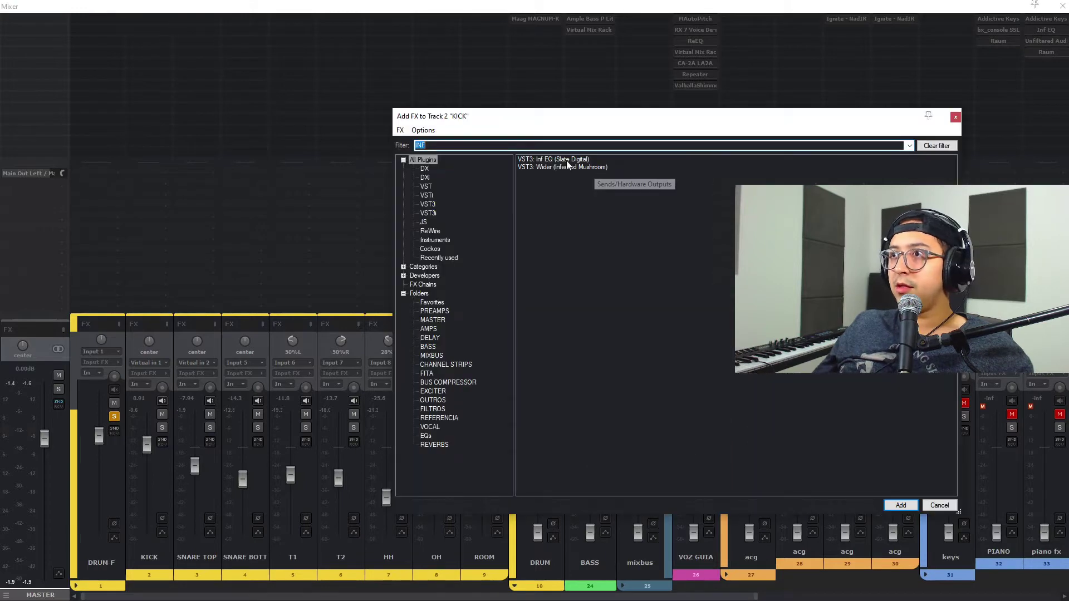
{"action": "key", "text": "Return"}
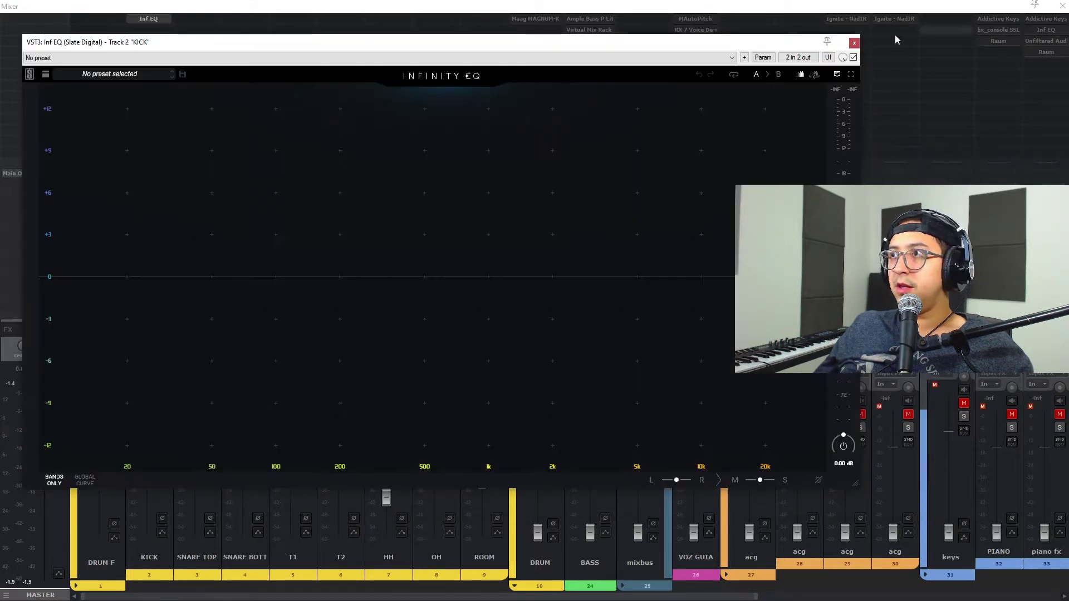
{"action": "left_click", "coordinate": [854, 43]}
{"action": "left_click_drag", "start_coordinate": [153, 19], "coordinate": [246, 19]}
{"action": "left_click_drag", "start_coordinate": [246, 19], "coordinate": [479, 15]}
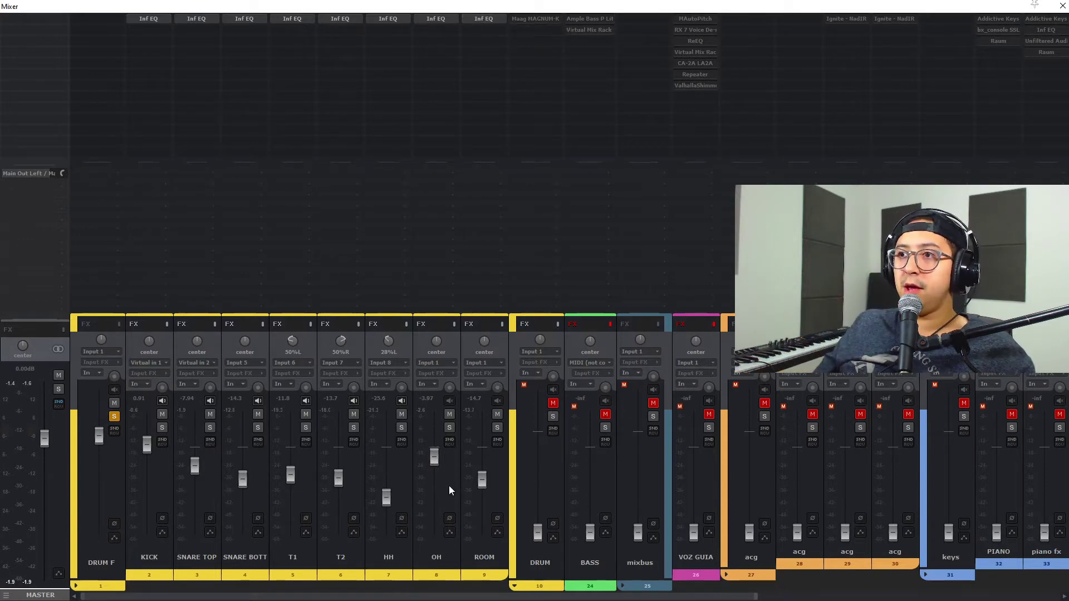
- Raise the OH fader to 1.27 dB and play the track soloed with its Inf EQ open
{"action": "left_click_drag", "start_coordinate": [437, 463], "coordinate": [435, 450]}
{"action": "left_click", "coordinate": [449, 427]}
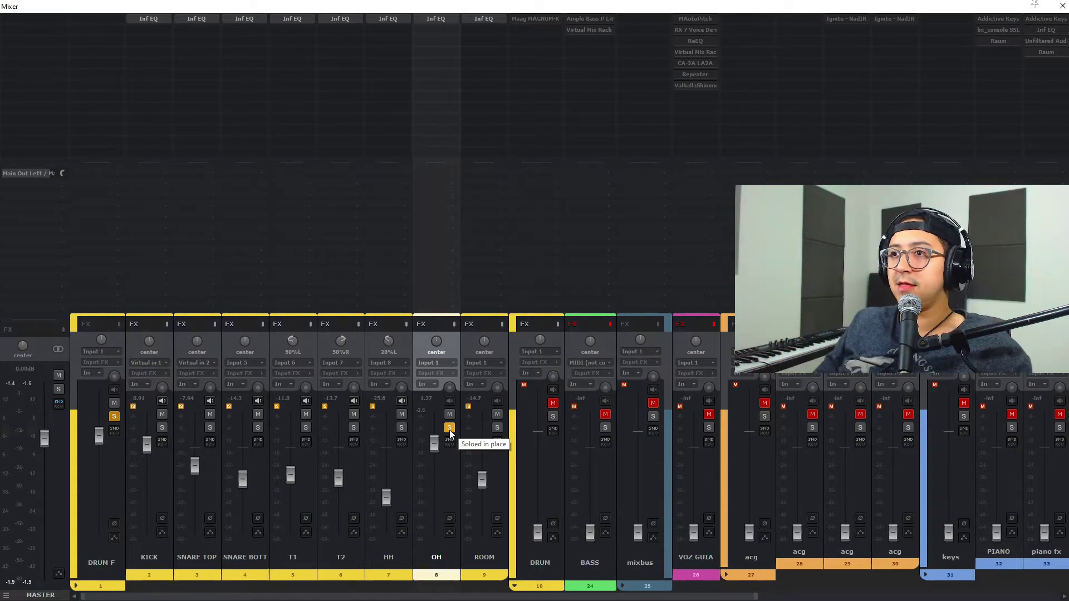
{"action": "mouse_move", "coordinate": [435, 449]}
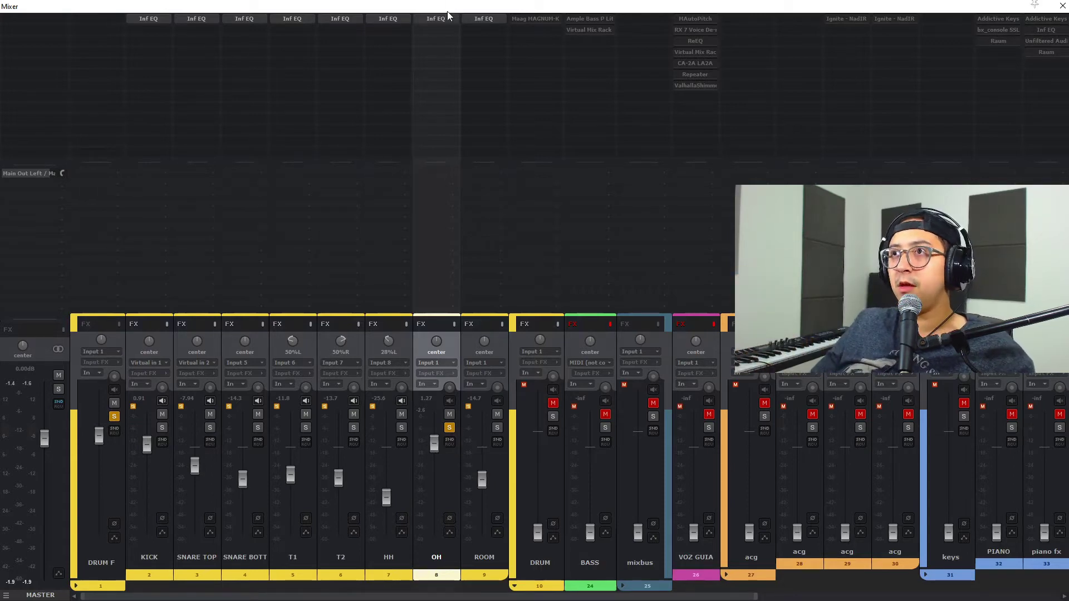
{"action": "key", "text": "space"}
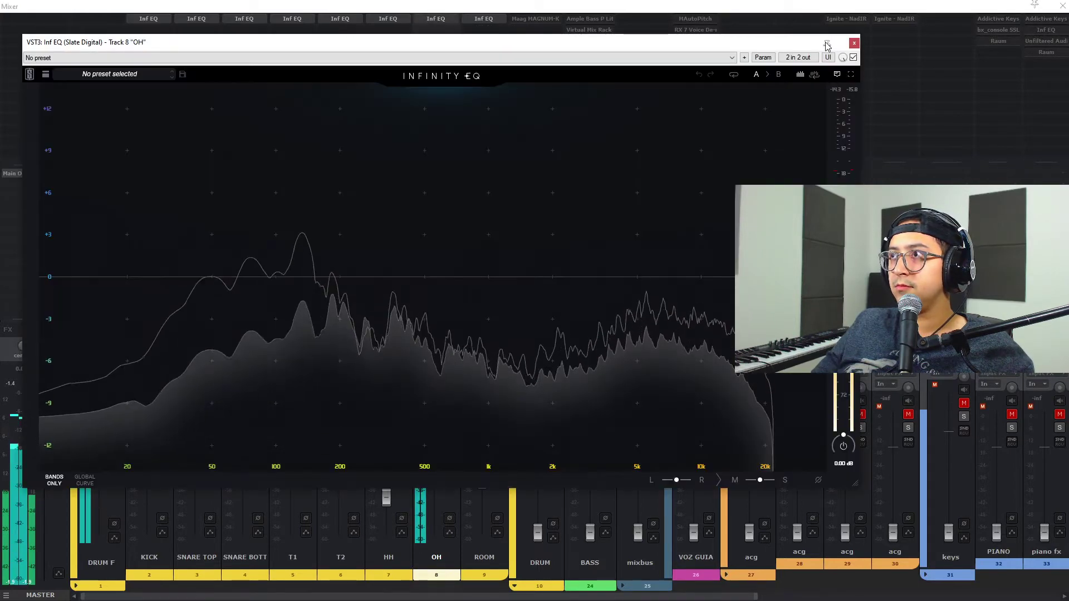
{"action": "left_click_drag", "start_coordinate": [620, 40], "coordinate": [596, 30]}
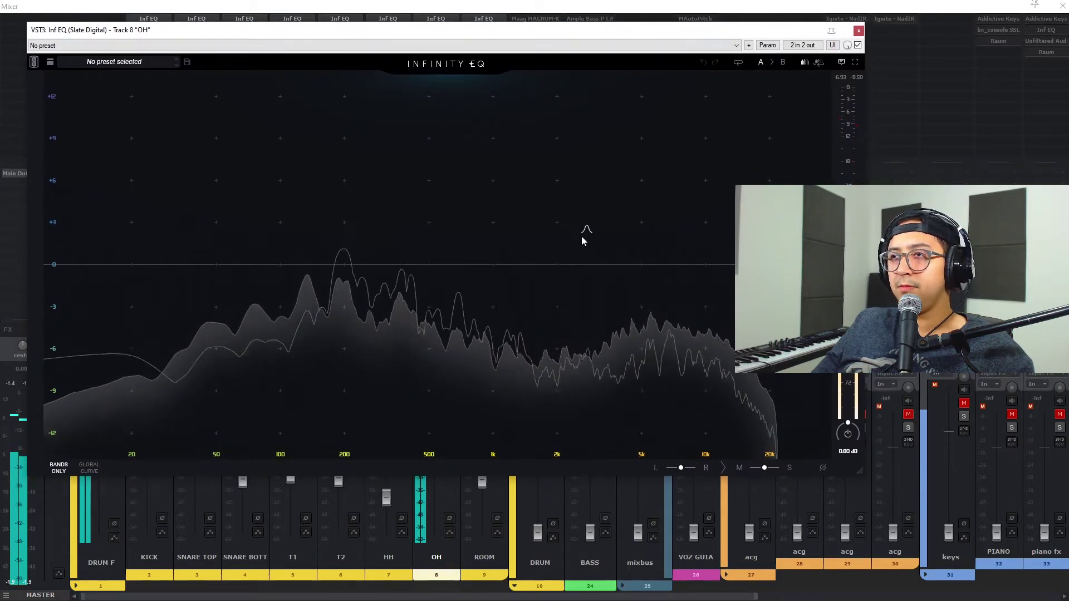
{"action": "double_click", "coordinate": [644, 235]}
{"action": "left_click_drag", "start_coordinate": [685, 235], "coordinate": [687, 236]}
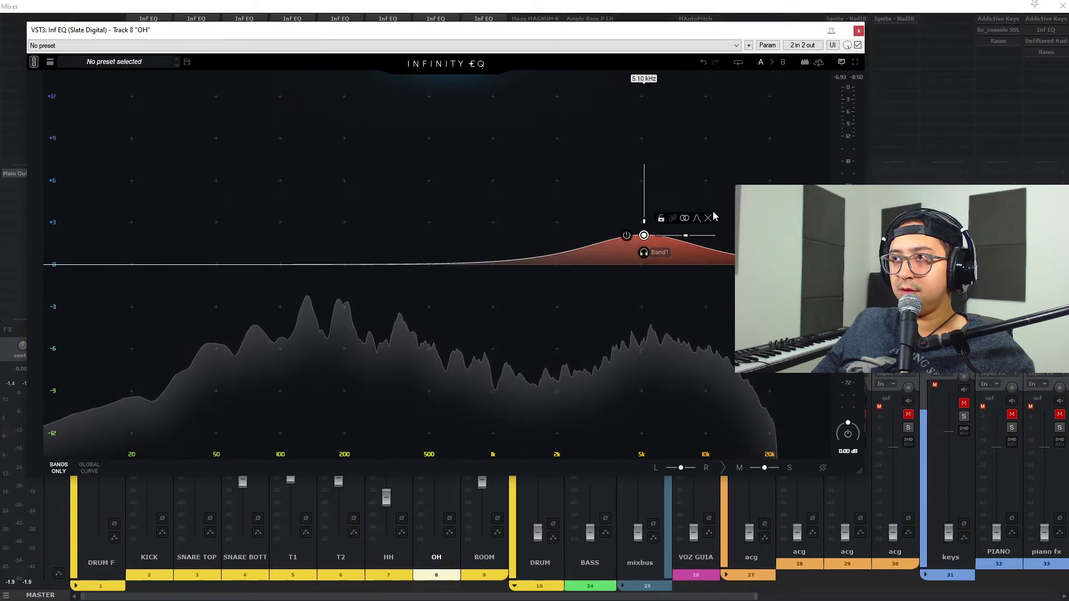
{"action": "left_click", "coordinate": [708, 218]}
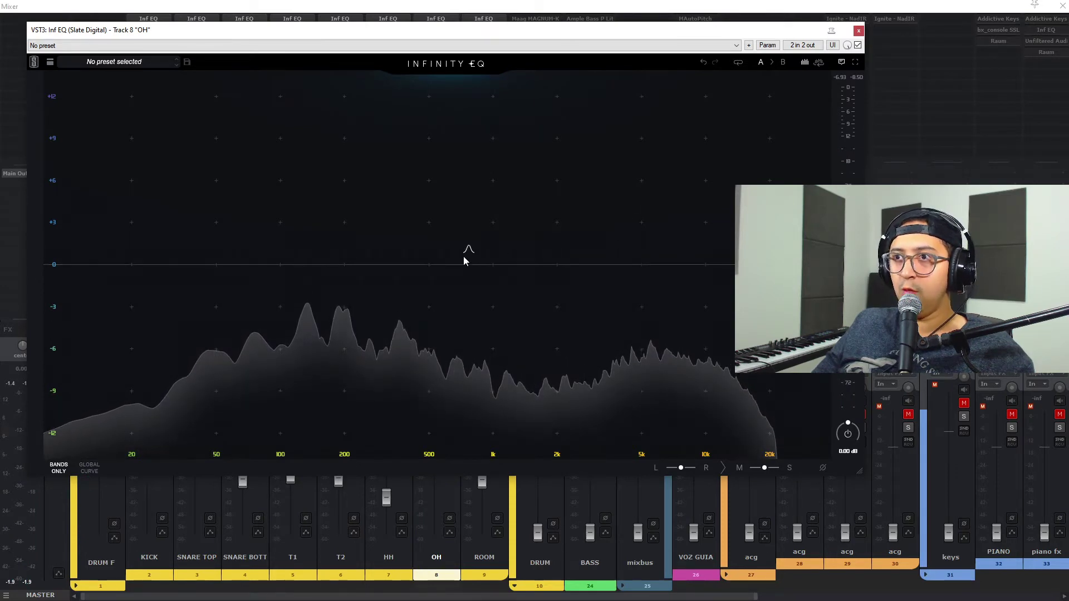
- Add a bell boost at 991 Hz on the OH equalizer and make its bandwidth very narrow
{"action": "key", "text": "space"}
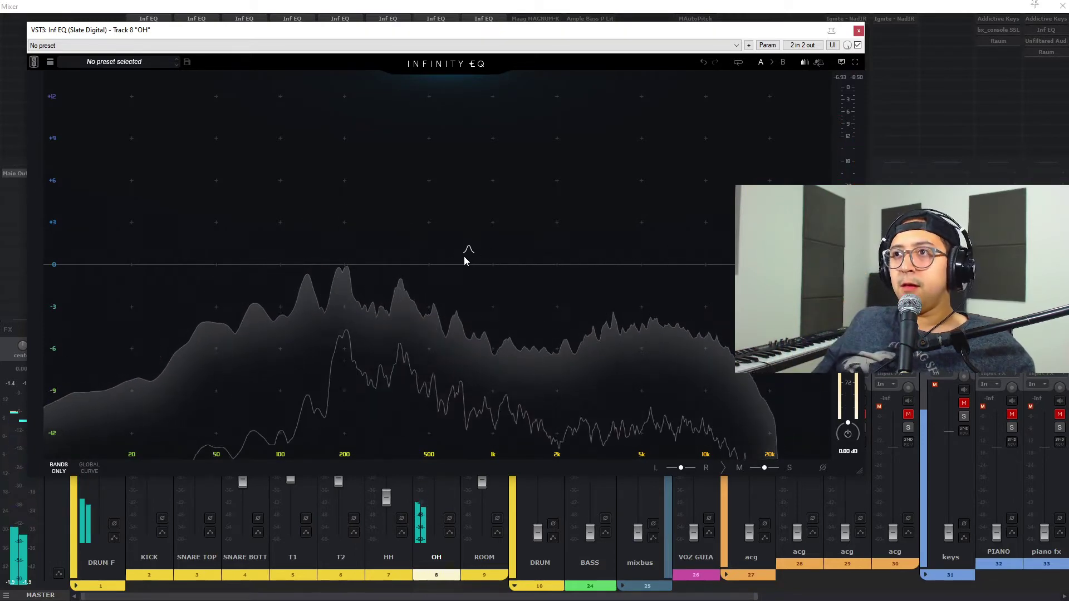
{"action": "key", "text": "space"}
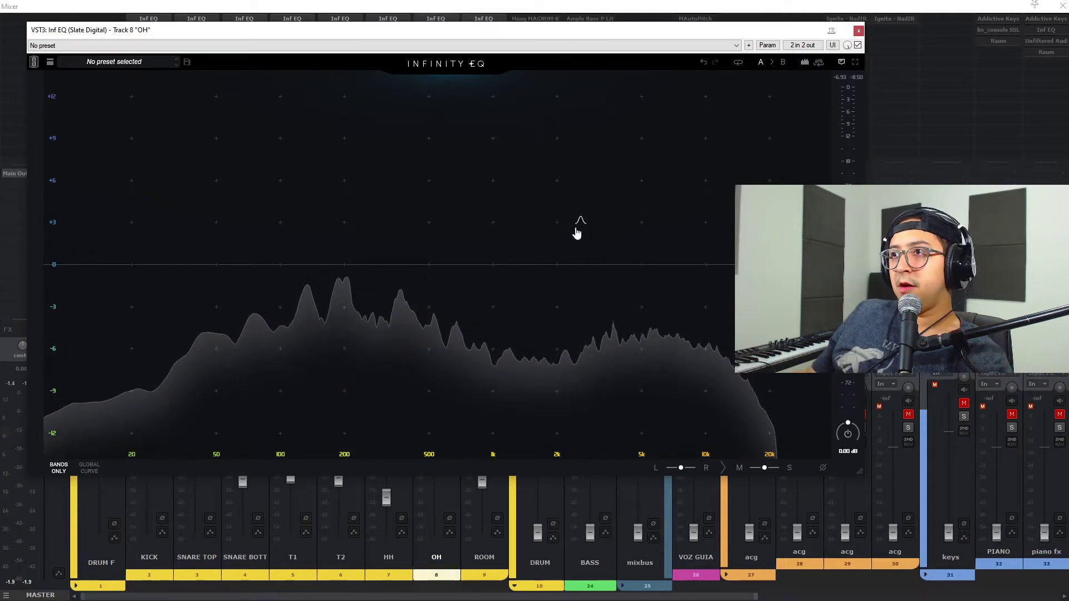
{"action": "left_click_drag", "start_coordinate": [577, 232], "coordinate": [492, 210]}
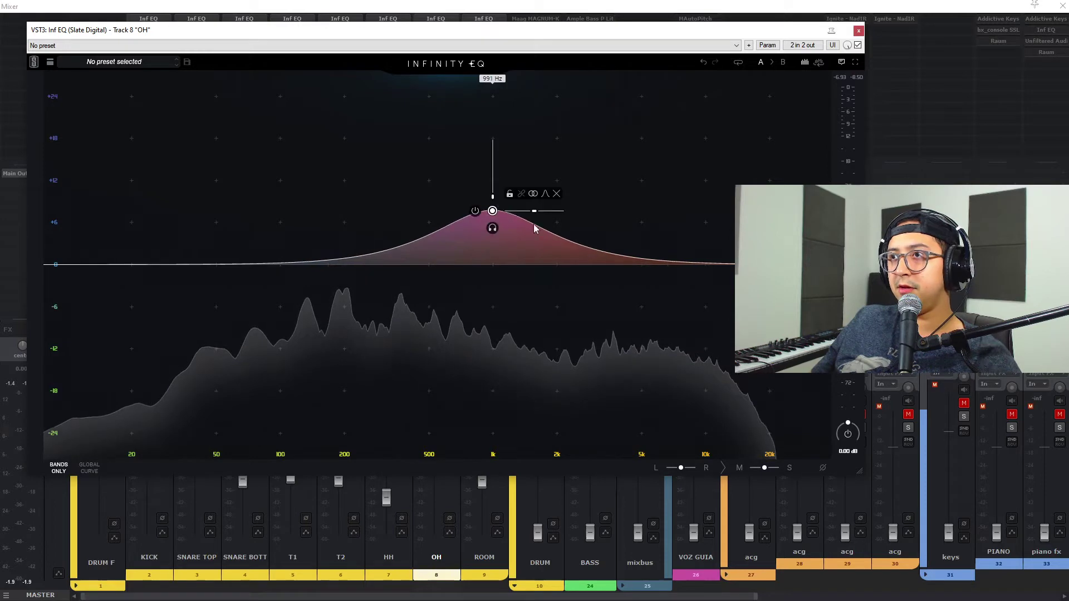
{"action": "left_click_drag", "start_coordinate": [492, 162], "coordinate": [520, 205]}
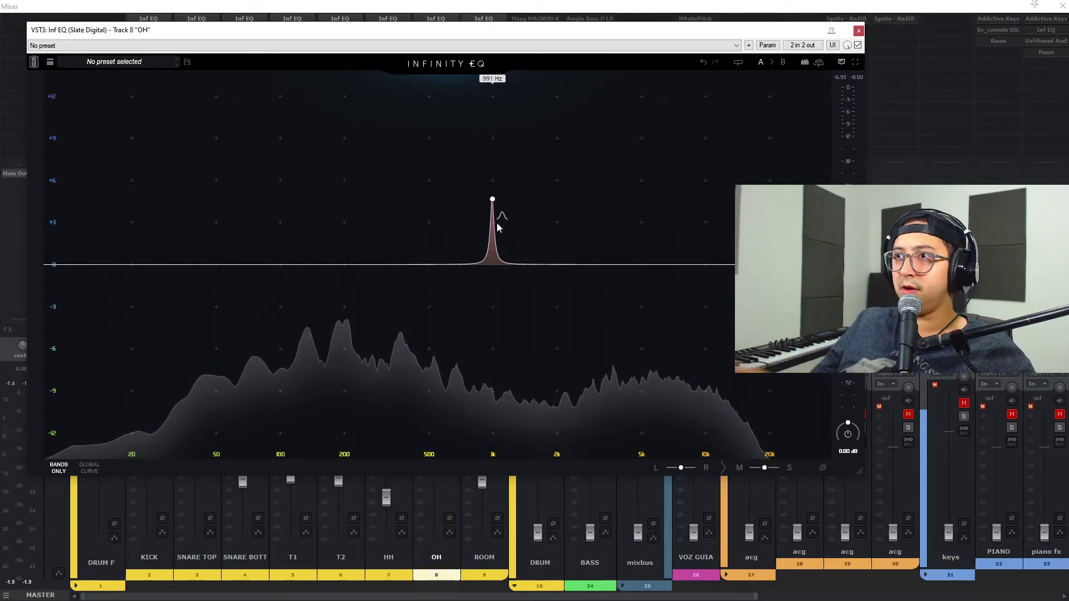
{"action": "mouse_move", "coordinate": [493, 198]}
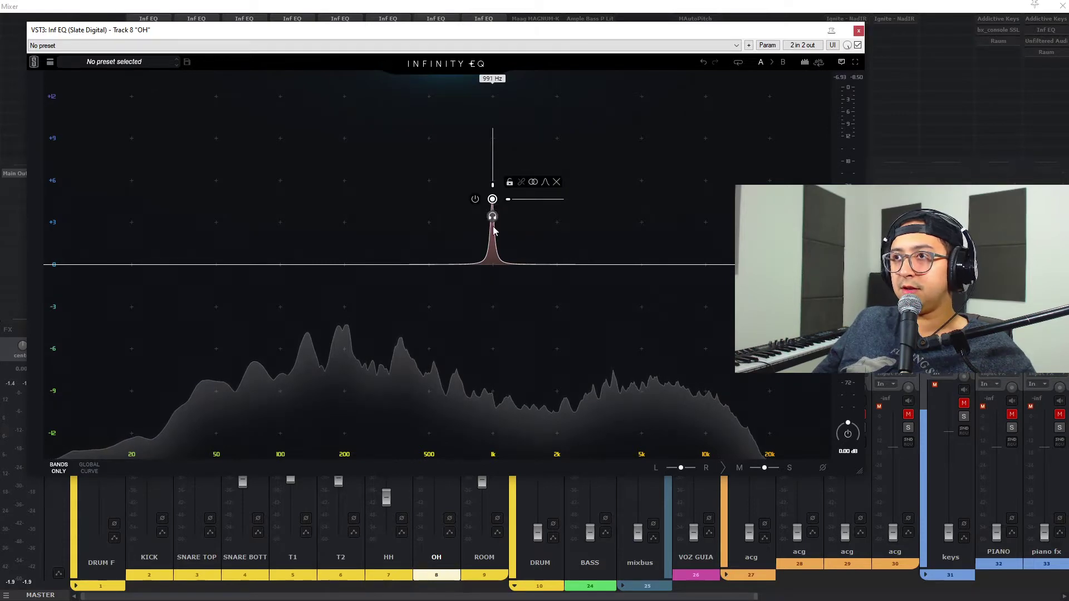
- Sweep the narrow OH band soloed down to 139 Hz, then cut it about 14 dB and compare against bypass
{"action": "left_click_drag", "start_coordinate": [493, 217], "coordinate": [311, 125]}
{"action": "left_click", "coordinate": [310, 194]}
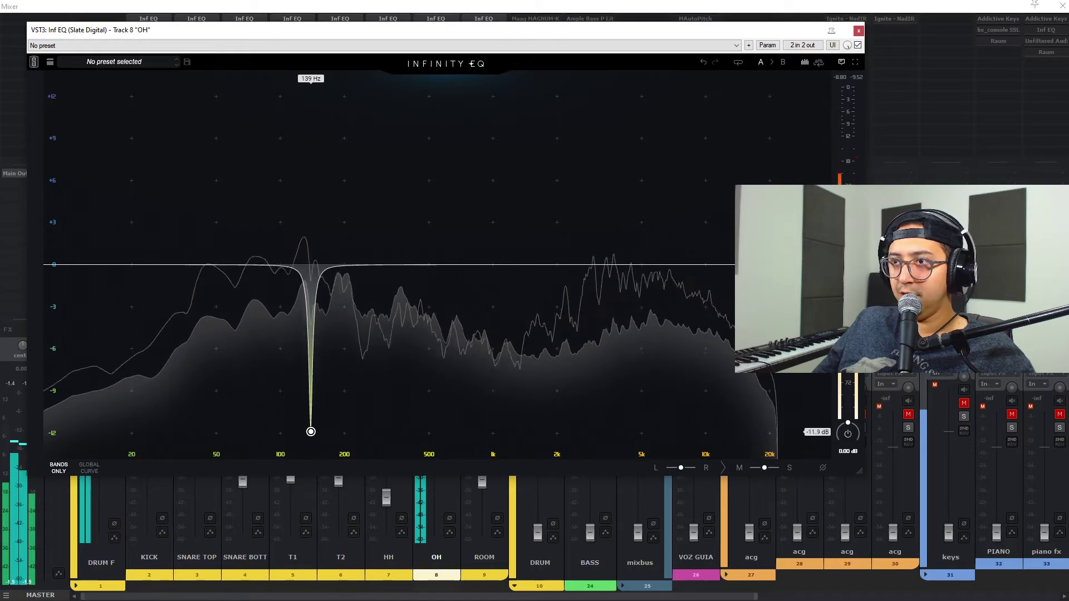
{"action": "left_click_drag", "start_coordinate": [311, 432], "coordinate": [310, 432]}
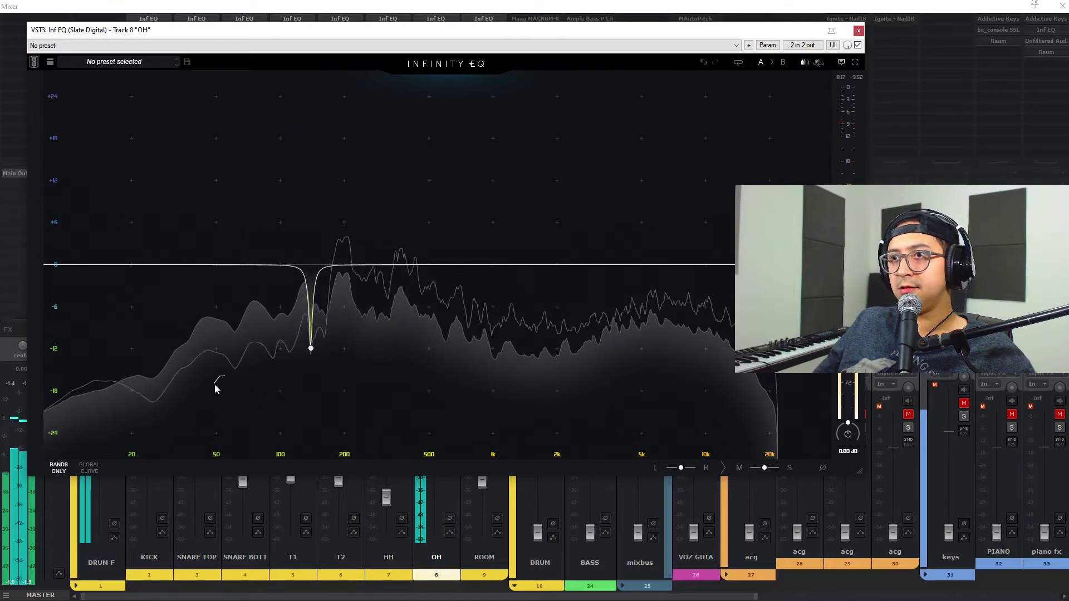
{"action": "left_click_drag", "start_coordinate": [329, 349], "coordinate": [311, 359]}
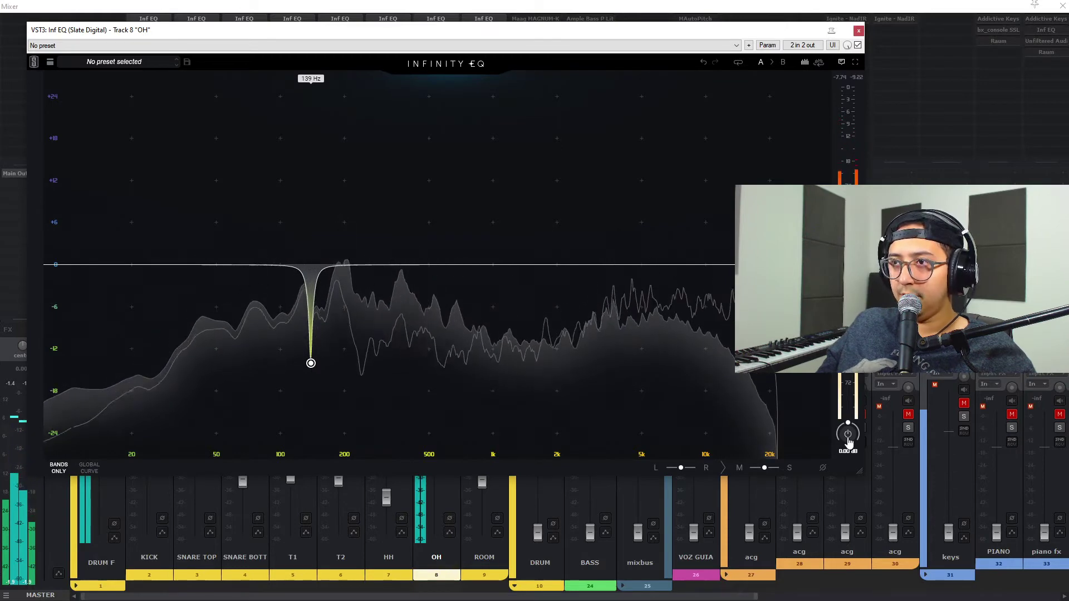
{"action": "left_click", "coordinate": [848, 442]}
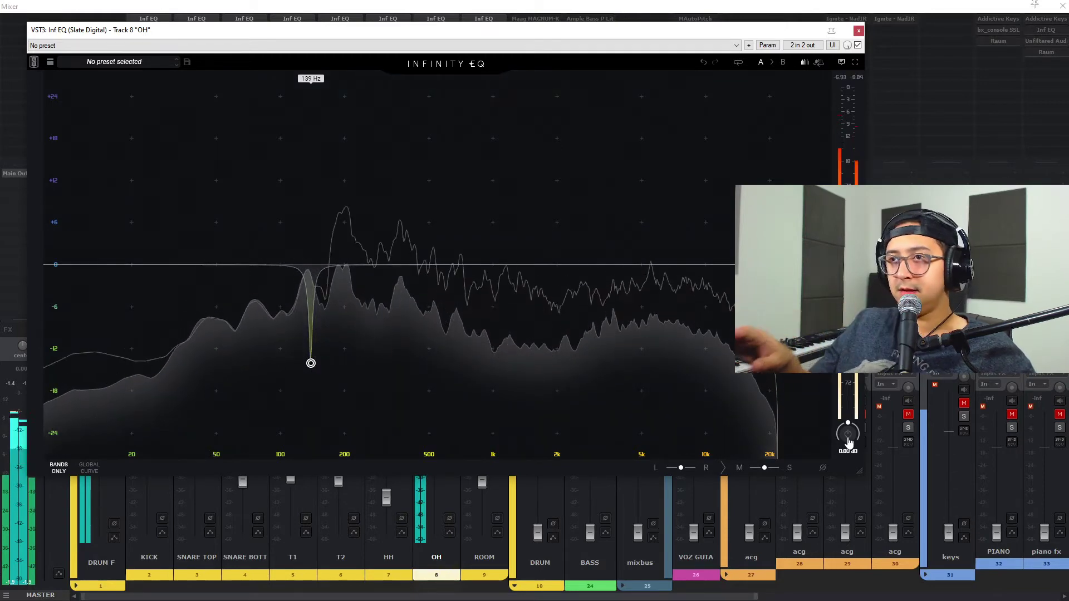
{"action": "left_click", "coordinate": [848, 436]}
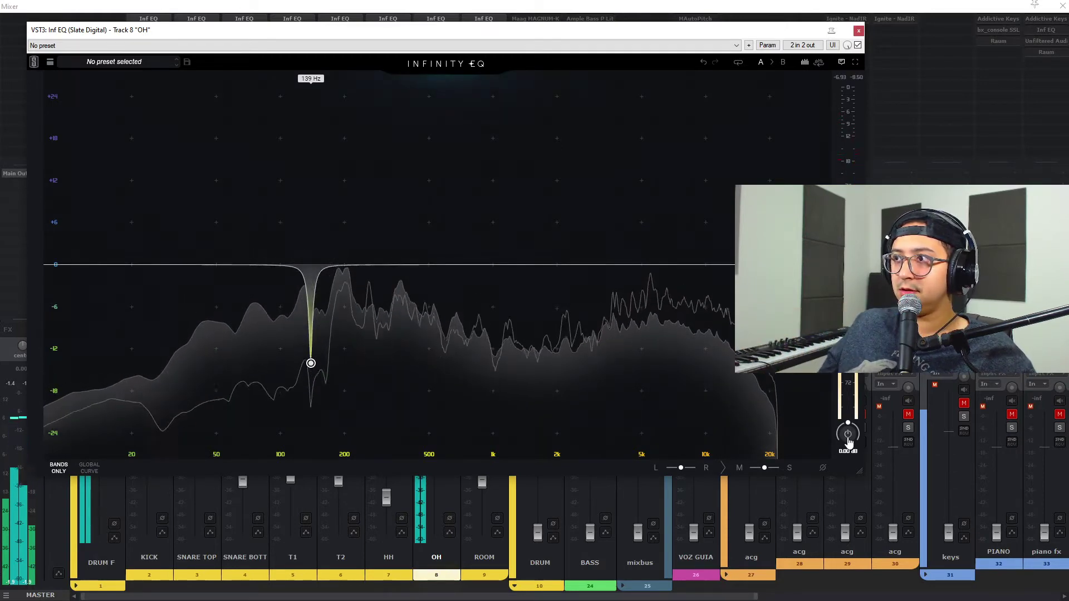
- Deepen the narrow OH cut to -23.6 dB at 138 Hz and compare it with the equalizer bypassed
{"action": "mouse_move", "coordinate": [311, 363]}
{"action": "left_mouse_down"}
{"action": "mouse_move", "coordinate": [307, 419]}
{"action": "mouse_move", "coordinate": [310, 378]}
{"action": "left_mouse_up"}
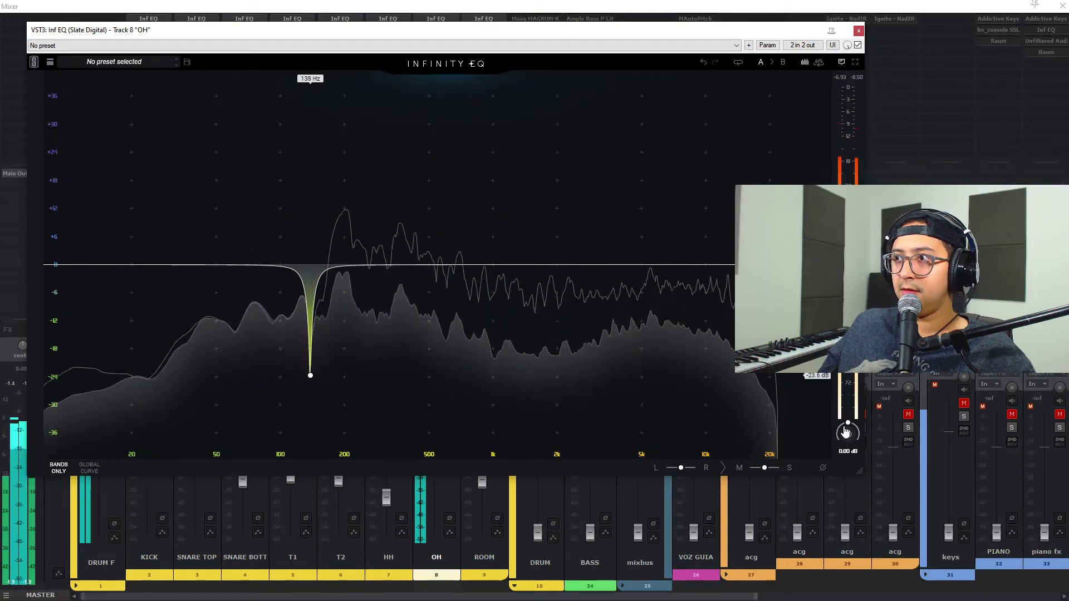
{"action": "left_click", "coordinate": [848, 435]}
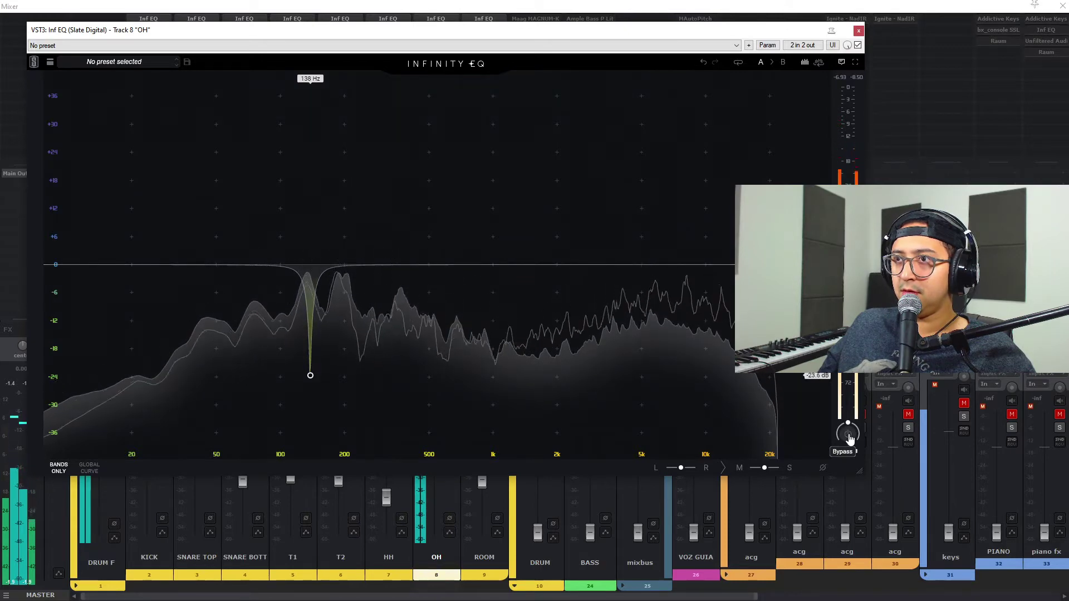
{"action": "left_click", "coordinate": [848, 435]}
{"action": "mouse_move", "coordinate": [312, 383]}
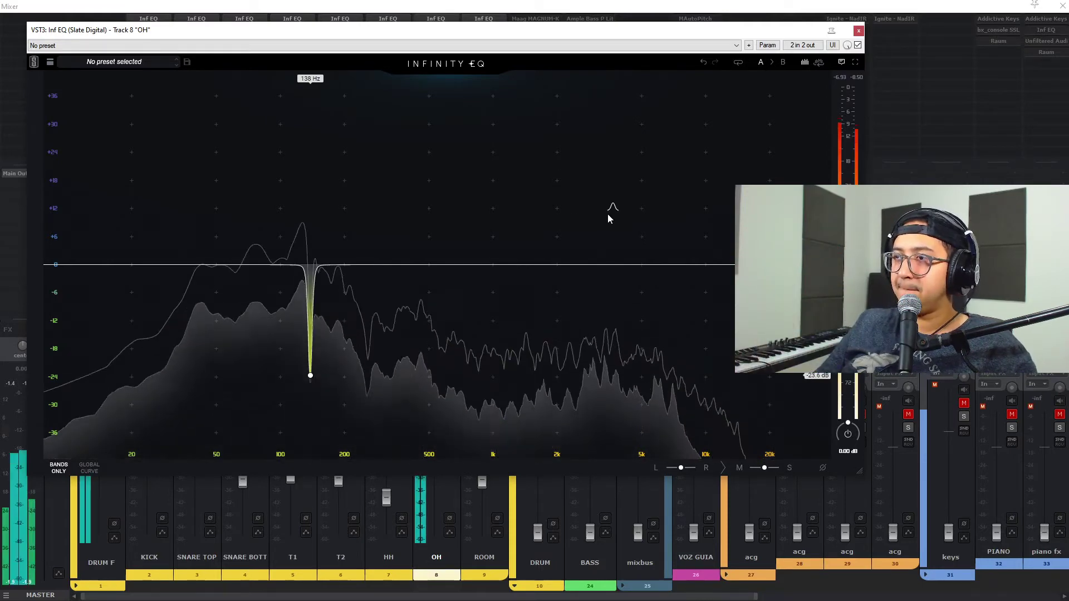
{"action": "left_click", "coordinate": [609, 217]}
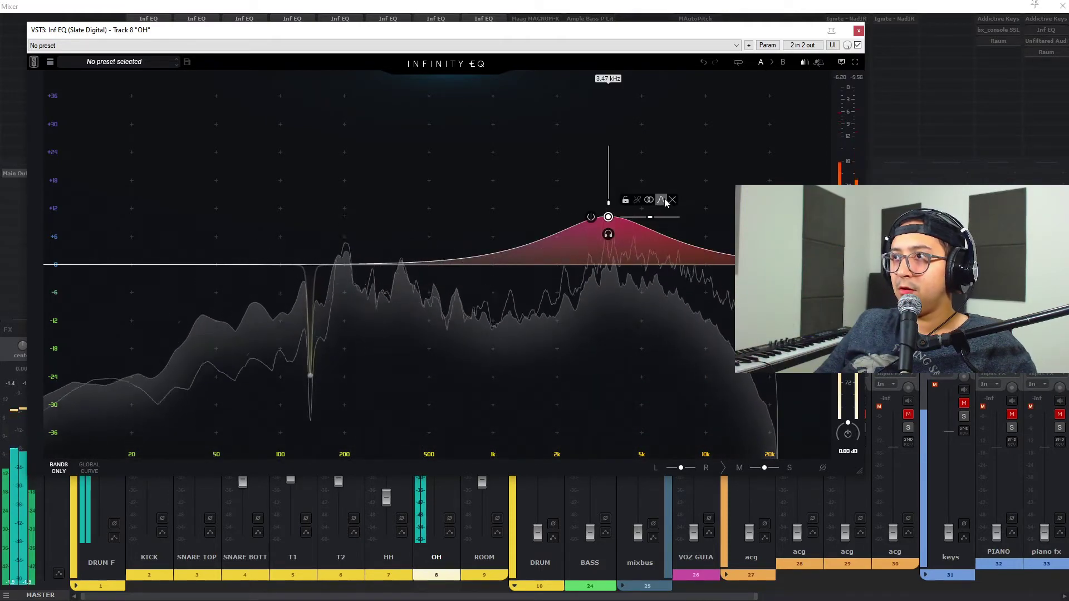
{"action": "left_click", "coordinate": [662, 200]}
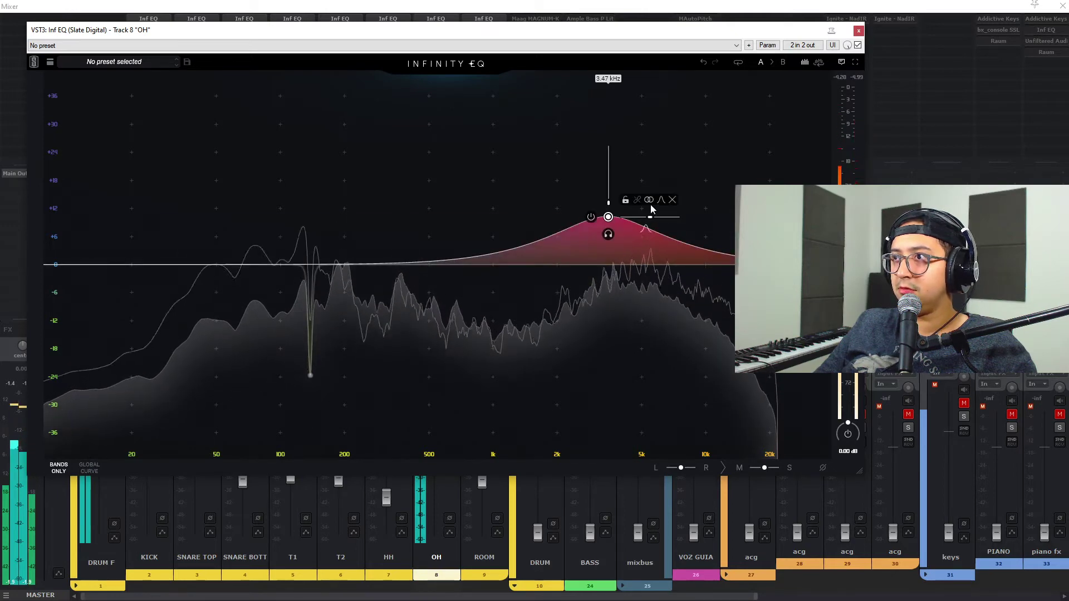
{"action": "left_click", "coordinate": [670, 198]}
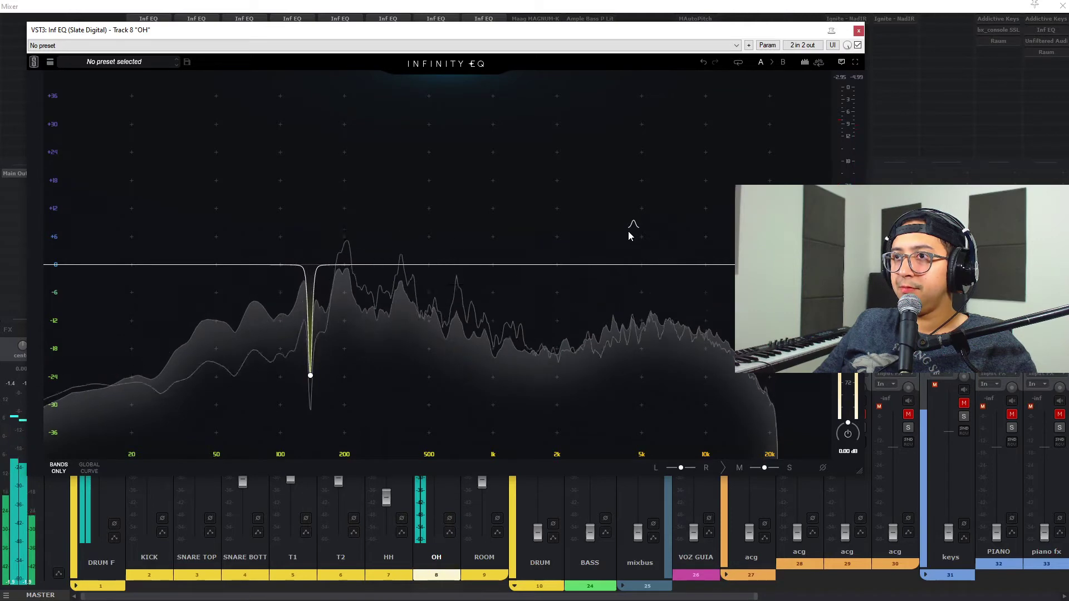
- Add a second narrow OH band, sweep it soloed to 150 Hz and turn it into a cut of about 18 dB
{"action": "left_click", "coordinate": [629, 232]}
{"action": "left_click_drag", "start_coordinate": [671, 233], "coordinate": [644, 233]}
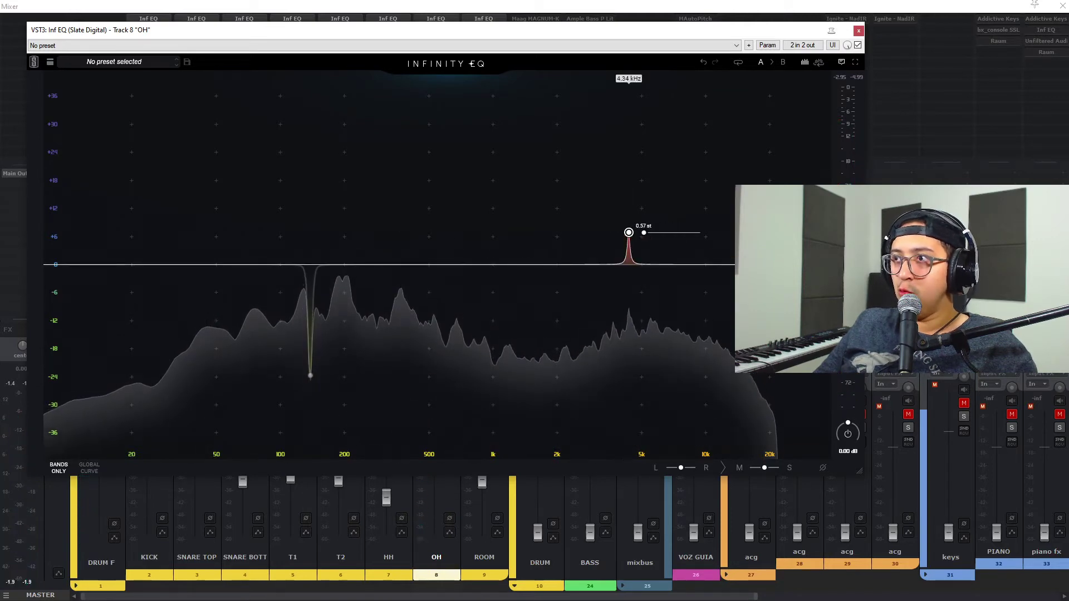
{"action": "left_click", "coordinate": [629, 250]}
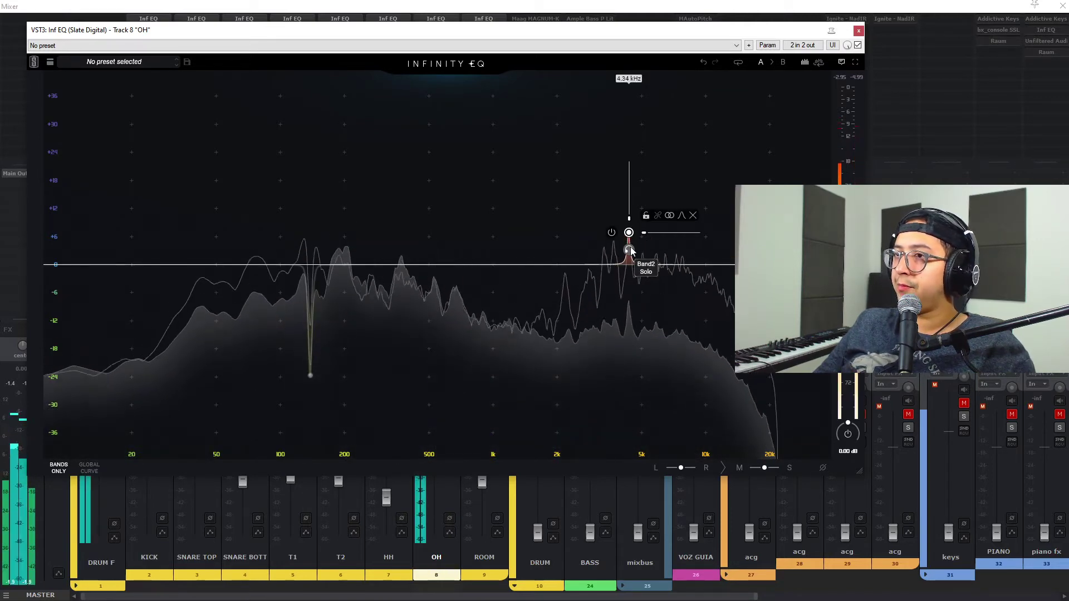
{"action": "left_click_drag", "start_coordinate": [628, 250], "coordinate": [318, 336]}
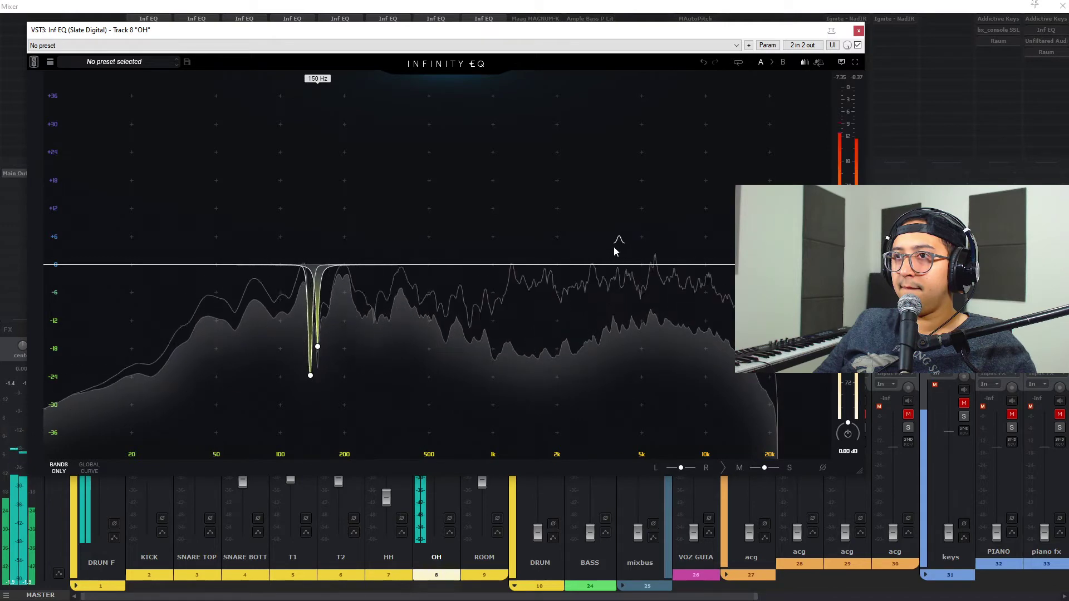
- Add a third very narrow OH band and shape it into a steep -29.0 dB cut at 83.9 Hz
{"action": "left_click", "coordinate": [614, 247]}
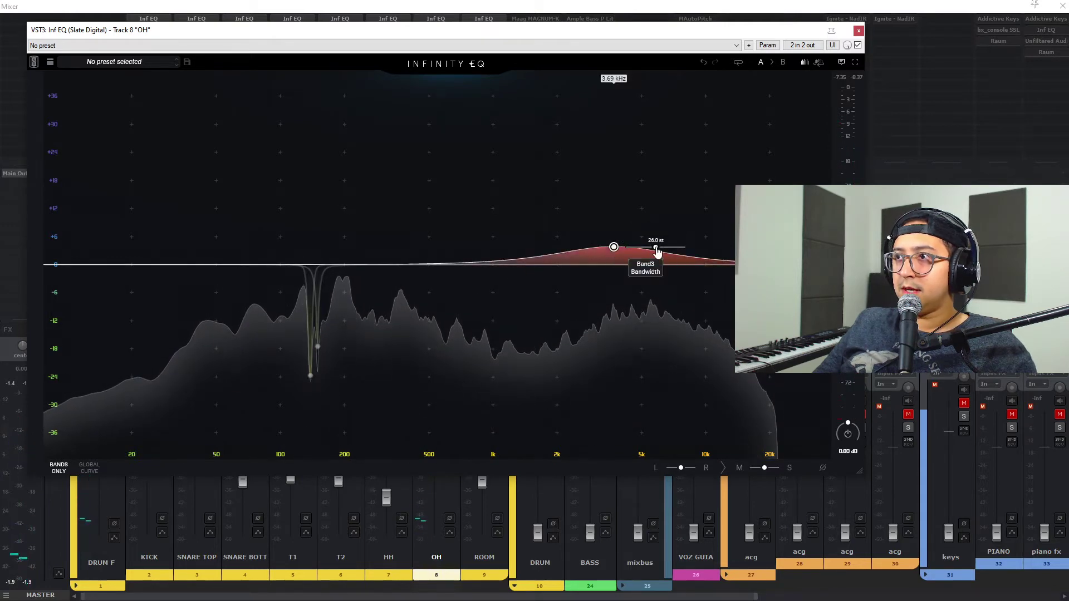
{"action": "left_click_drag", "start_coordinate": [656, 248], "coordinate": [631, 248]}
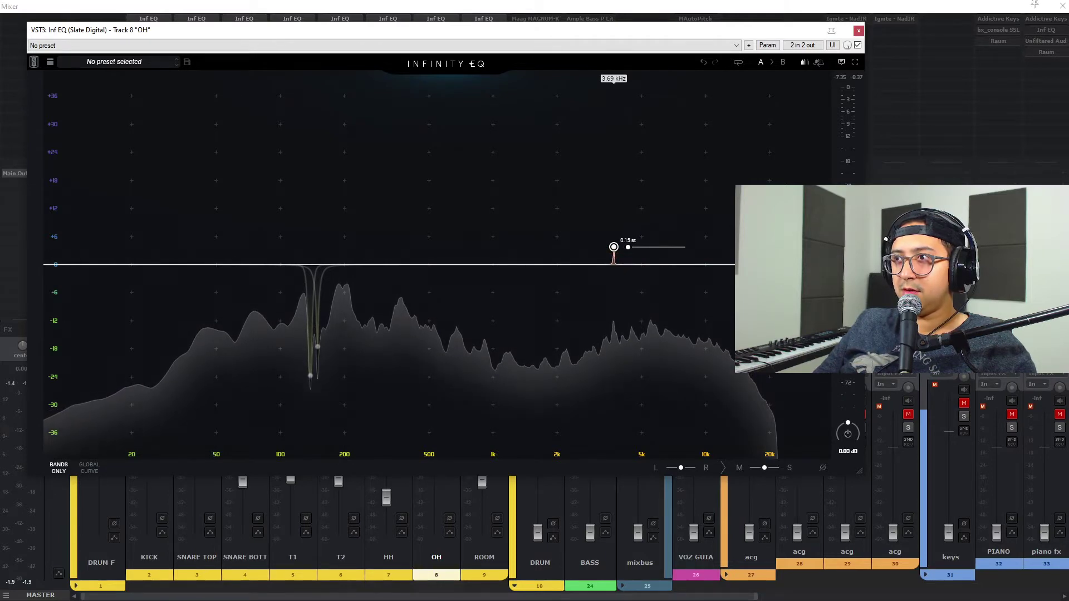
{"action": "left_click_drag", "start_coordinate": [613, 248], "coordinate": [264, 355]}
{"action": "scroll", "coordinate": [264, 356], "scroll_direction": "down", "scroll_amount": 2}
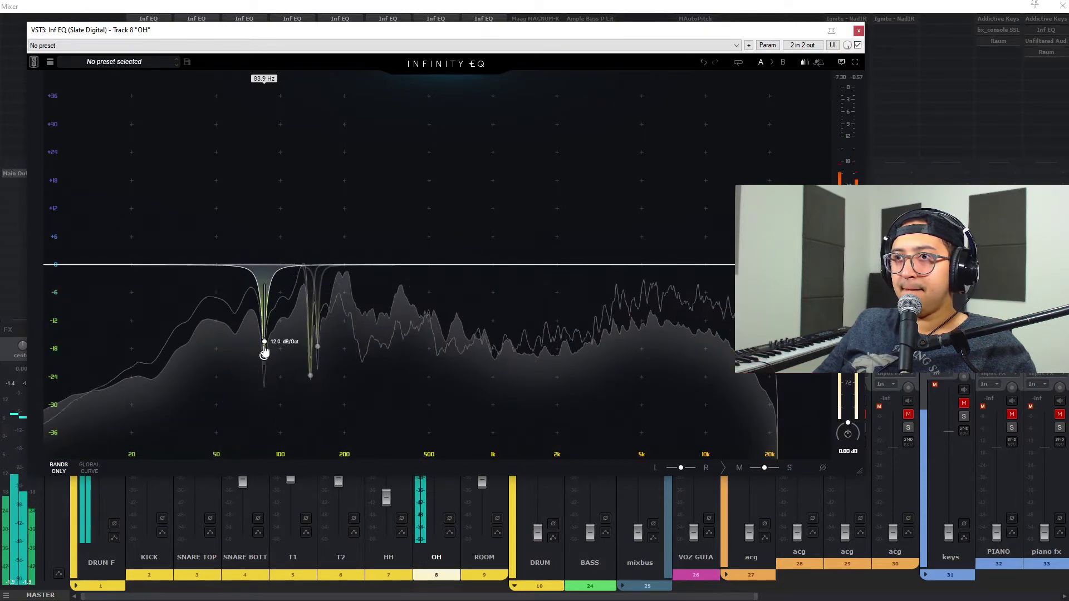
{"action": "scroll", "coordinate": [264, 355], "scroll_direction": "up", "scroll_amount": 3}
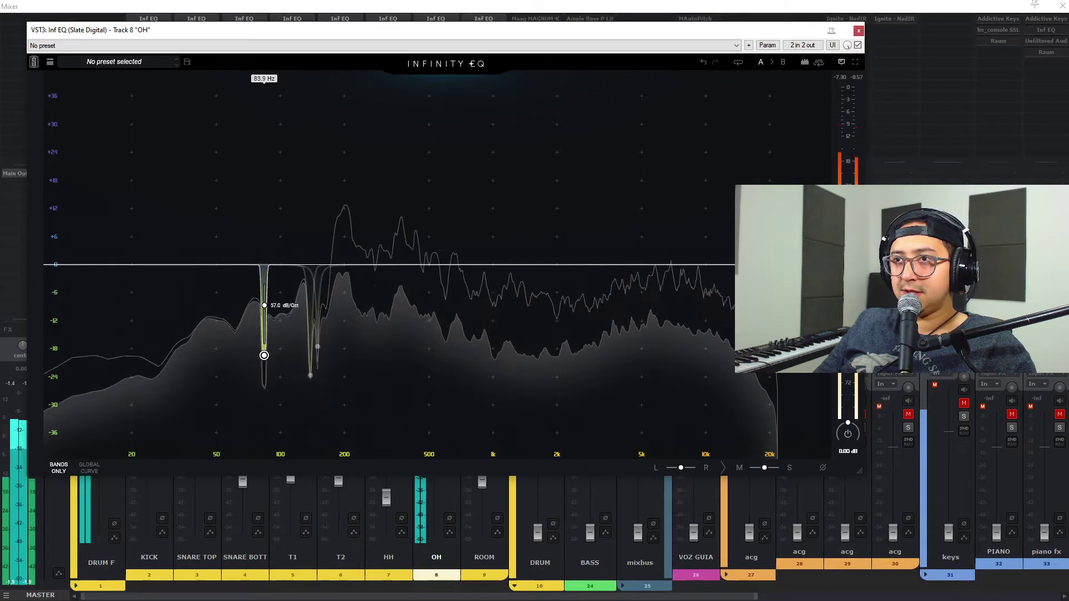
{"action": "left_click_drag", "start_coordinate": [263, 356], "coordinate": [264, 401]}
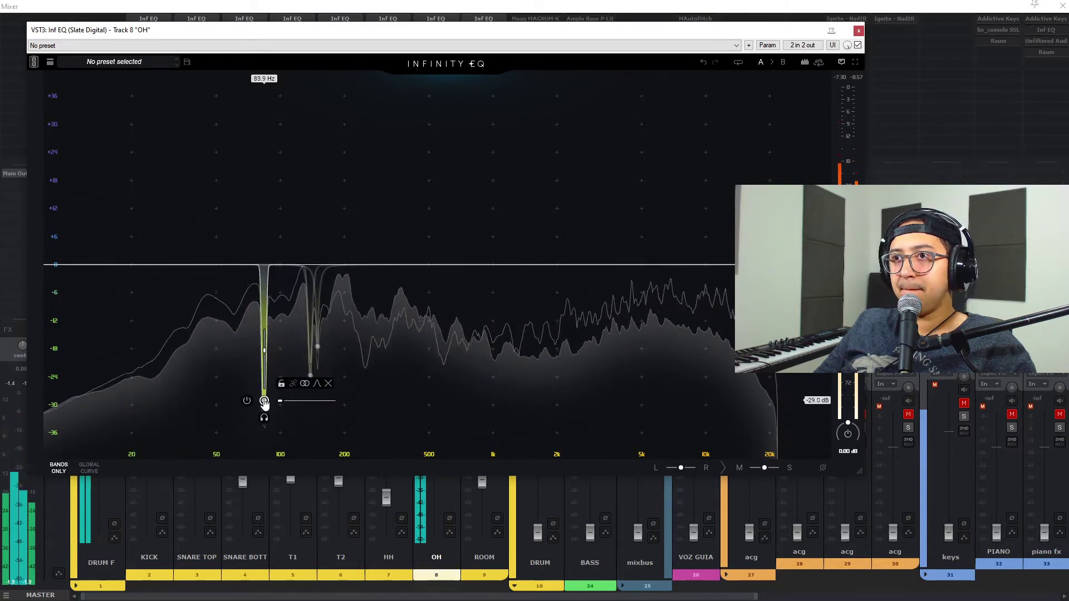
- Retune the lowest OH cut to 77.1 Hz by auditioning it soloed, and give it a gentler slope
{"action": "left_click", "coordinate": [264, 418]}
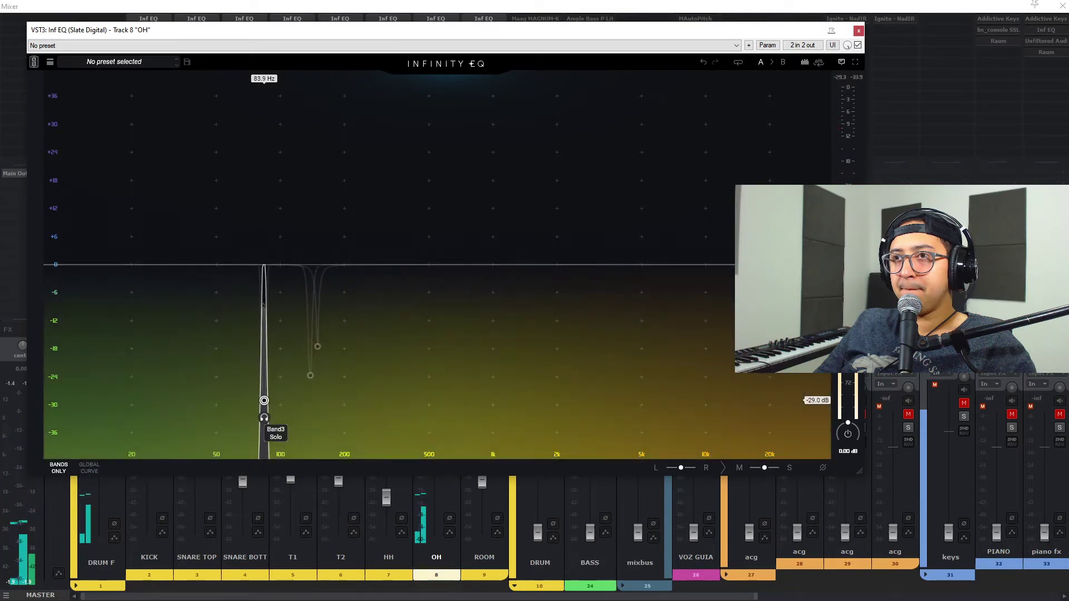
{"action": "left_click_drag", "start_coordinate": [264, 418], "coordinate": [256, 417]}
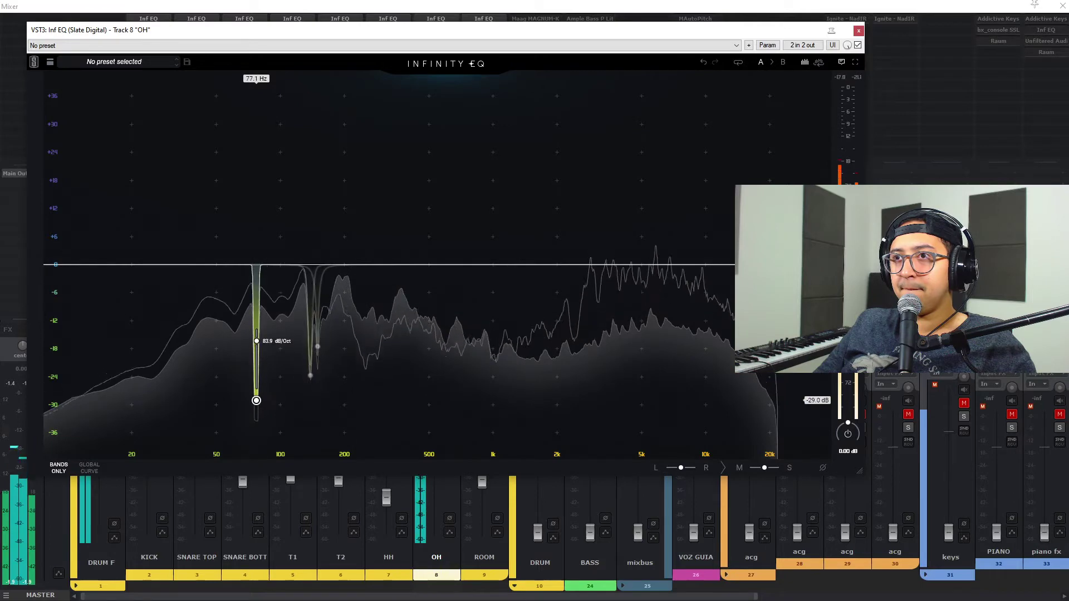
{"action": "left_click_drag", "start_coordinate": [256, 345], "coordinate": [256, 377]}
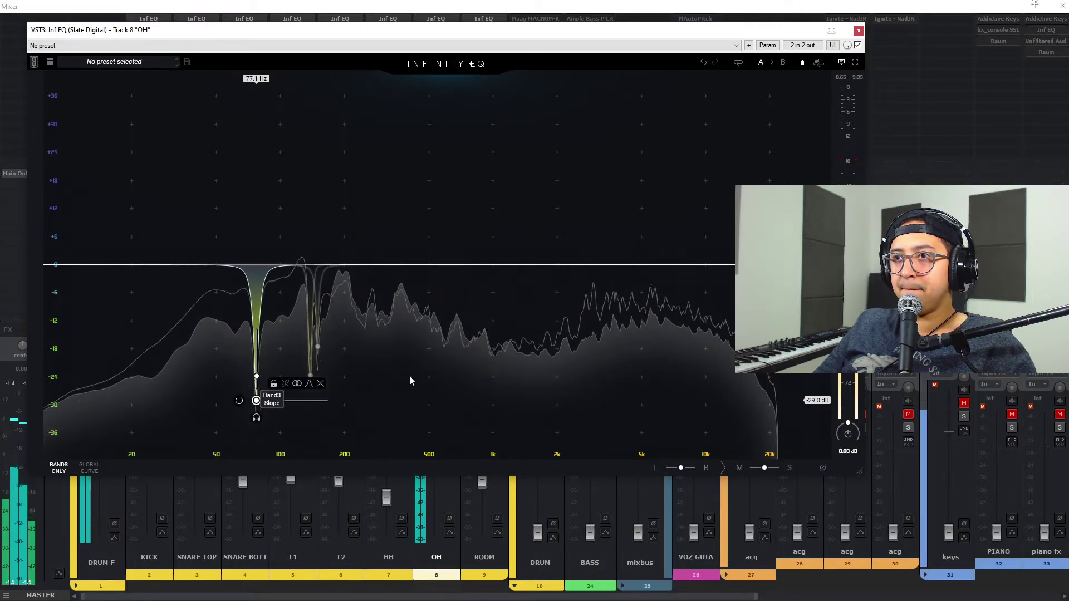
{"action": "left_click_drag", "start_coordinate": [256, 417], "coordinate": [256, 418]}
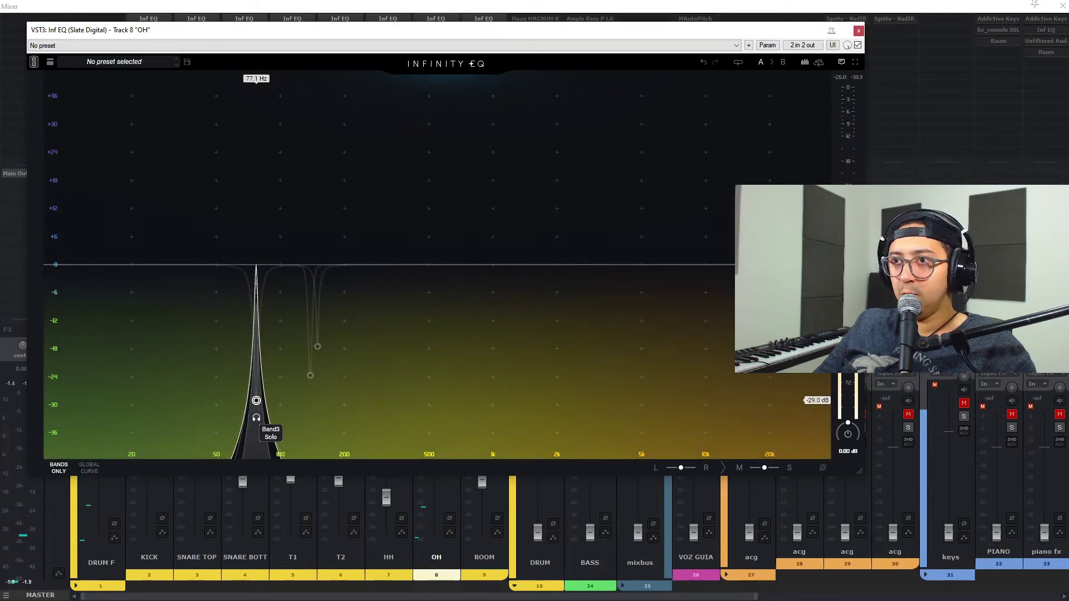
{"action": "left_click_drag", "start_coordinate": [256, 417], "coordinate": [257, 418]}
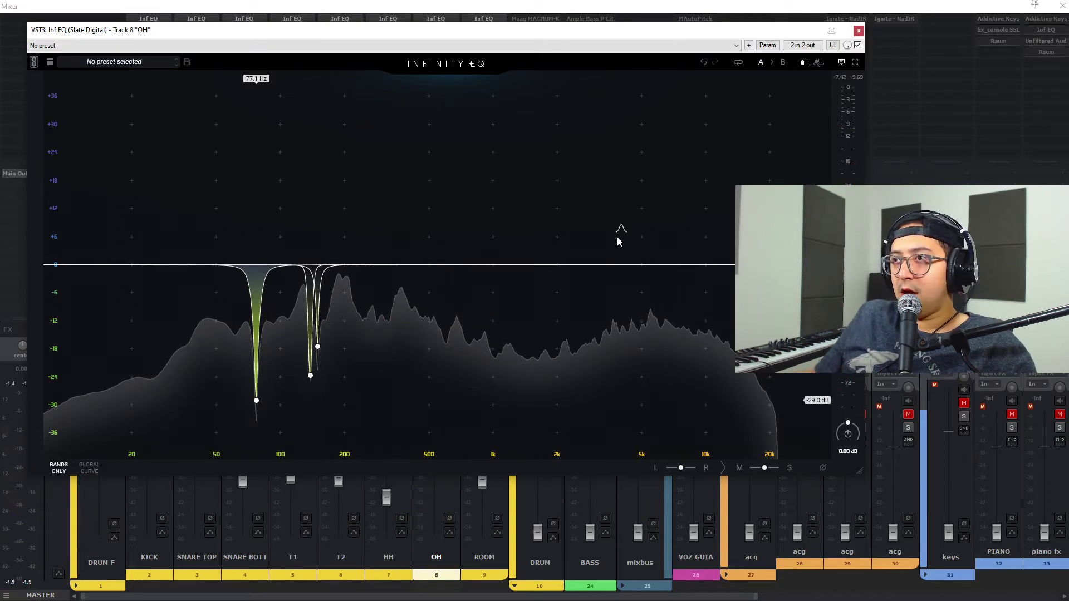
- Add a fourth narrow OH band, sweep it soloed to 2.93 kHz and turn it into a cut of about 11 dB
{"action": "left_click", "coordinate": [618, 239]}
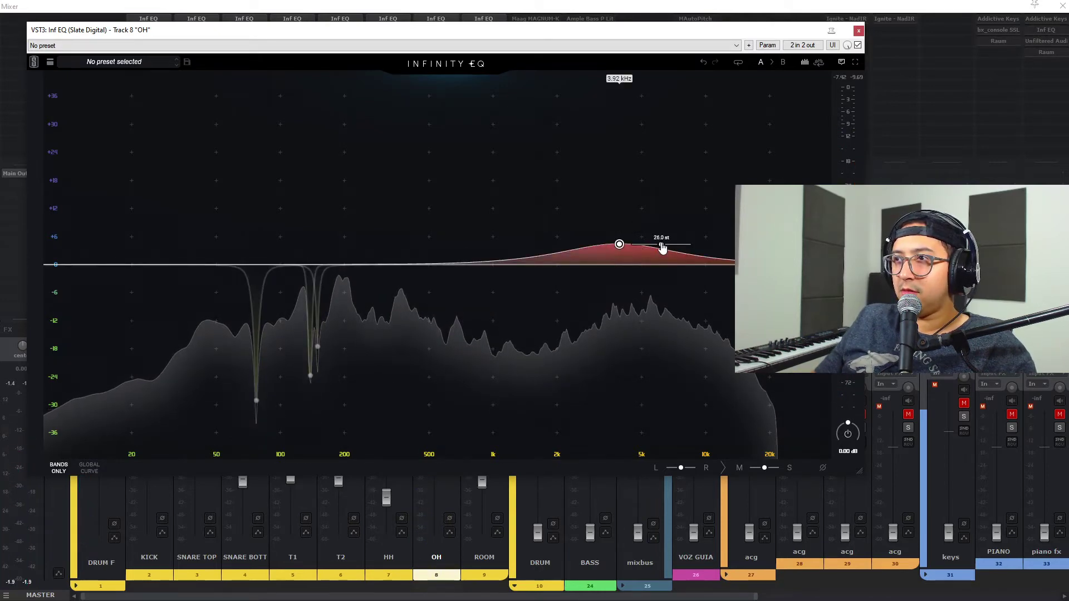
{"action": "left_click_drag", "start_coordinate": [662, 248], "coordinate": [642, 244]}
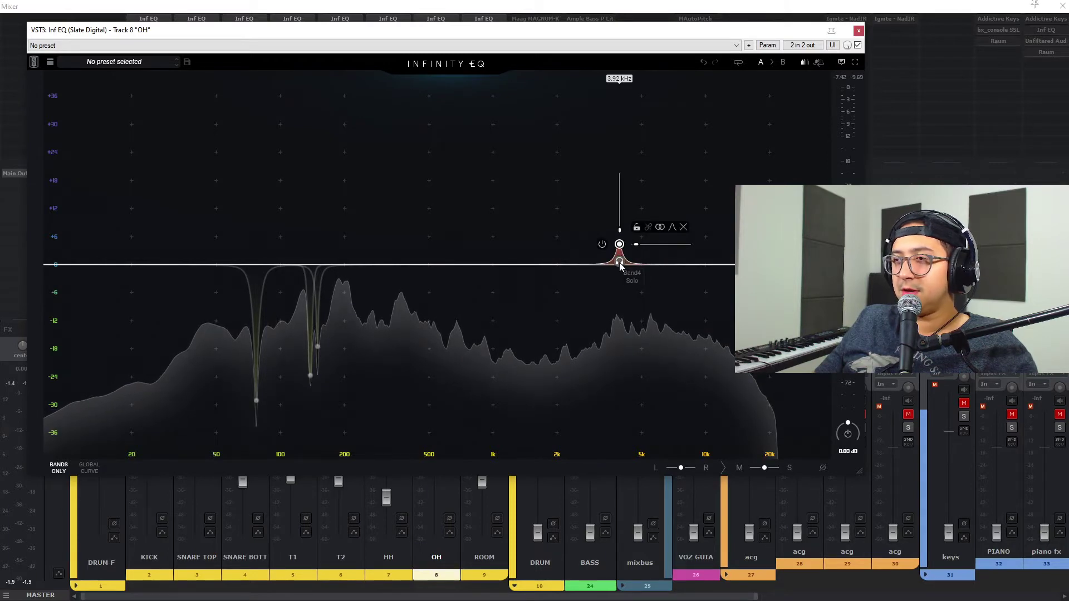
{"action": "left_click_drag", "start_coordinate": [620, 266], "coordinate": [593, 261]}
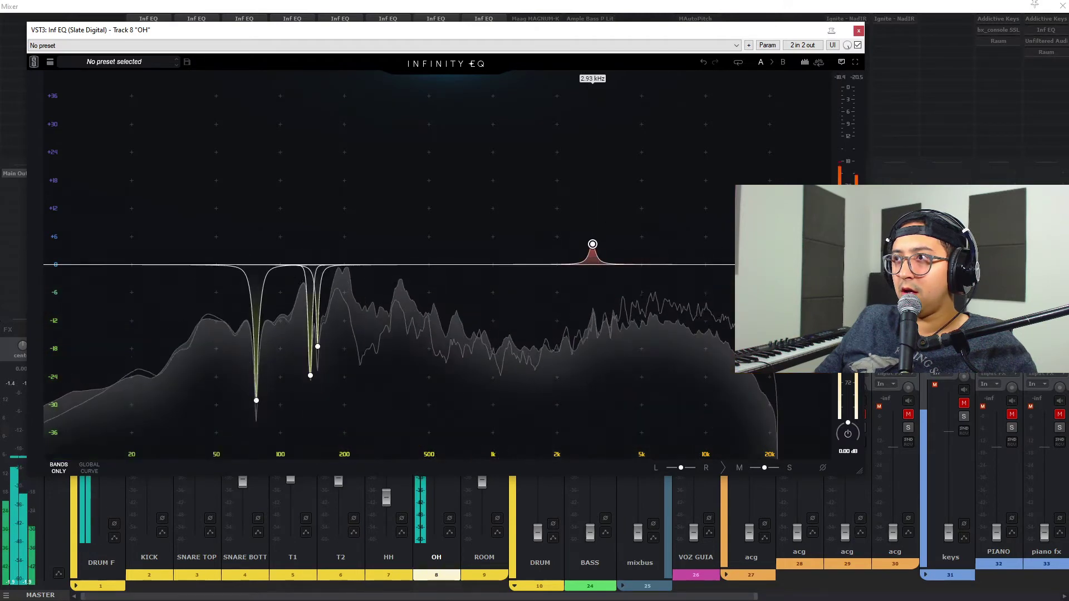
{"action": "left_click_drag", "start_coordinate": [593, 204], "coordinate": [592, 314]}
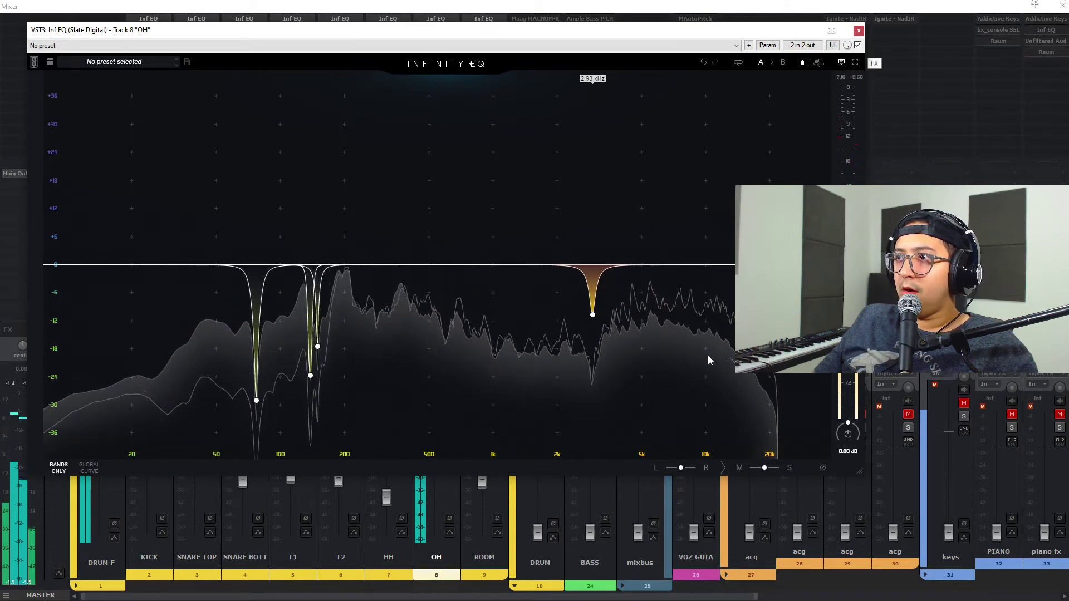
- Compare the OH cuts with the equalizer bypassed, re-enable it and close its window
{"action": "left_click", "coordinate": [849, 438]}
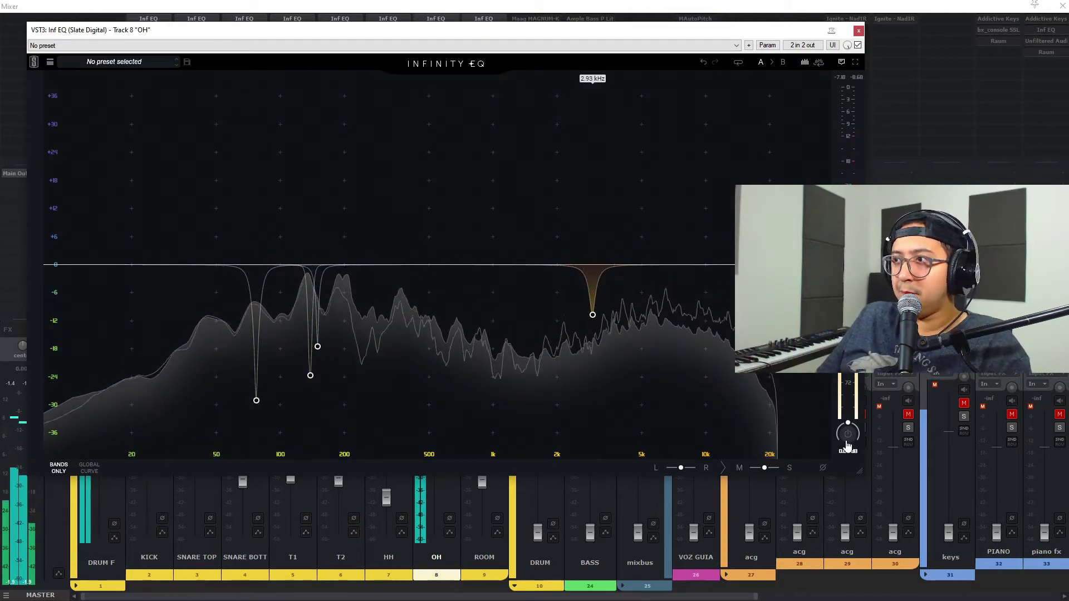
{"action": "left_click", "coordinate": [847, 437]}
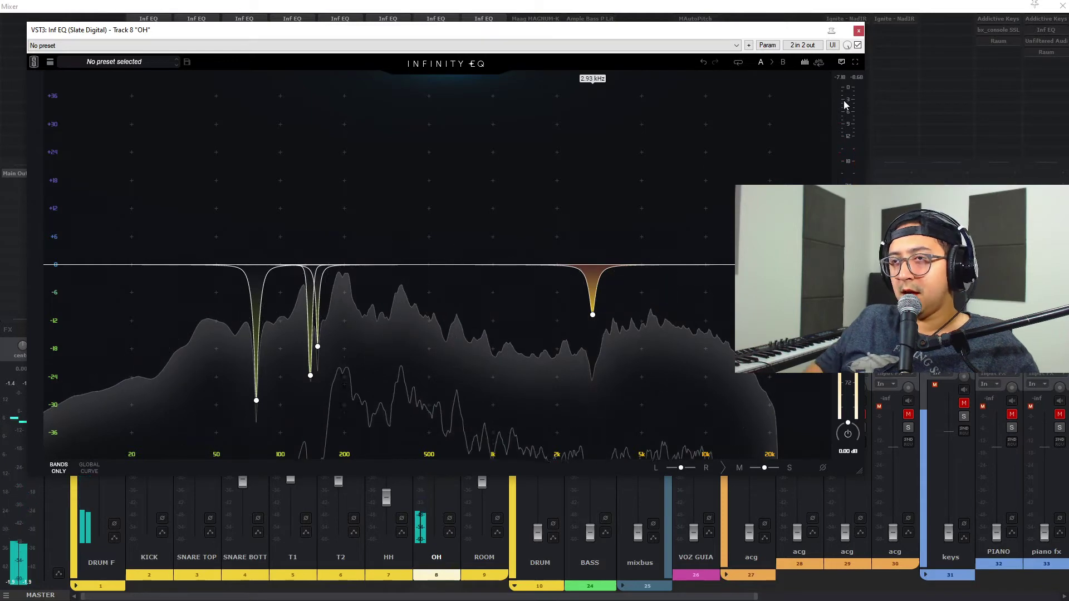
{"action": "left_click", "coordinate": [859, 31]}
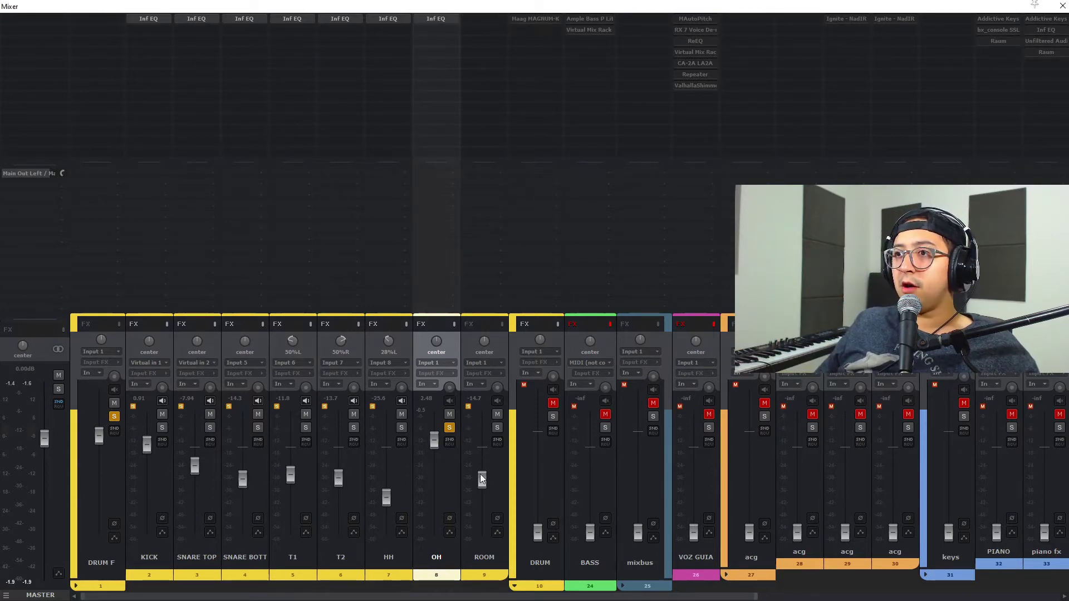
- Raise the ROOM fader to -0.80 dB and play the ROOM track soloed
{"action": "left_click_drag", "start_coordinate": [478, 456], "coordinate": [478, 449]}
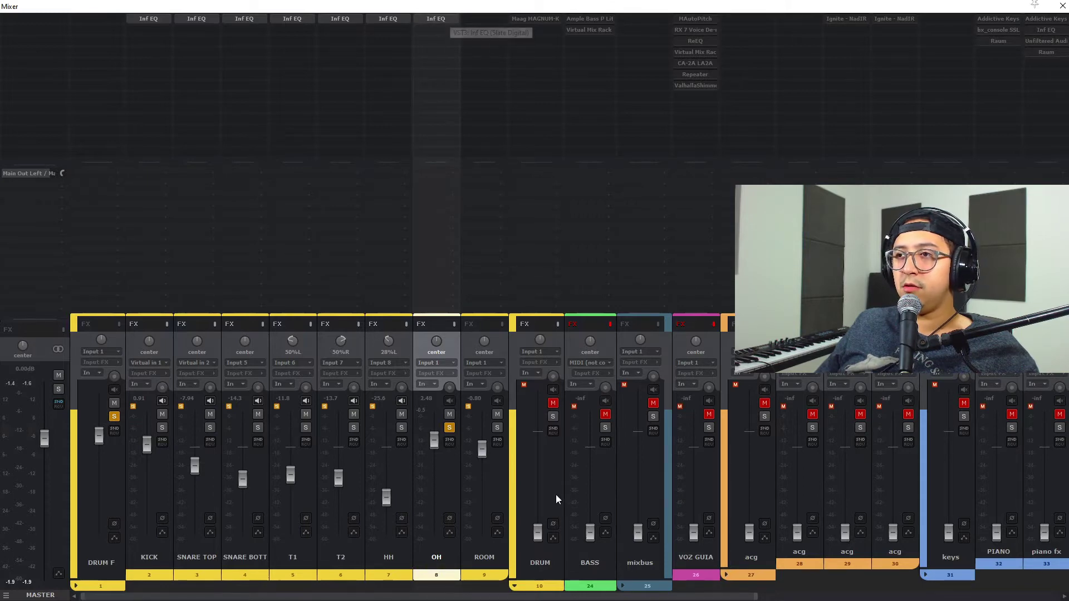
{"action": "left_click", "coordinate": [497, 462]}
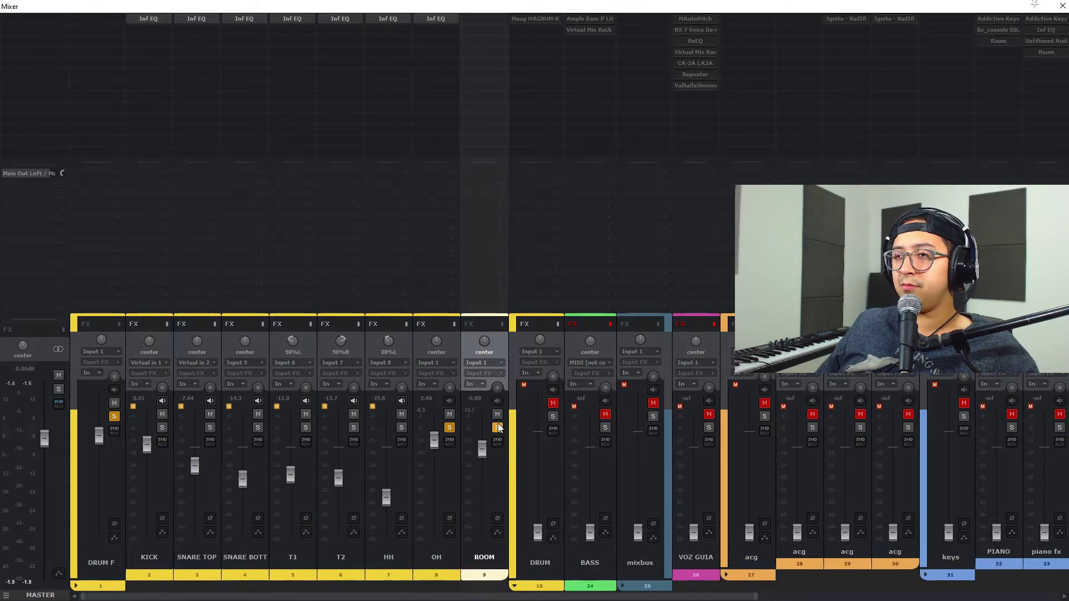
{"action": "key", "text": "space"}
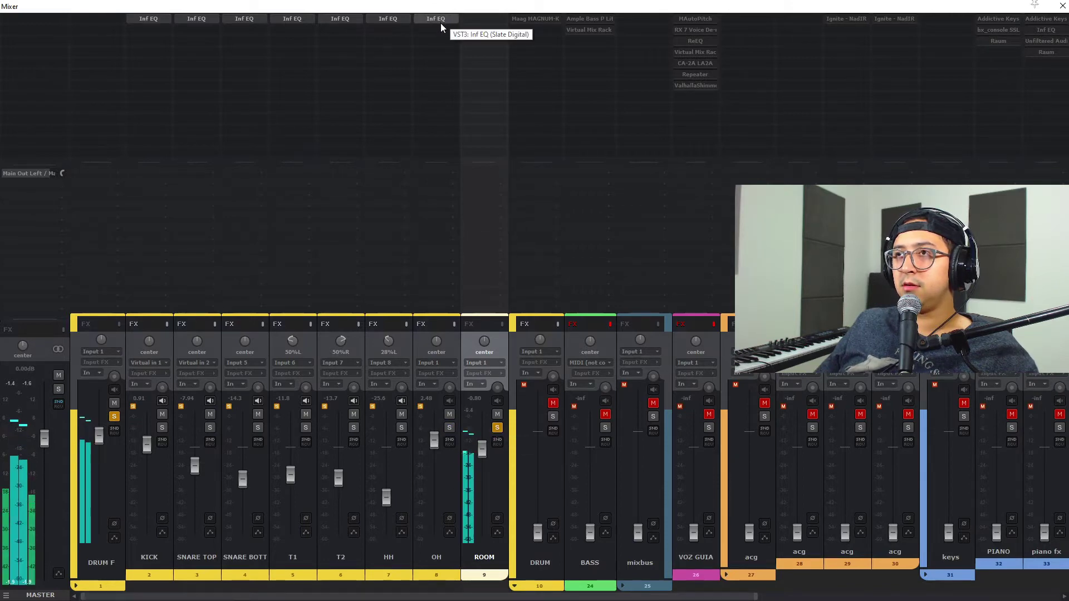
- Try a copy of the OH Inf EQ on the ROOM track, remove it and solo OH again
{"action": "left_click_drag", "start_coordinate": [449, 20], "coordinate": [477, 18]}
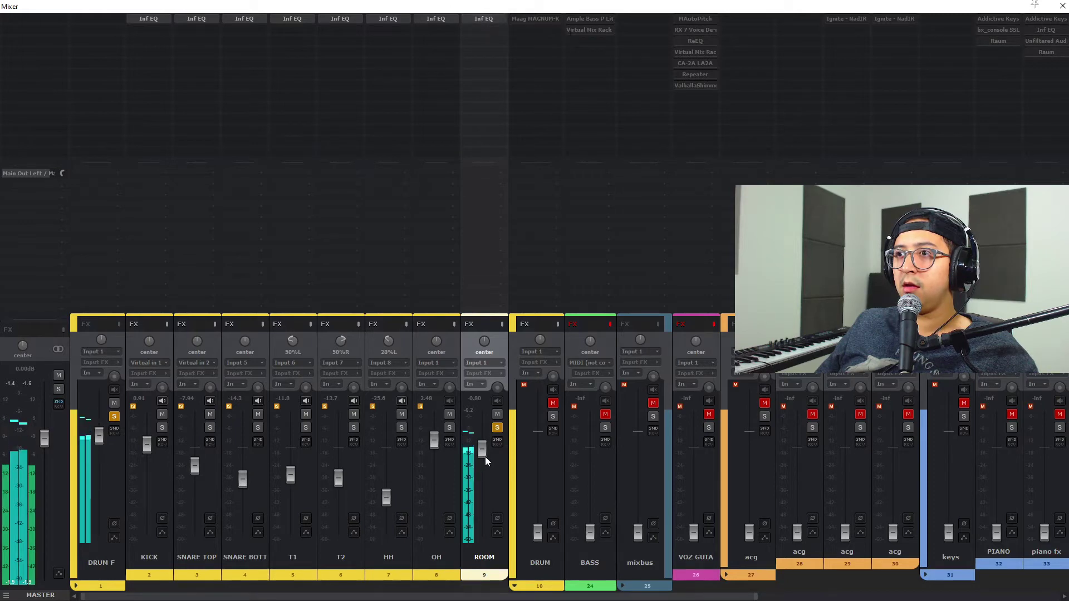
{"action": "left_click", "coordinate": [497, 429]}
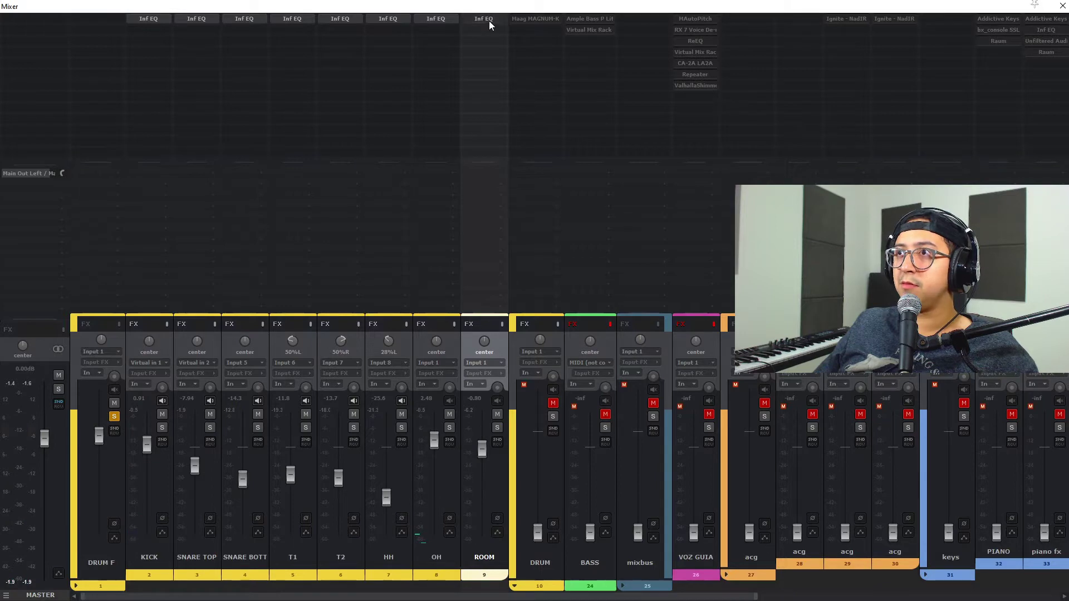
{"action": "left_click", "coordinate": [451, 426]}
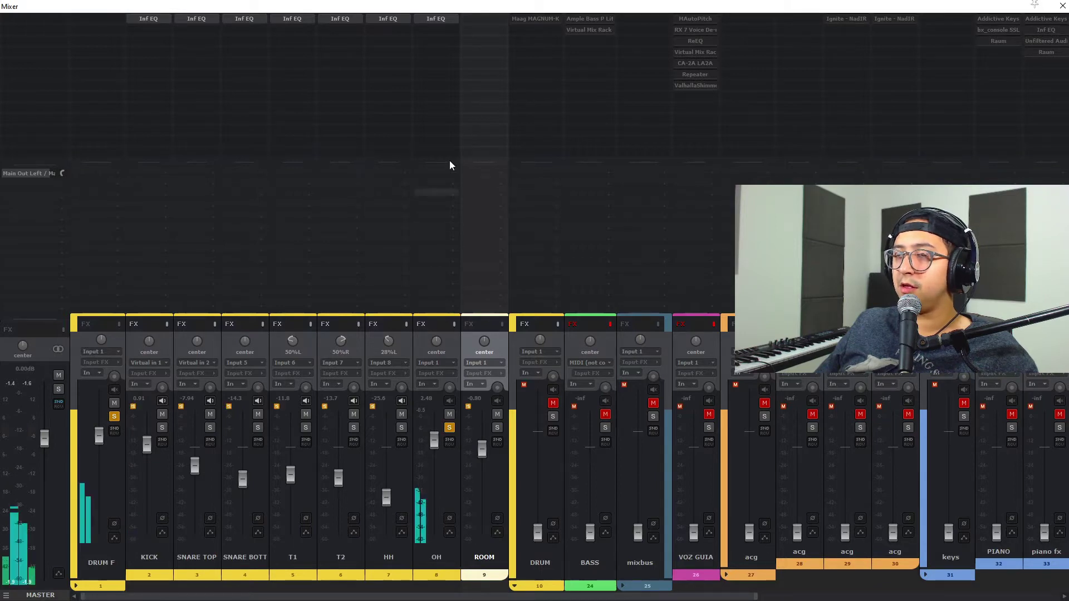
- Reopen the OH equalizer, add a narrow band, sweep it soloed to 262 Hz and turn it into a cut of about 18 dB
{"action": "double_click", "coordinate": [437, 18]}
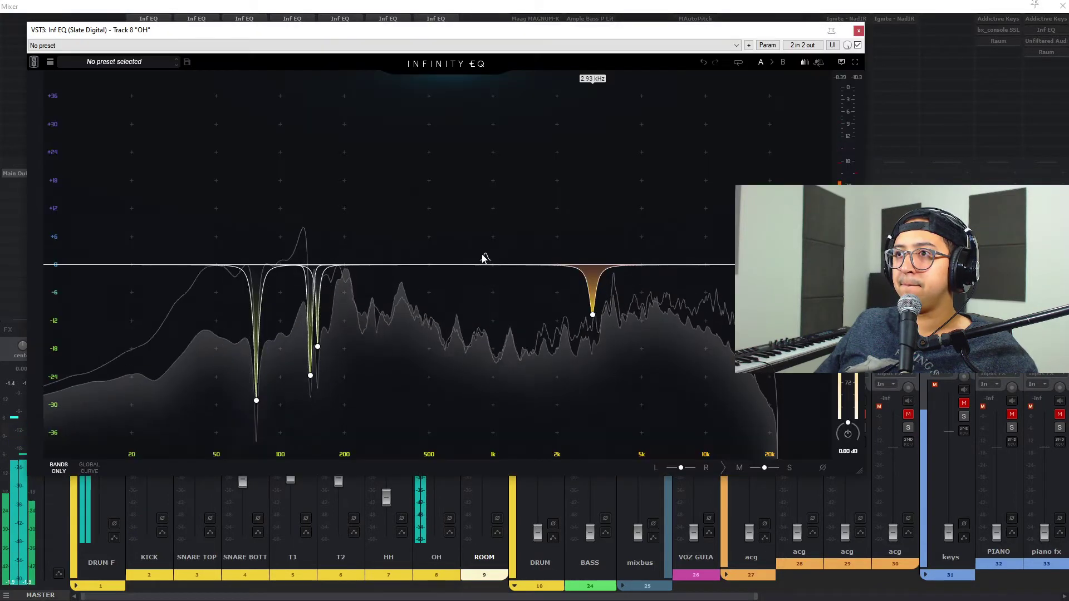
{"action": "double_click", "coordinate": [477, 243]}
{"action": "left_click_drag", "start_coordinate": [523, 250], "coordinate": [497, 250]}
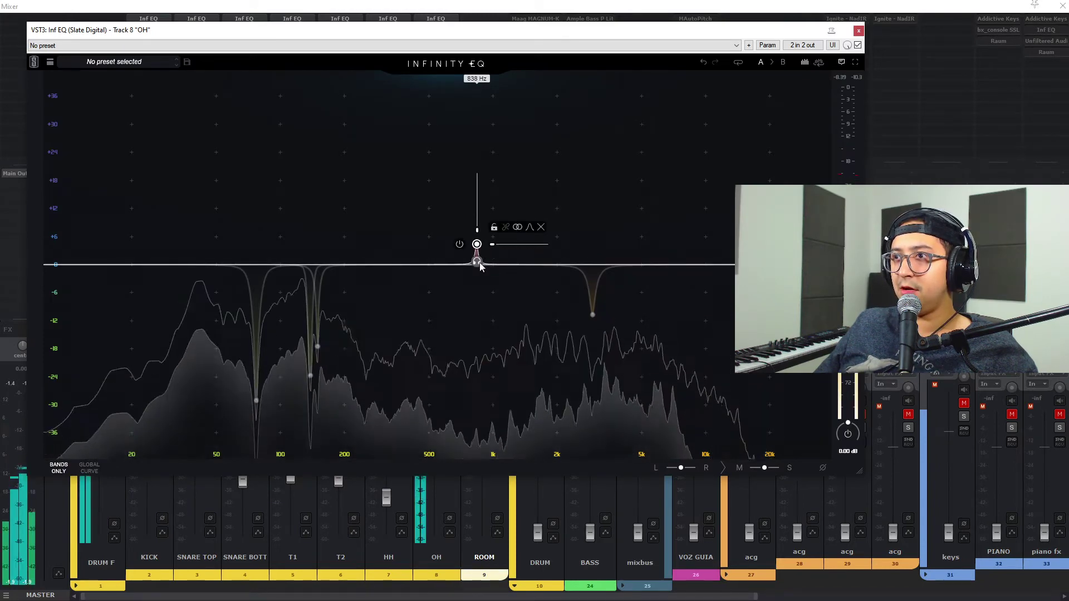
{"action": "left_click_drag", "start_coordinate": [477, 261], "coordinate": [369, 262]}
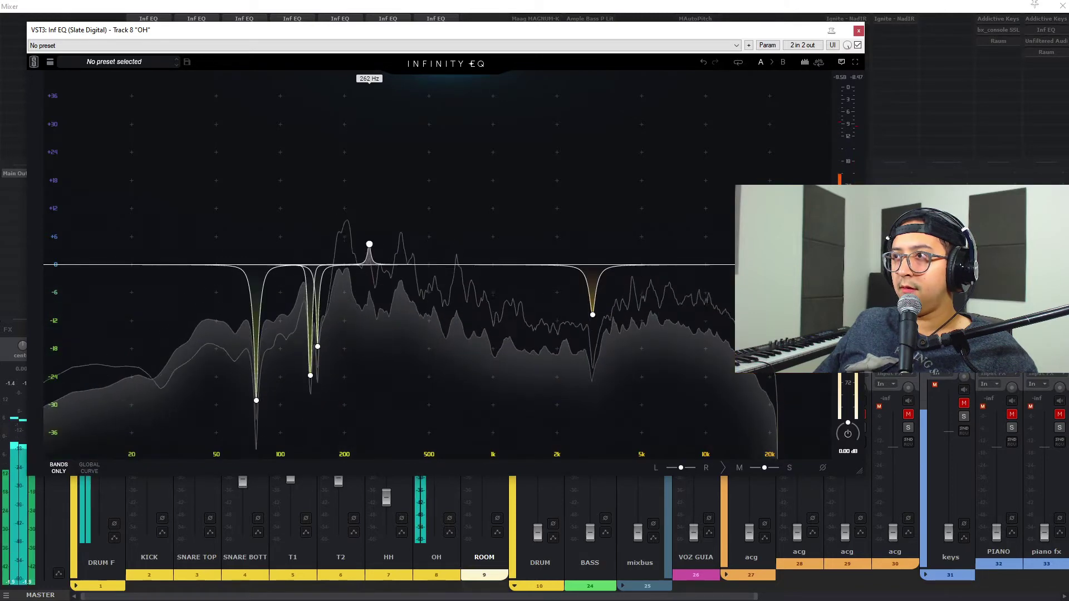
{"action": "left_click_drag", "start_coordinate": [369, 239], "coordinate": [369, 347]}
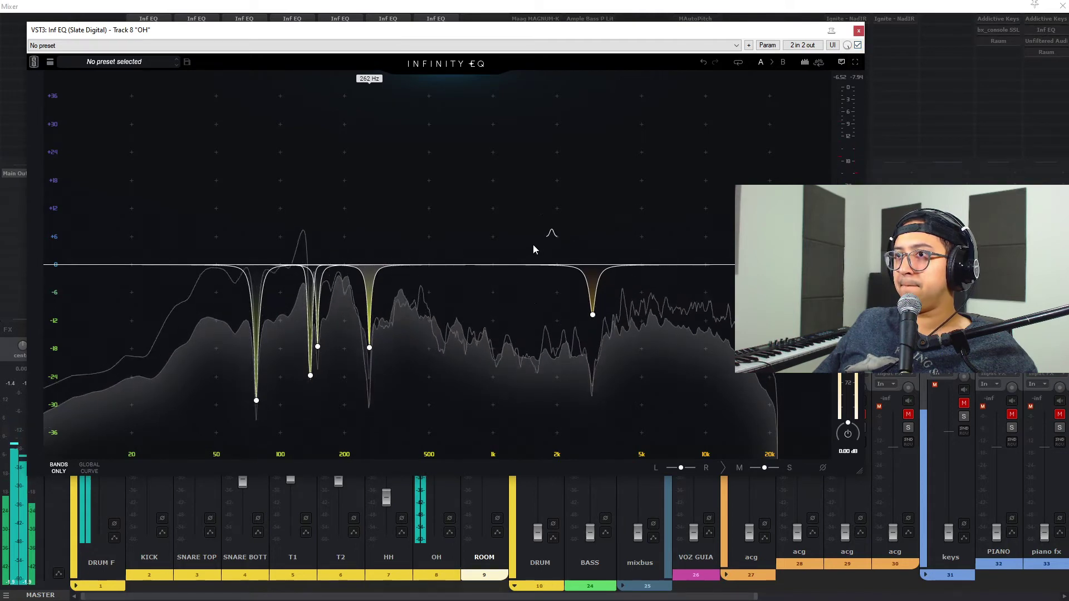
- Audition the OH equalizer with the 262 Hz cut against its bypassed sound and close it
{"action": "key", "text": "space"}
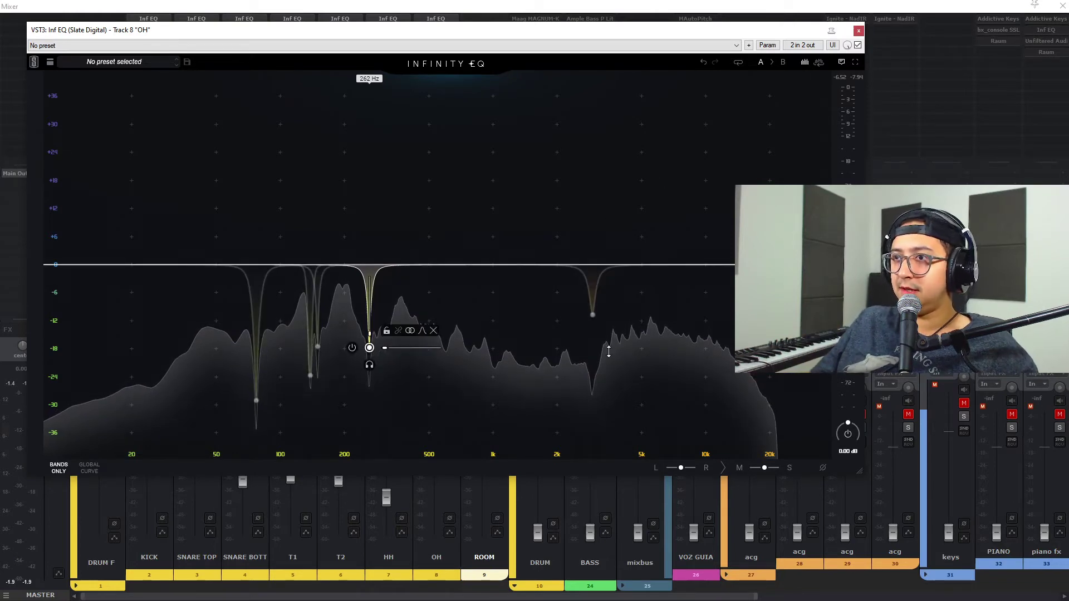
{"action": "key", "text": "space"}
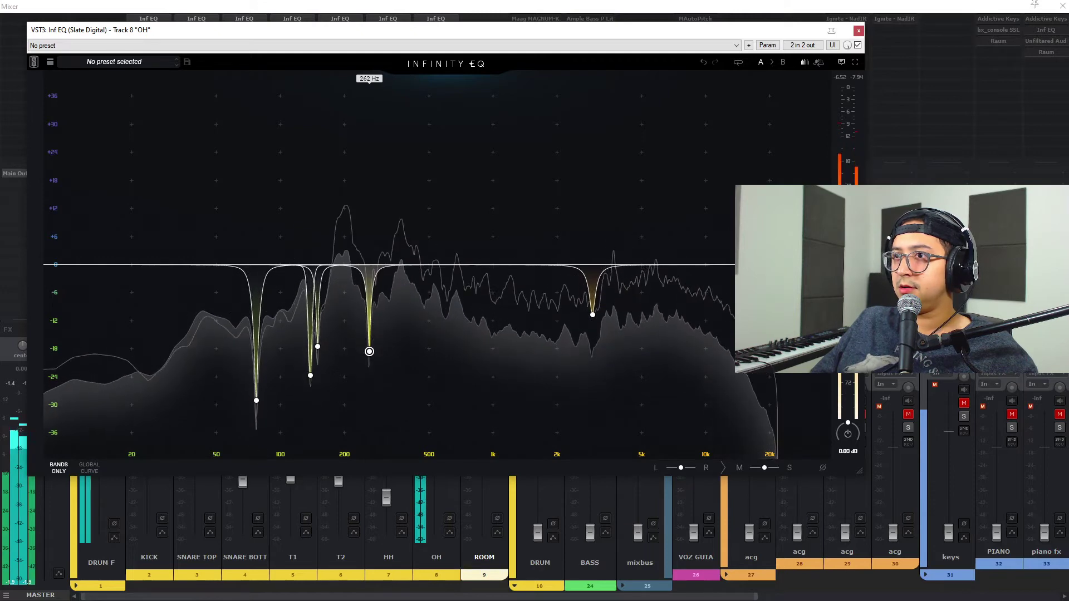
{"action": "left_click", "coordinate": [848, 435]}
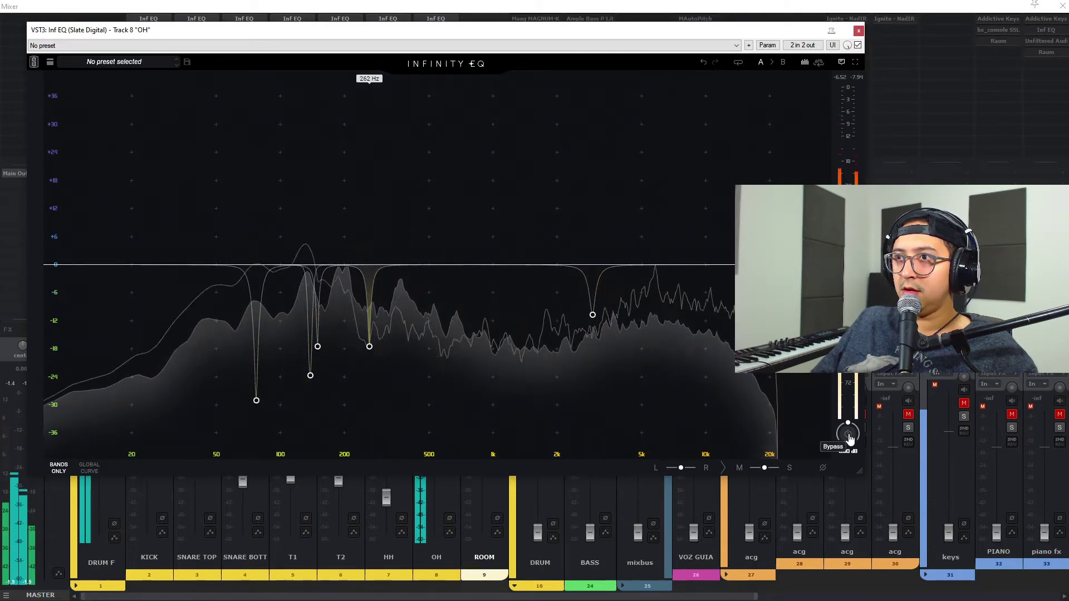
{"action": "left_click", "coordinate": [848, 434]}
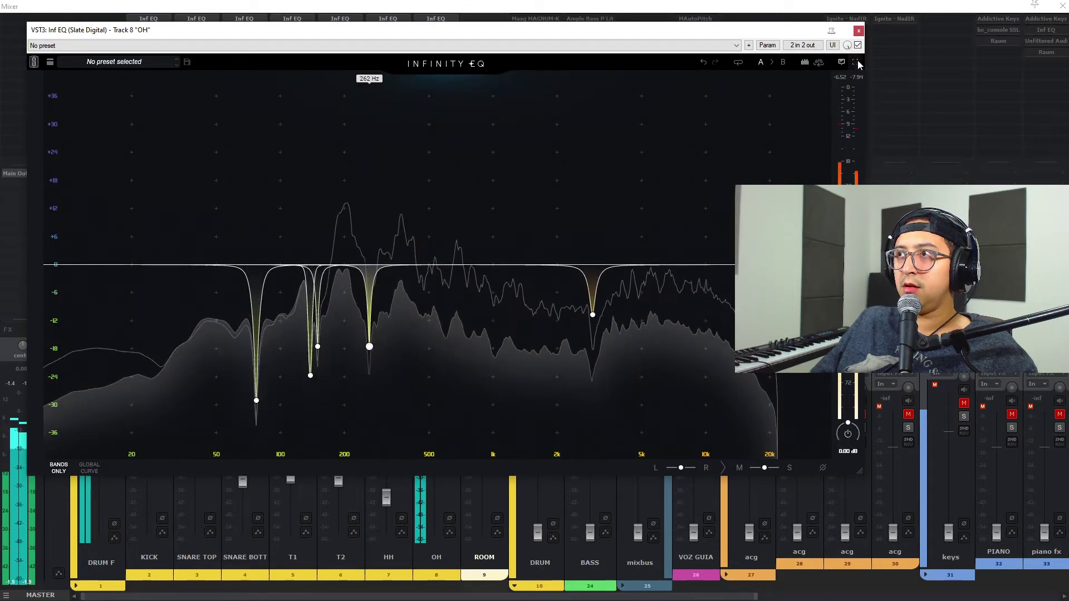
{"action": "left_click", "coordinate": [859, 32]}
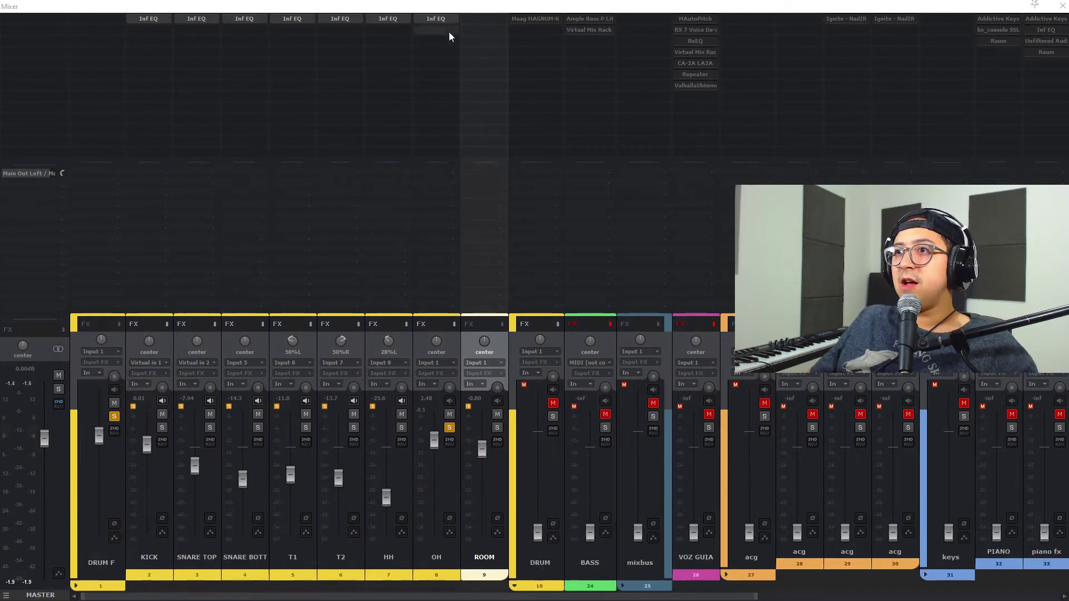
- Copy the OH Inf EQ onto the ROOM track and play ROOM soloed instead of OH
{"action": "left_click_drag", "start_coordinate": [493, 26], "coordinate": [492, 21]}
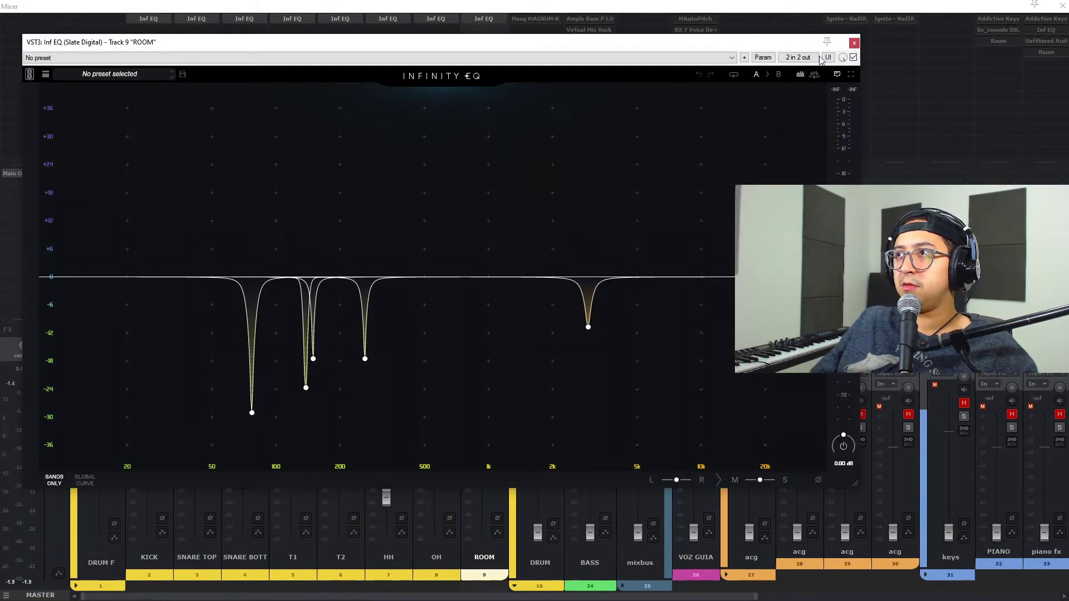
{"action": "left_click", "coordinate": [854, 44]}
{"action": "left_click", "coordinate": [497, 429]}
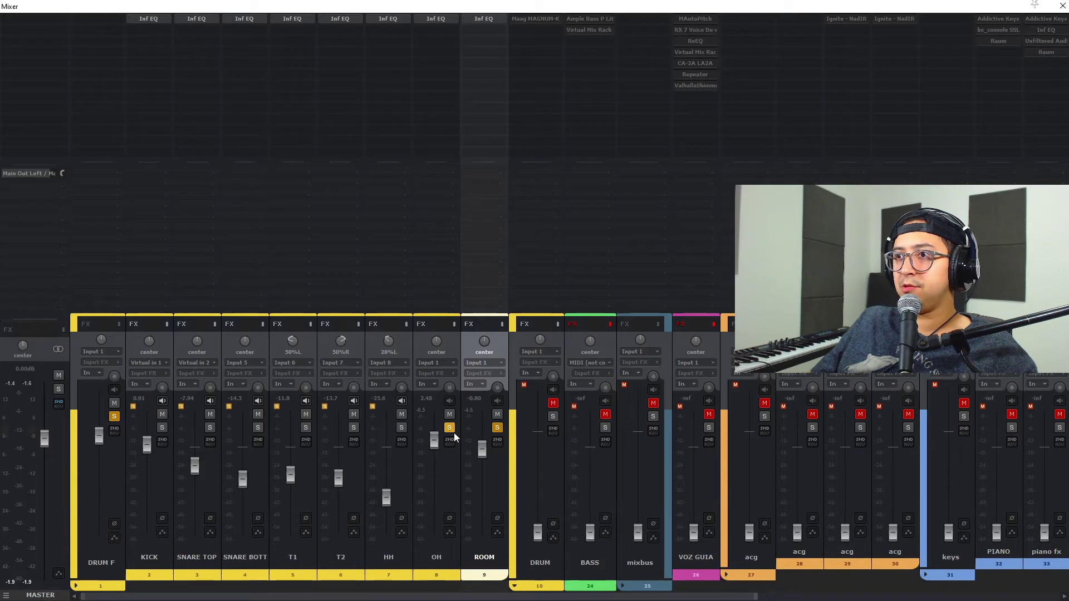
{"action": "left_click", "coordinate": [452, 430]}
{"action": "key", "text": "space"}
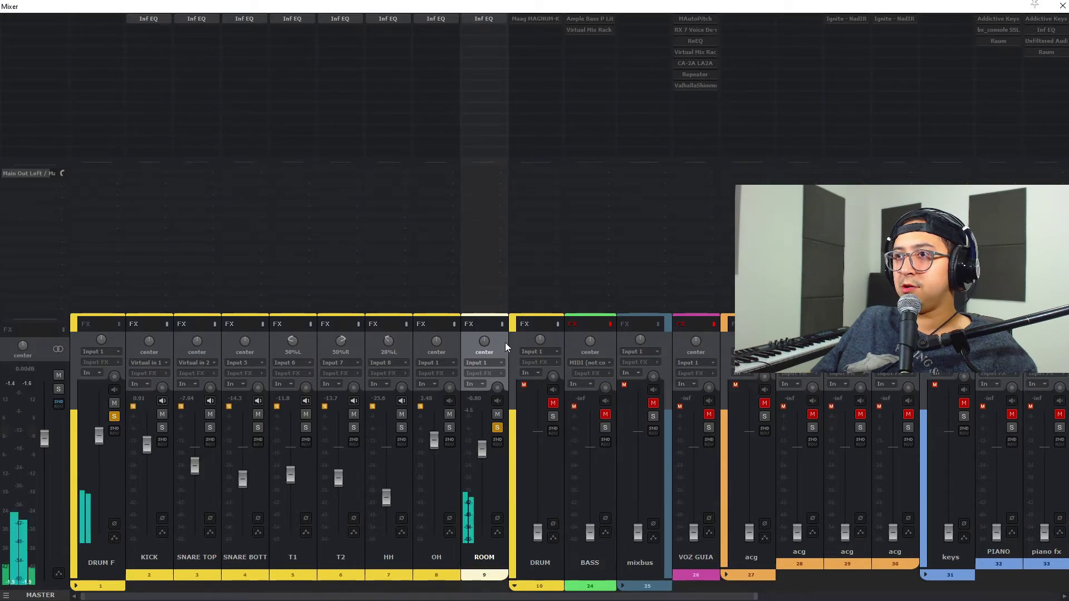
- Compare the ROOM track's copied equalizer against its bypassed sound, leave it enabled and close it
{"action": "left_click", "coordinate": [489, 18]}
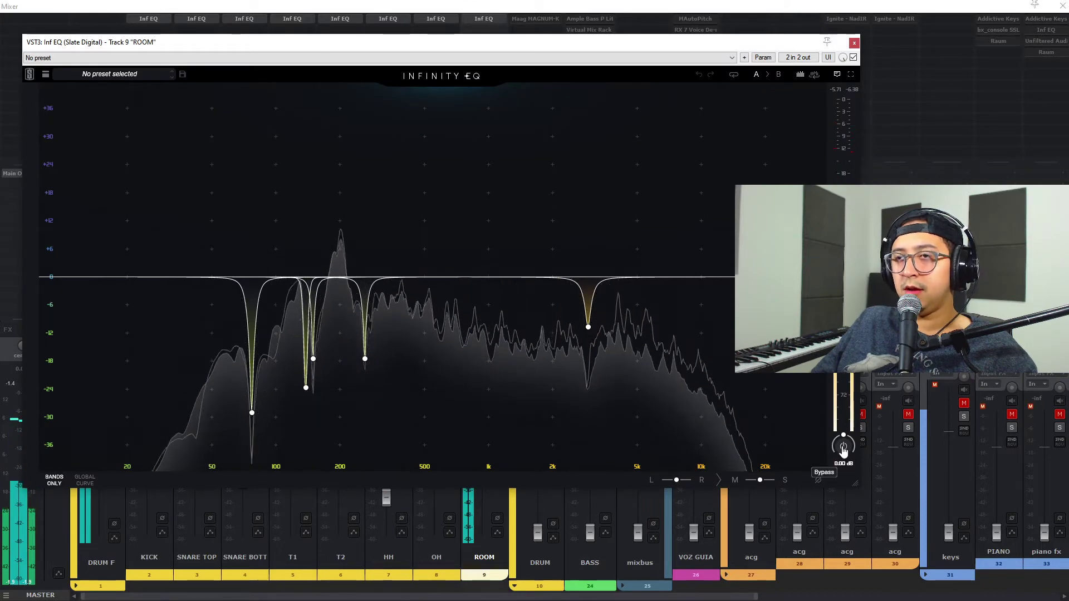
{"action": "left_click", "coordinate": [843, 449]}
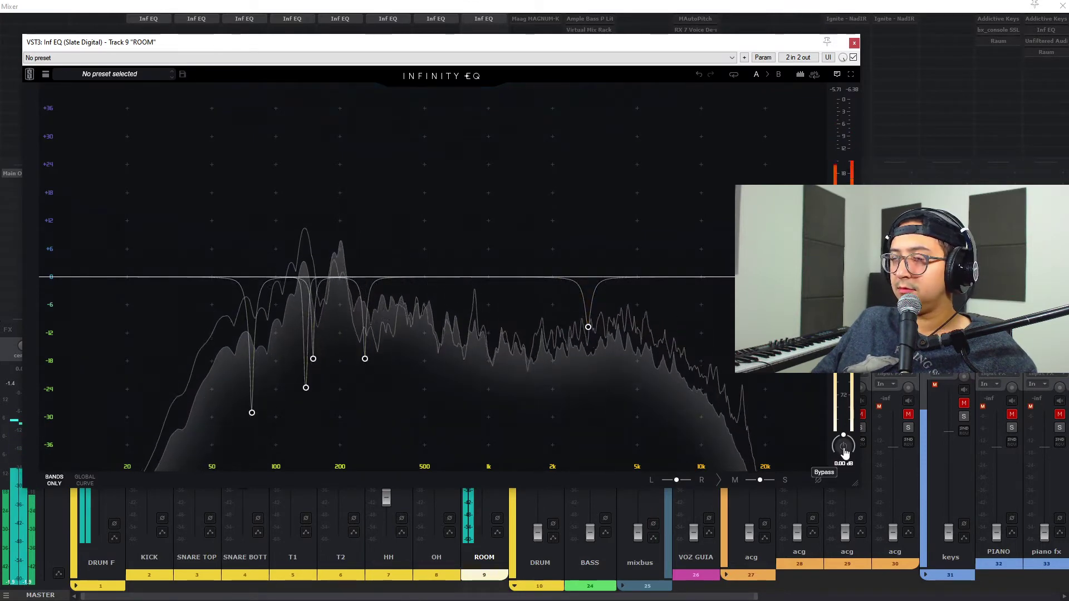
{"action": "left_click", "coordinate": [844, 448]}
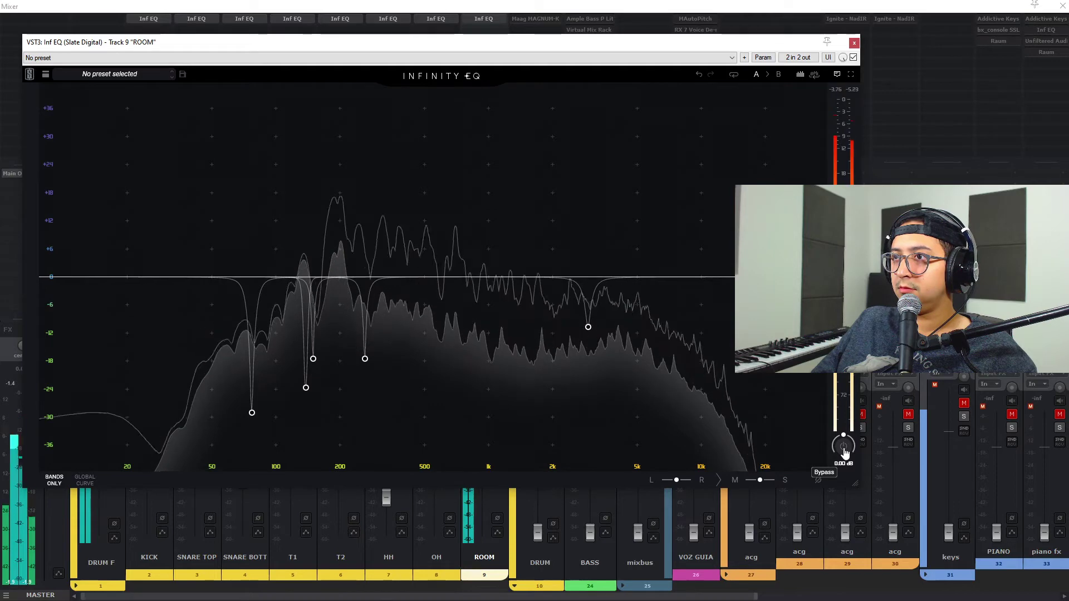
{"action": "left_click", "coordinate": [844, 448]}
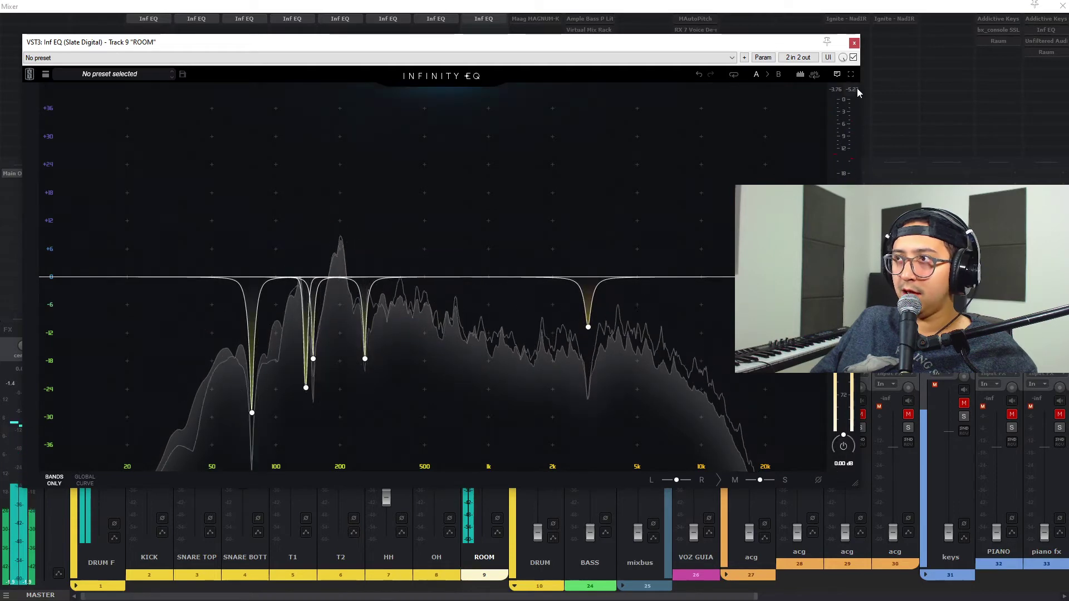
{"action": "left_click", "coordinate": [854, 43]}
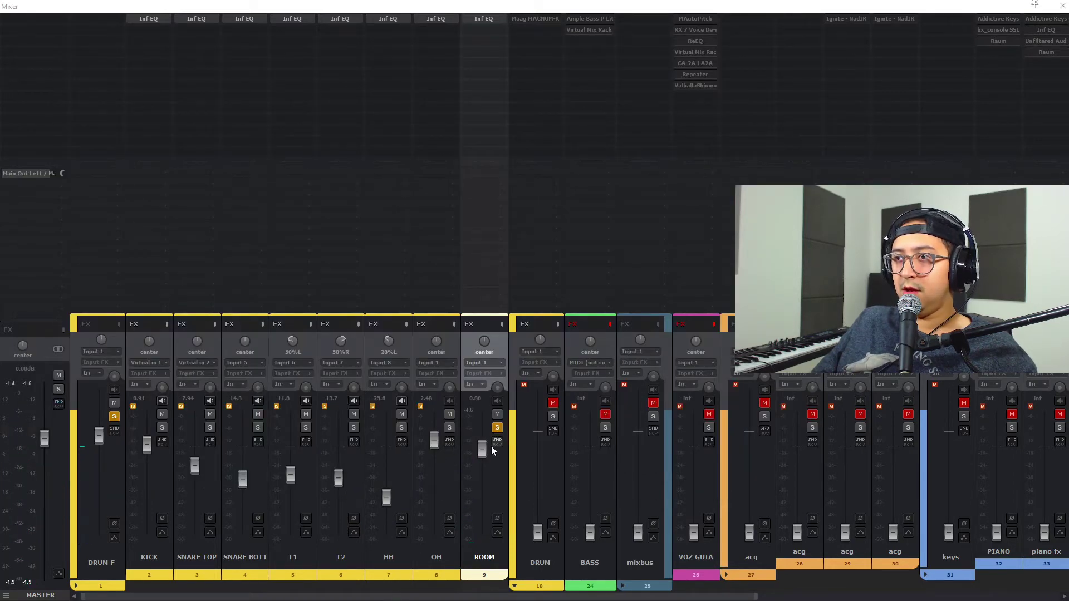
- Unsolo ROOM, lower its fader to -4.87 dB and bring the OH fader down to about -2 dB
{"action": "left_click", "coordinate": [497, 428]}
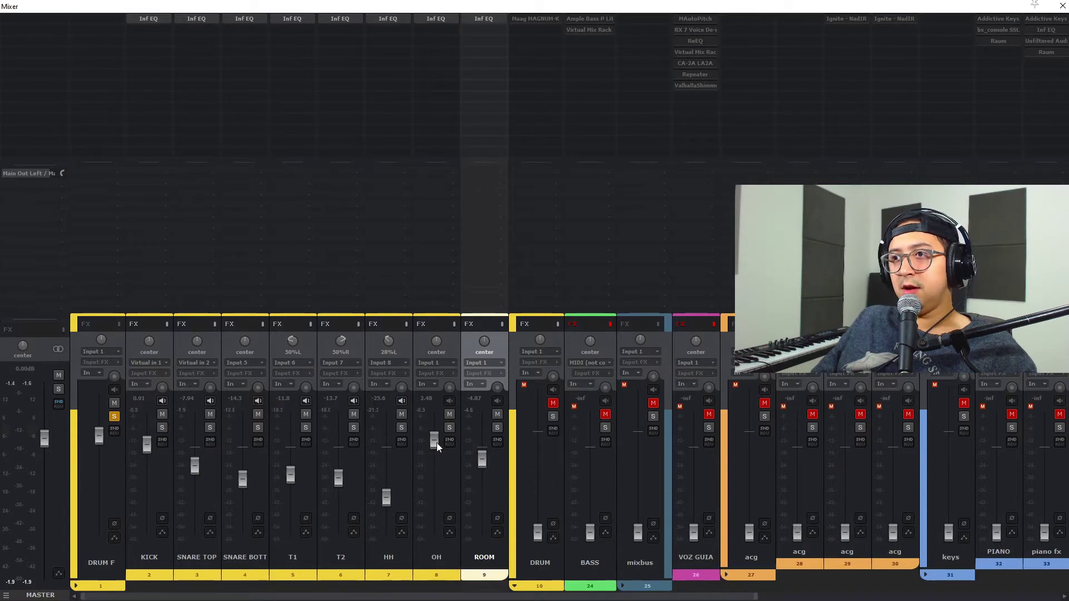
{"action": "left_click_drag", "start_coordinate": [435, 443], "coordinate": [436, 456]}
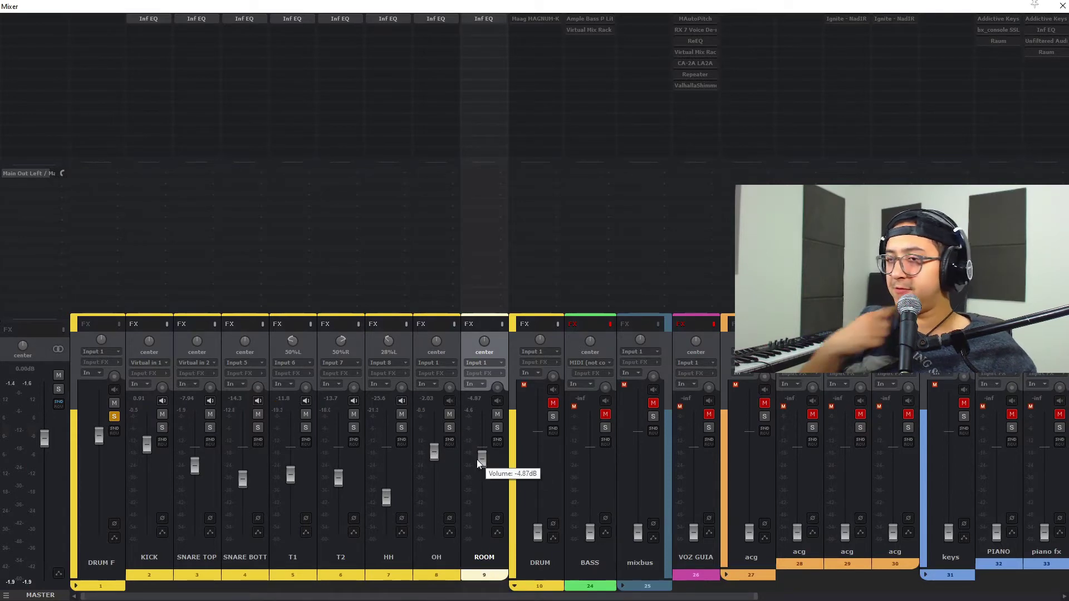
- Solo the KICK track, start playback from the arrange view and return to the mixer
{"action": "left_click", "coordinate": [160, 428]}
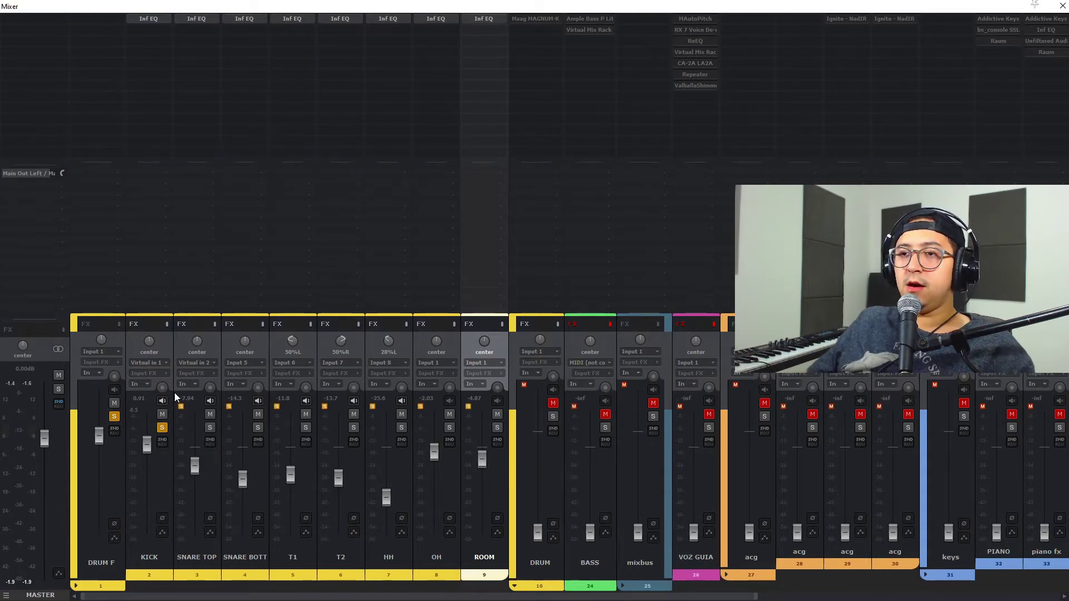
{"action": "key", "text": "ctrl+m"}
{"action": "key", "text": "space"}
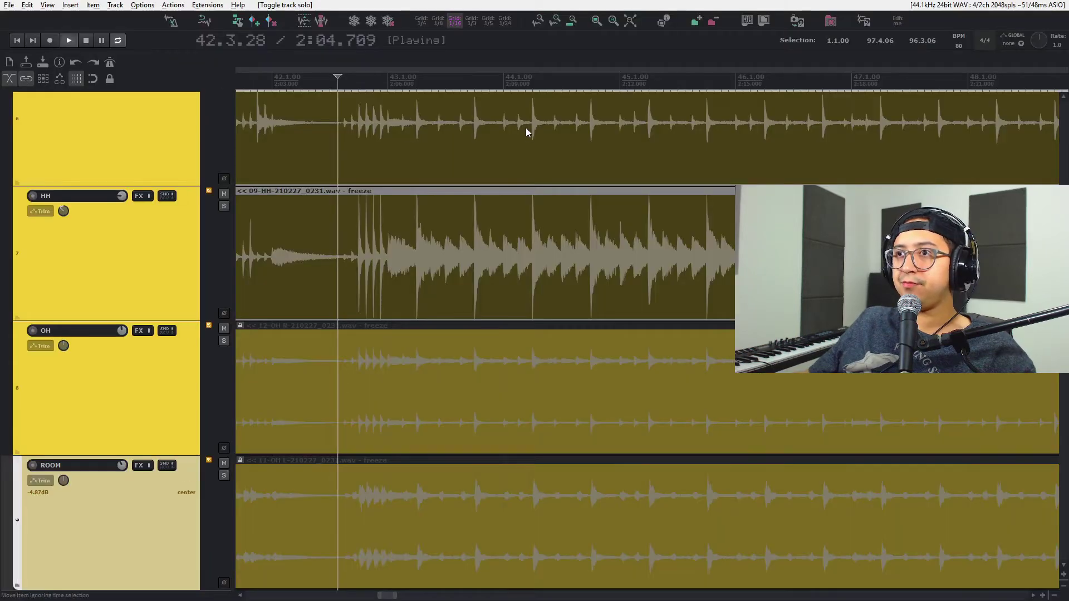
{"action": "key", "text": "ctrl+m"}
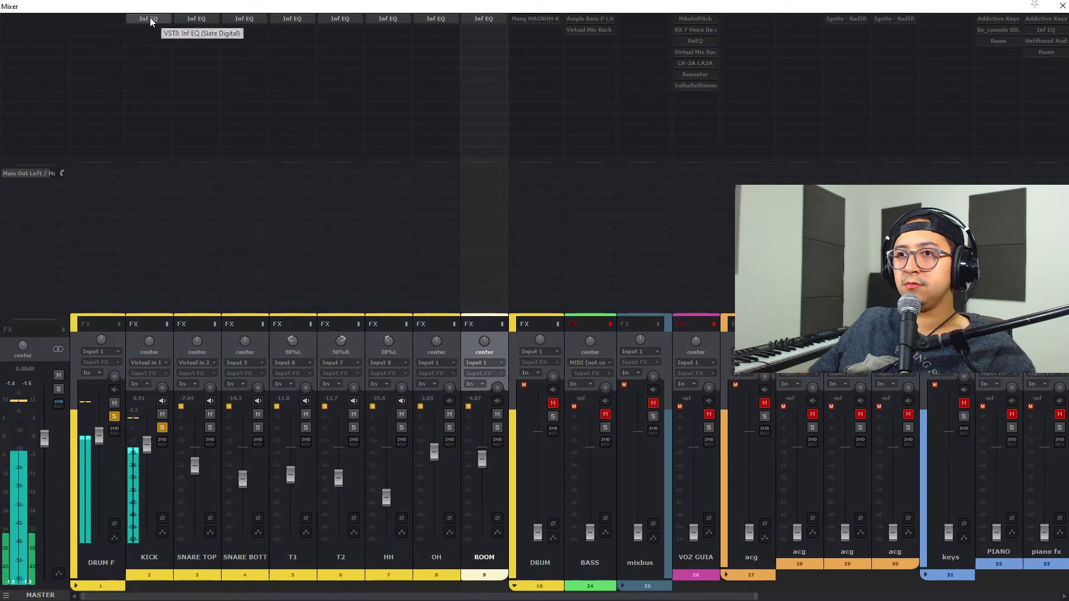
- Stop playback, move the play cursor back to about bar 11 and play the soloed KICK from there with the mixer open
{"action": "key", "text": "ctrl+m"}
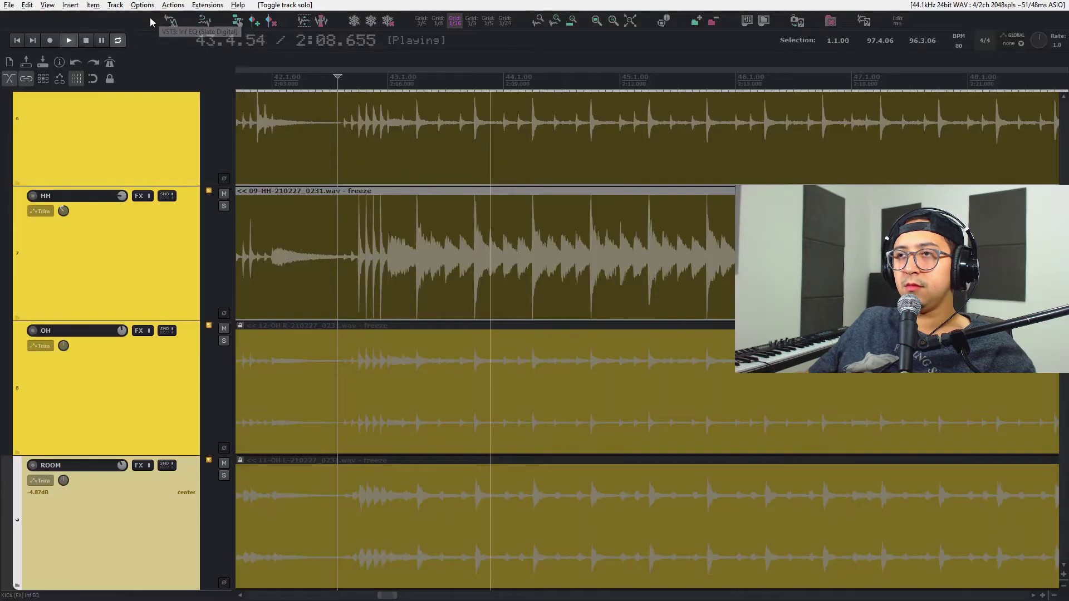
{"action": "key", "text": "space"}
{"action": "scroll", "coordinate": [396, 279], "scroll_direction": "down", "scroll_amount": 9}
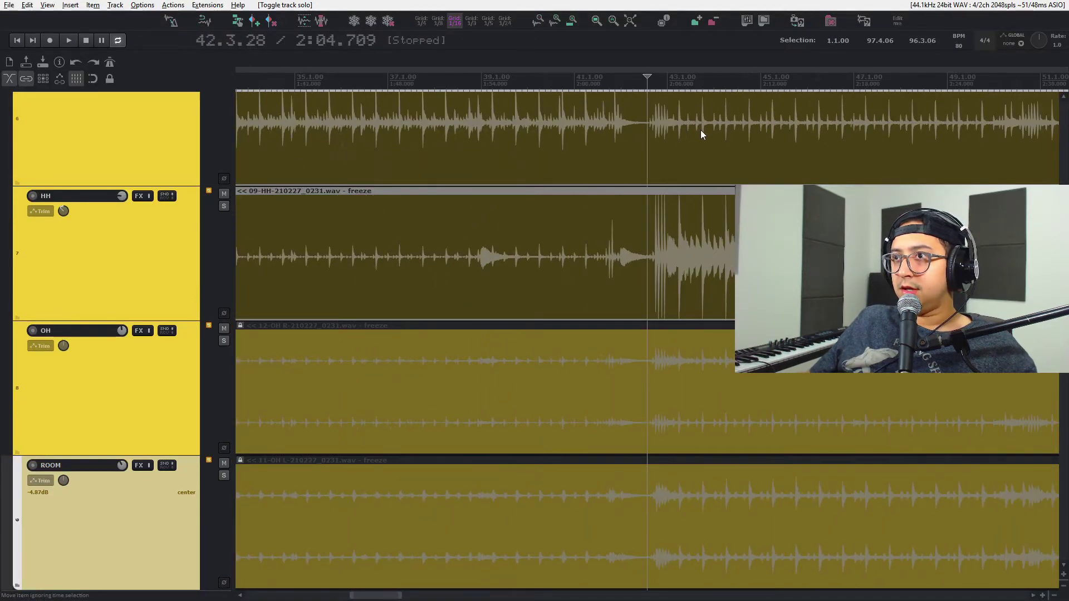
{"action": "scroll", "coordinate": [387, 69], "scroll_direction": "down", "scroll_amount": 2}
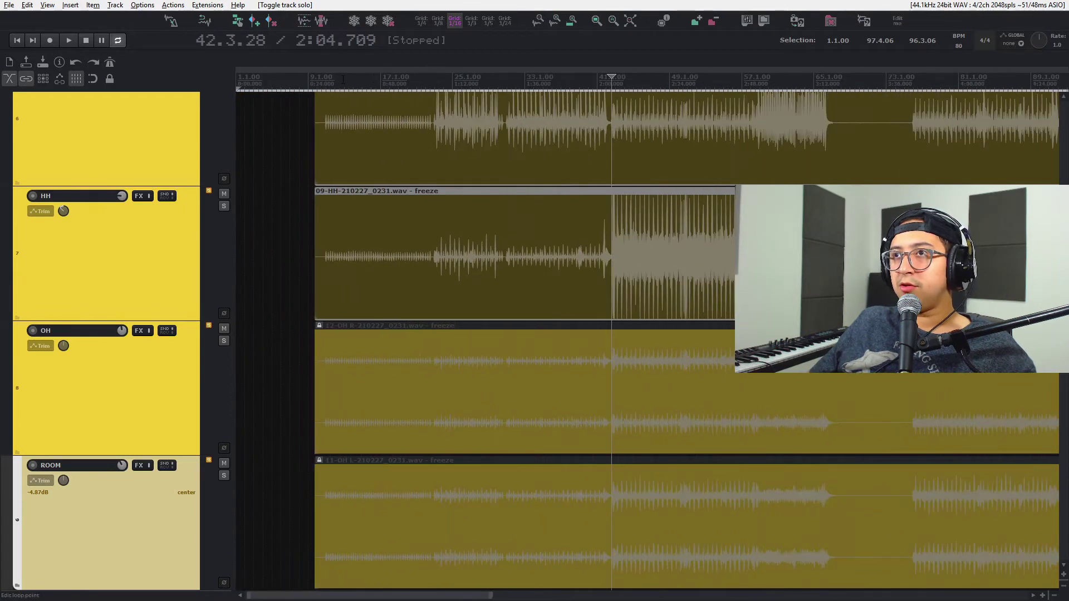
{"action": "left_click", "coordinate": [343, 80]}
{"action": "scroll", "coordinate": [343, 80], "scroll_direction": "up", "scroll_amount": 3}
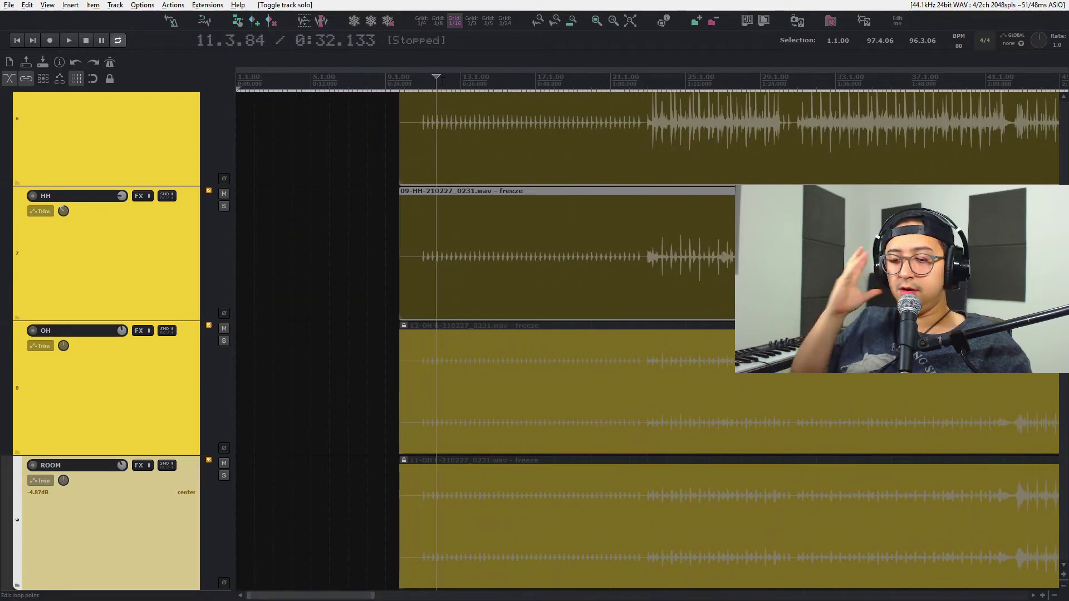
{"action": "key", "text": "ctrl+m"}
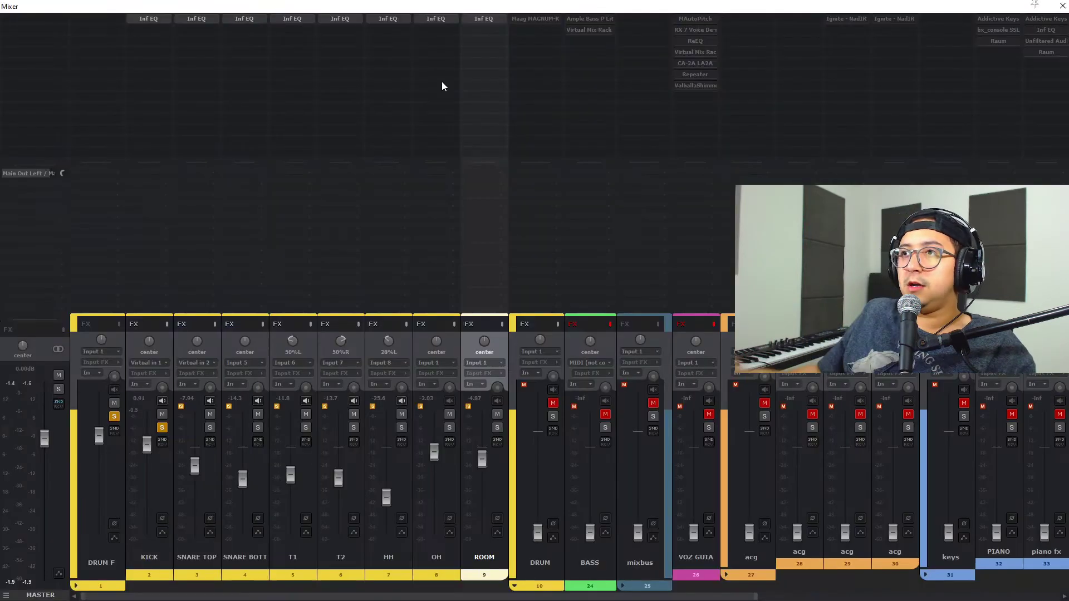
{"action": "key", "text": "space"}
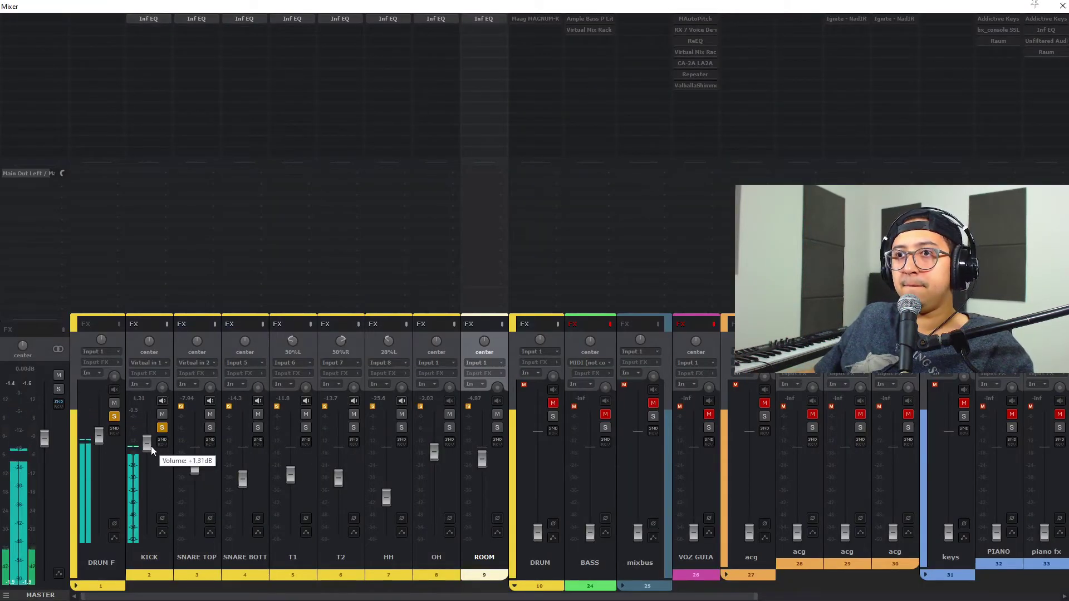
- Reset the KICK track's clip indicator and set its fader to 2.26 dB while listening to it soloed
{"action": "left_click_drag", "start_coordinate": [151, 446], "coordinate": [152, 442]}
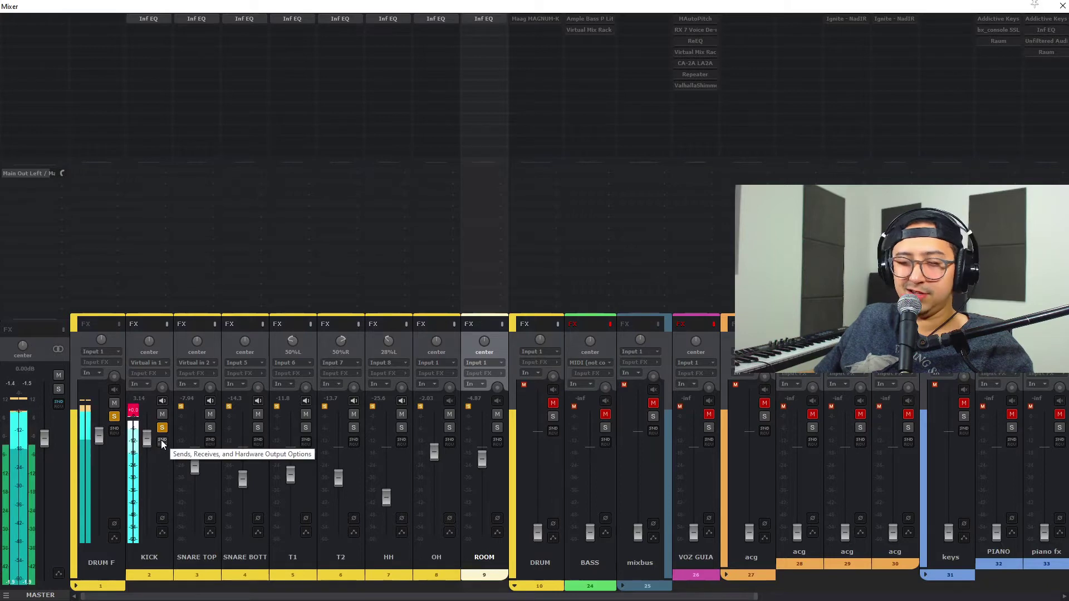
{"action": "key", "text": "space"}
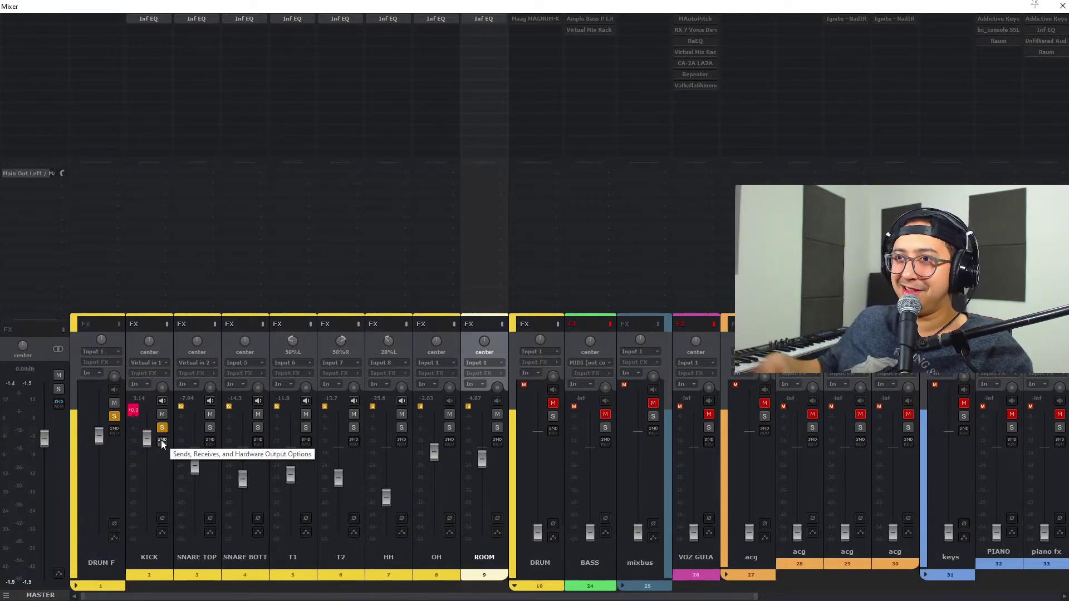
{"action": "key", "text": "space"}
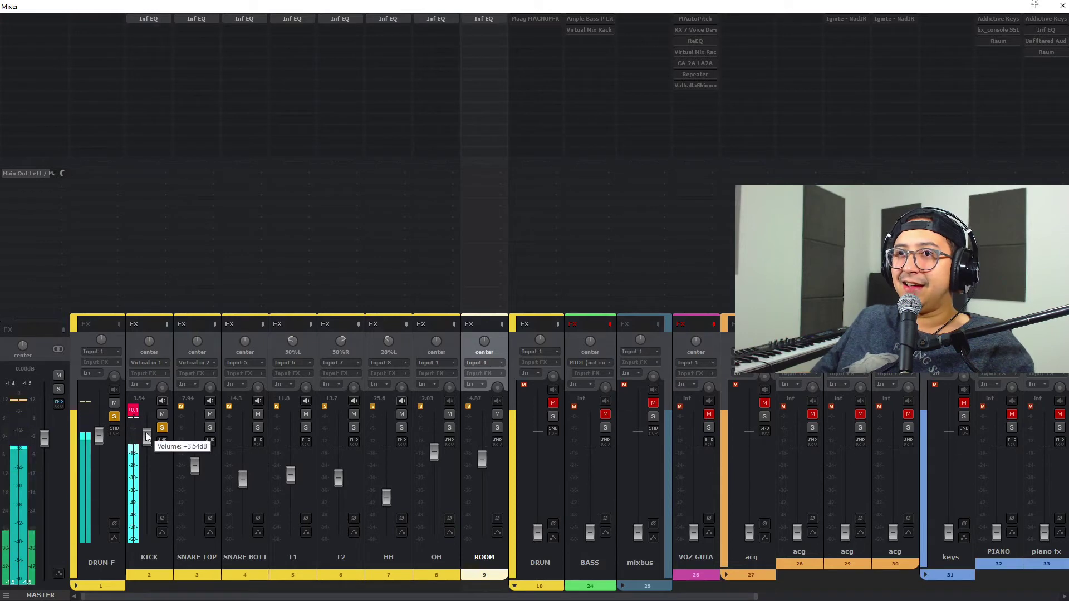
{"action": "left_click", "coordinate": [138, 412]}
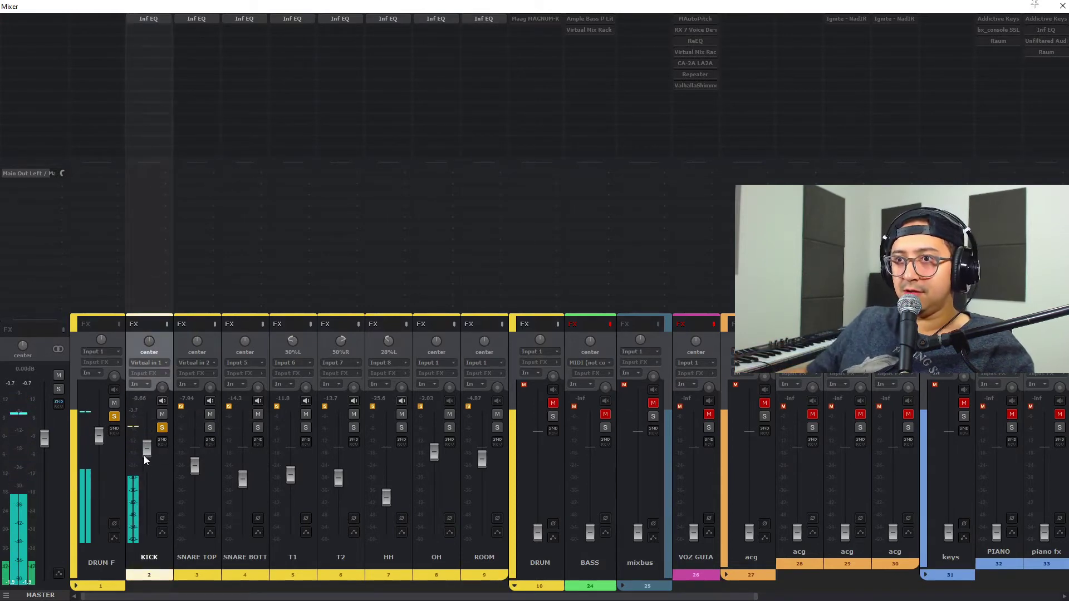
{"action": "left_click_drag", "start_coordinate": [144, 456], "coordinate": [148, 443]}
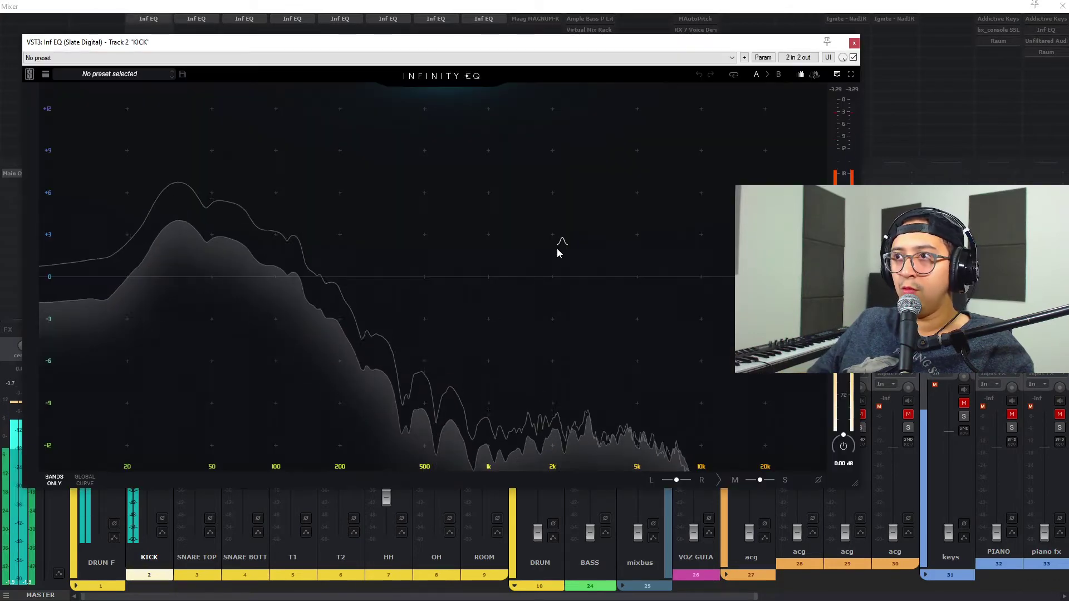
- Add a narrow band to the KICK's Inf EQ, sweep it for resonances and cut 151 Hz by 9.86 dB
{"action": "left_click", "coordinate": [557, 249]}
{"action": "left_click_drag", "start_coordinate": [613, 248], "coordinate": [302, 266]}
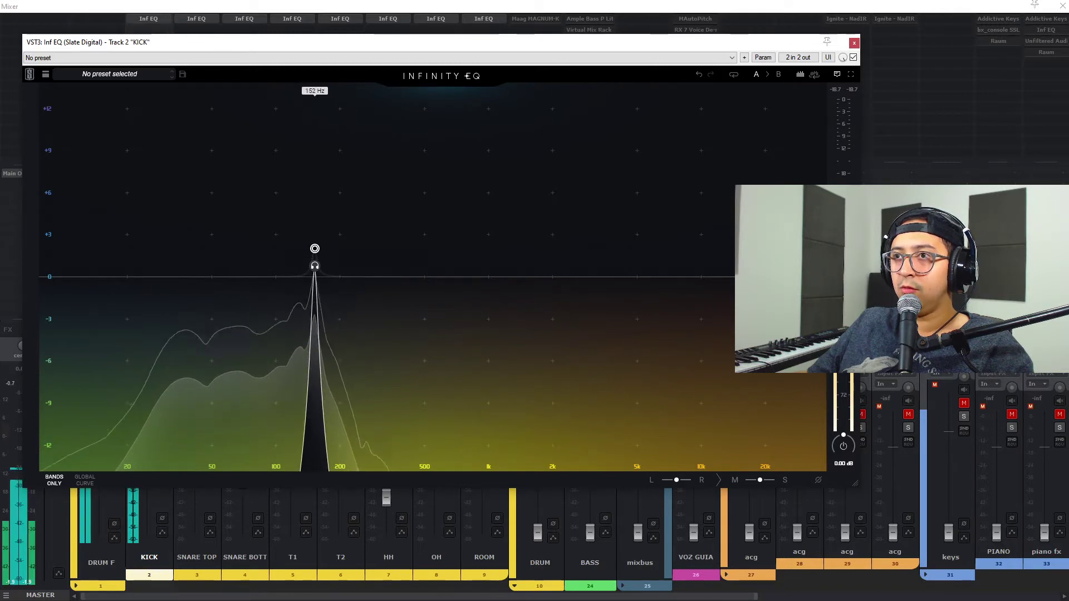
{"action": "left_click_drag", "start_coordinate": [314, 266], "coordinate": [314, 334]}
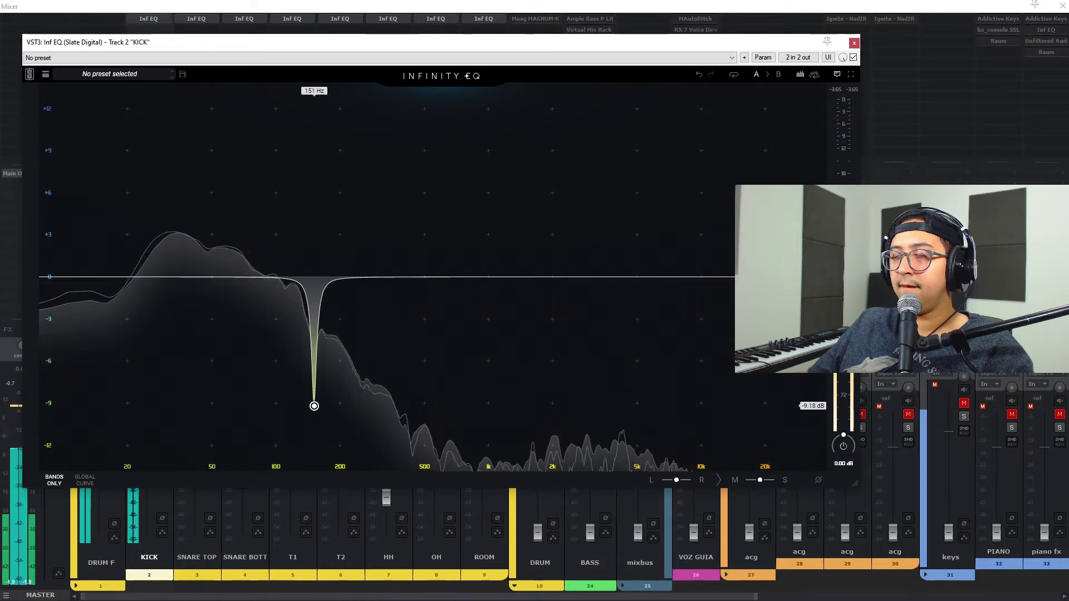
{"action": "left_click_drag", "start_coordinate": [314, 406], "coordinate": [314, 416]}
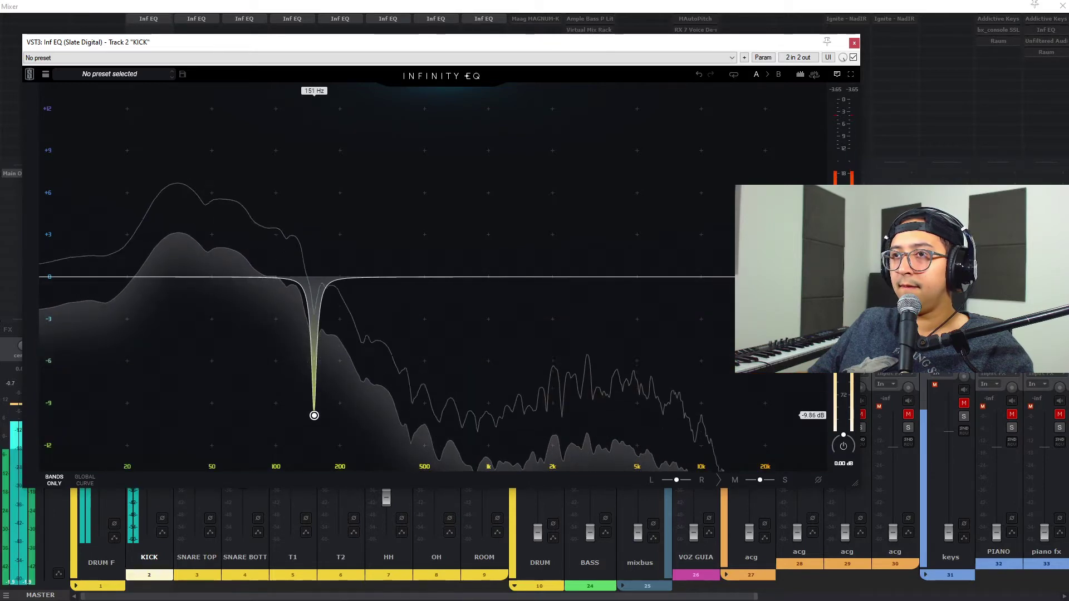
- Add a second narrow band to the KICK's equalizer and cut 75.2 Hz by about 6.9 dB
{"action": "left_click", "coordinate": [660, 259]}
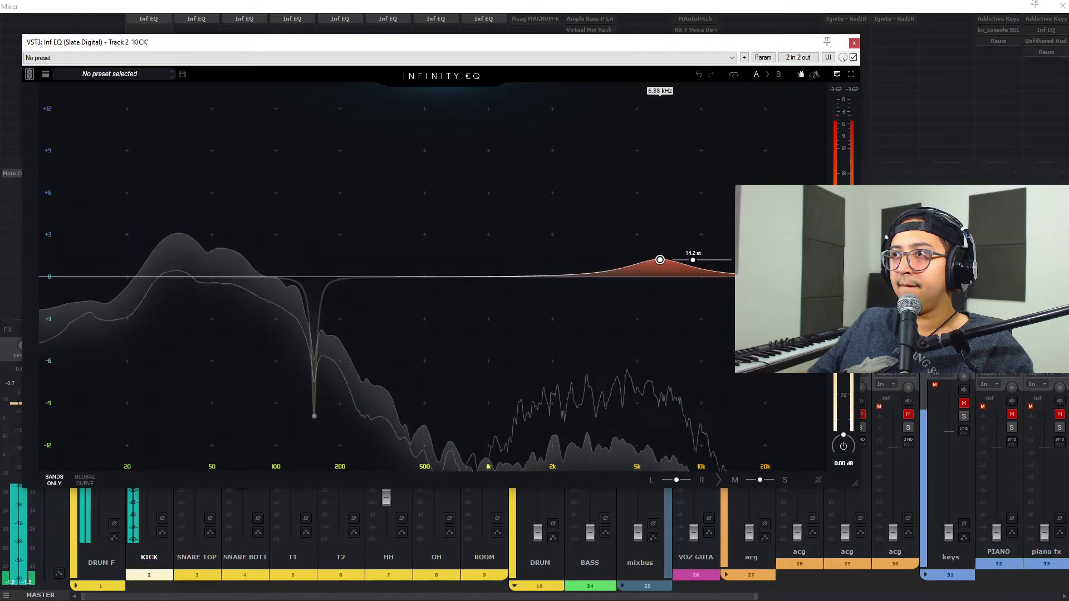
{"action": "left_click_drag", "start_coordinate": [693, 260], "coordinate": [242, 277]}
{"action": "left_click_drag", "start_coordinate": [240, 259], "coordinate": [250, 259]}
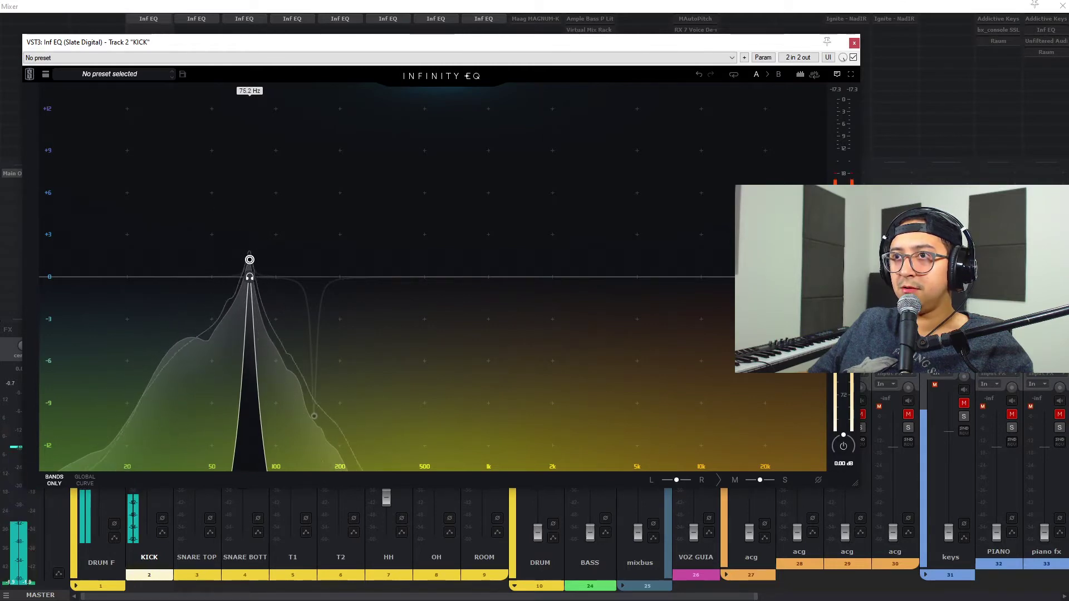
{"action": "left_click_drag", "start_coordinate": [249, 259], "coordinate": [249, 260]}
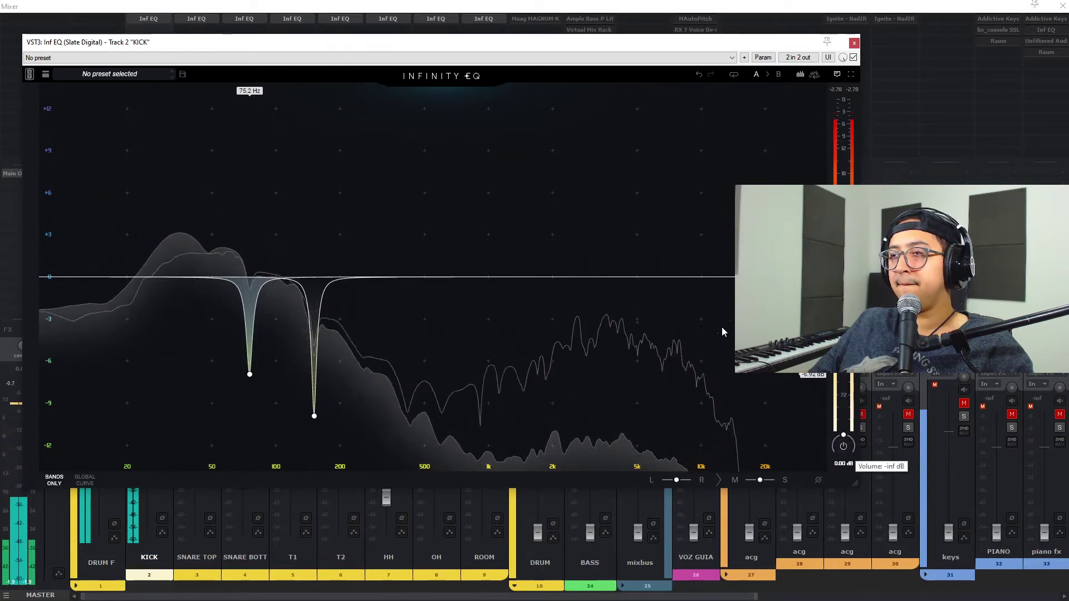
- Compare the KICK's equalizer against its bypassed sound, leave it enabled, close it and check the arrange view before returning to the mixer
{"action": "key", "text": "space"}
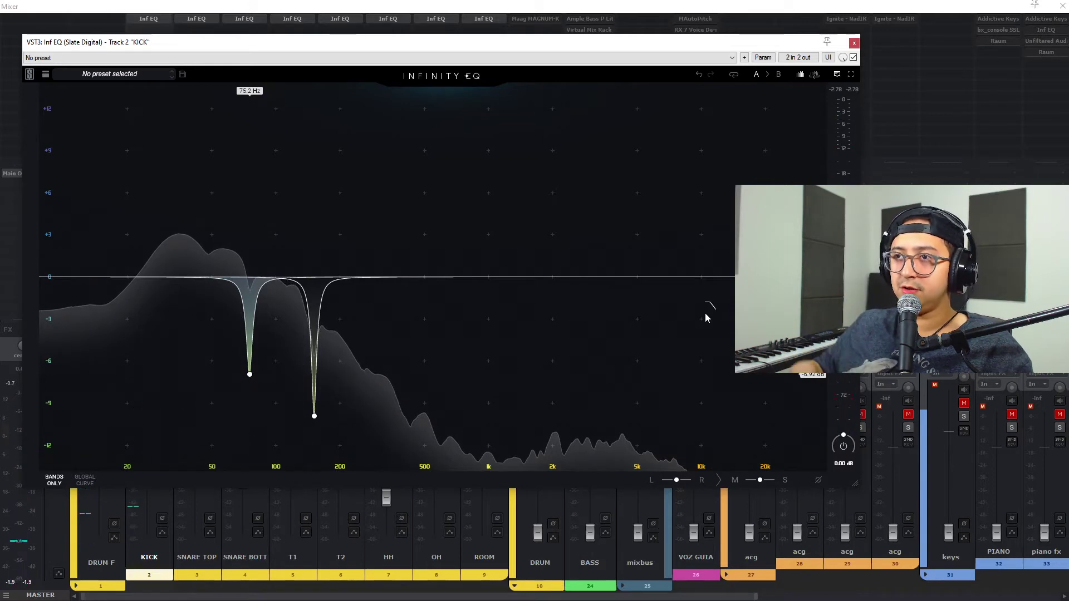
{"action": "key", "text": "space"}
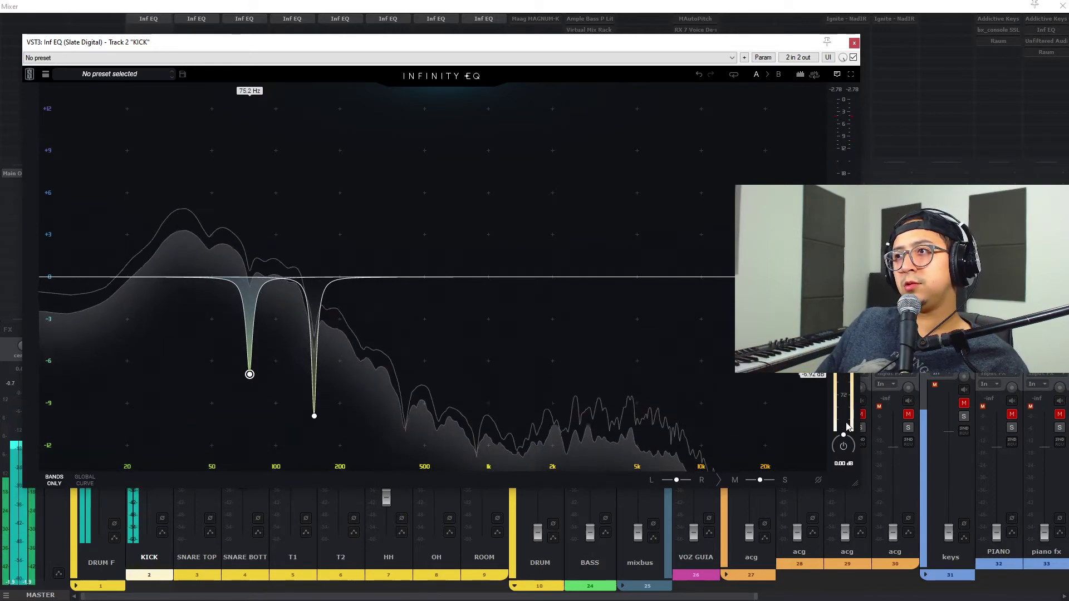
{"action": "left_click", "coordinate": [844, 451]}
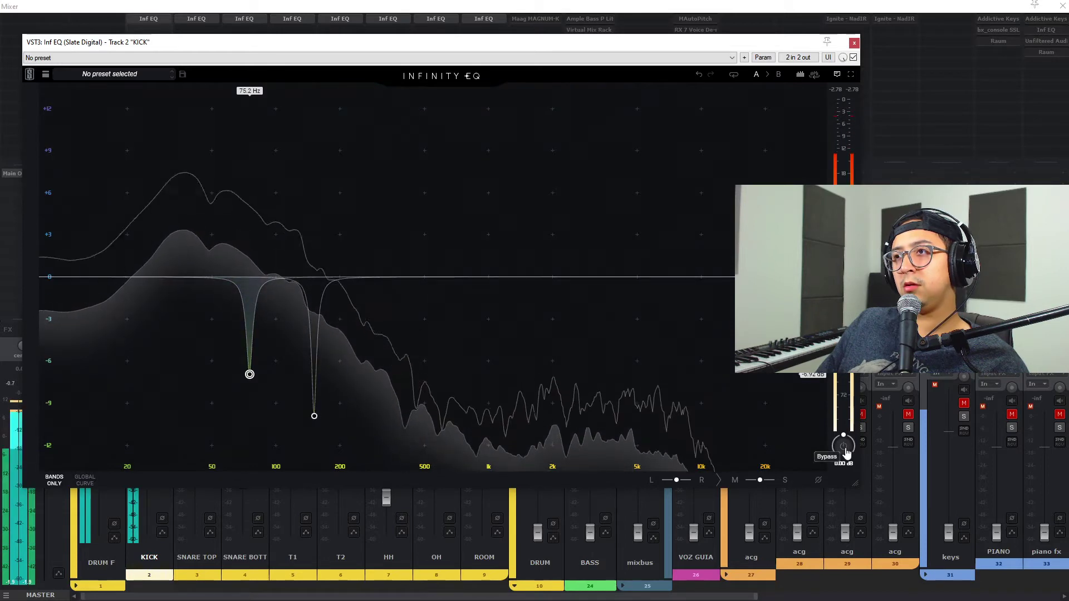
{"action": "left_click", "coordinate": [844, 447]}
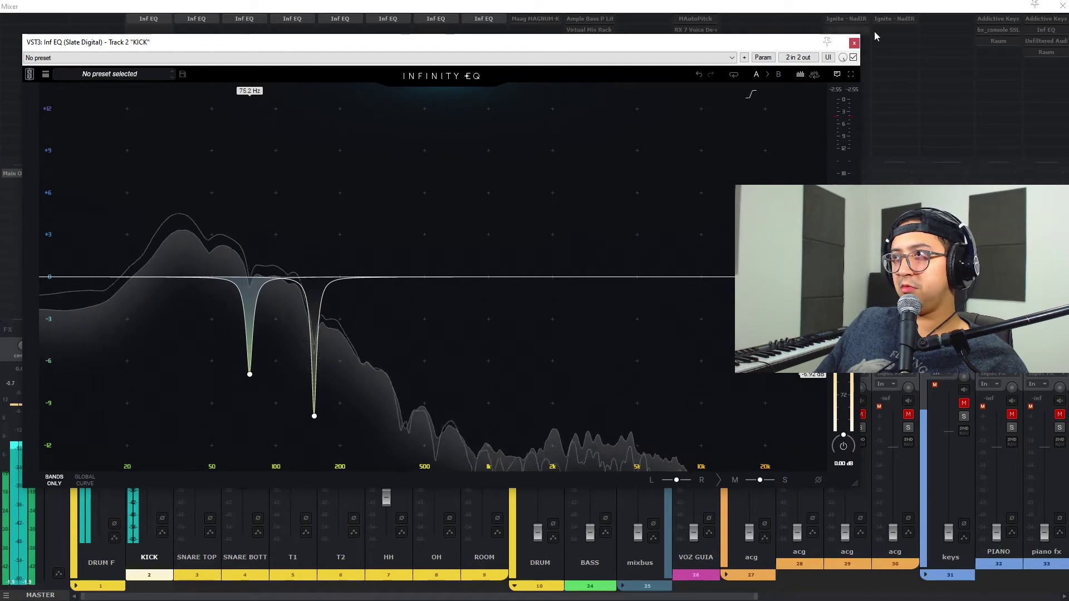
{"action": "left_click", "coordinate": [856, 42]}
{"action": "key", "text": "ctrl+m"}
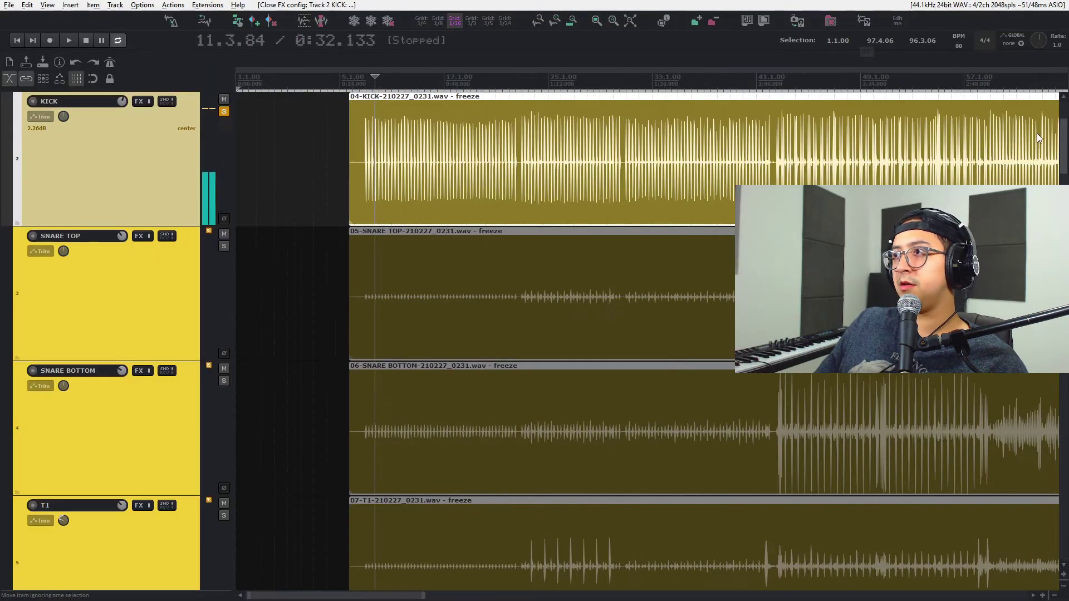
{"action": "key", "text": "ctrl+m"}
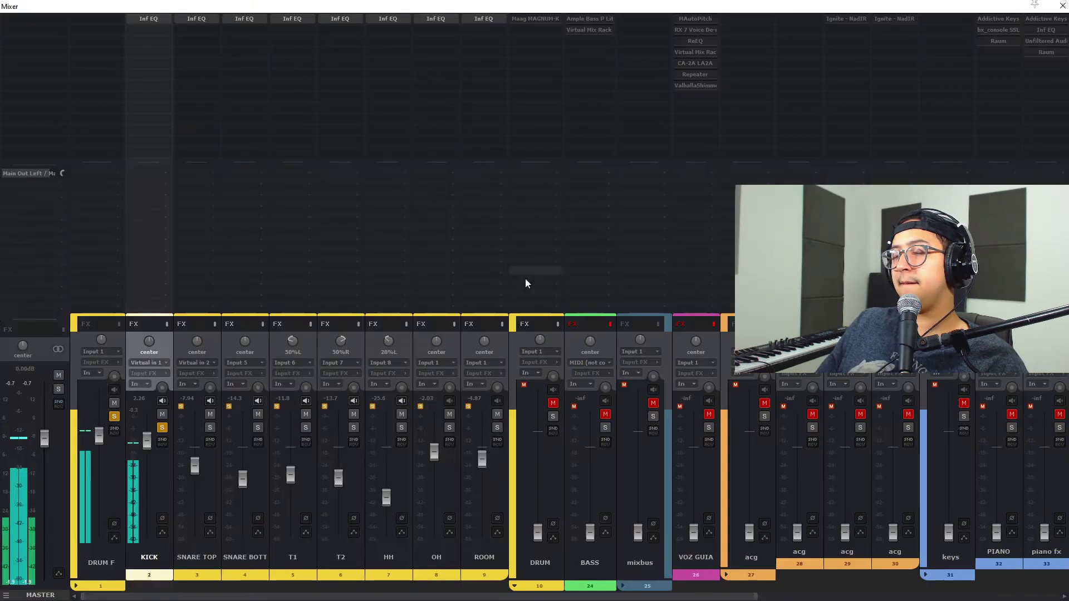
- Reopen the KICK's Inf EQ, add a third band cutting 267 Hz by 19.5 dB, widen it and close the equalizer
{"action": "left_click", "coordinate": [156, 18]}
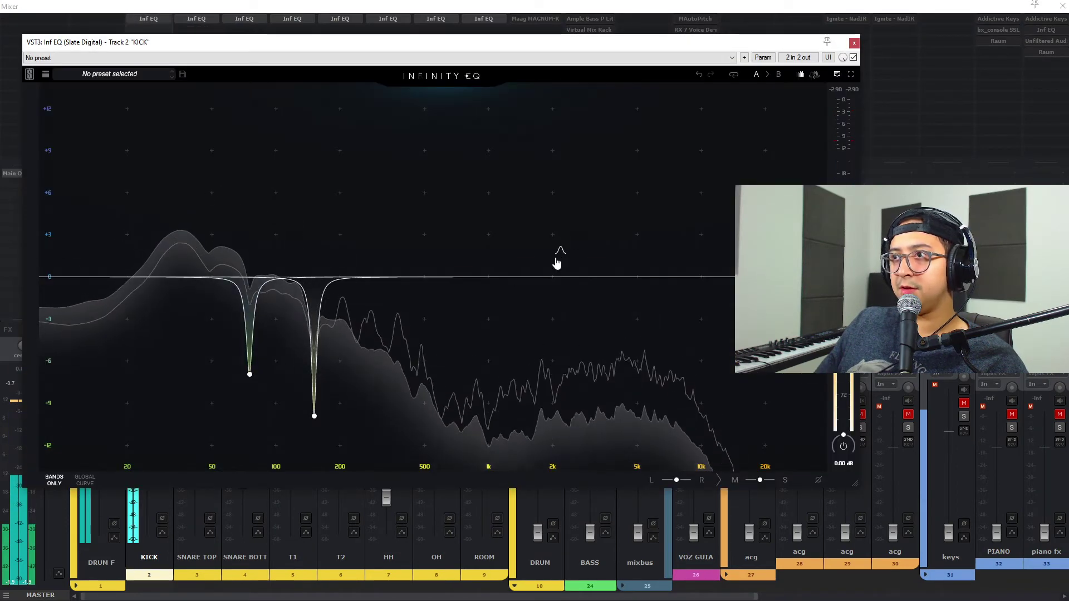
{"action": "double_click", "coordinate": [555, 258]}
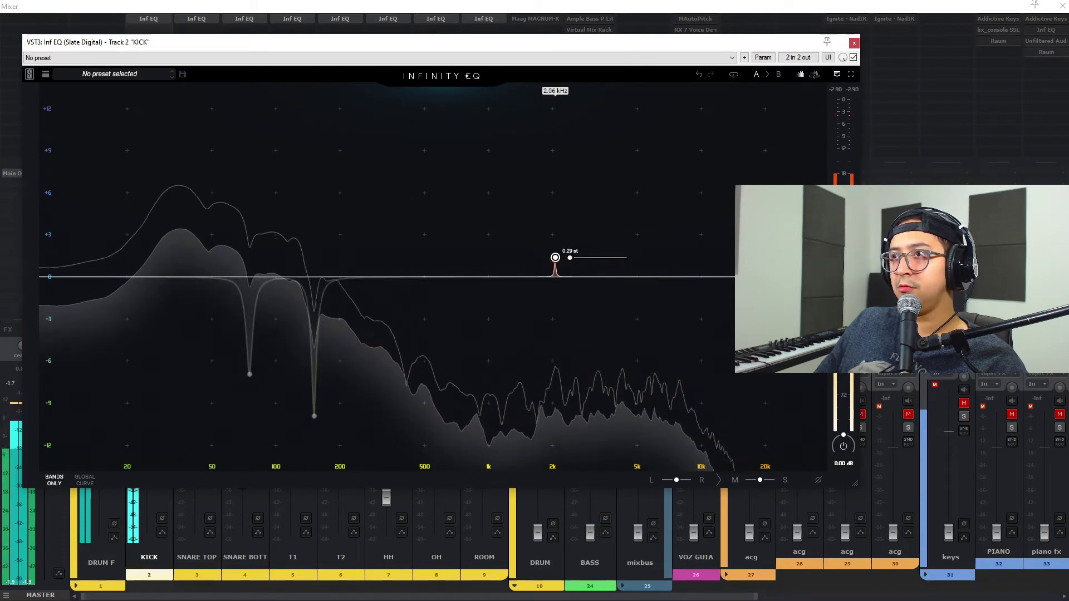
{"action": "left_click_drag", "start_coordinate": [555, 274], "coordinate": [366, 362]}
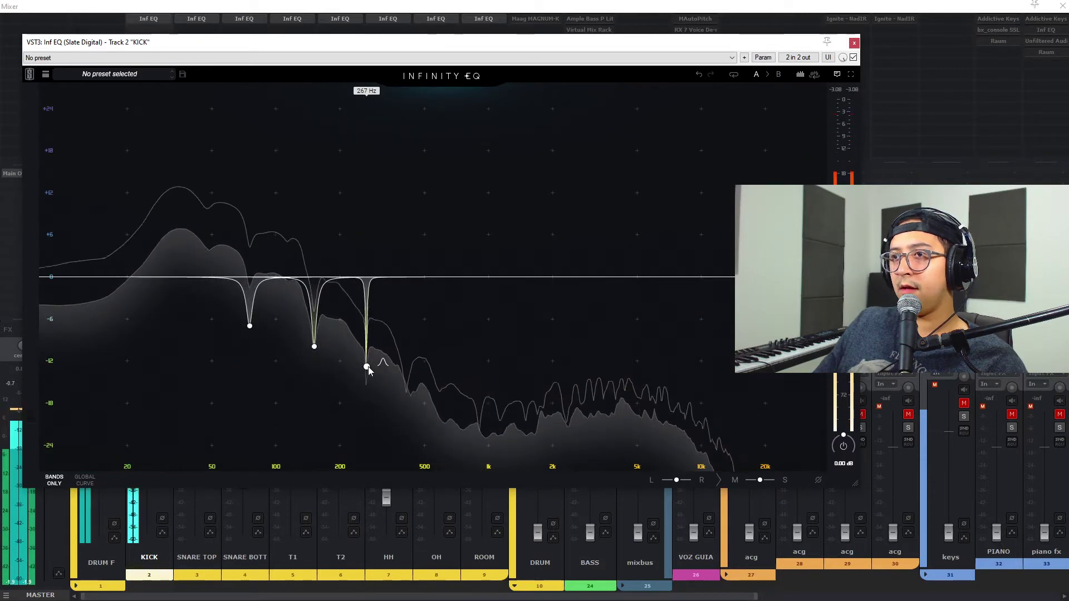
{"action": "mouse_move", "coordinate": [368, 368]}
{"action": "left_click_drag", "start_coordinate": [382, 367], "coordinate": [385, 367]}
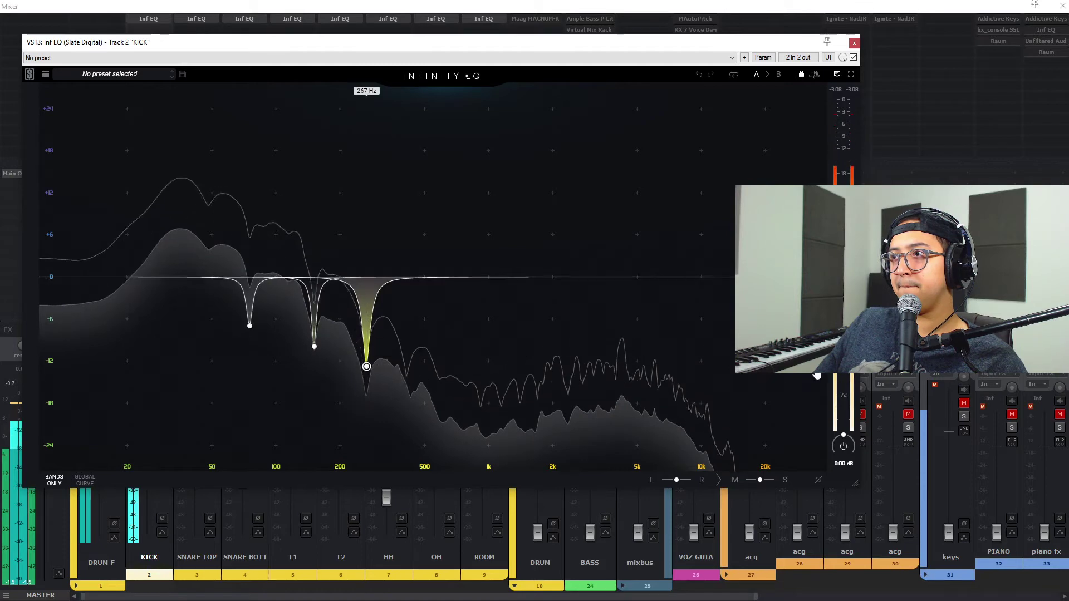
{"action": "left_click_drag", "start_coordinate": [816, 368], "coordinate": [818, 415]}
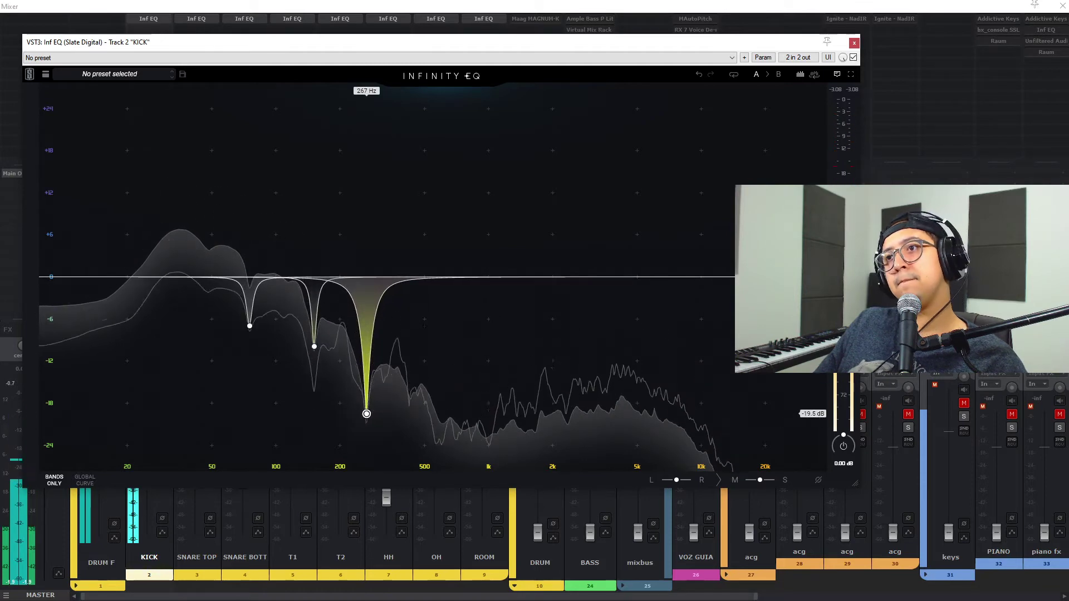
{"action": "left_click", "coordinate": [854, 43]}
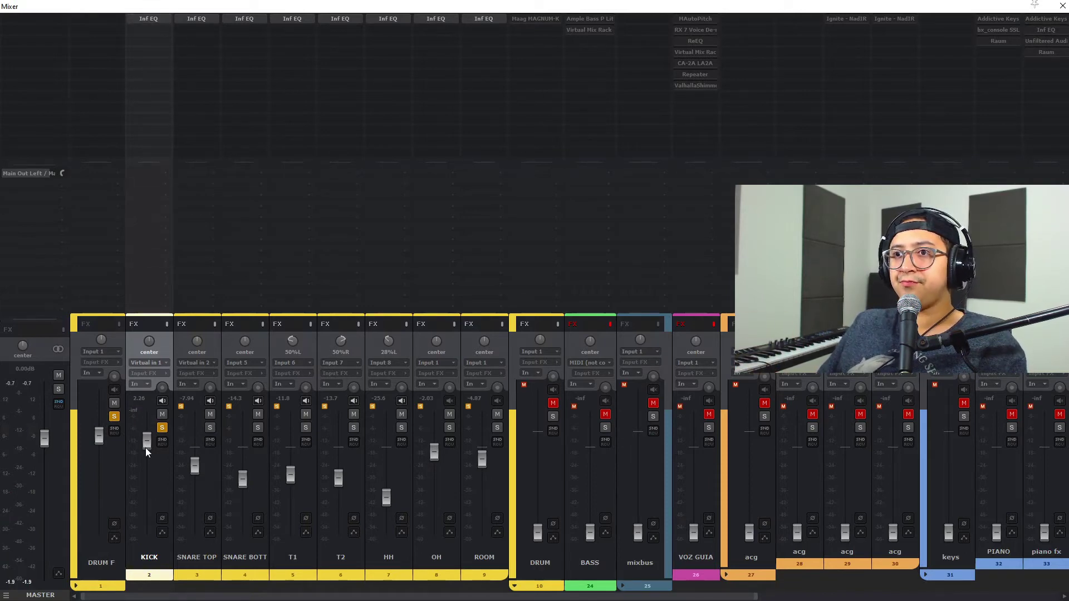
- Lower the KICK fader to -6.20 dB, solo SNARE TOP in its place and set its fader to about -5.5 dB
{"action": "left_click_drag", "start_coordinate": [146, 463], "coordinate": [198, 456]}
{"action": "left_click", "coordinate": [160, 428]}
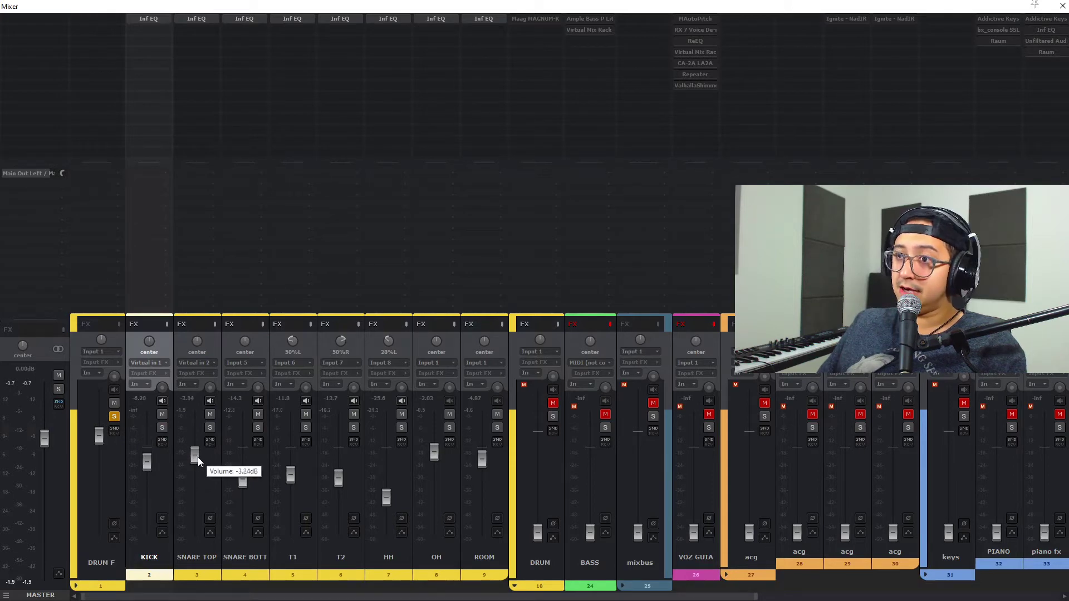
{"action": "left_click", "coordinate": [211, 427]}
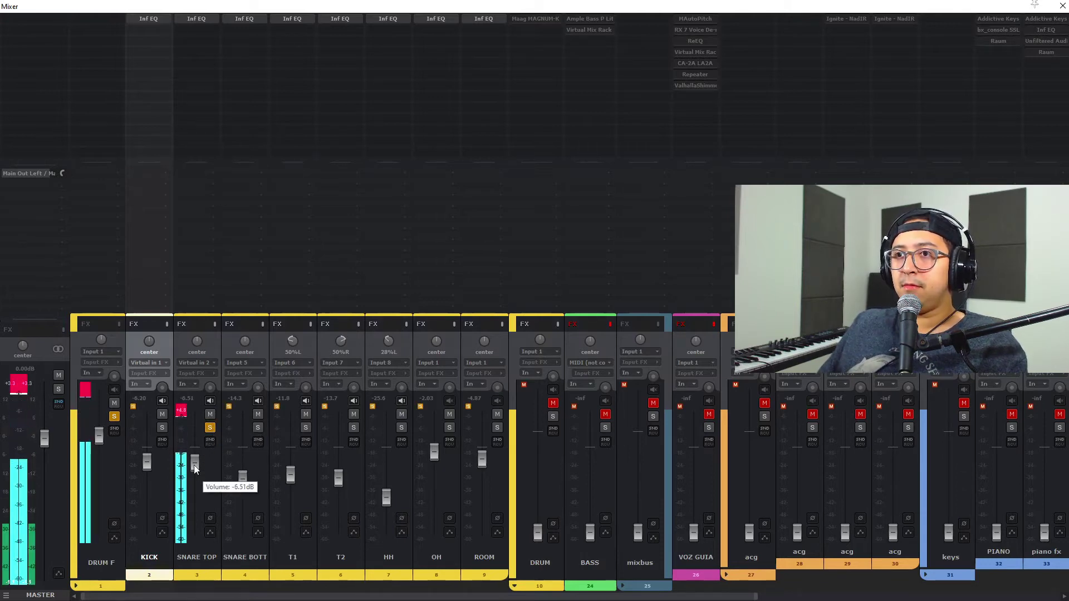
{"action": "left_click", "coordinate": [182, 412]}
{"action": "left_click_drag", "start_coordinate": [192, 466], "coordinate": [191, 458]}
- Restart playback from about bar 12 and raise the soloed SNARE TOP fader to about +3.9 dB in the mixer
{"action": "key", "text": "space"}
{"action": "key", "text": "ctrl+m"}
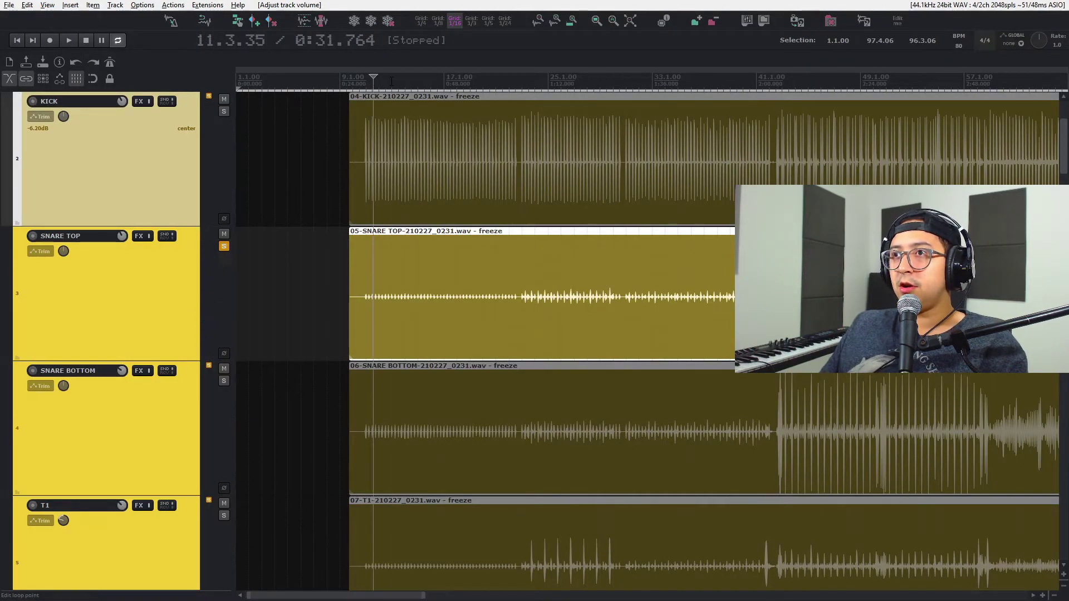
{"action": "left_click", "coordinate": [391, 81]}
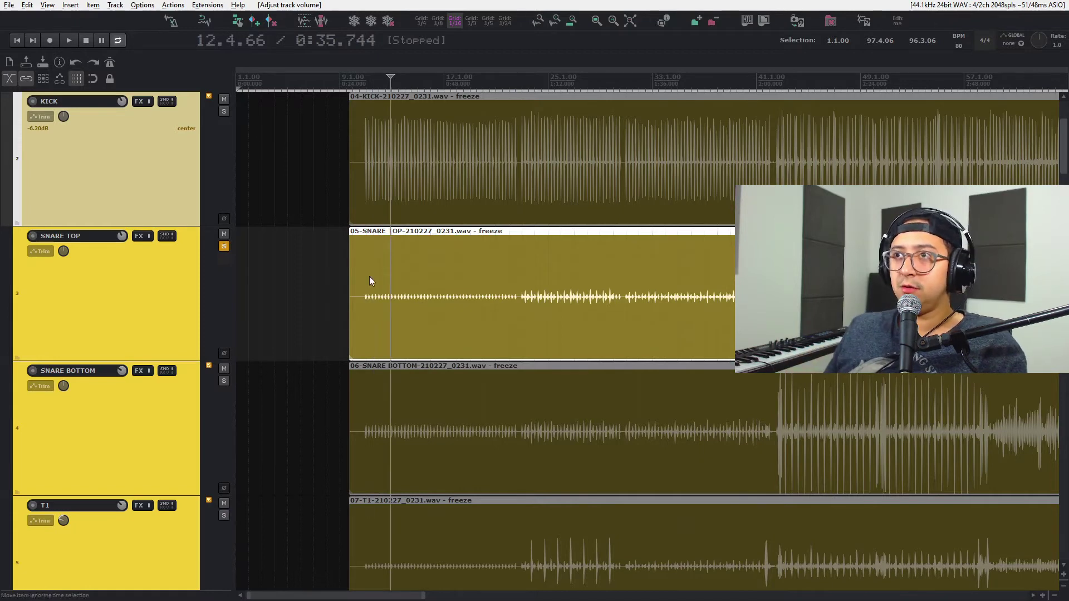
{"action": "key", "text": "ctrl+m"}
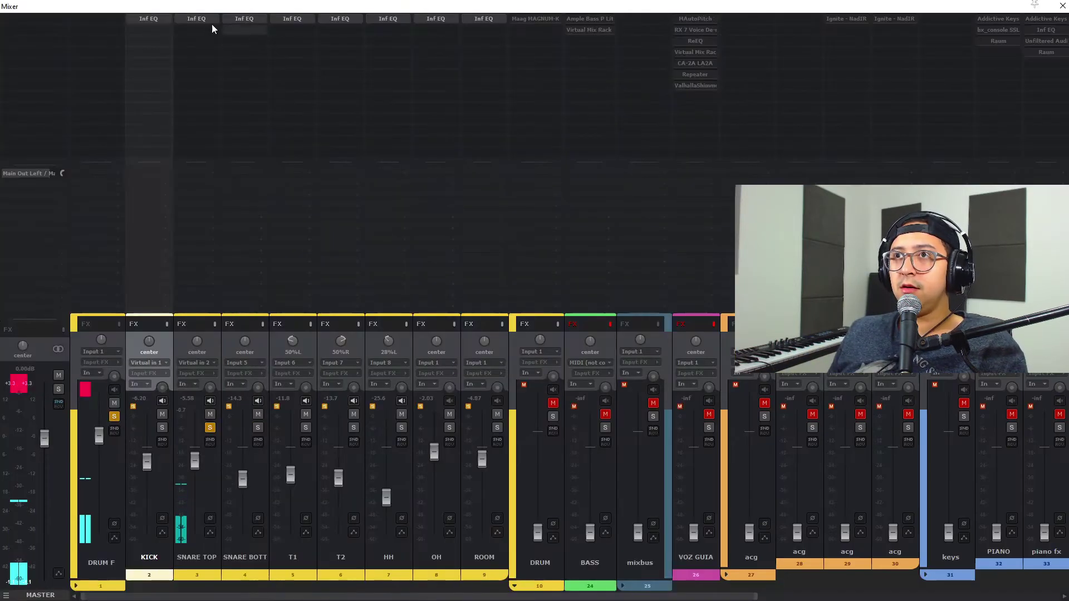
{"action": "left_click_drag", "start_coordinate": [196, 452], "coordinate": [199, 433]}
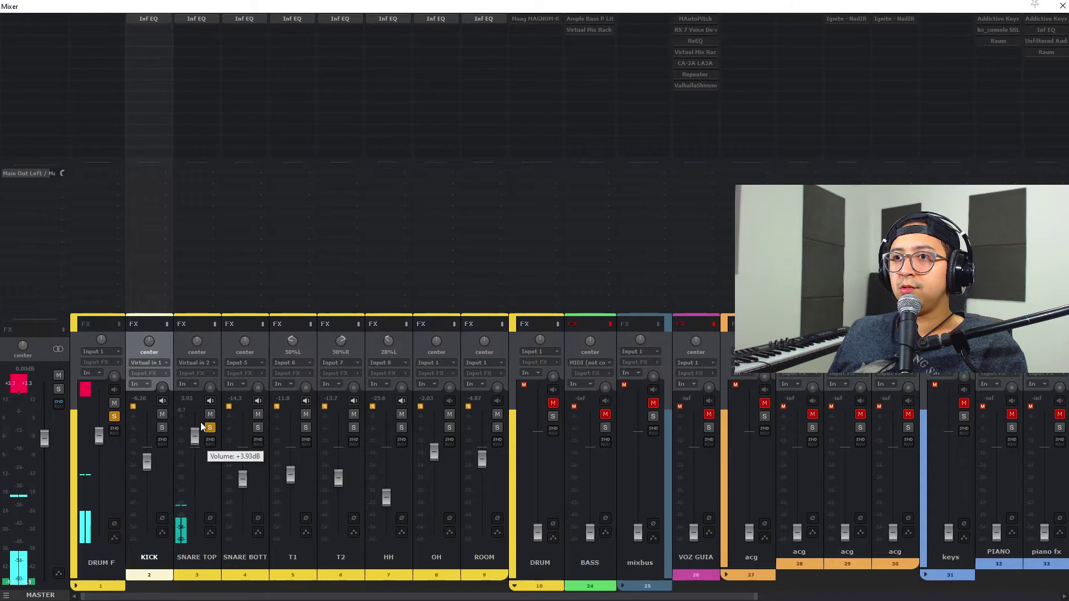
- Open SNARE TOP's Inf EQ, sweep a new soloed band down to 151 Hz, cut it by 23.0 dB and narrow it
{"action": "left_click", "coordinate": [198, 18]}
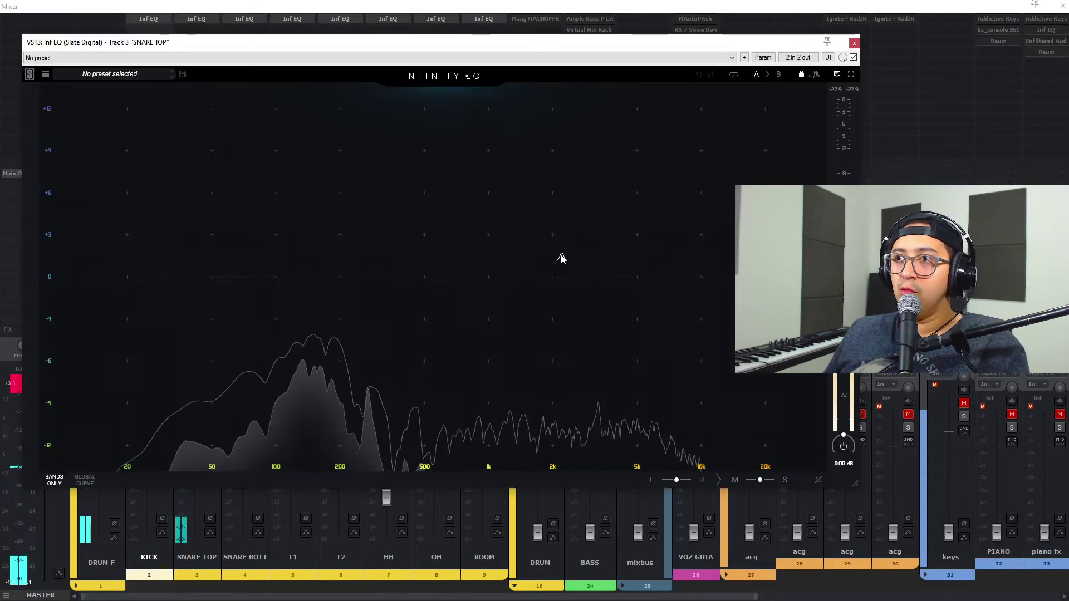
{"action": "double_click", "coordinate": [610, 247]}
{"action": "left_click_drag", "start_coordinate": [652, 247], "coordinate": [302, 247]}
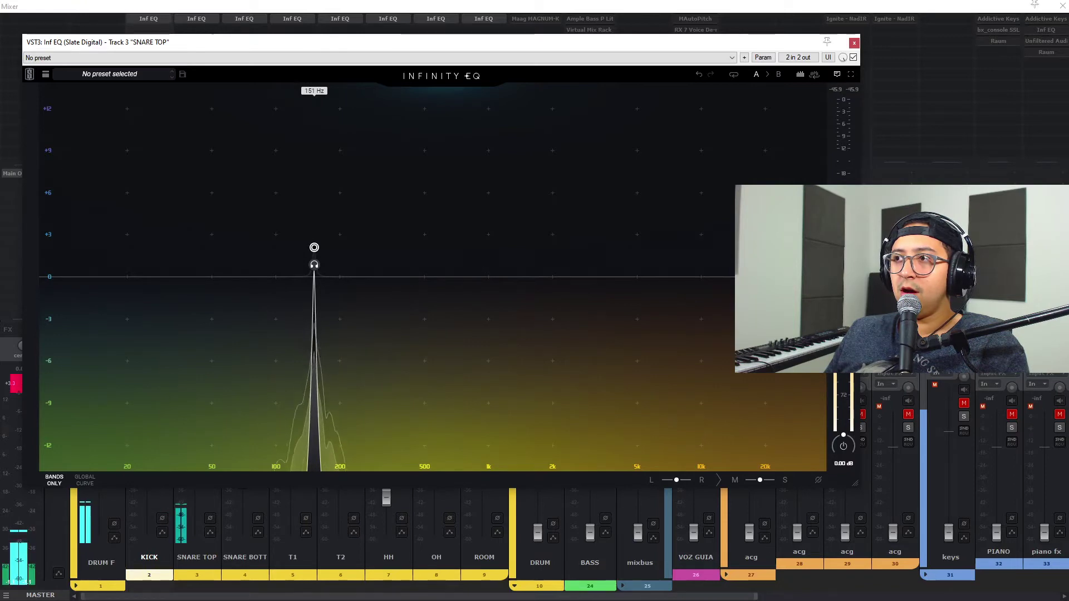
{"action": "left_click_drag", "start_coordinate": [314, 247], "coordinate": [314, 404]}
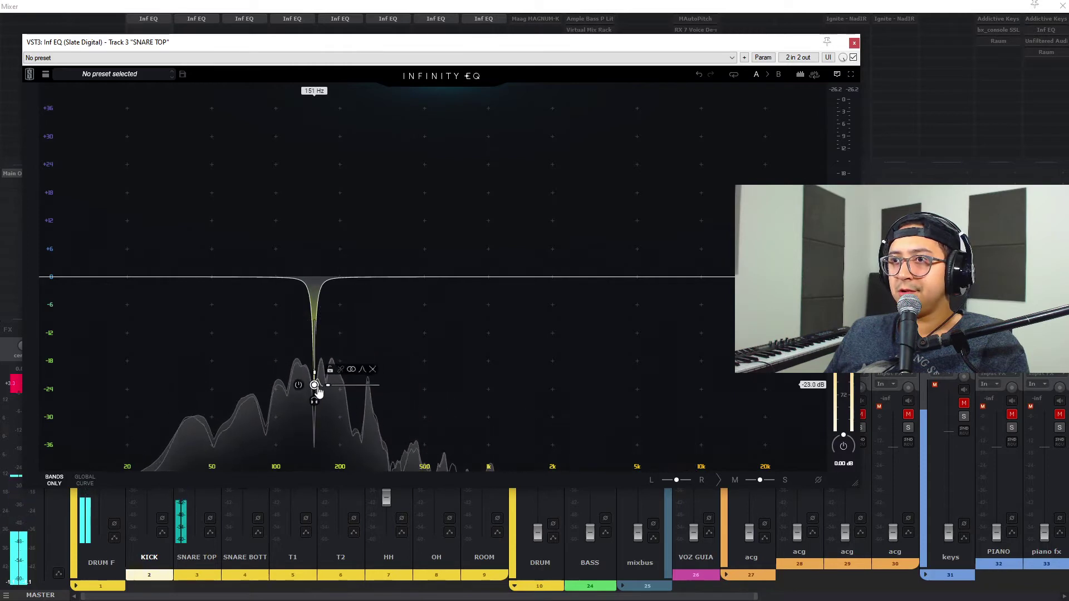
{"action": "scroll", "coordinate": [315, 385], "scroll_direction": "up", "scroll_amount": 5}
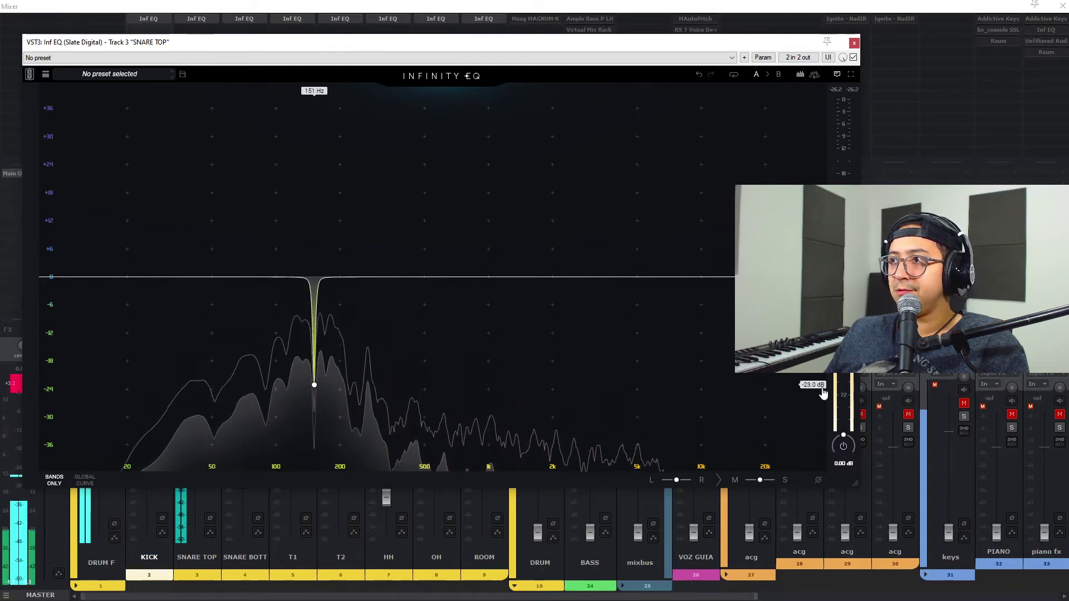
- Add a second SNARE TOP band at 271 Hz, cut it by 18.6 dB and close the equalizer
{"action": "double_click", "coordinate": [580, 247]}
{"action": "left_click_drag", "start_coordinate": [623, 248], "coordinate": [368, 264]}
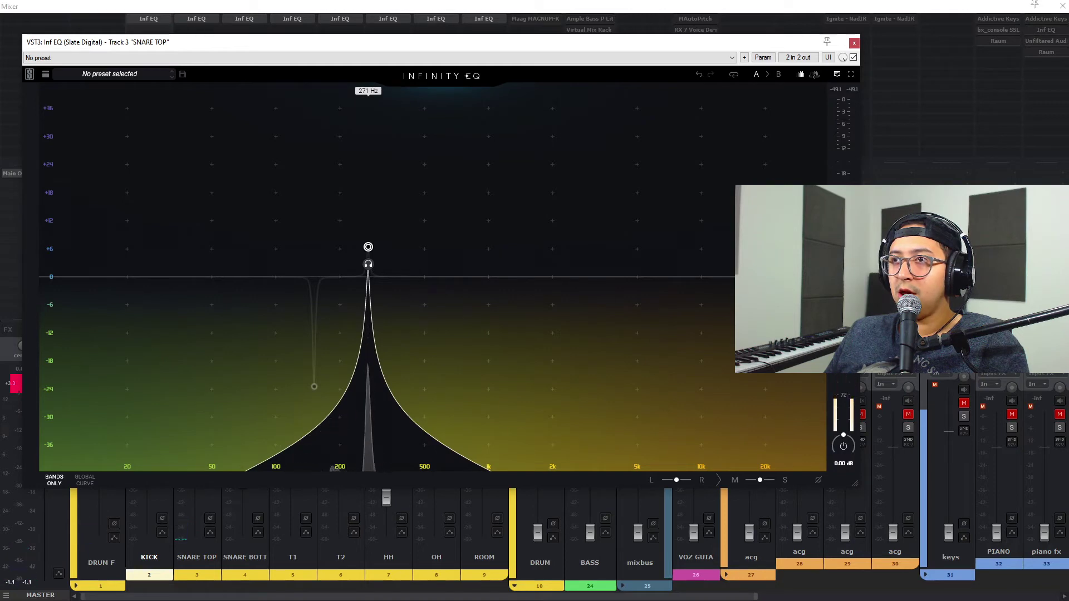
{"action": "left_click_drag", "start_coordinate": [368, 264], "coordinate": [368, 364]}
{"action": "left_click", "coordinate": [854, 44]}
- Move playback to about bar 42 in the arrange view and lower the SNARE TOP fader to about -3 dB in the mixer
{"action": "key", "text": "ctrl+m"}
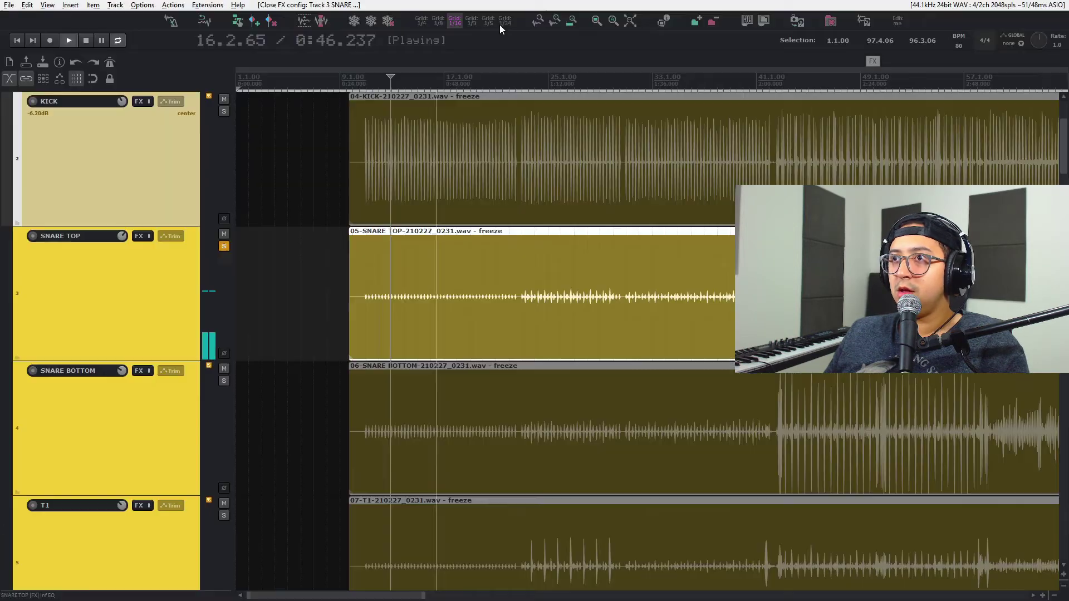
{"action": "key", "text": "space"}
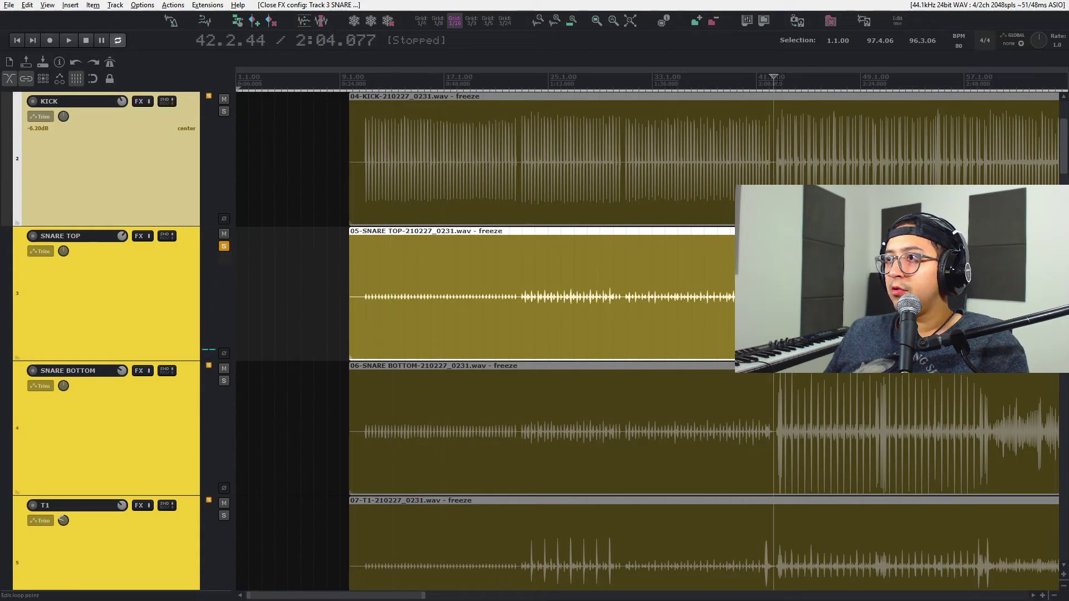
{"action": "key", "text": "ctrl+m"}
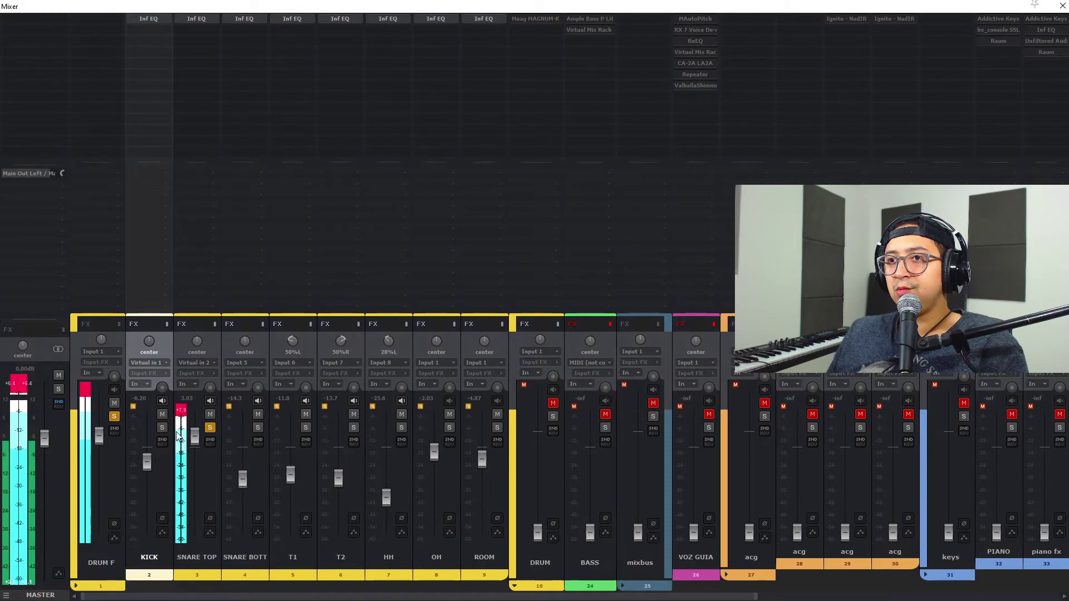
{"action": "mouse_move", "coordinate": [194, 434]}
{"action": "left_mouse_down"}
{"action": "mouse_move", "coordinate": [195, 461]}
{"action": "mouse_move", "coordinate": [192, 448]}
{"action": "left_mouse_up"}
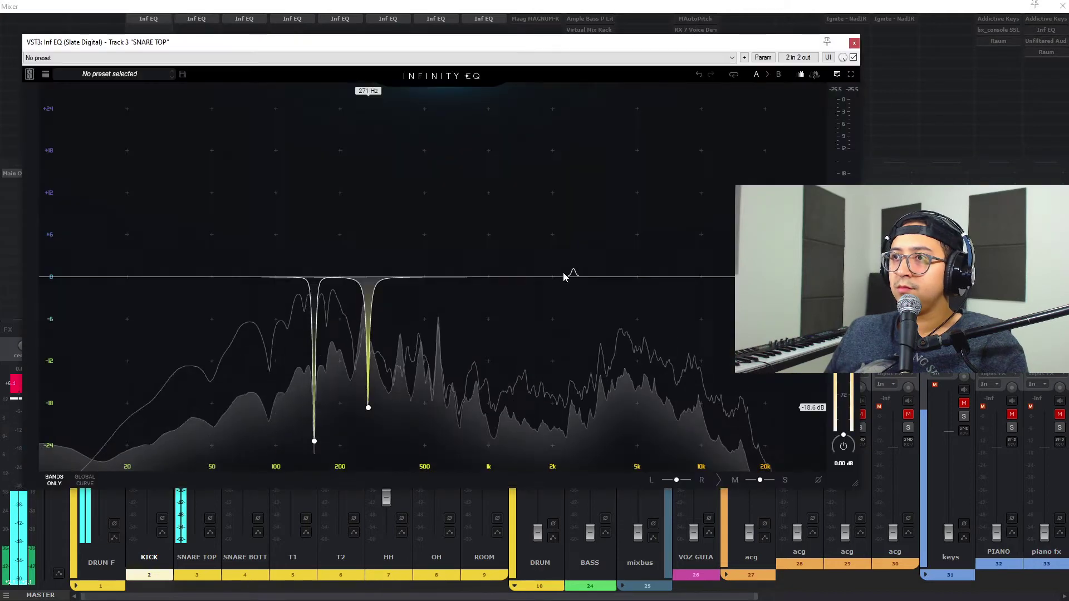
- In SNARE TOP's Inf EQ, retune the second band to 268 Hz while soloing it and add a third band cutting 594 Hz
{"action": "left_click", "coordinate": [368, 425]}
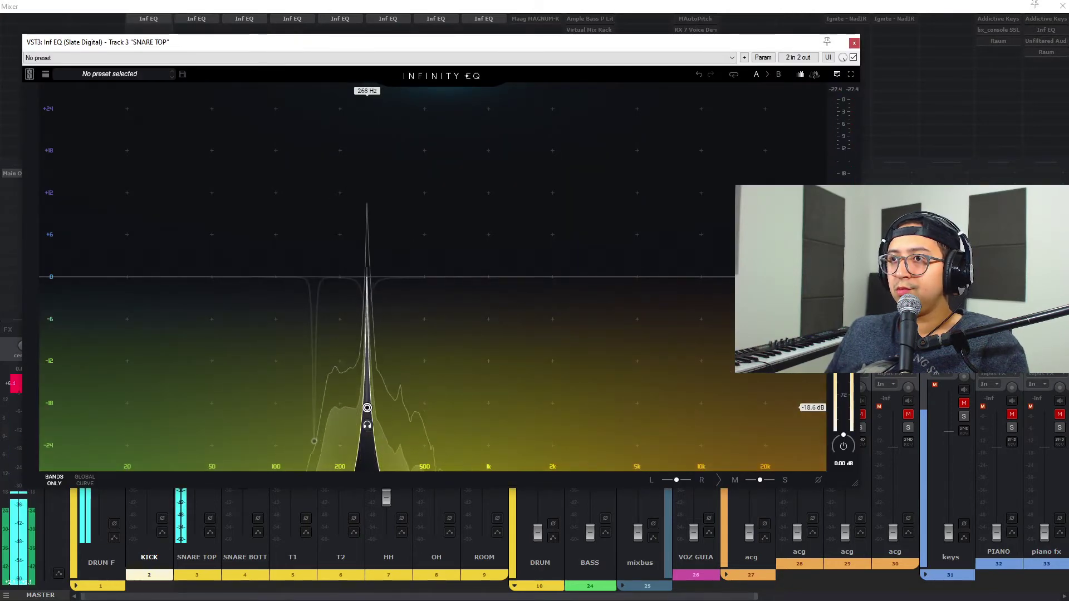
{"action": "left_click", "coordinate": [367, 425]}
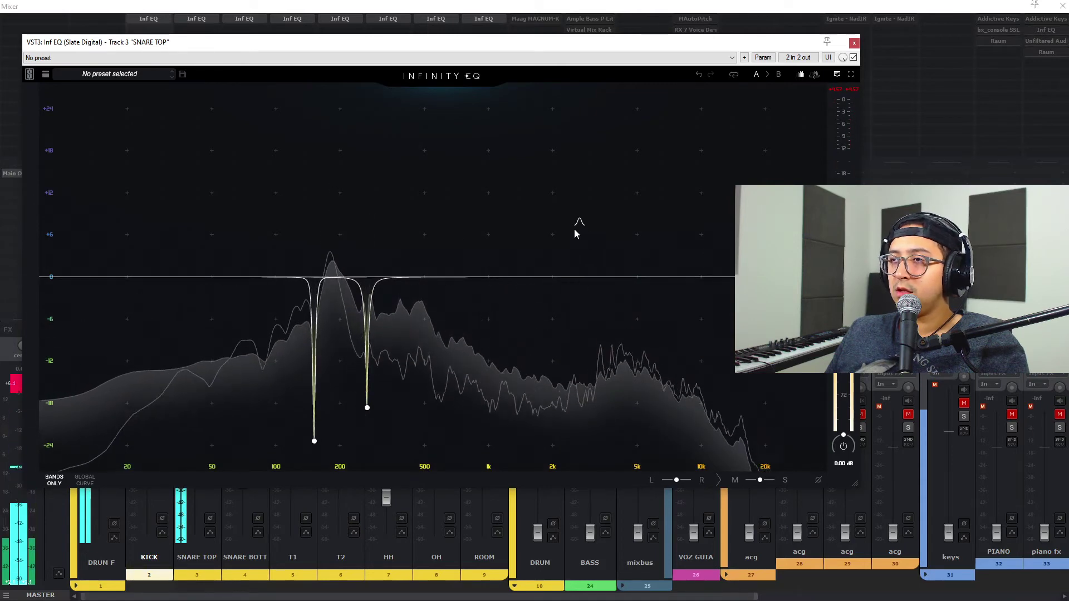
{"action": "left_click", "coordinate": [574, 229]}
{"action": "left_click_drag", "start_coordinate": [620, 236], "coordinate": [441, 279]}
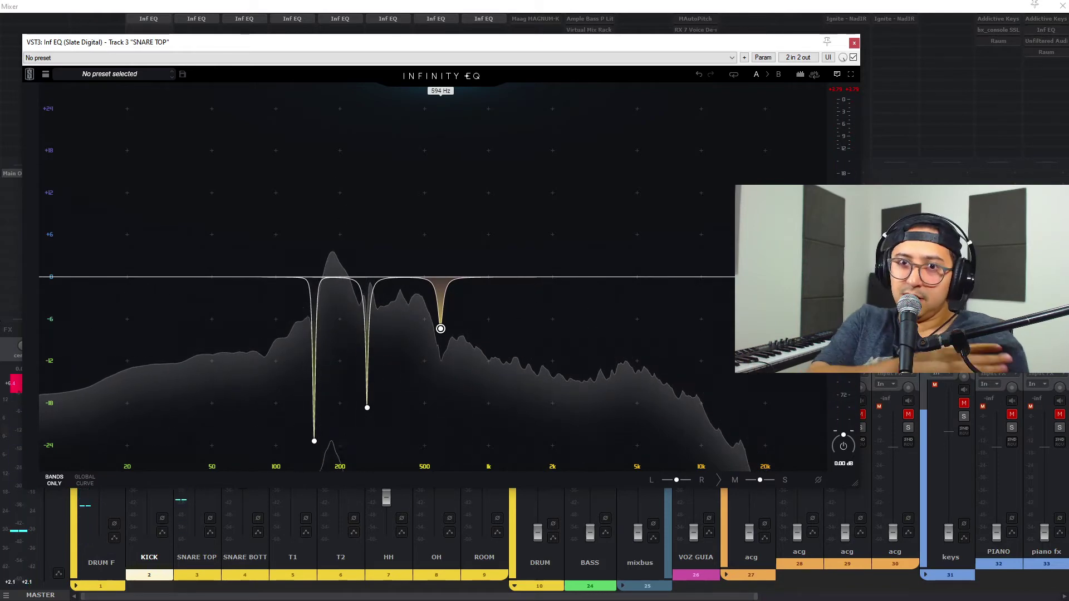
- Compare SNARE TOP's equalizer with its bypassed sound, audition a 20.8 dB cut at 594 Hz and return to the shallower cut
{"action": "left_click", "coordinate": [844, 446]}
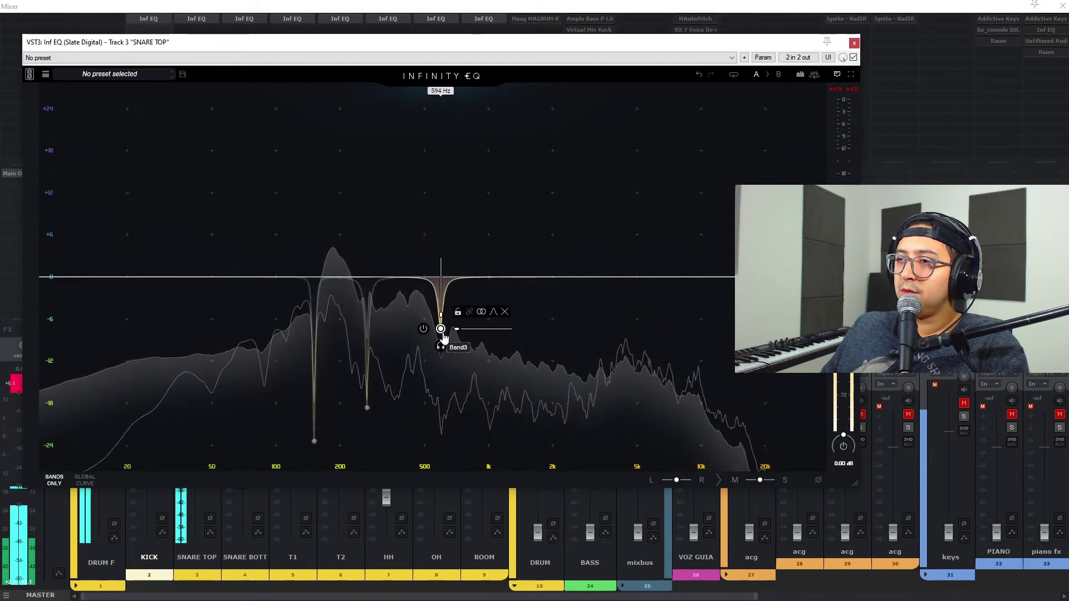
{"action": "key", "text": "space"}
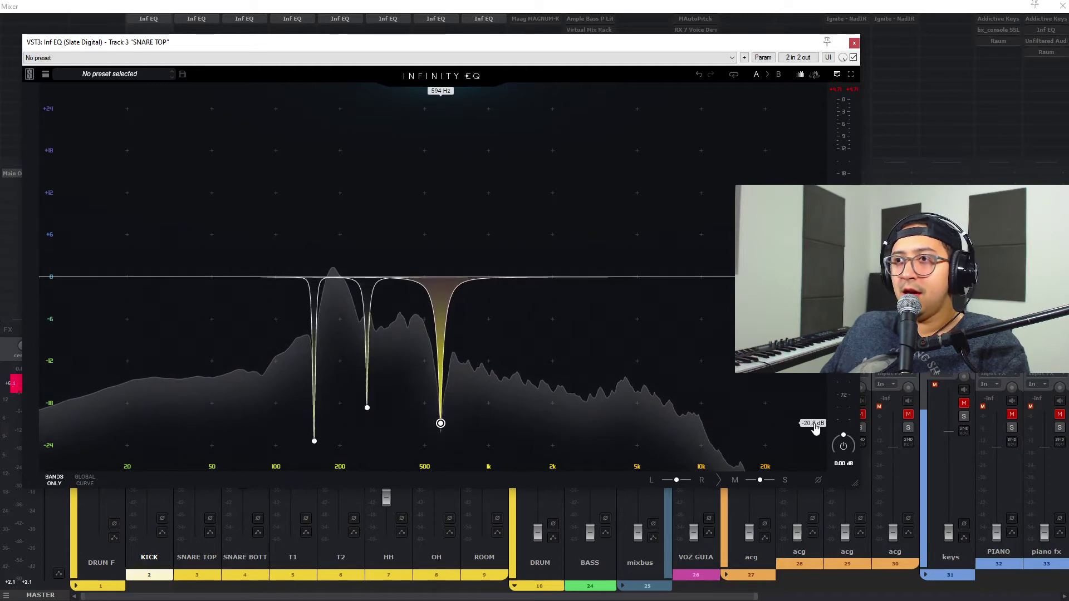
{"action": "key", "text": "space"}
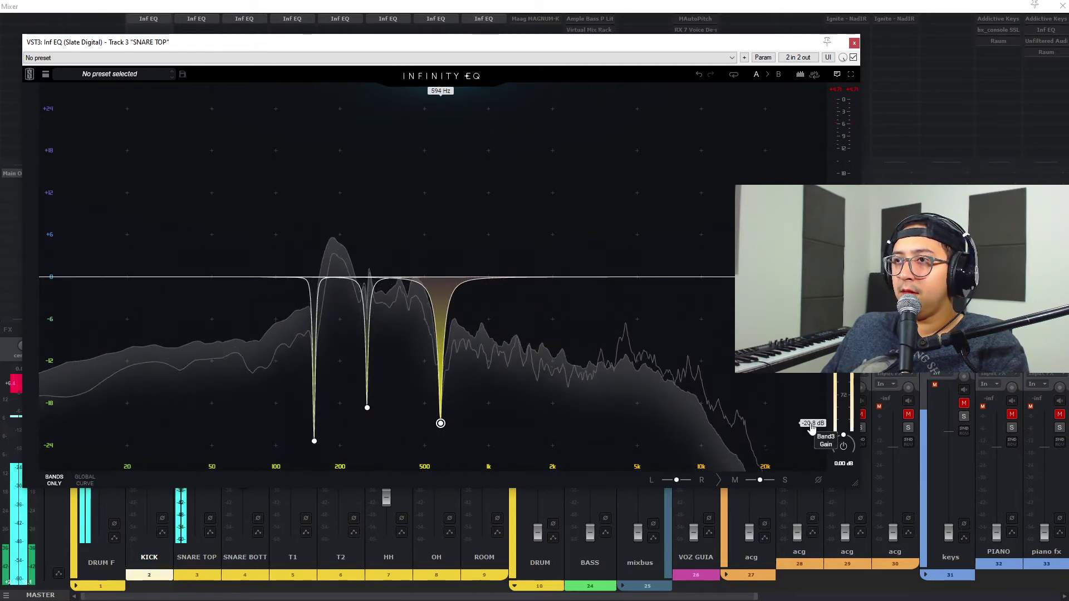
{"action": "left_click_drag", "start_coordinate": [811, 426], "coordinate": [812, 309]}
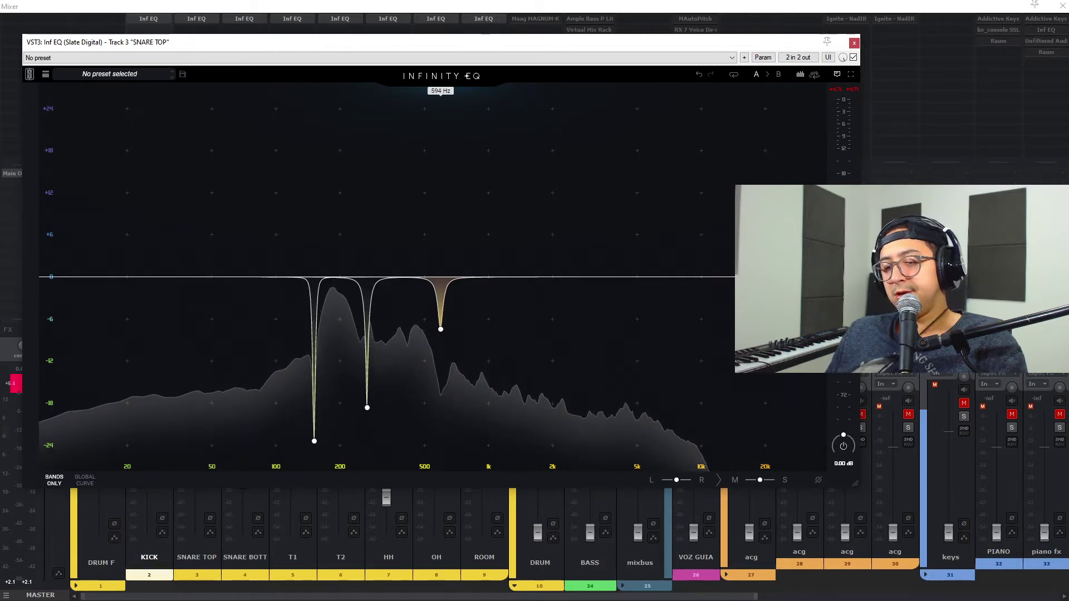
- Close SNARE TOP's equalizer, resume playback and lower its fader to -4.77 dB in the mixer before stopping
{"action": "key", "text": "ctrl+m"}
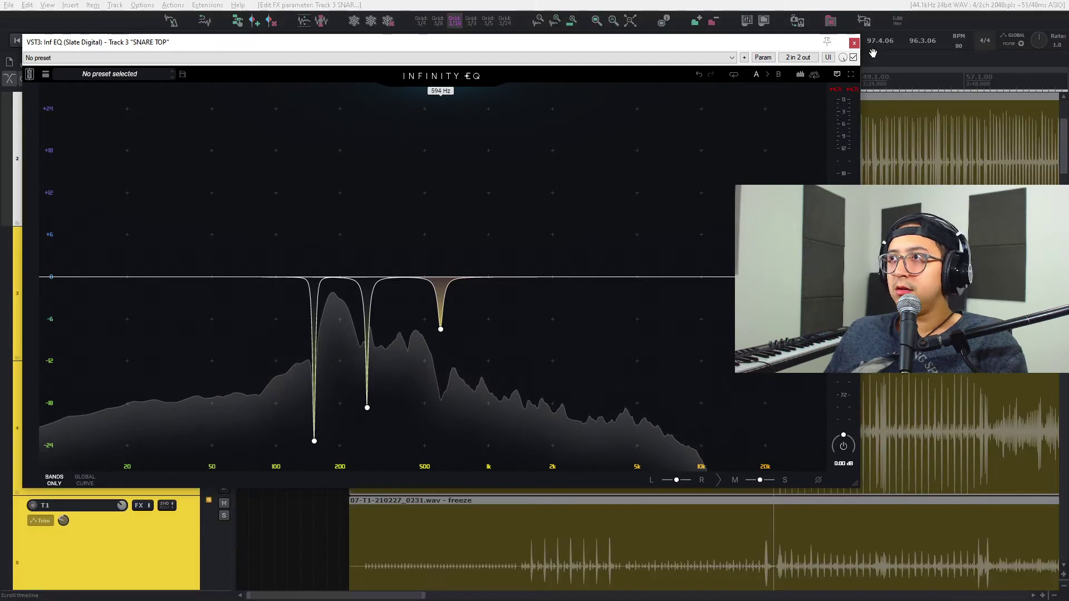
{"action": "left_click", "coordinate": [854, 44]}
{"action": "key", "text": "space"}
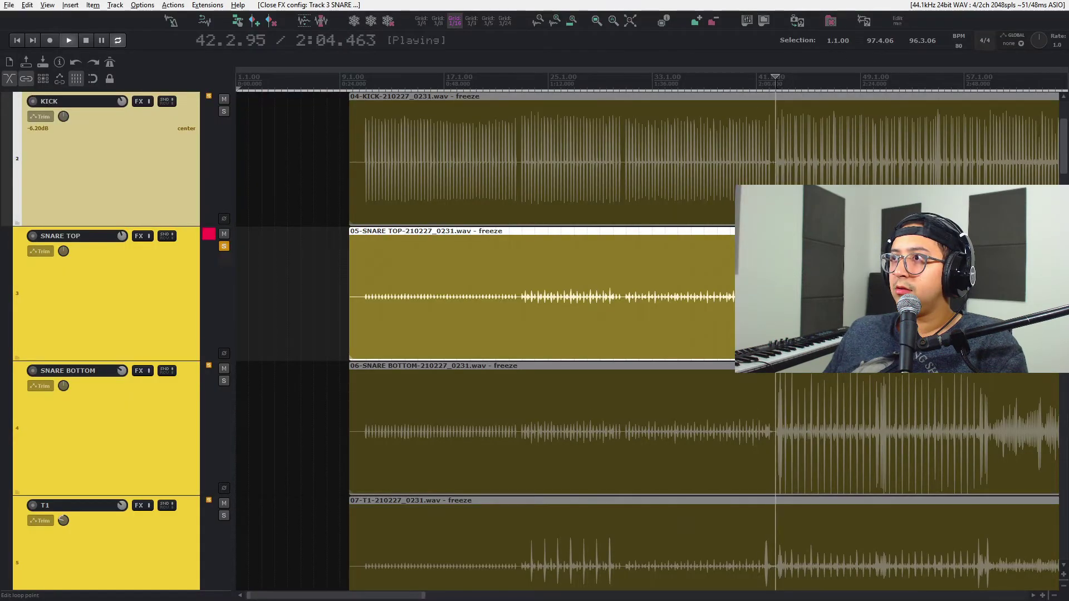
{"action": "key", "text": "ctrl+m"}
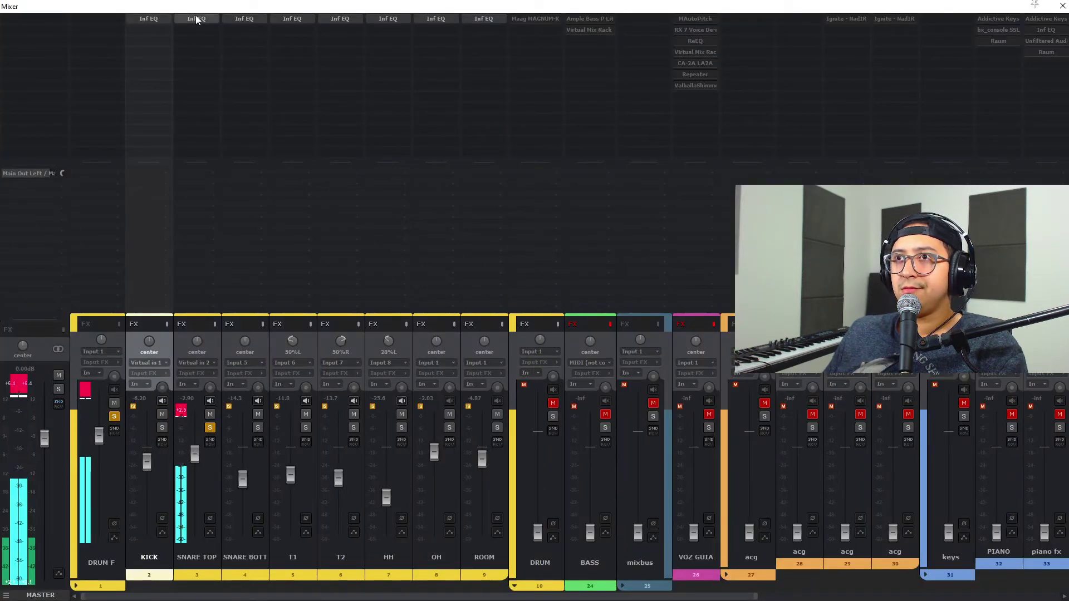
{"action": "left_click_drag", "start_coordinate": [191, 448], "coordinate": [193, 465]}
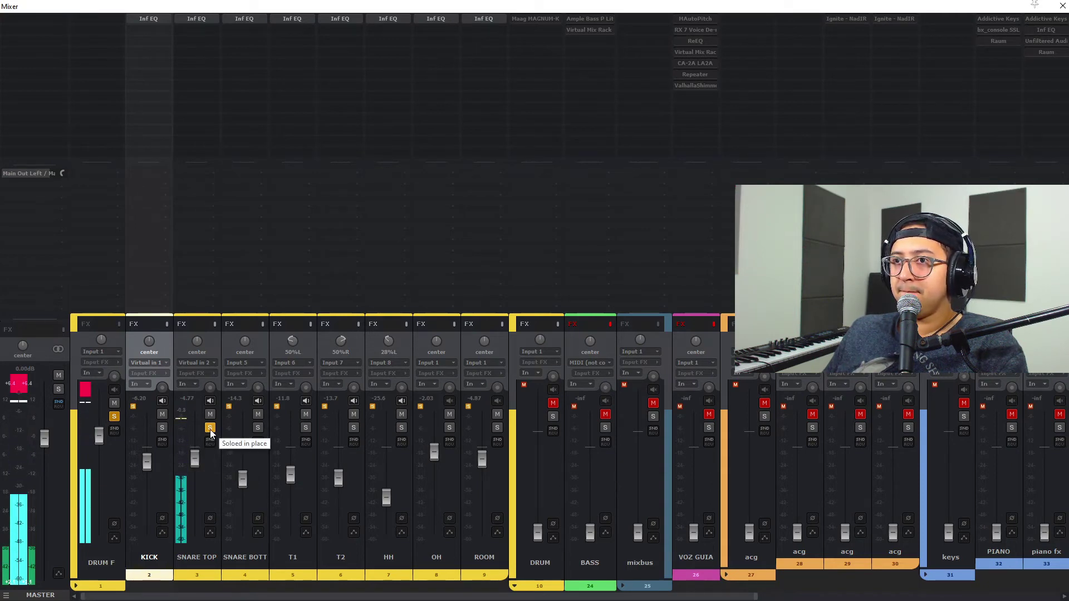
{"action": "key", "text": "space"}
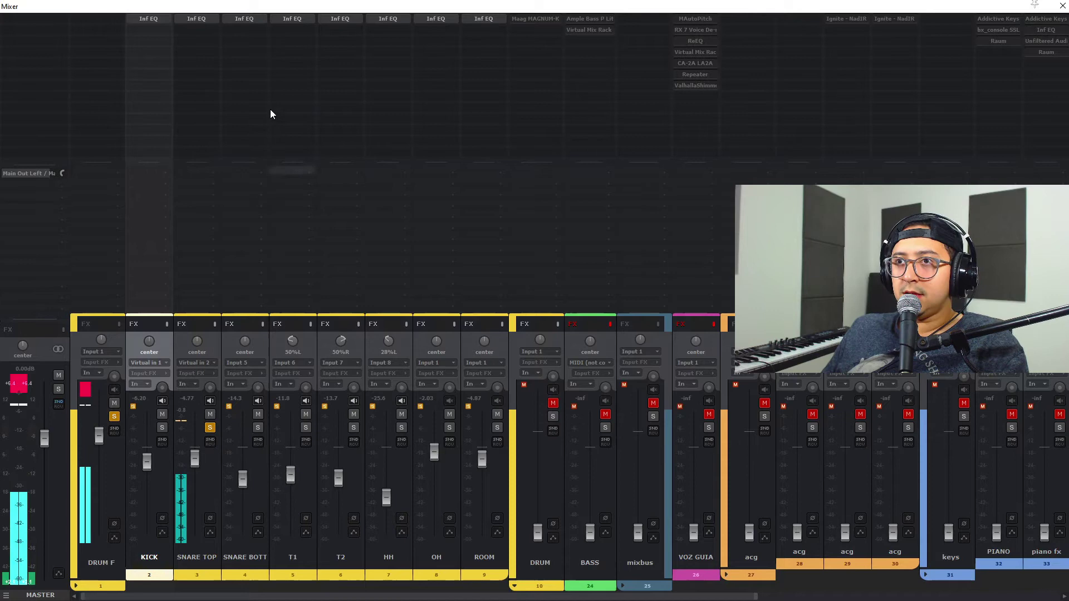
- Solo SNARE BOTTOM instead of SNARE TOP, raise its fader to about -3 dB and replace its Inf EQ with a copy of SNARE TOP's
{"action": "left_click", "coordinate": [240, 20], "text": "alt"}
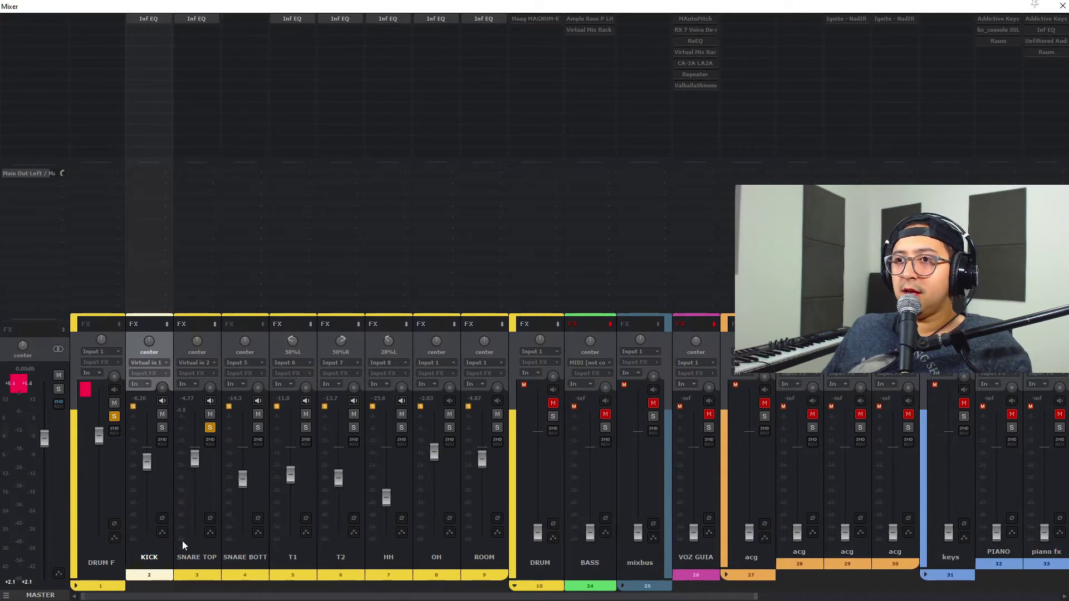
{"action": "left_click", "coordinate": [258, 427]}
{"action": "left_click_drag", "start_coordinate": [239, 487], "coordinate": [240, 463]}
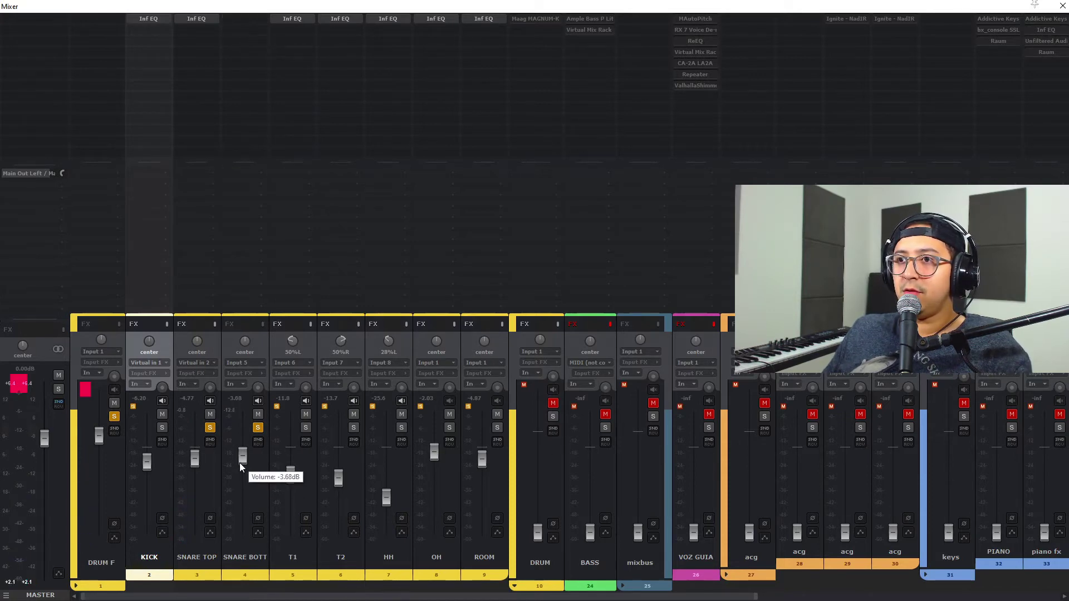
{"action": "left_click", "coordinate": [210, 427]}
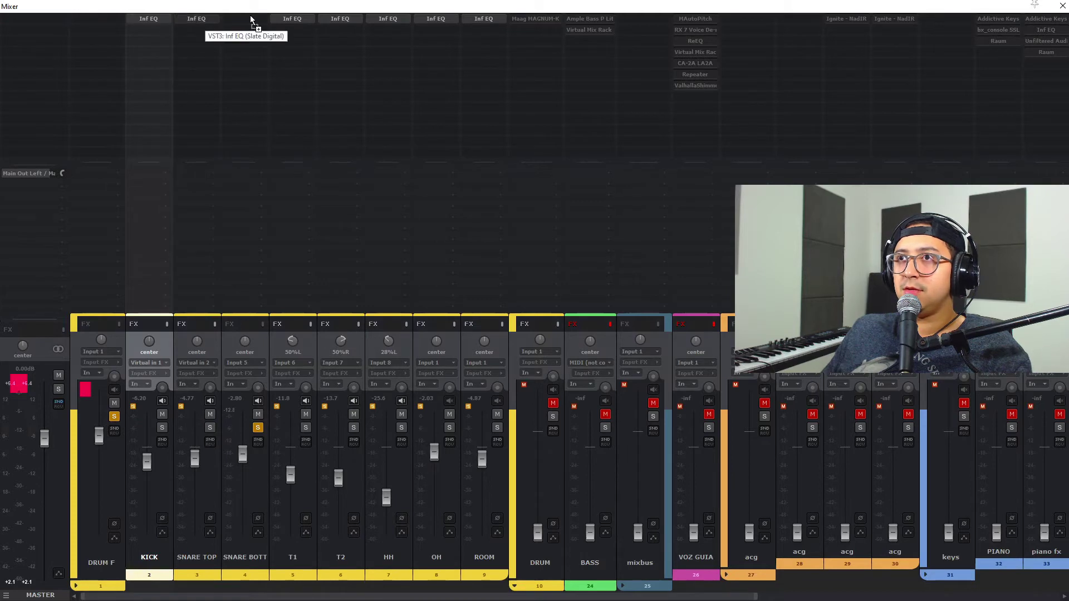
{"action": "left_click_drag", "start_coordinate": [250, 19], "coordinate": [251, 21]}
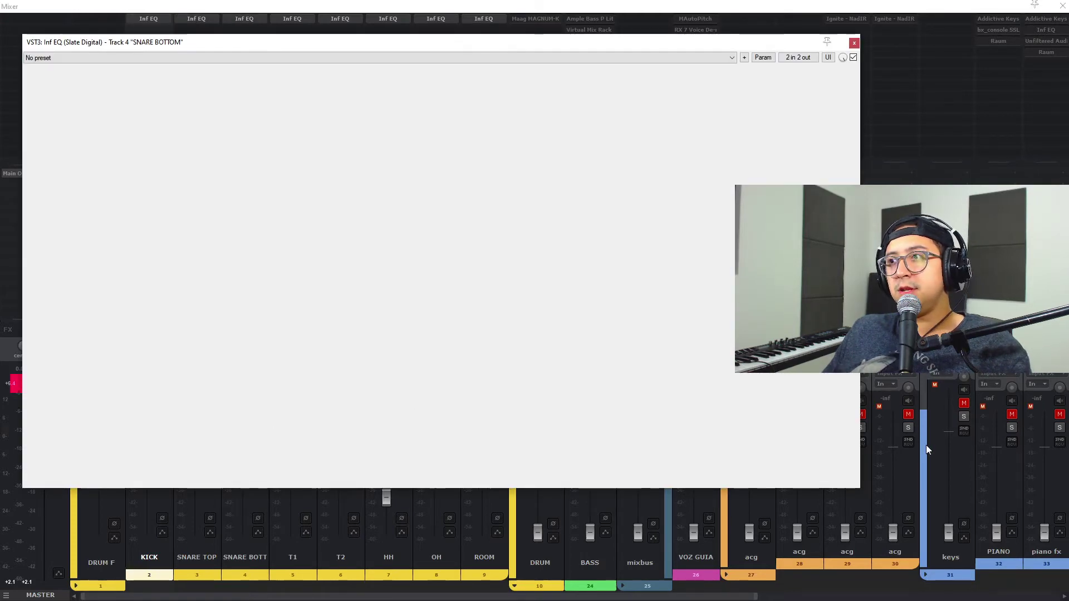
- Play SNARE BOTTOM through the copied Inf EQ, compare it with bypass, audition the 151 Hz band alone and close the equalizer
{"action": "key", "text": "space"}
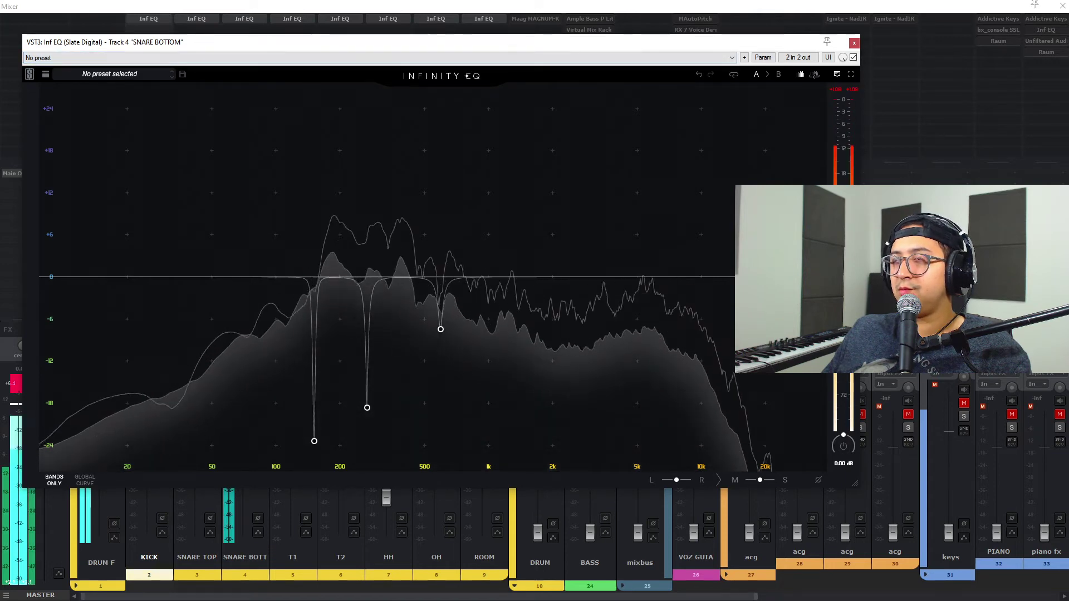
{"action": "left_click", "coordinate": [843, 446]}
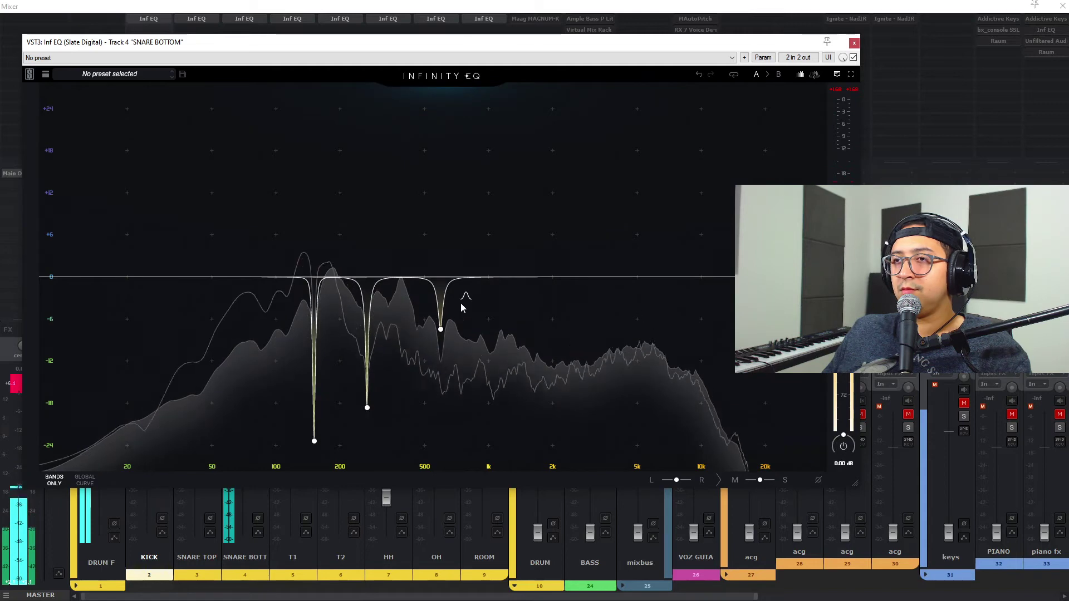
{"action": "left_click", "coordinate": [314, 441]}
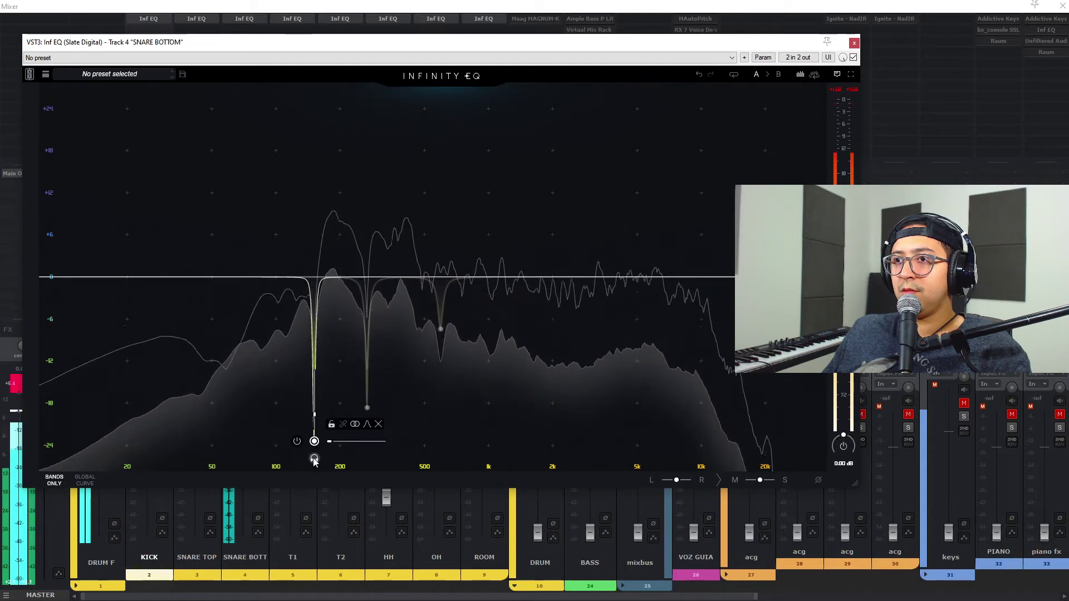
{"action": "left_click", "coordinate": [314, 458]}
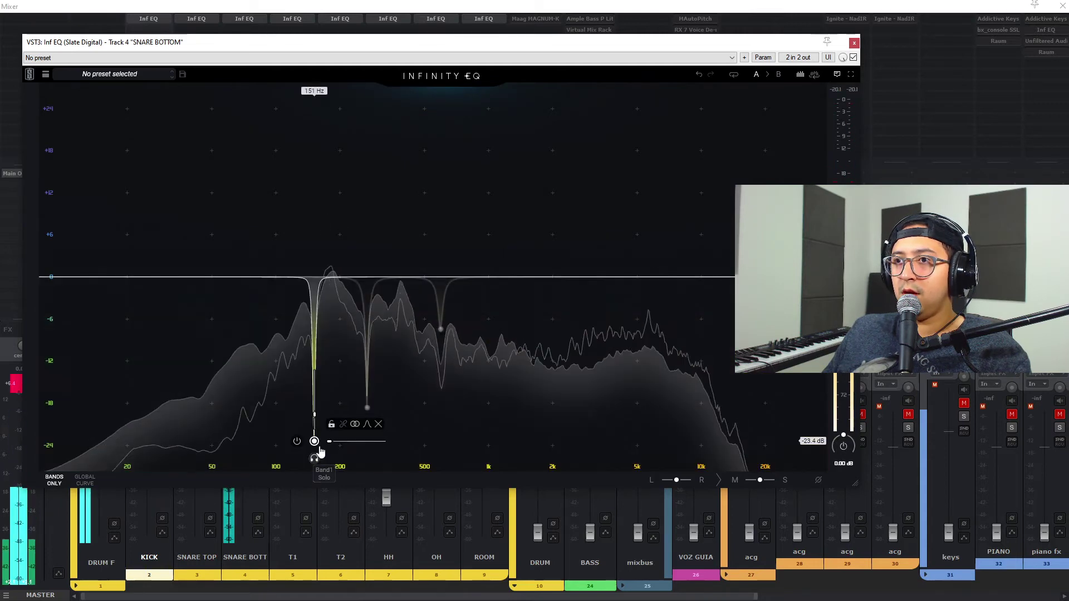
{"action": "left_click_drag", "start_coordinate": [329, 441], "coordinate": [330, 442]}
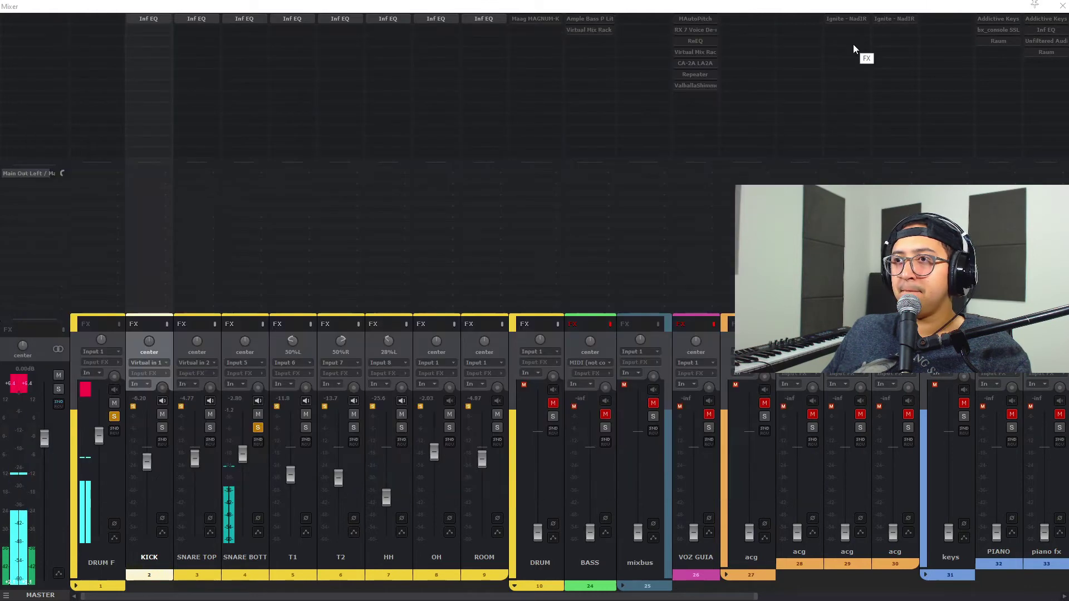
{"action": "left_click", "coordinate": [853, 43]}
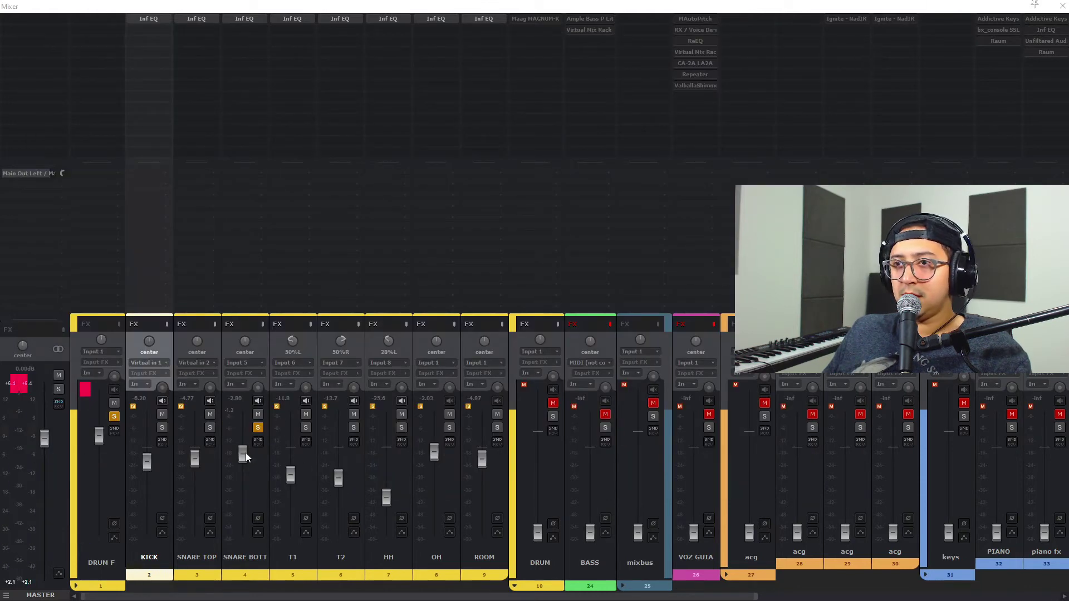
- Lower the SNARE BOTTOM fader to -7.25 dB, take it out of solo and center the panning of T1 and T2
{"action": "left_click", "coordinate": [258, 426]}
{"action": "left_click", "coordinate": [306, 467]}
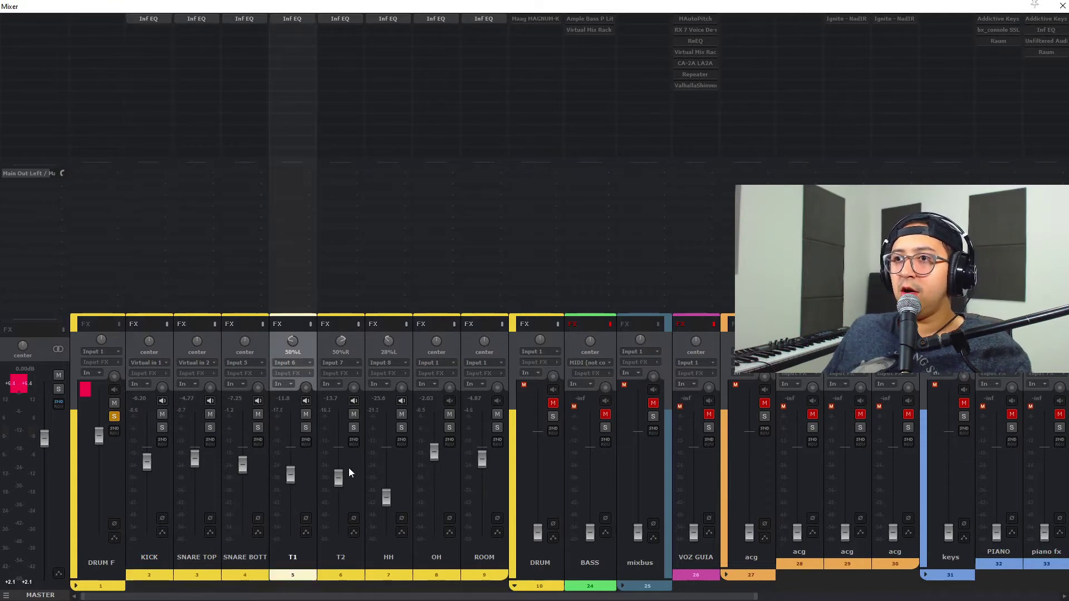
{"action": "left_click", "coordinate": [349, 468]}
{"action": "double_click", "coordinate": [290, 344]}
{"action": "double_click", "coordinate": [343, 344]}
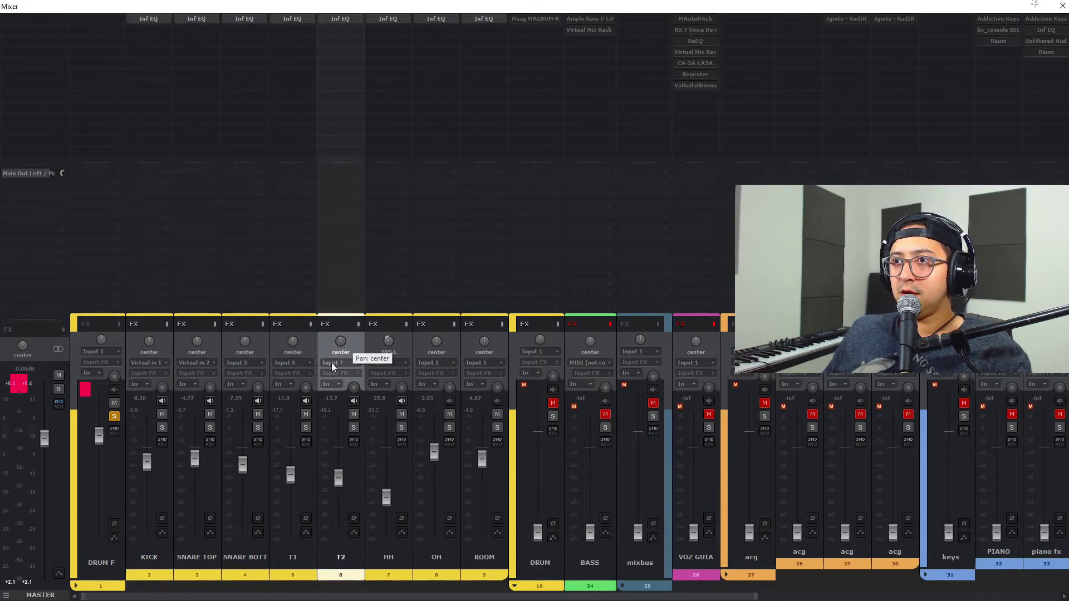
- Solo T1, raise its fader to -7.99 dB and bring up its waveform in the arrange view
{"action": "left_click", "coordinate": [304, 483]}
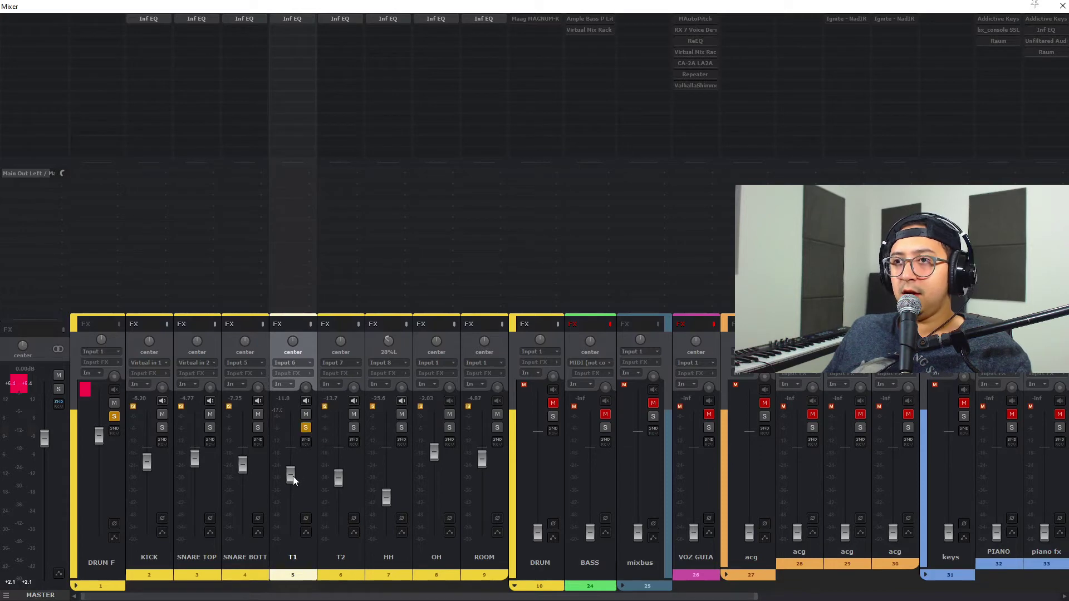
{"action": "left_click_drag", "start_coordinate": [293, 476], "coordinate": [293, 468]}
{"action": "key", "text": "ctrl+m"}
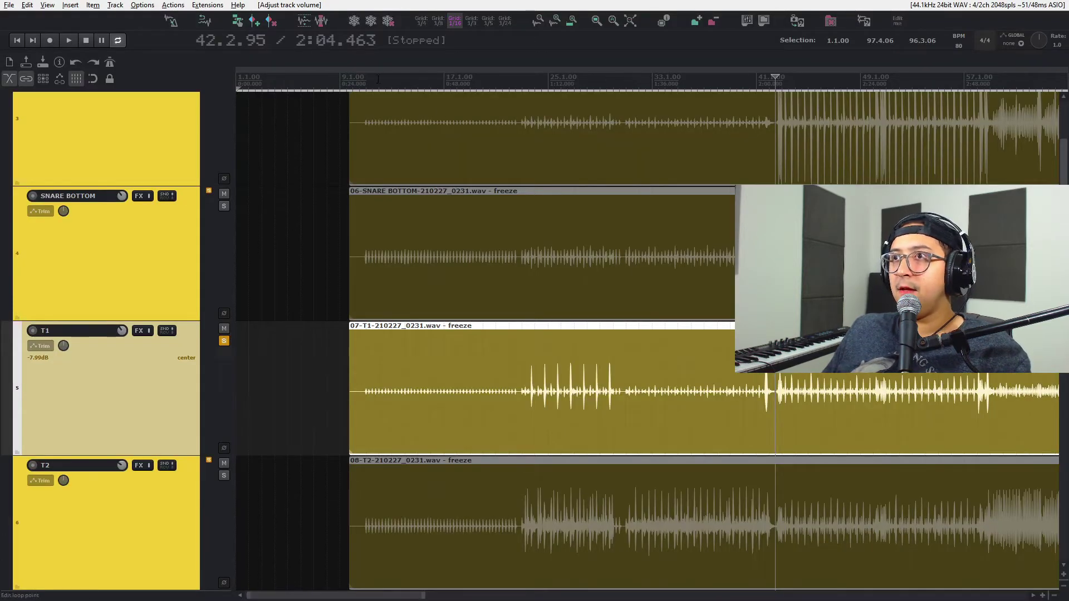
- Play T1 from around bar 12, raise its fader above 0 dB and open its Inf EQ over the mixer
{"action": "left_click", "coordinate": [392, 79]}
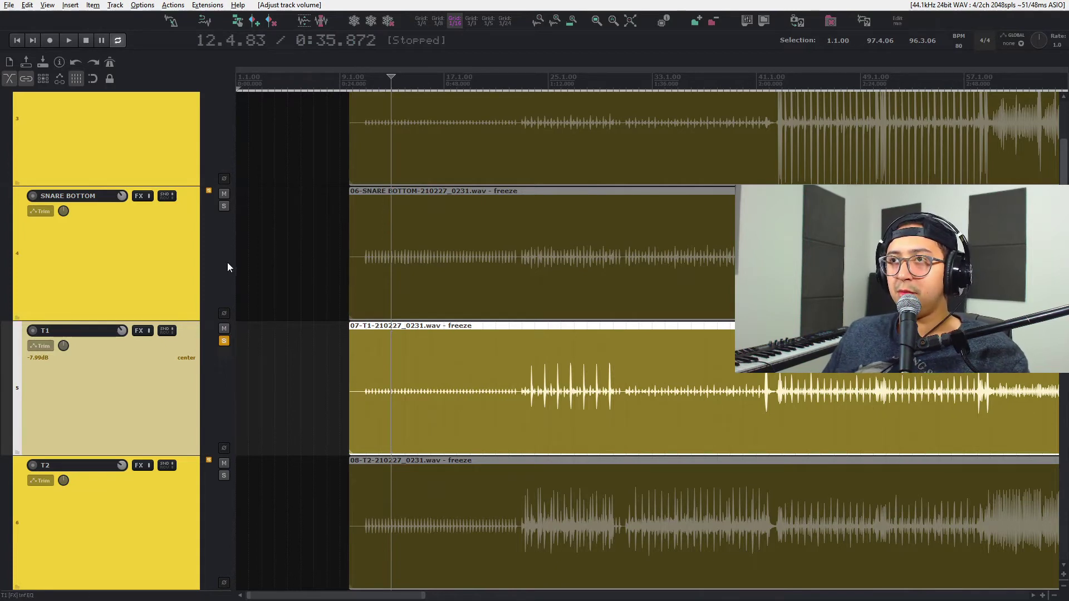
{"action": "key", "text": "space"}
{"action": "key", "text": "ctrl+m"}
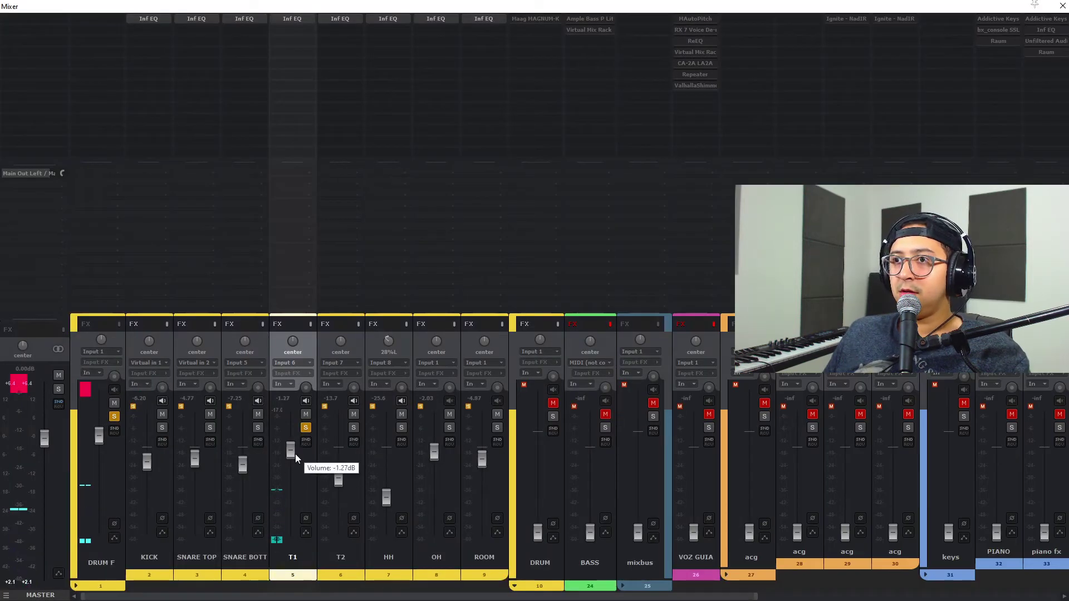
{"action": "left_click", "coordinate": [297, 19]}
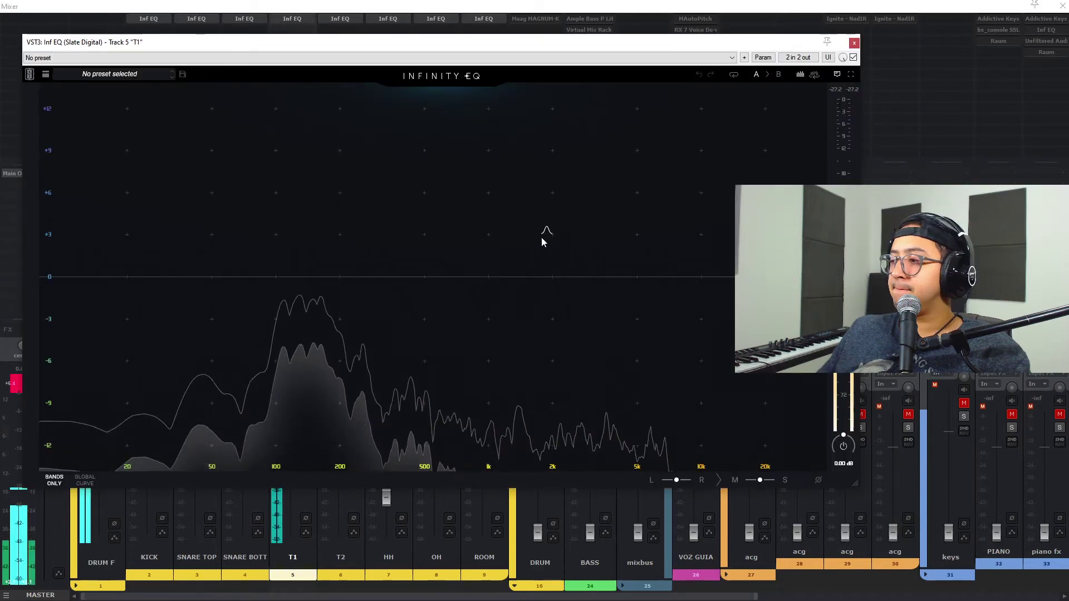
{"action": "left_click_drag", "start_coordinate": [685, 44], "coordinate": [954, 22]}
{"action": "left_click_drag", "start_coordinate": [288, 450], "coordinate": [289, 431]}
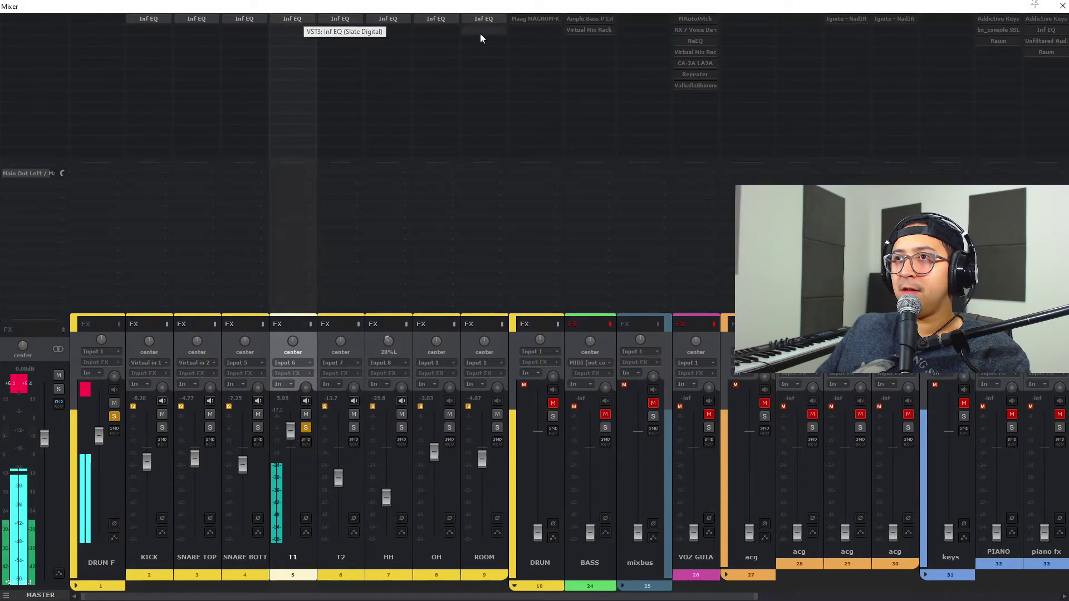
{"action": "left_click", "coordinate": [296, 20]}
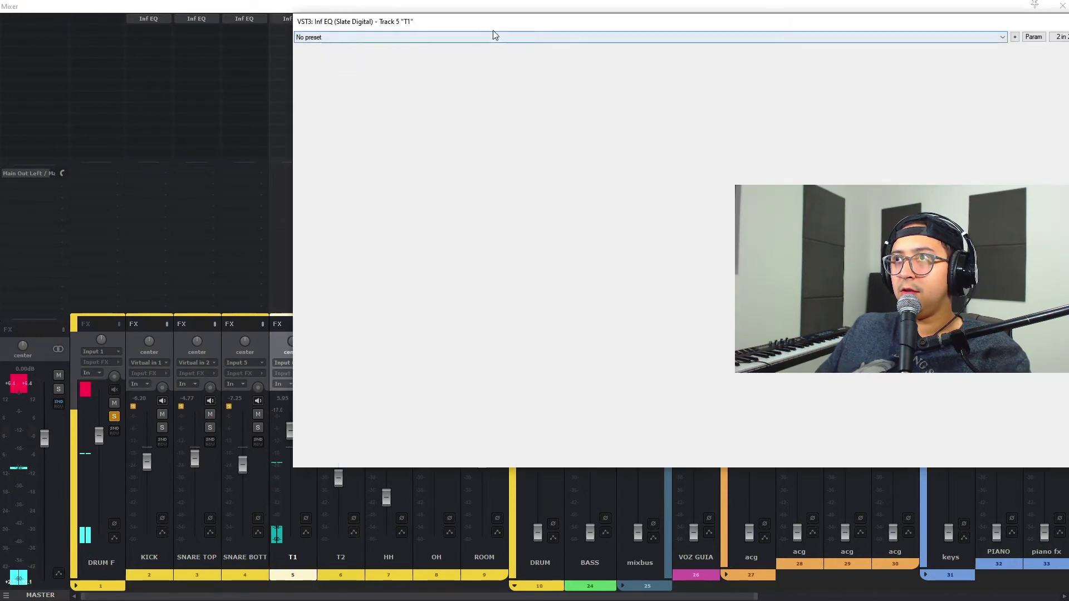
{"action": "left_click_drag", "start_coordinate": [492, 27], "coordinate": [228, 33]}
- Add a narrow bell band to T1's Inf EQ, sweep it to 110 Hz and leave its gain at about 0 dB
{"action": "double_click", "coordinate": [384, 233]}
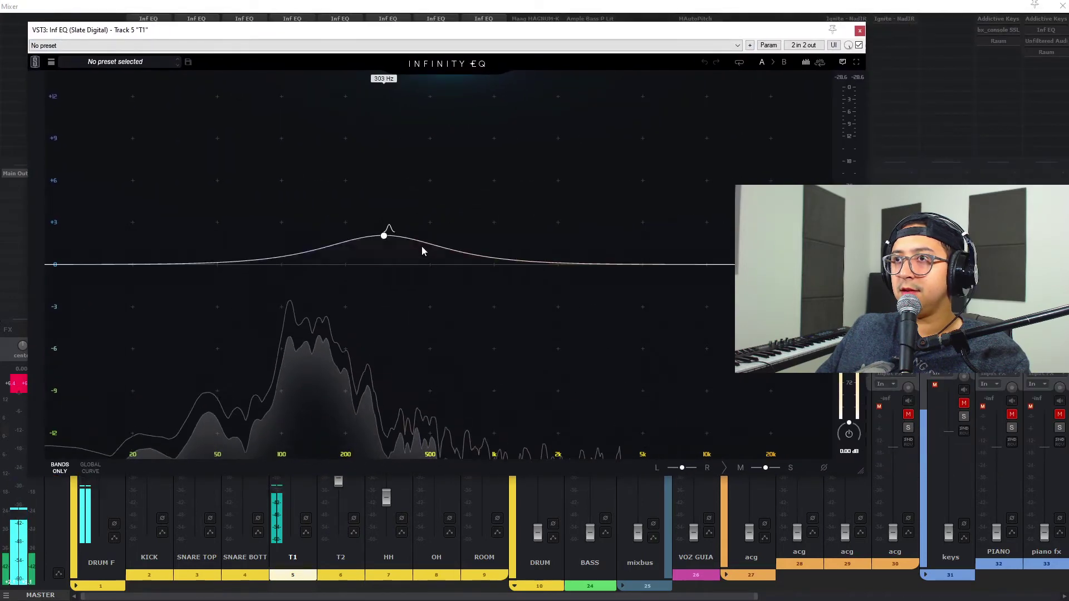
{"action": "scroll", "coordinate": [384, 237], "scroll_direction": "down", "scroll_amount": 10}
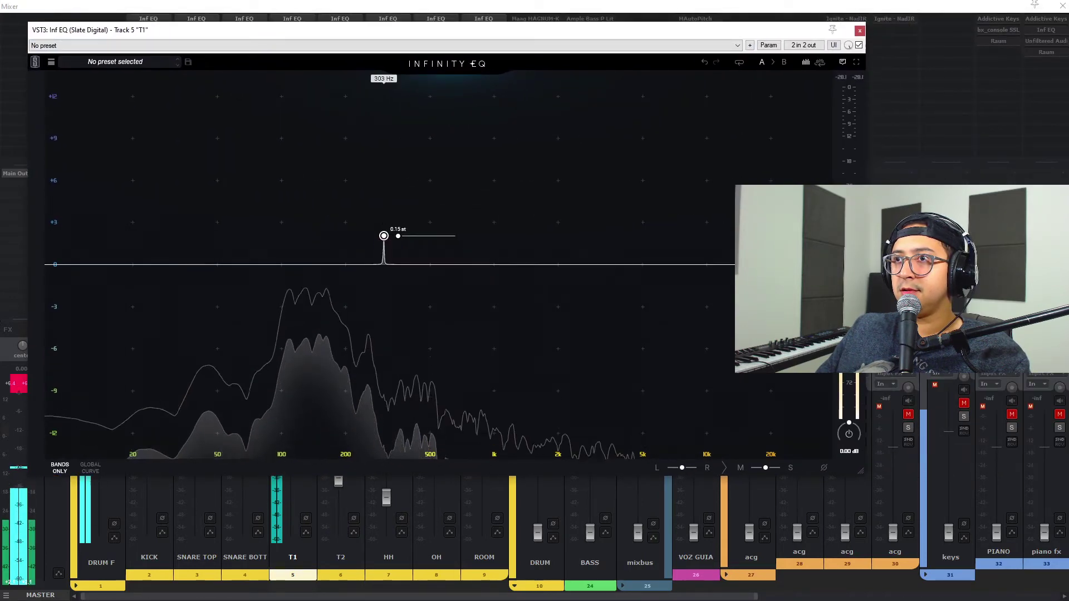
{"action": "scroll", "coordinate": [384, 236], "scroll_direction": "up", "scroll_amount": 1}
{"action": "left_click_drag", "start_coordinate": [389, 254], "coordinate": [291, 253]}
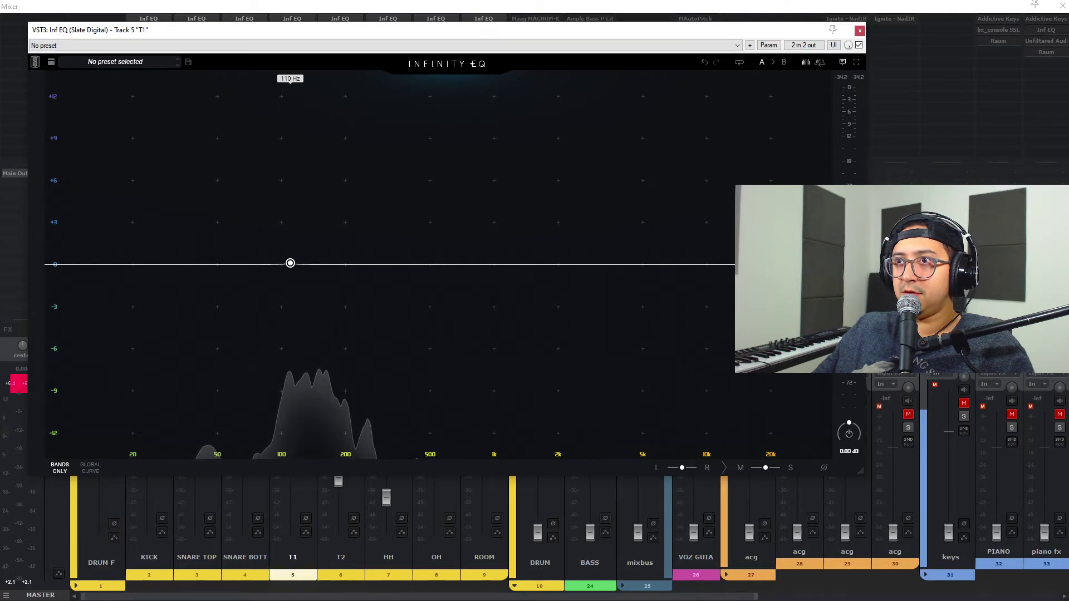
{"action": "key", "text": "space"}
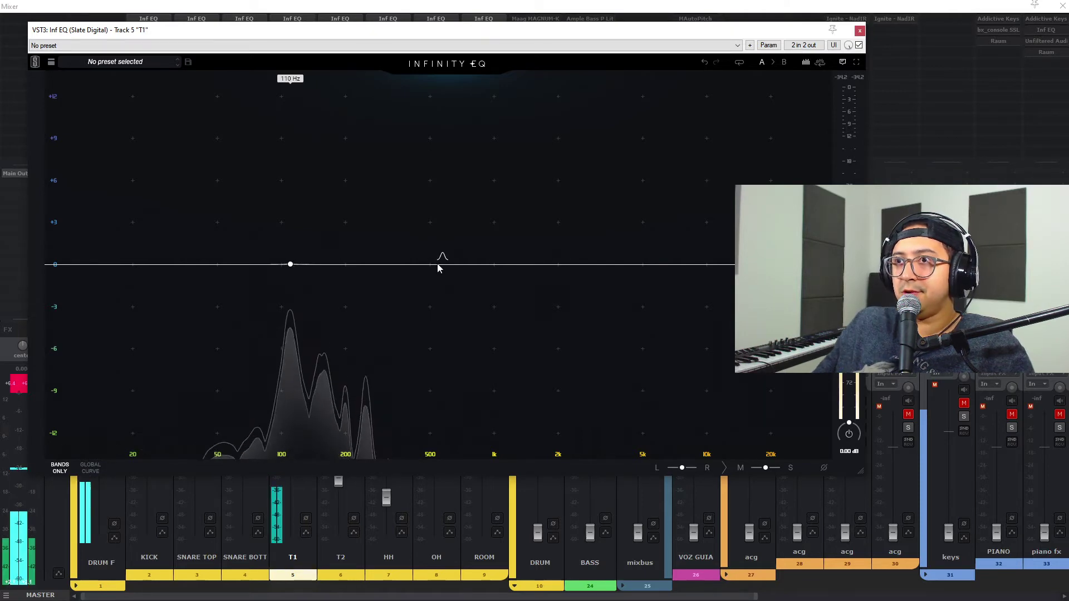
- Add a second narrow band, sweep it in solo for resonances and cut 247 Hz by about 5 dB
{"action": "double_click", "coordinate": [486, 235]}
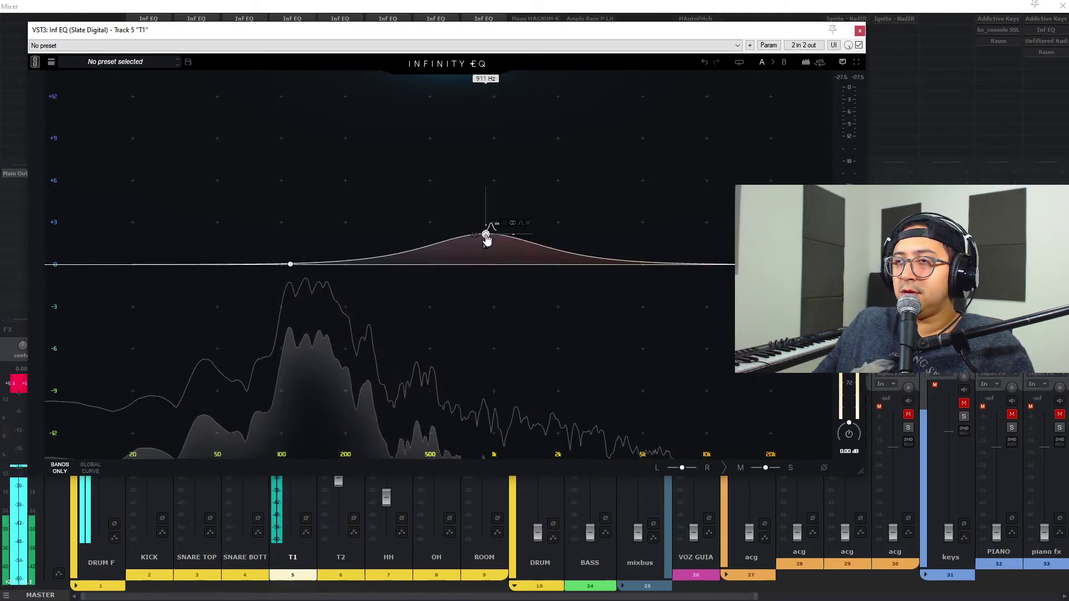
{"action": "left_click_drag", "start_coordinate": [528, 234], "coordinate": [359, 234]}
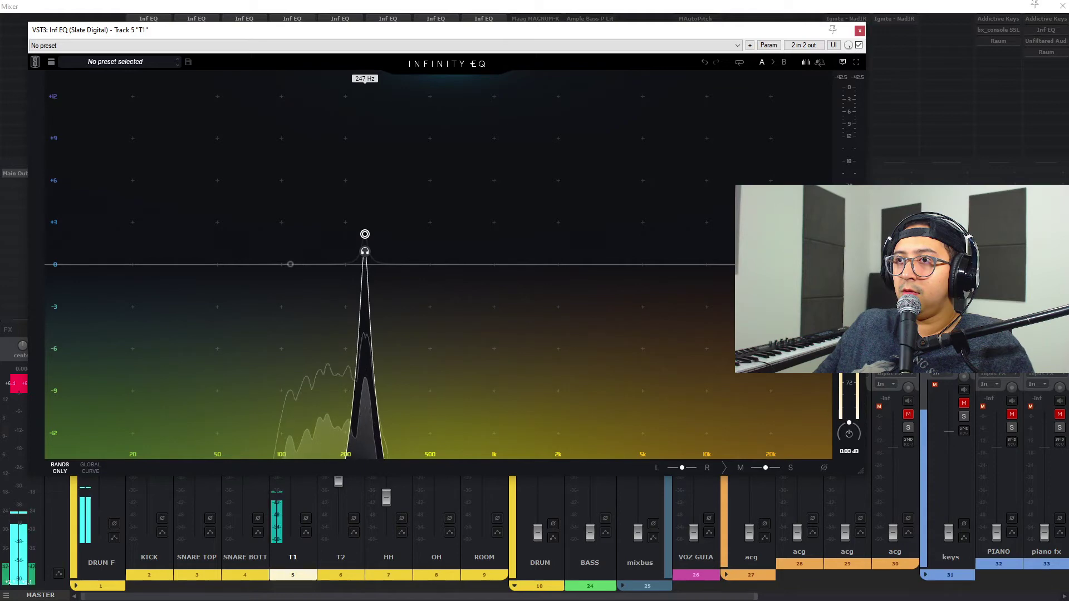
{"action": "left_click_drag", "start_coordinate": [364, 234], "coordinate": [365, 234]}
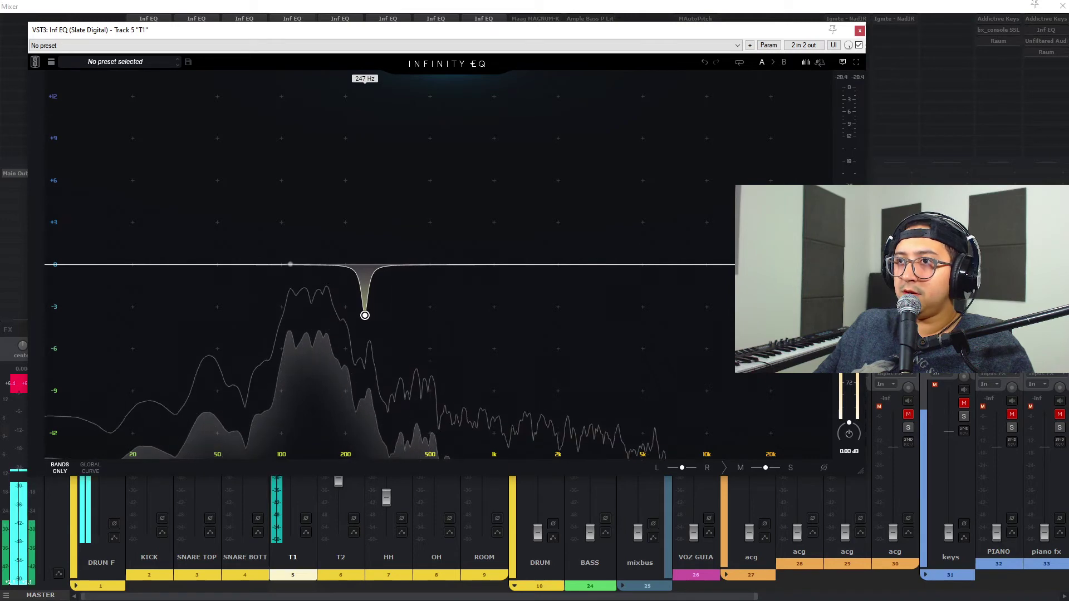
{"action": "mouse_move", "coordinate": [365, 311]}
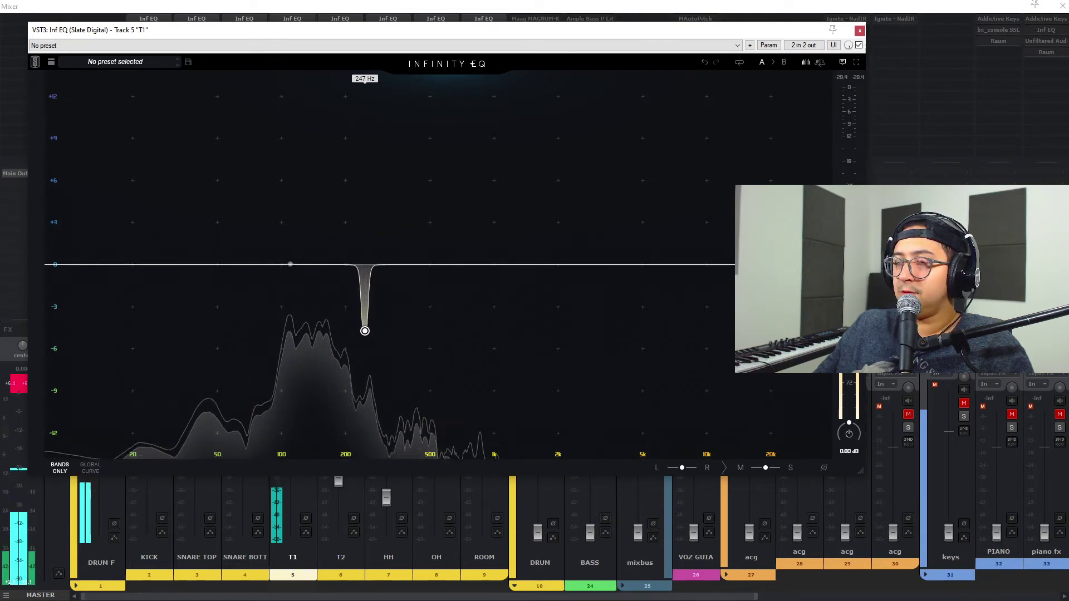
- Add a third narrow band, sweep and solo it at 197 Hz, and cut that frequency by about 15 dB
{"action": "left_click", "coordinate": [582, 225]}
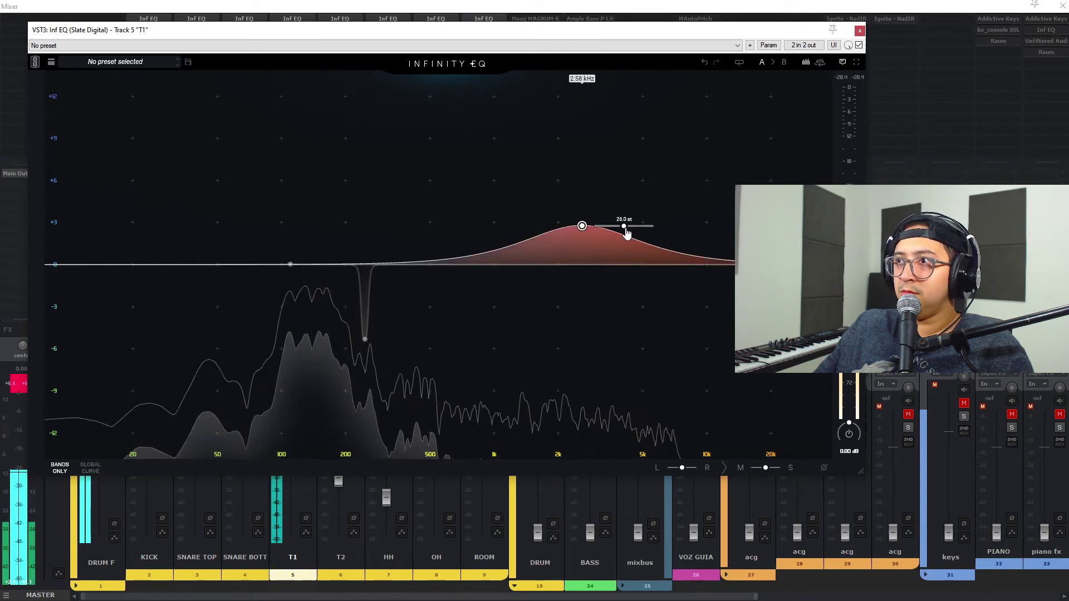
{"action": "left_click_drag", "start_coordinate": [622, 226], "coordinate": [344, 226]}
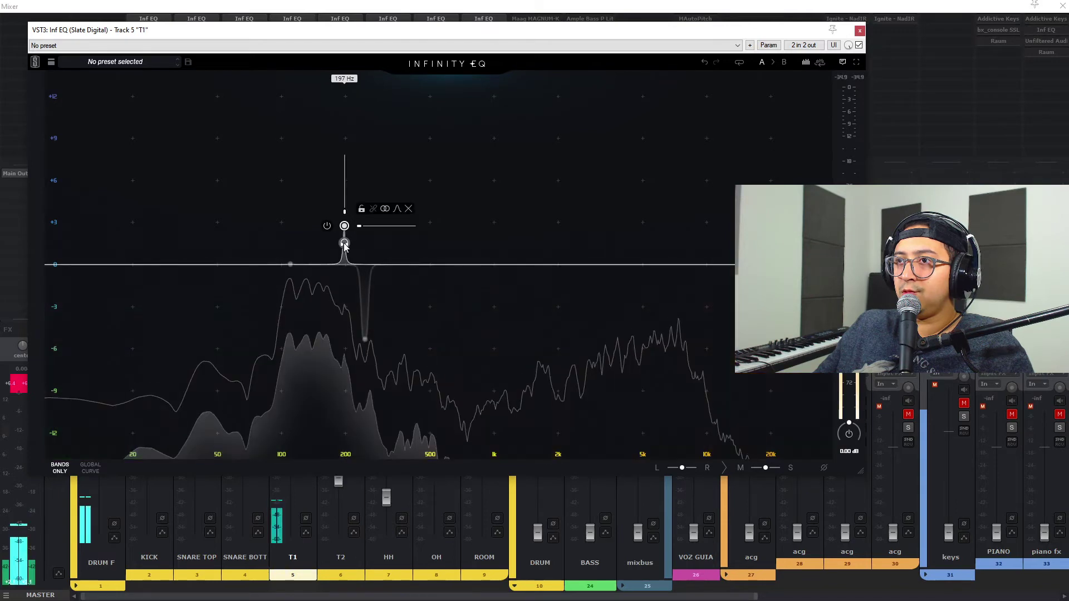
{"action": "left_click", "coordinate": [344, 243]}
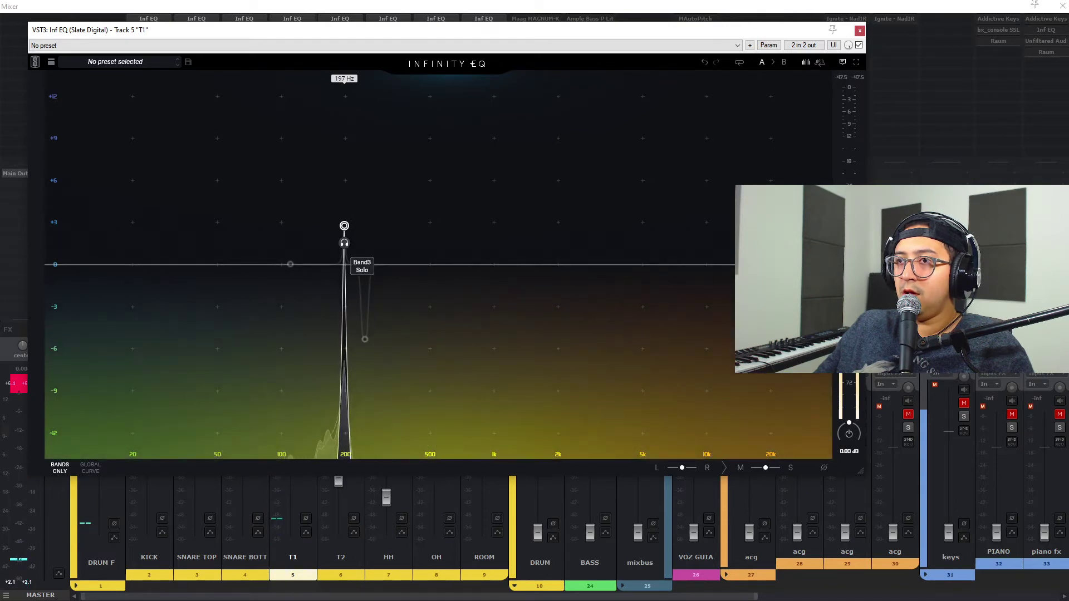
{"action": "left_click_drag", "start_coordinate": [344, 226], "coordinate": [344, 371]}
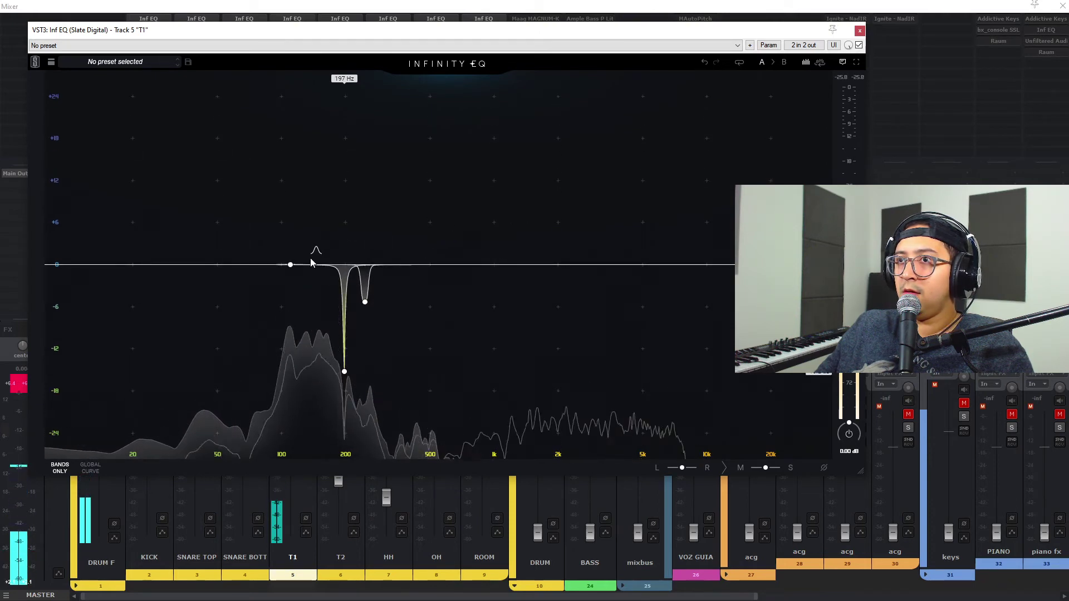
- Audition the 110 Hz band alone, add a narrow cut of about 9 dB near 150 Hz and close the equalizer
{"action": "left_click", "coordinate": [290, 282]}
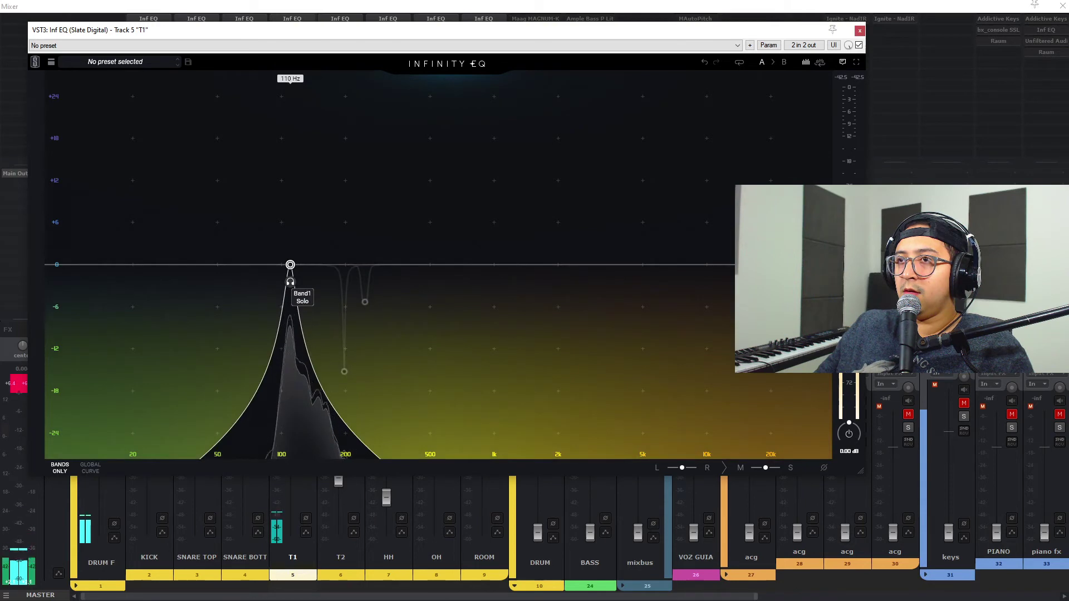
{"action": "double_click", "coordinate": [489, 240]}
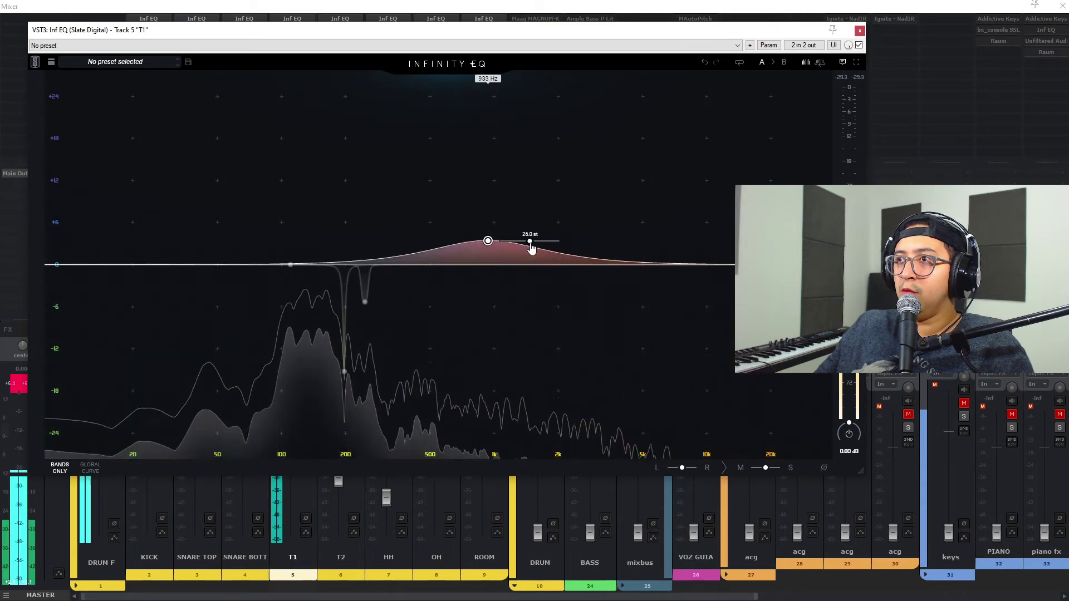
{"action": "scroll", "coordinate": [487, 241], "scroll_direction": "down", "scroll_amount": 4}
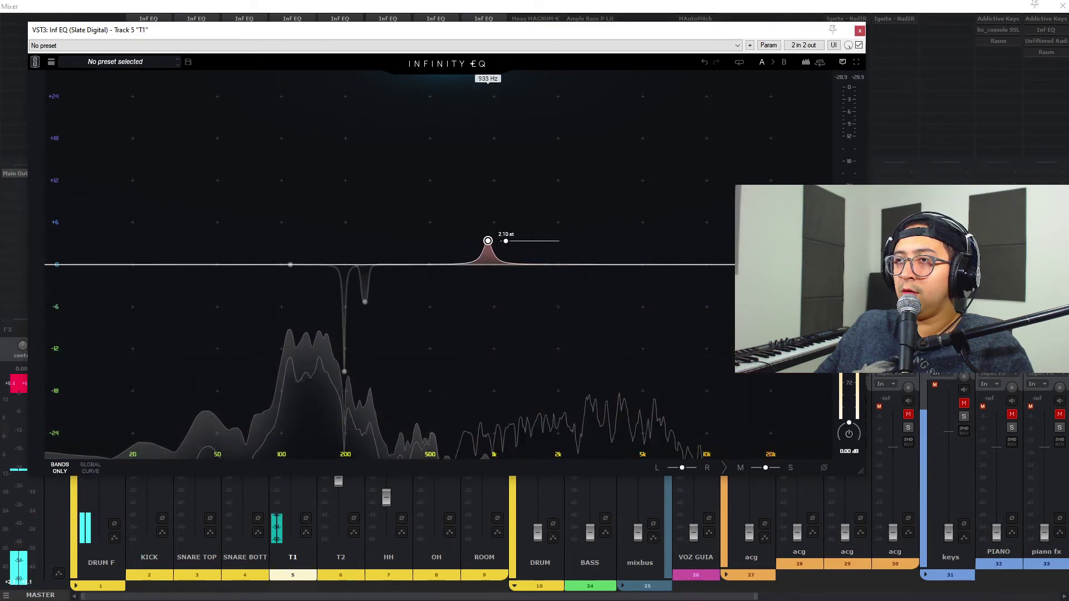
{"action": "mouse_move", "coordinate": [488, 241]}
{"action": "left_mouse_down"}
{"action": "mouse_move", "coordinate": [303, 241]}
{"action": "mouse_move", "coordinate": [339, 248]}
{"action": "mouse_move", "coordinate": [319, 291]}
{"action": "mouse_move", "coordinate": [319, 356]}
{"action": "mouse_move", "coordinate": [319, 329]}
{"action": "left_mouse_up"}
{"action": "left_click", "coordinate": [860, 30]}
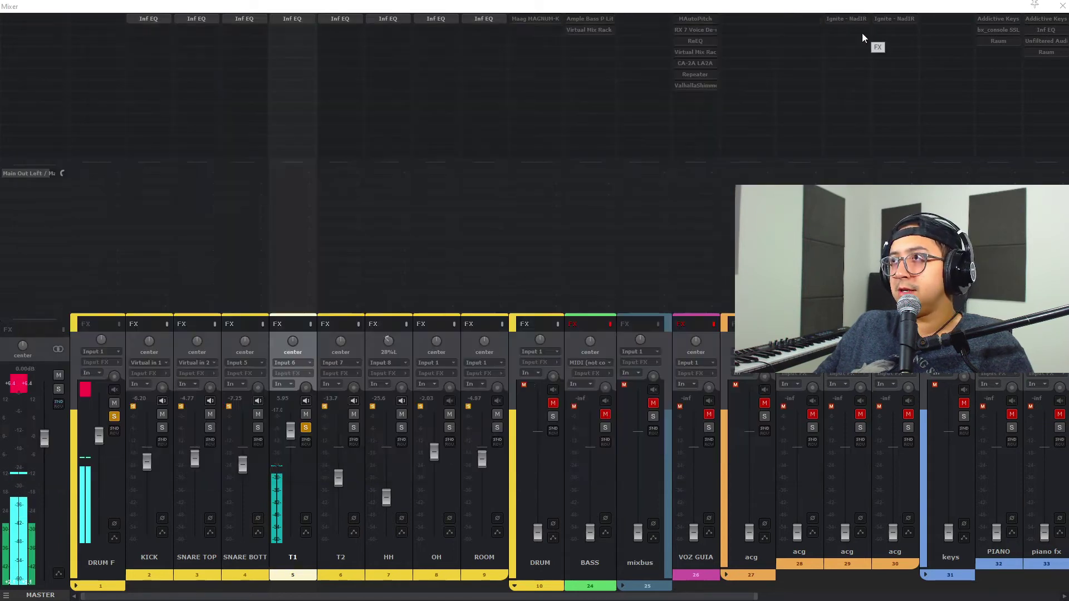
- Play T1 again from the arrangement, reopen its Inf EQ and audition the 110 Hz band alone
{"action": "key", "text": "ctrl+m"}
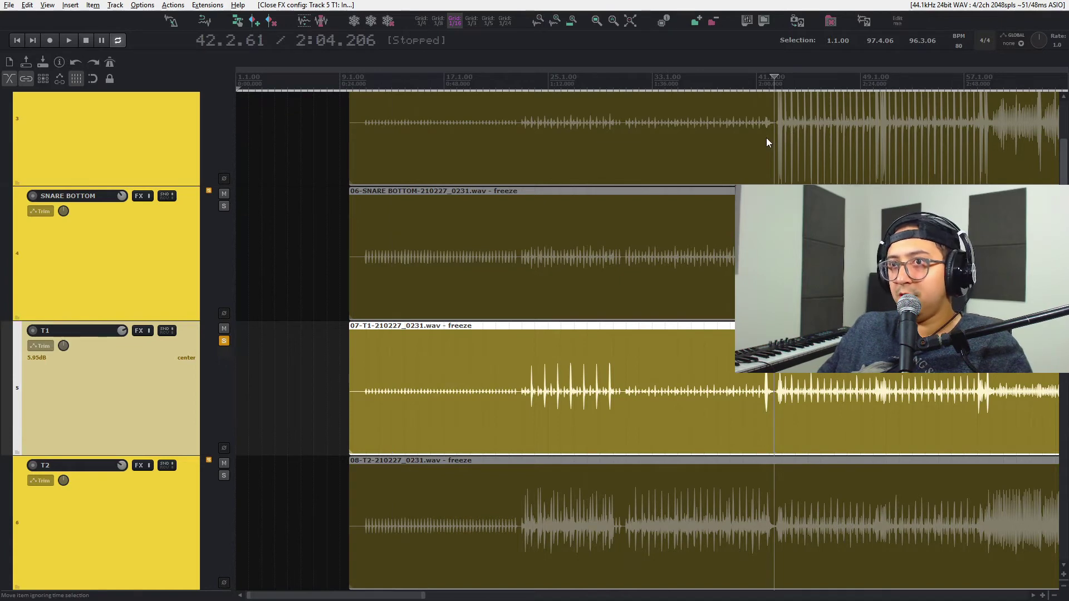
{"action": "key", "text": "space"}
{"action": "key", "text": "ctrl+m"}
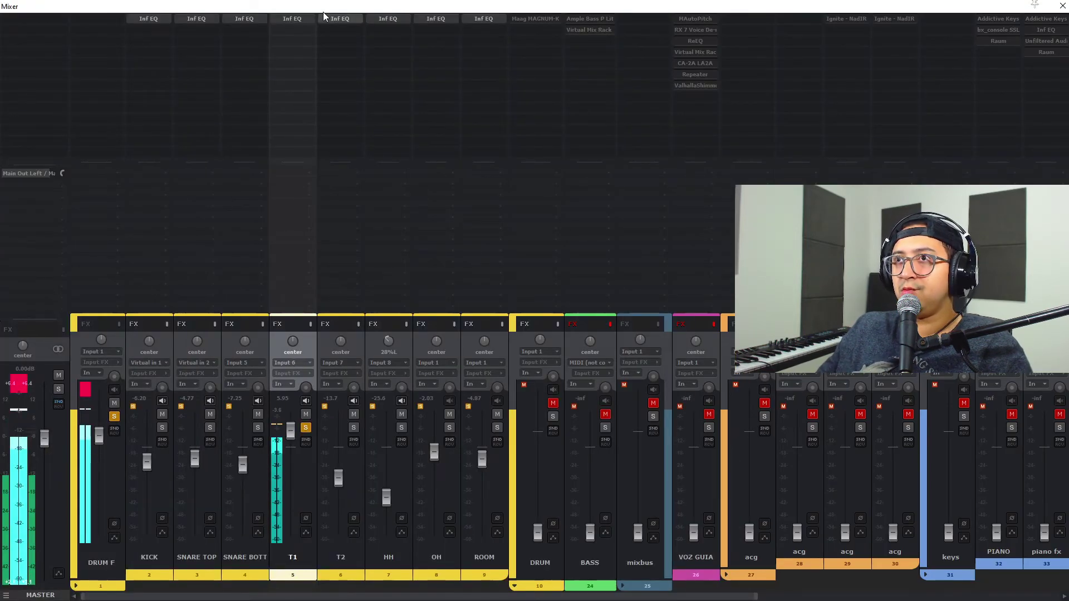
{"action": "left_click", "coordinate": [302, 18]}
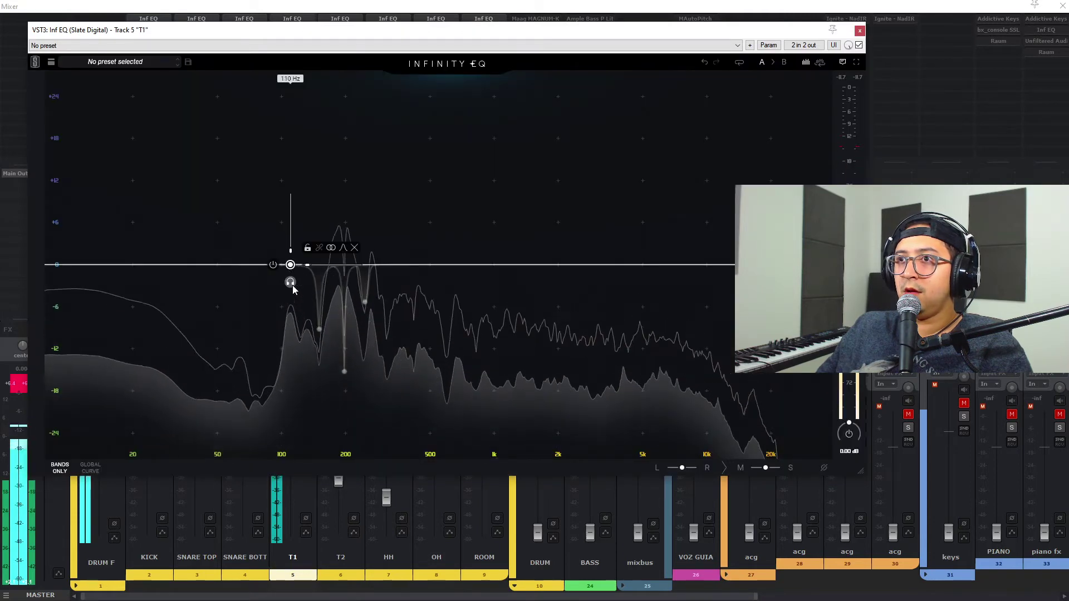
{"action": "left_click", "coordinate": [290, 283]}
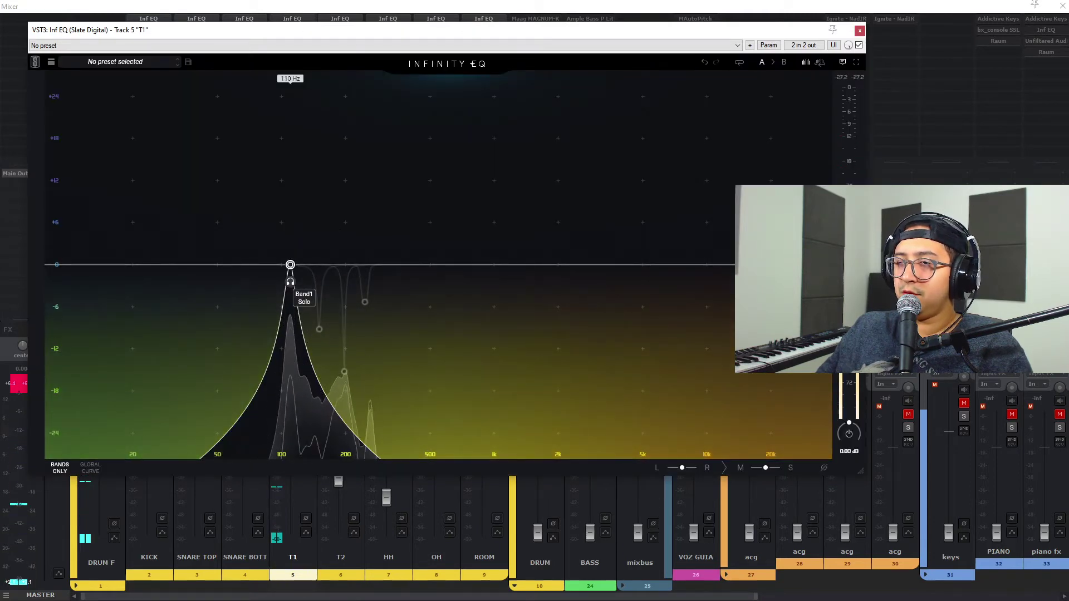
{"action": "left_click", "coordinate": [290, 282]}
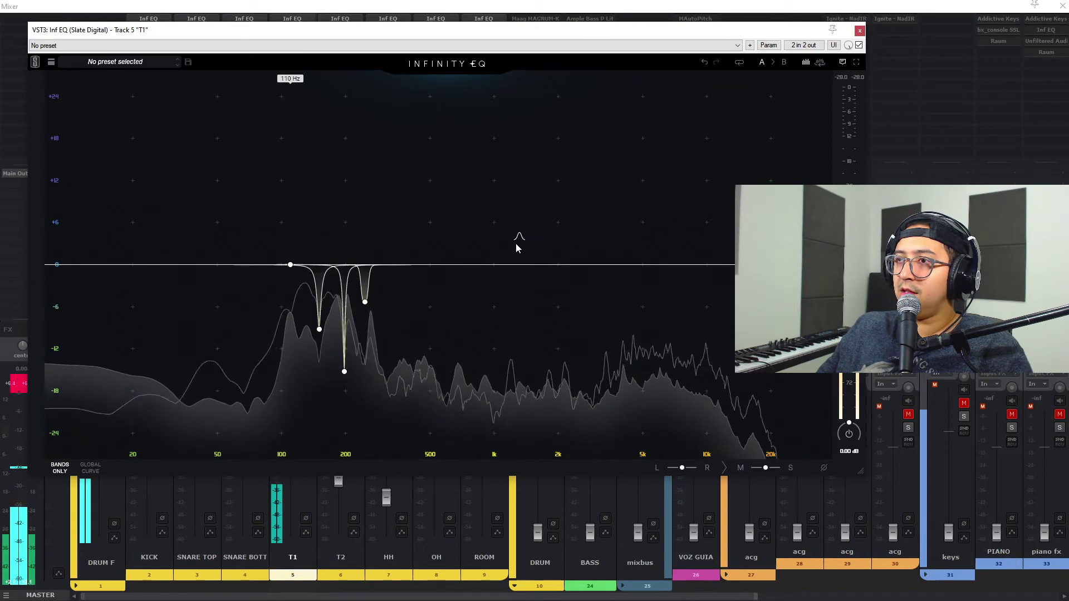
- Sweep a narrow test band, remove it, and move the 247 Hz cut to 259 Hz at -22.9 dB
{"action": "left_click", "coordinate": [520, 232]}
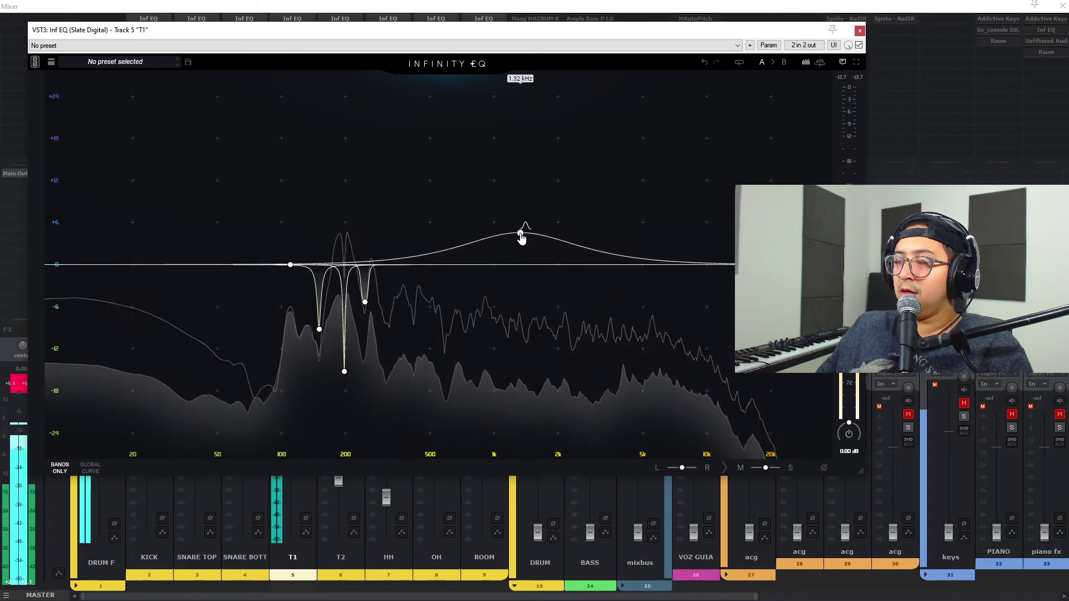
{"action": "left_click_drag", "start_coordinate": [564, 237], "coordinate": [369, 250]}
{"action": "left_click", "coordinate": [433, 216]}
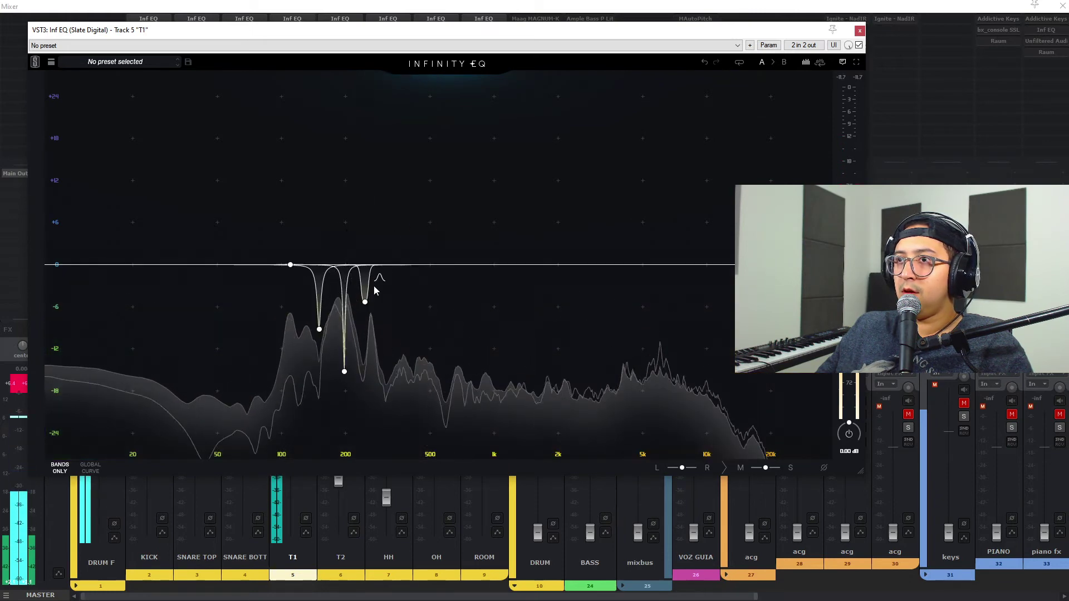
{"action": "left_click_drag", "start_coordinate": [365, 301], "coordinate": [369, 425]}
{"action": "left_click", "coordinate": [369, 316]}
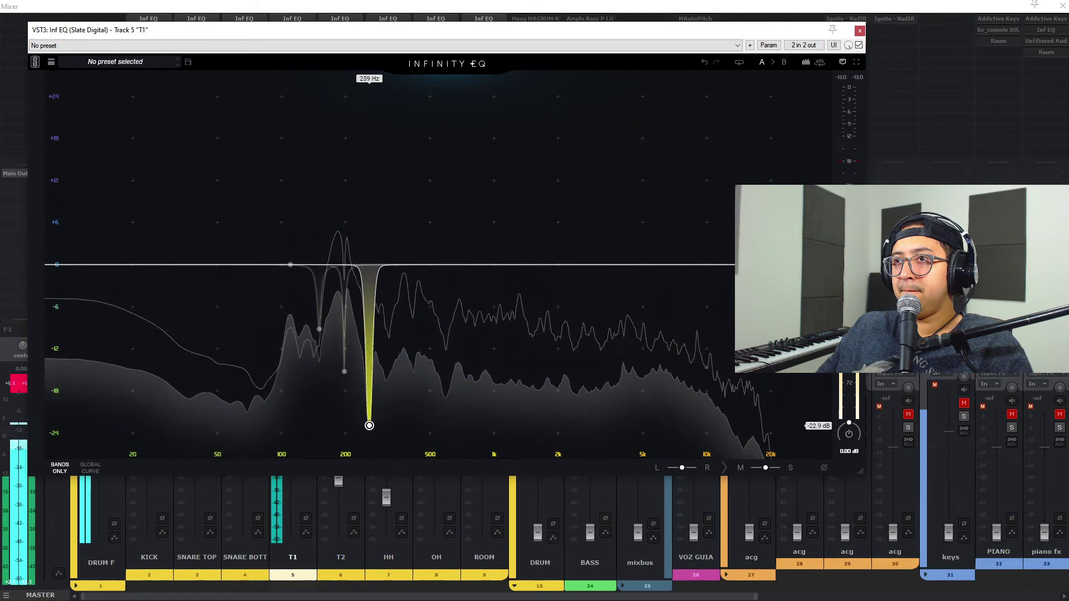
- Add another narrow band, sweep it in solo to 394 Hz and cut there by about 11 dB
{"action": "left_click", "coordinate": [584, 241]}
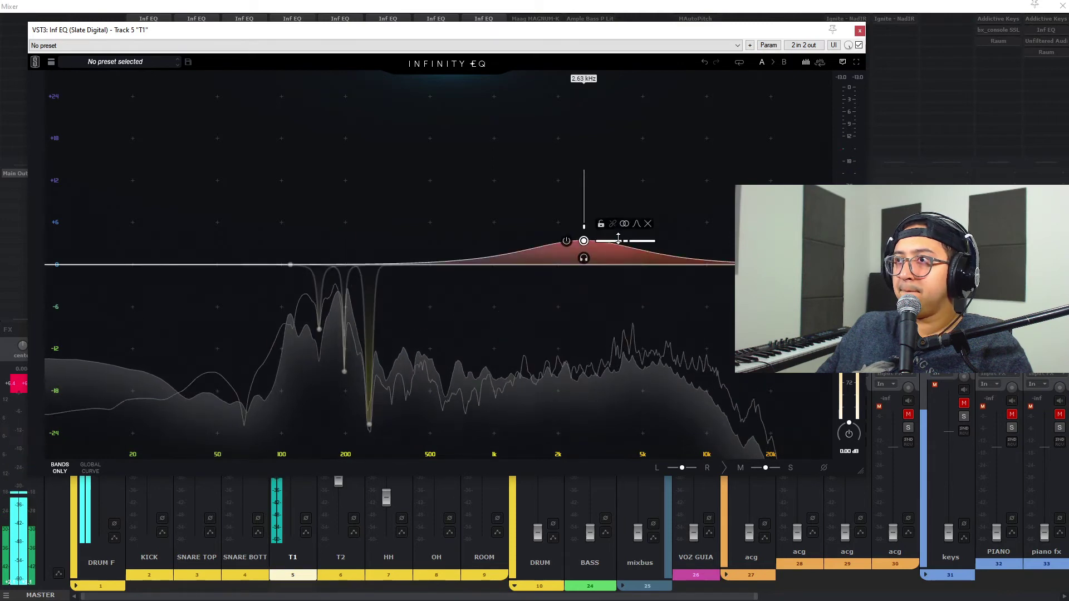
{"action": "left_click_drag", "start_coordinate": [629, 241], "coordinate": [378, 257]}
{"action": "mouse_move", "coordinate": [583, 245]}
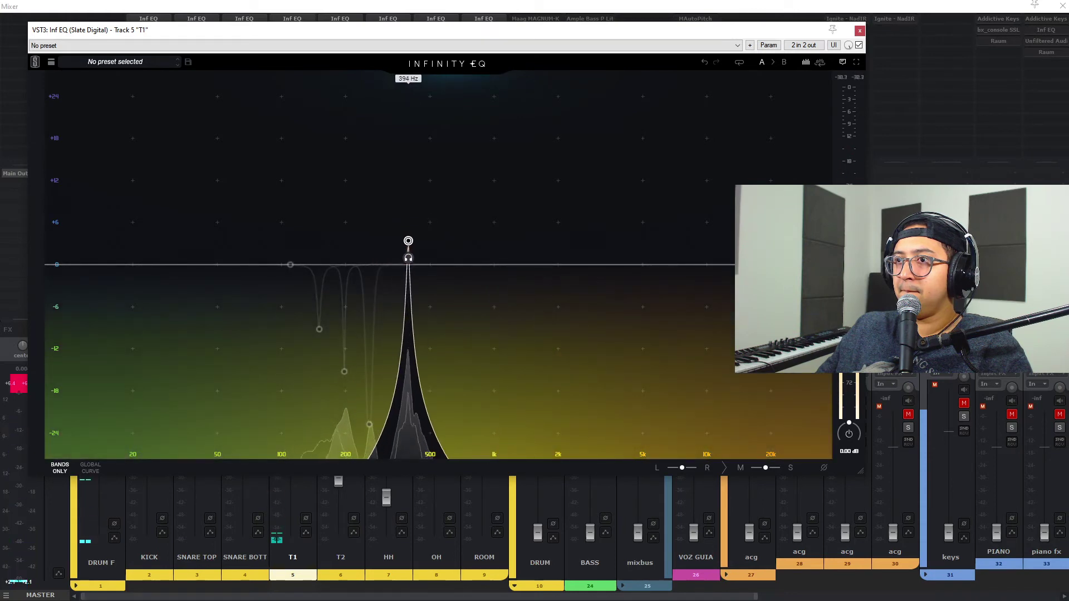
{"action": "left_click_drag", "start_coordinate": [408, 241], "coordinate": [408, 344]}
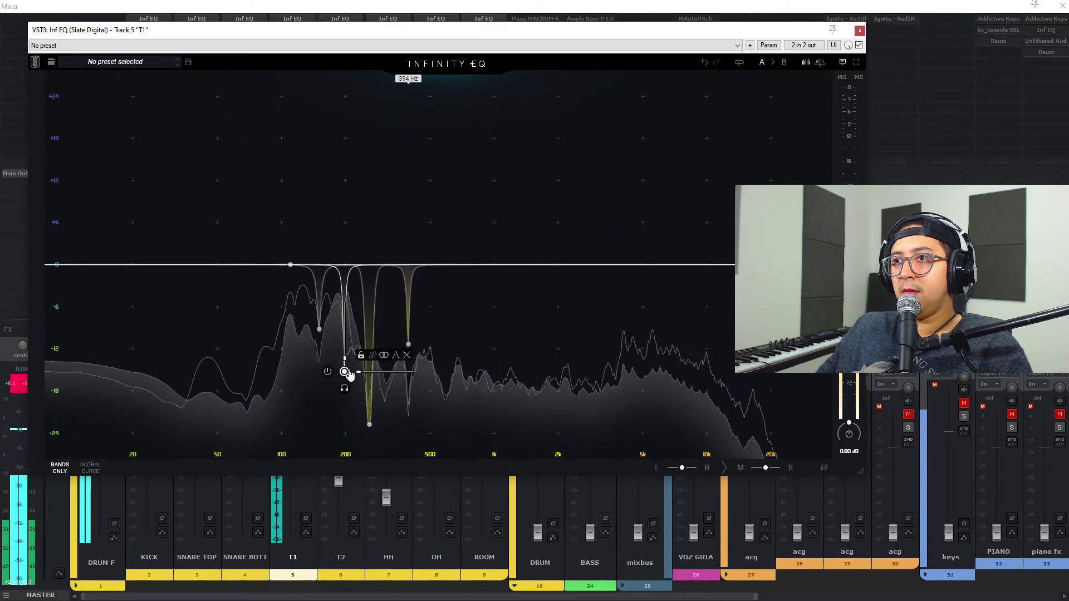
- Deepen the 197 Hz cut to -24.1 dB, close T1's equalizer and return to the tom hits in the arrangement
{"action": "mouse_move", "coordinate": [344, 372]}
{"action": "left_mouse_down"}
{"action": "mouse_move", "coordinate": [342, 411]}
{"action": "mouse_move", "coordinate": [344, 378]}
{"action": "left_mouse_up"}
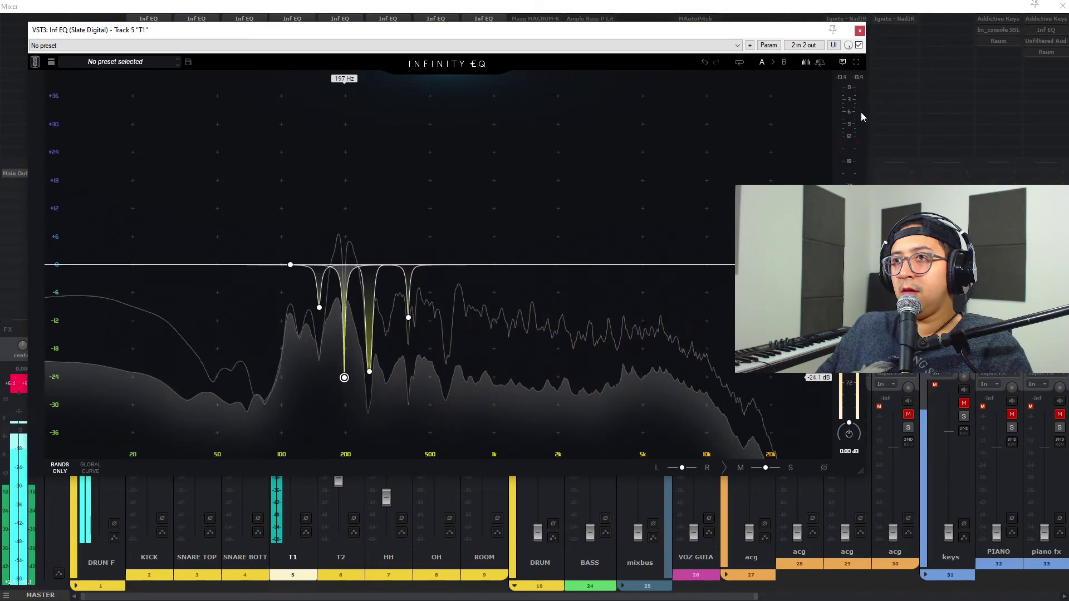
{"action": "left_click", "coordinate": [860, 31]}
{"action": "key", "text": "ctrl+m"}
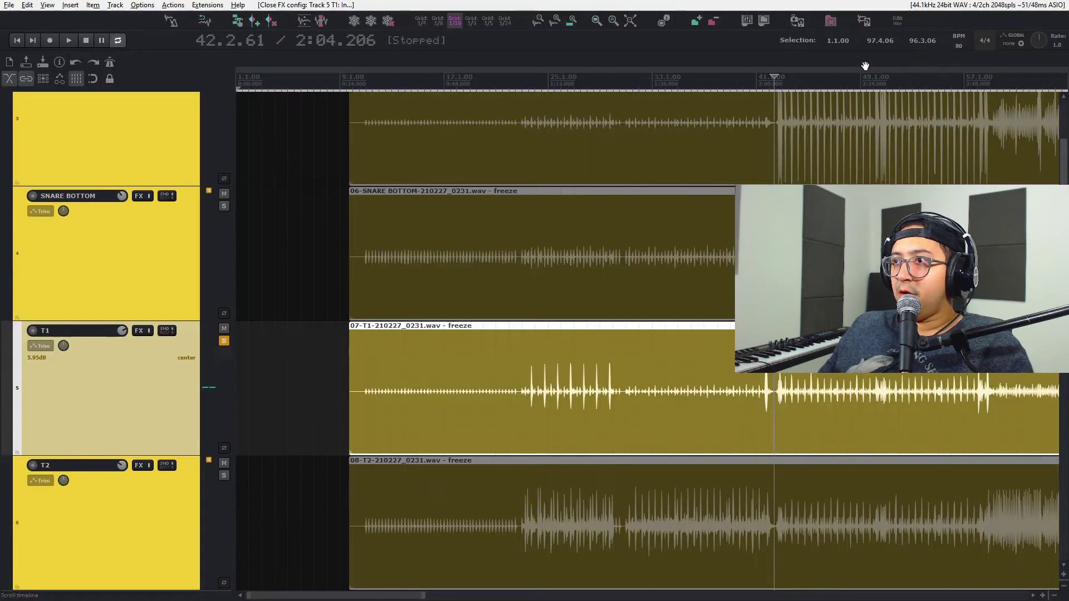
{"action": "scroll", "coordinate": [779, 152], "scroll_direction": "up", "scroll_amount": 8}
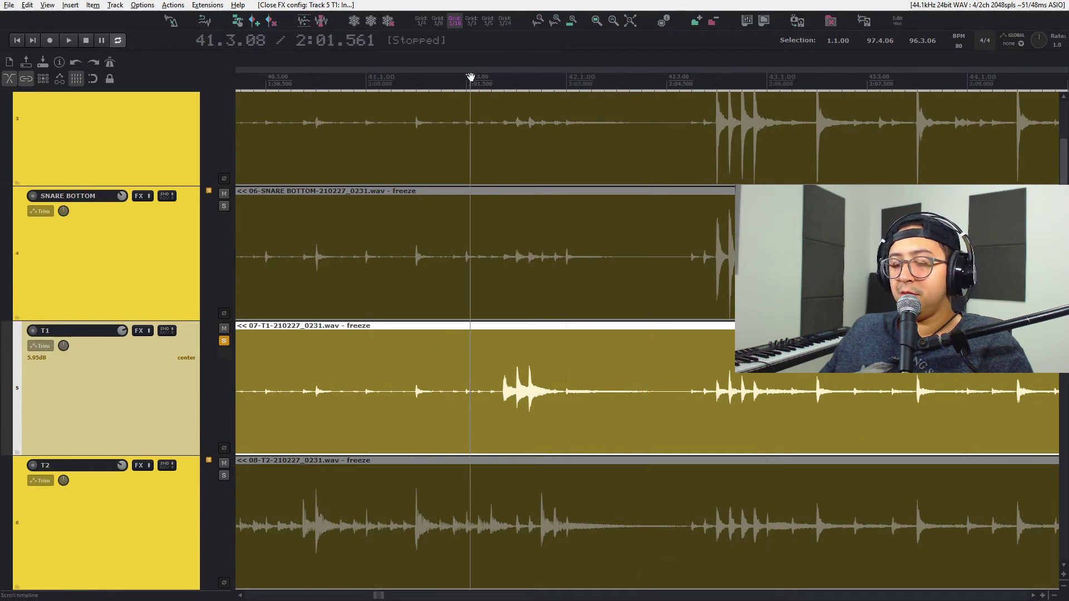
- Play T1 from the current position, reopen its Inf EQ and audition the 110 Hz band alone
{"action": "key", "text": "space"}
{"action": "key", "text": "ctrl+m"}
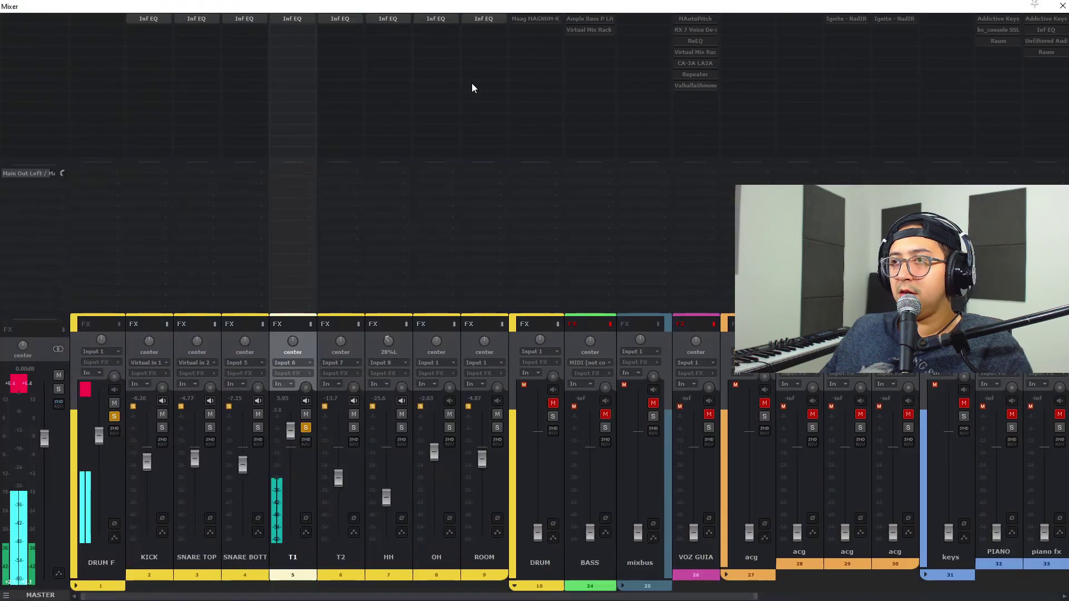
{"action": "left_click", "coordinate": [293, 18]}
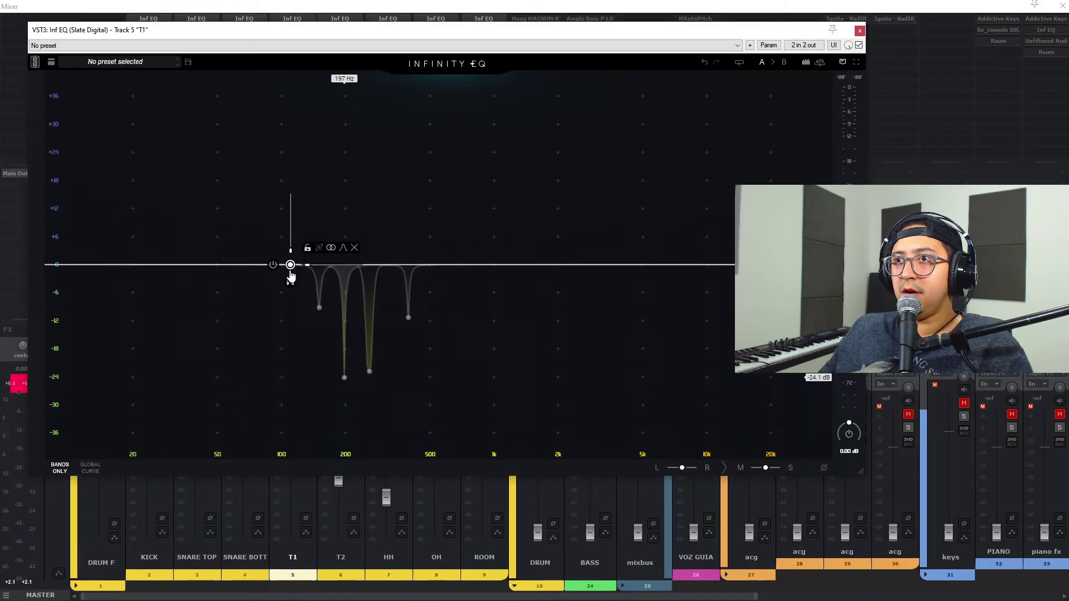
{"action": "left_click", "coordinate": [290, 280]}
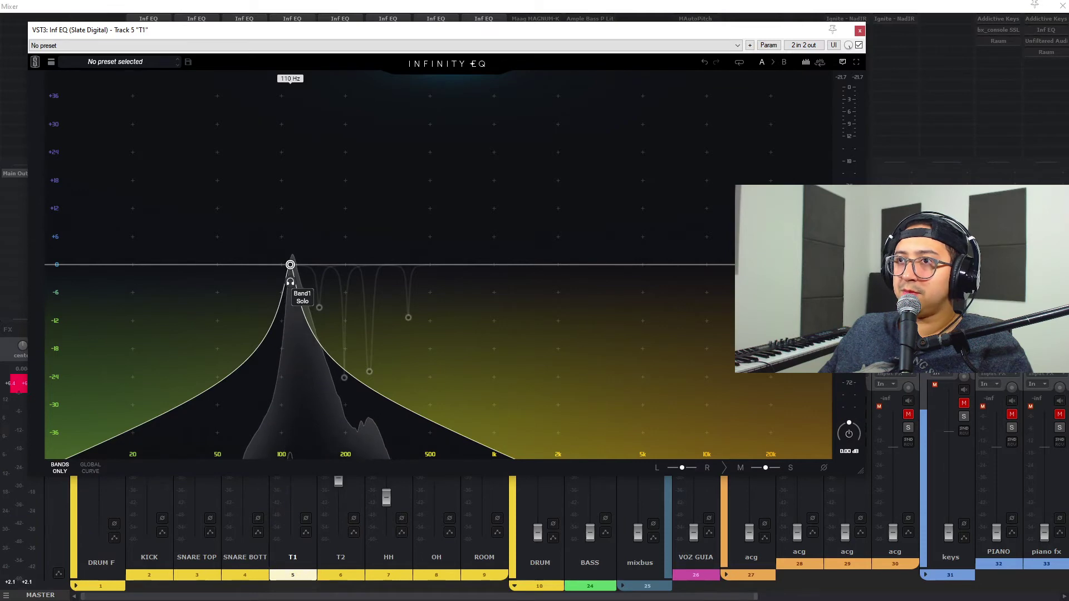
{"action": "left_click", "coordinate": [290, 281]}
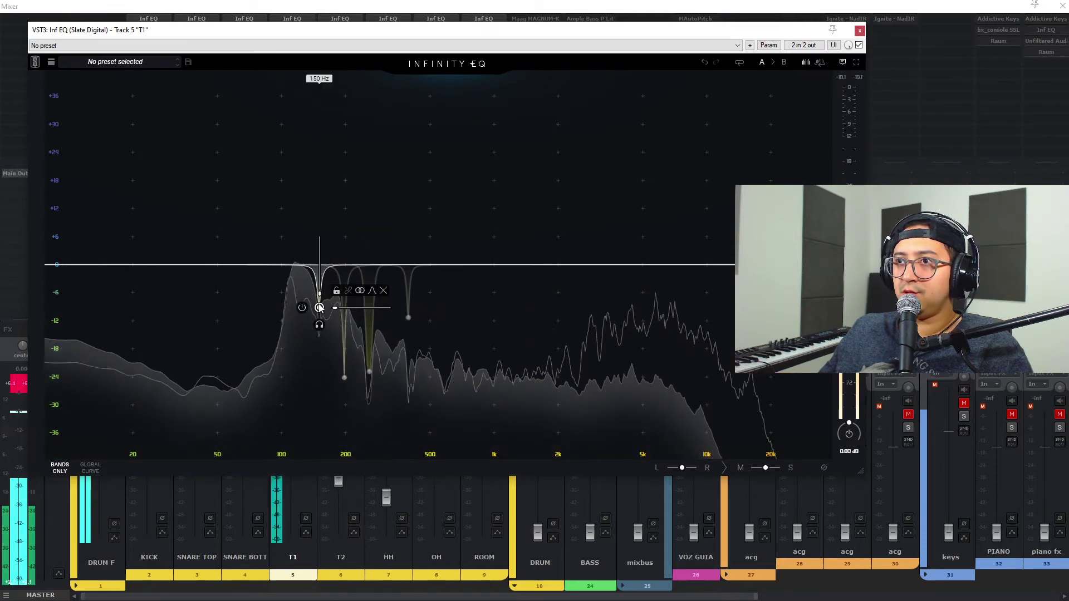
- Deepen T1's 150 Hz cut to about -19 dB, narrow the 109 Hz band into a cut of about 3 dB and close the equalizer
{"action": "left_click_drag", "start_coordinate": [319, 308], "coordinate": [319, 369]}
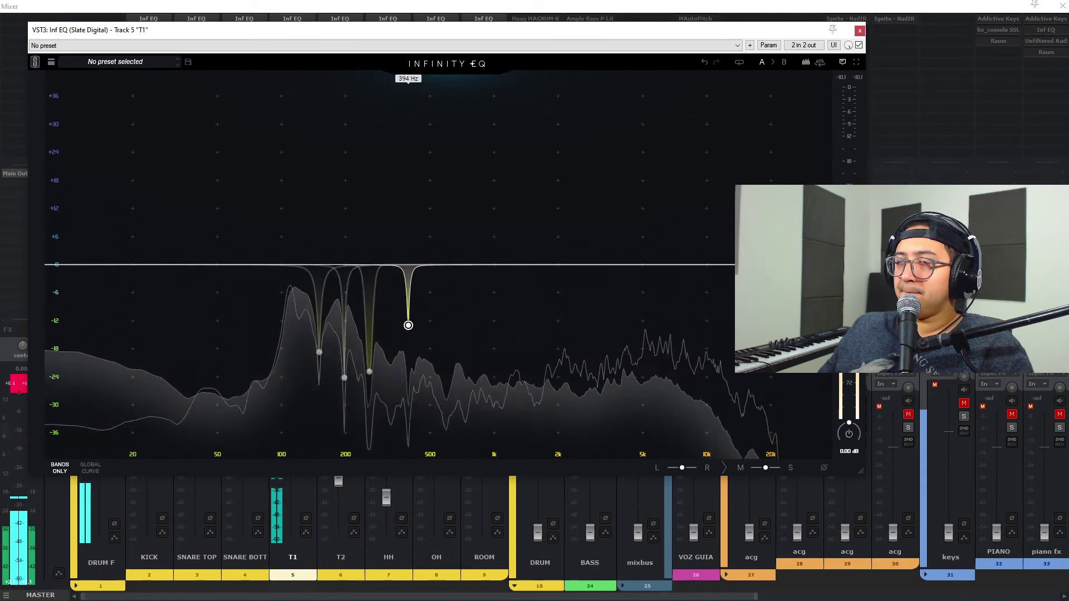
{"action": "left_click", "coordinate": [290, 260]}
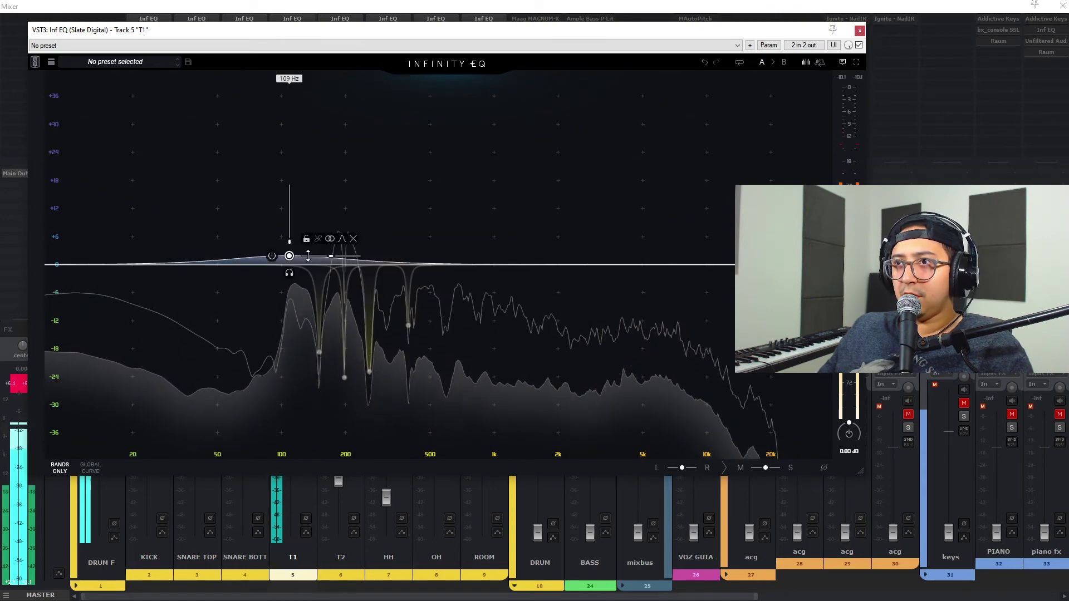
{"action": "left_click_drag", "start_coordinate": [331, 260], "coordinate": [313, 256]}
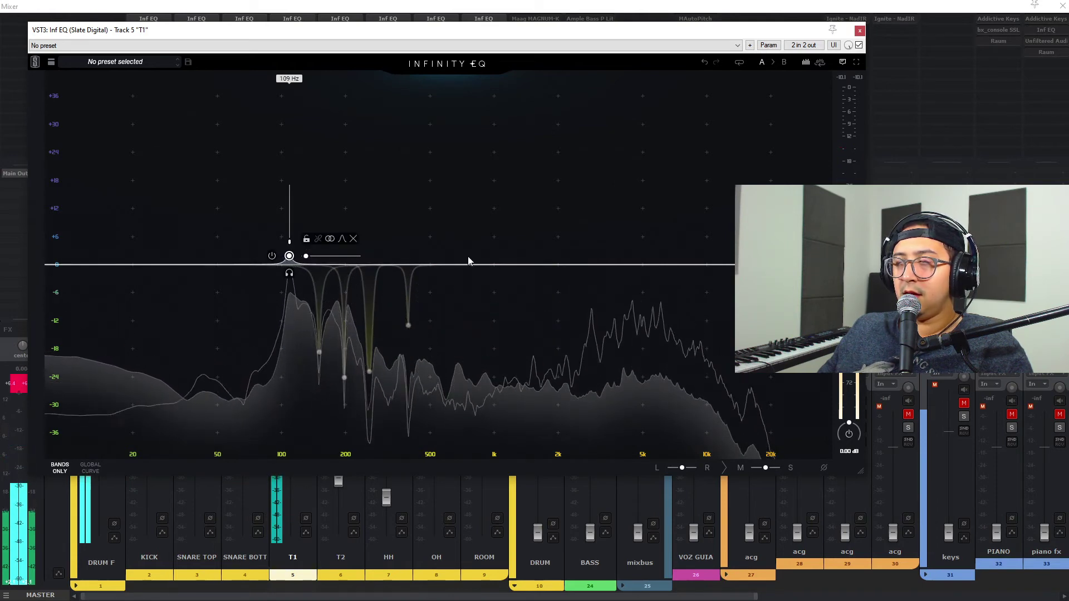
{"action": "left_click_drag", "start_coordinate": [289, 256], "coordinate": [289, 280]}
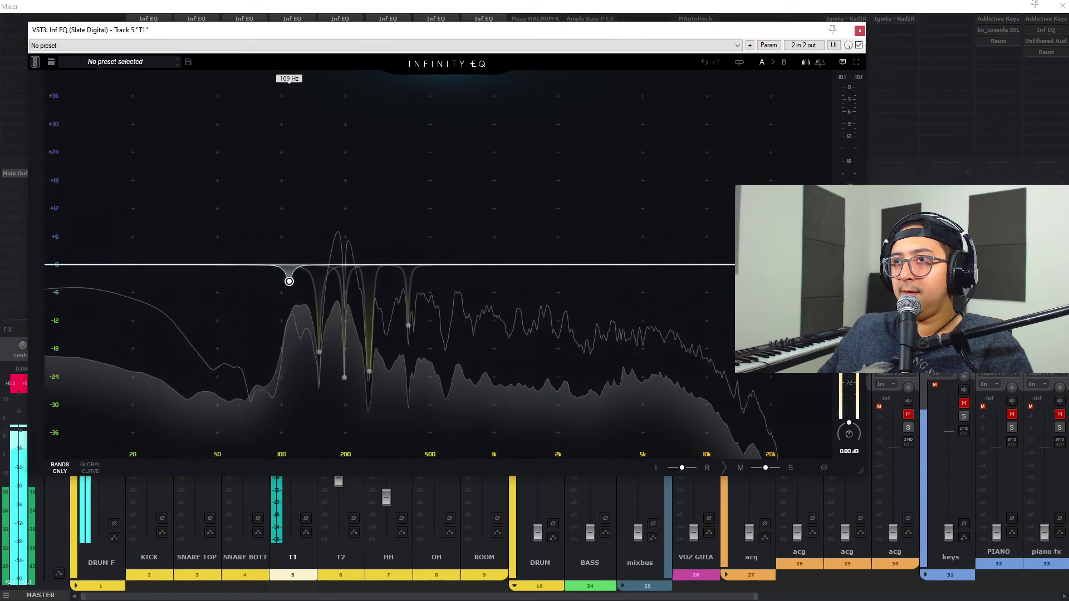
{"action": "left_click", "coordinate": [860, 31]}
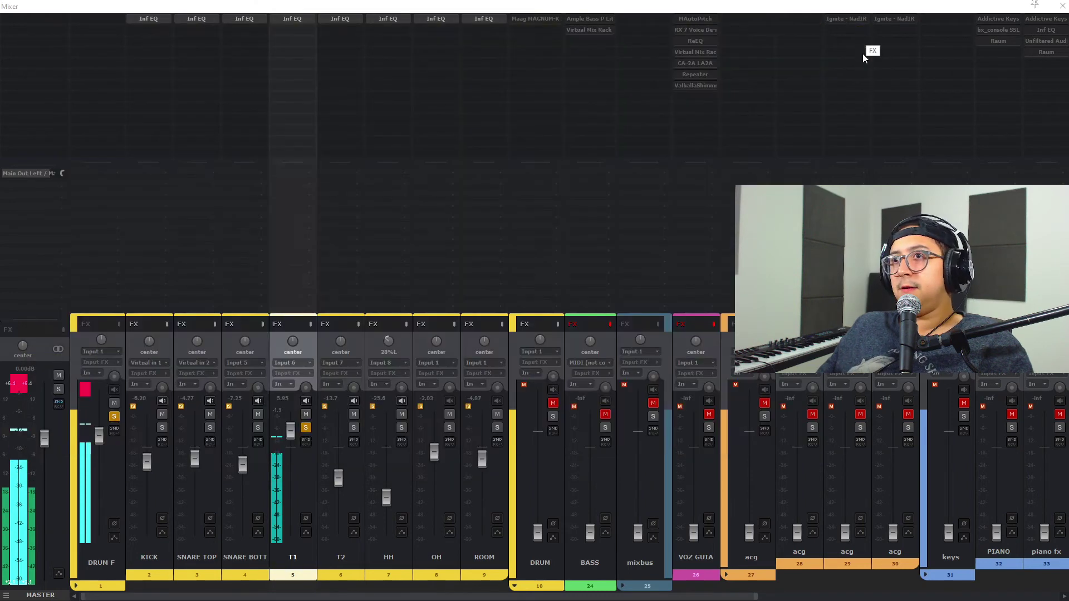
- Compare T1's playback with and without its Inf EQ, bypassing and re-enabling it from the mixer and inside the plug-in
{"action": "key", "text": "ctrl+m"}
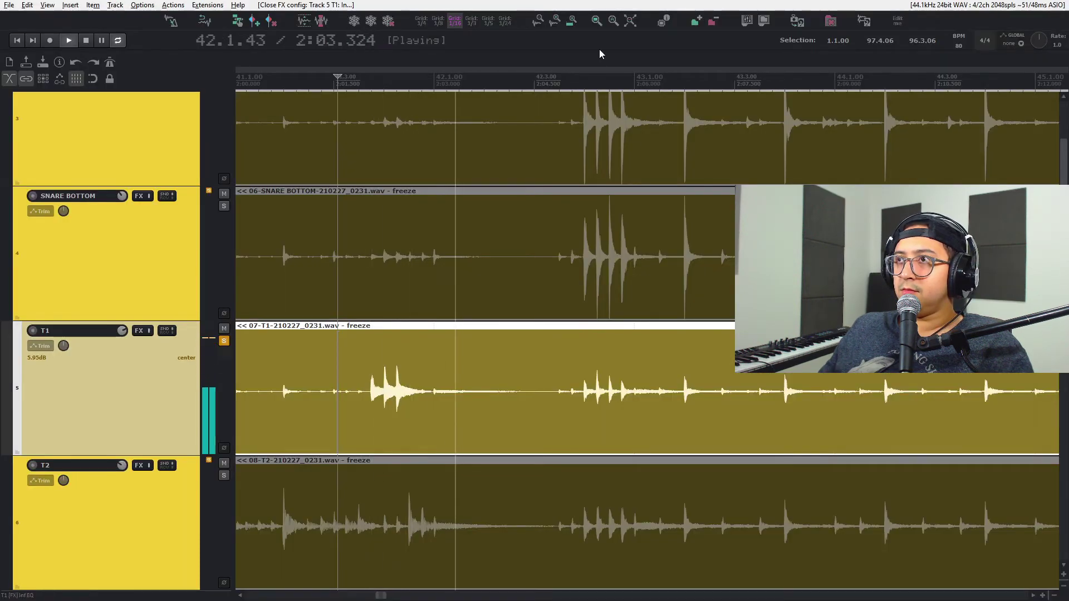
{"action": "key", "text": "ctrl+m"}
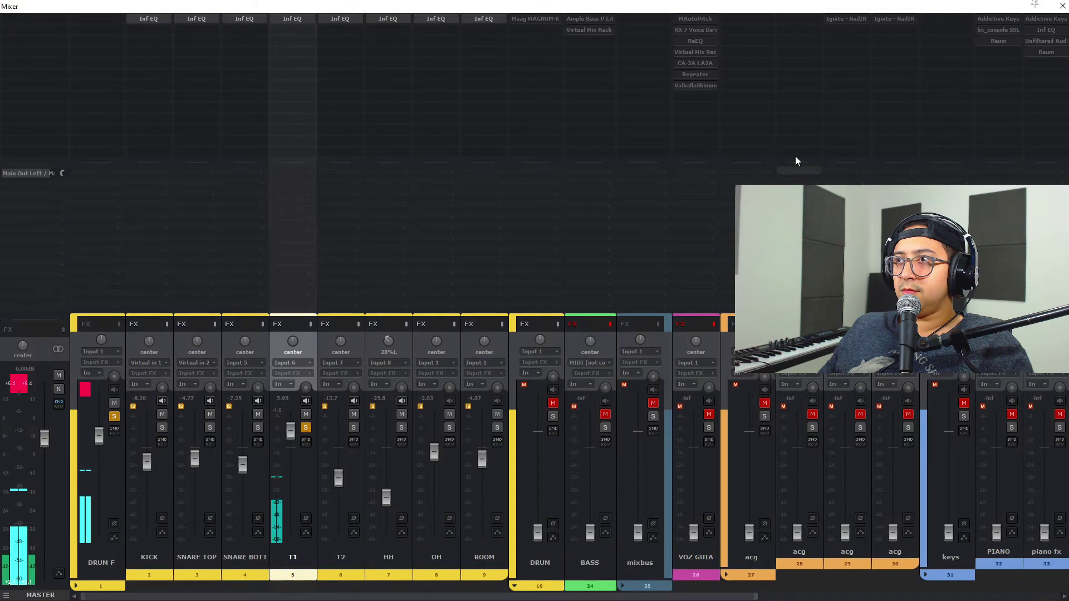
{"action": "left_click", "coordinate": [305, 17], "text": "shift"}
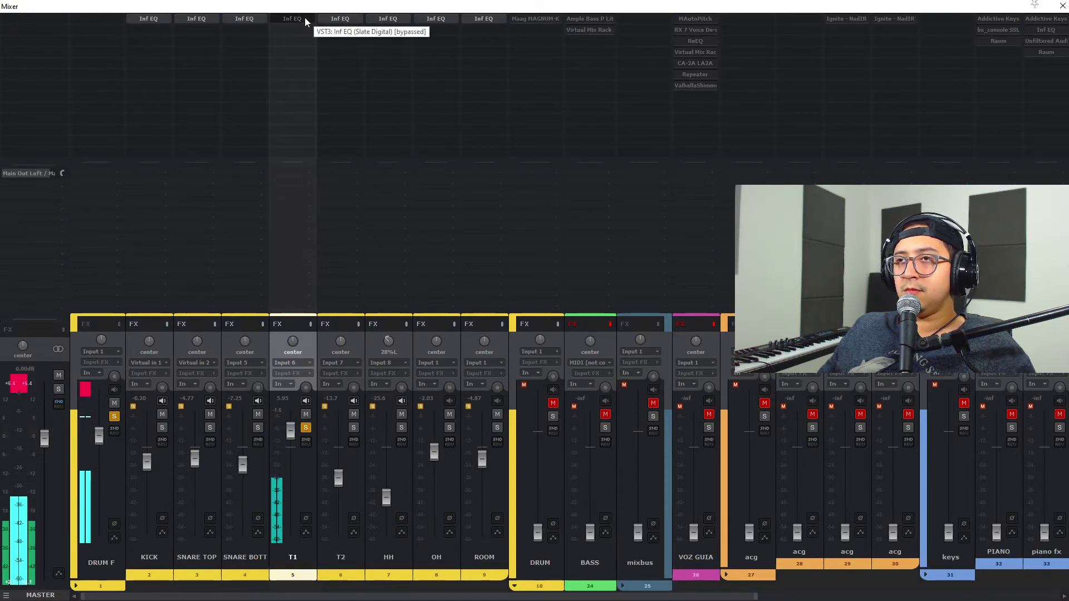
{"action": "left_click", "coordinate": [300, 18], "text": "shift"}
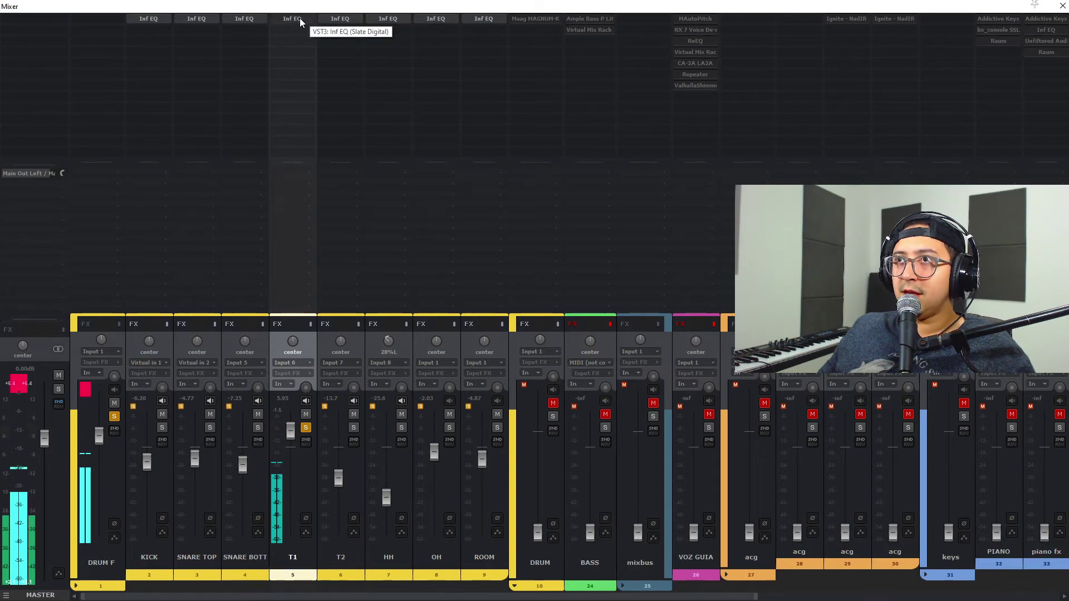
{"action": "left_click", "coordinate": [299, 18]}
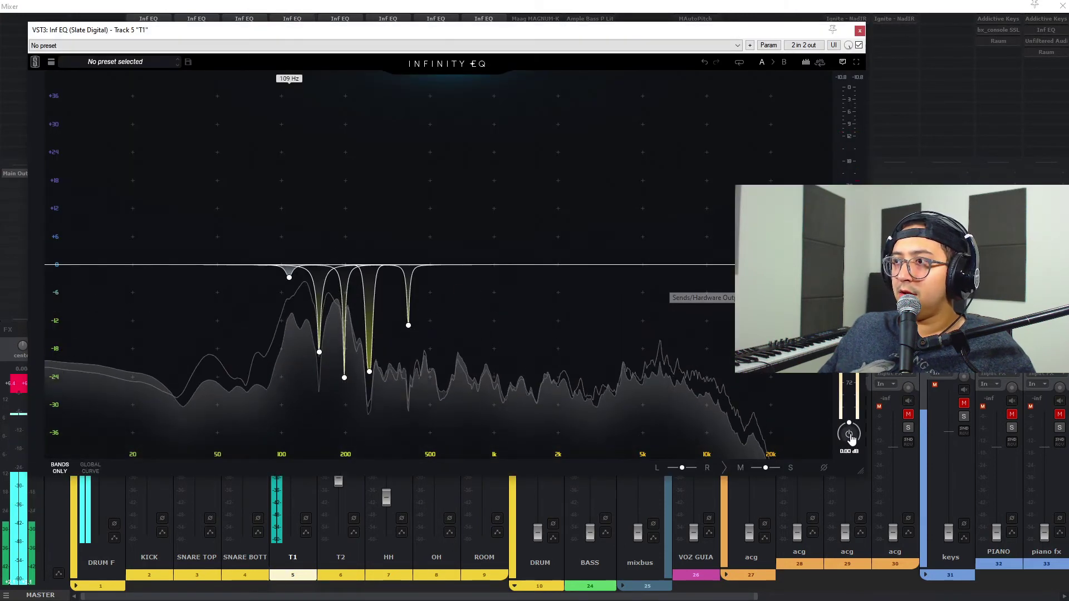
{"action": "left_click", "coordinate": [850, 435]}
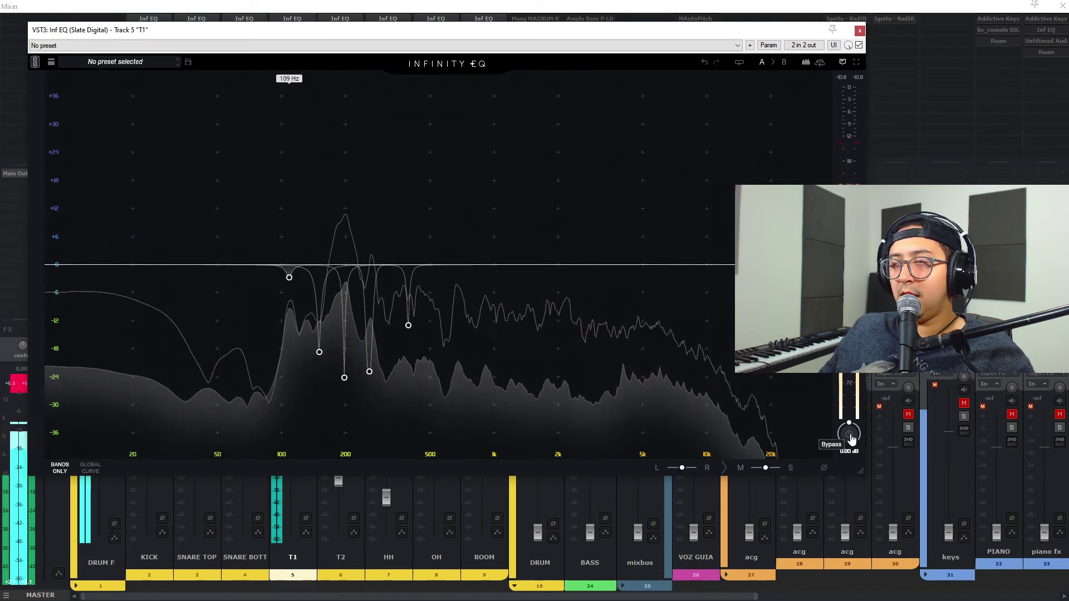
{"action": "left_click", "coordinate": [849, 434]}
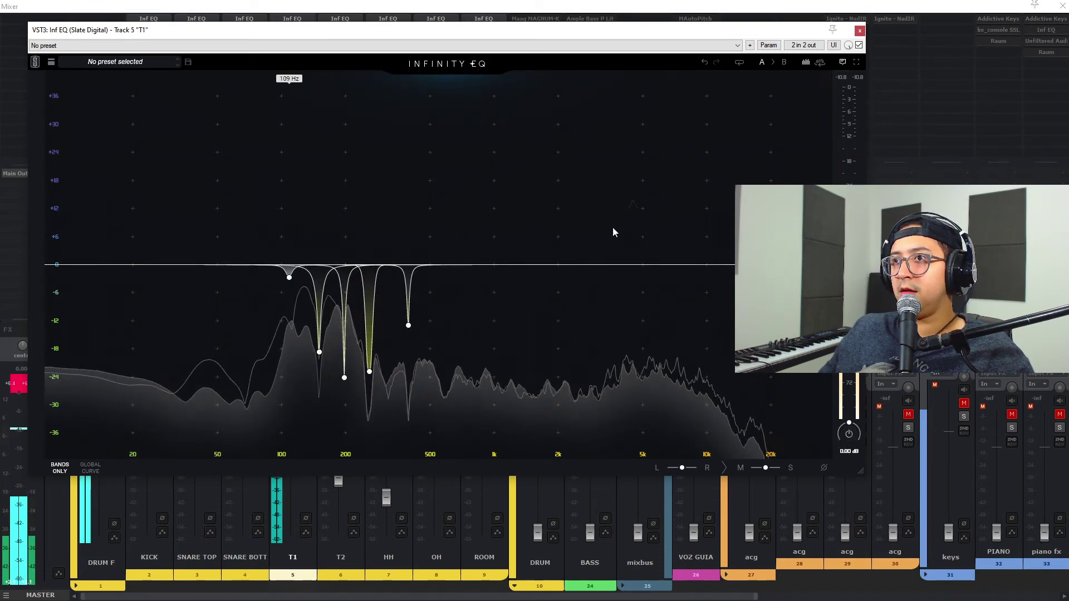
- Audition the 394 Hz band alone, deepen its cut to -36.0 dB, close T1's equalizer and stop playback
{"action": "left_click", "coordinate": [409, 342]}
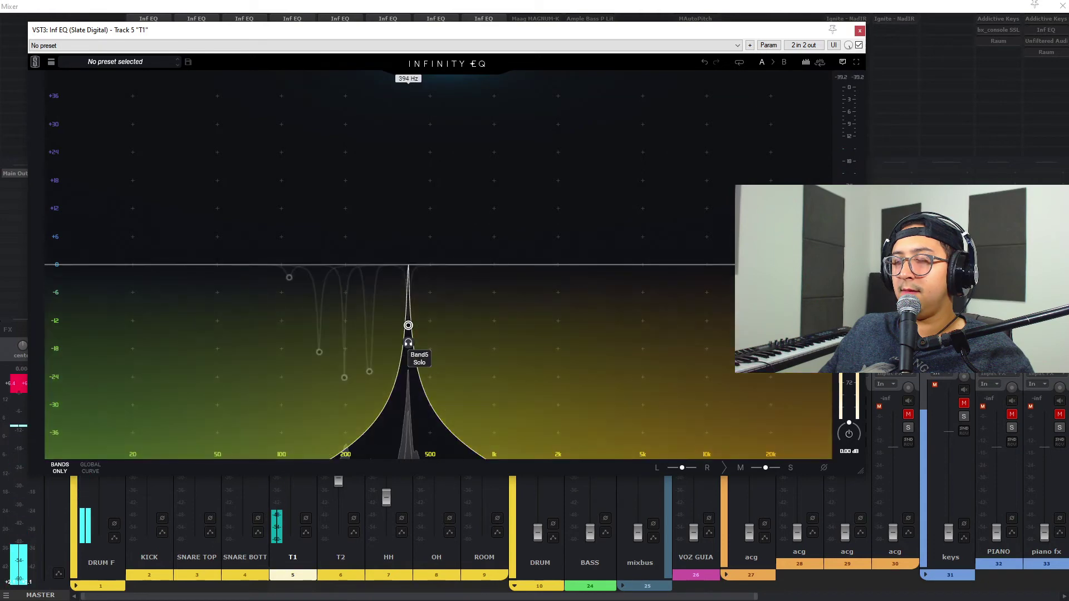
{"action": "left_click_drag", "start_coordinate": [408, 325], "coordinate": [408, 433]}
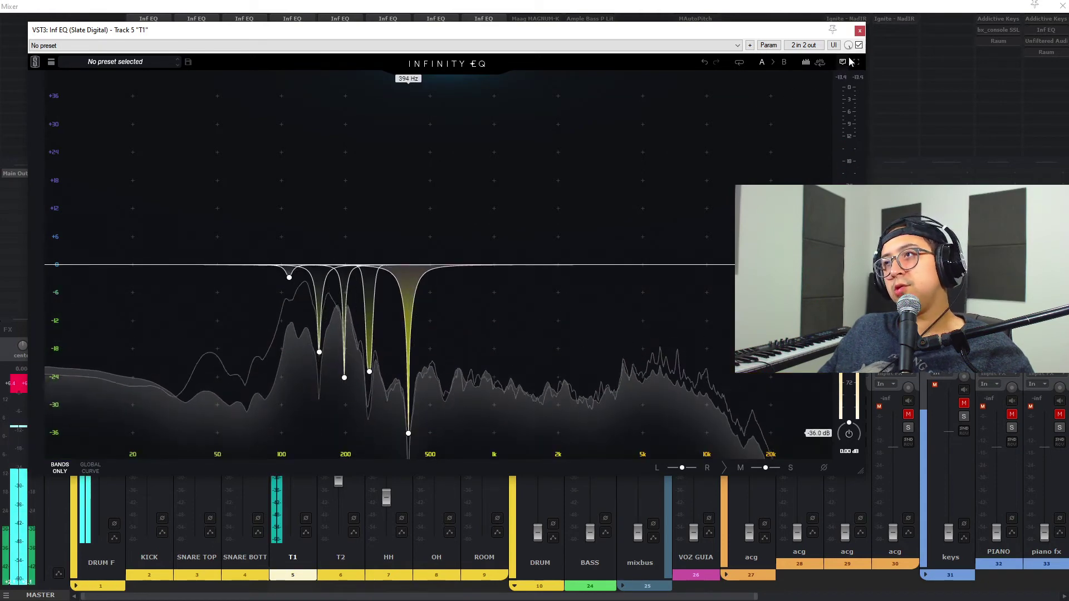
{"action": "left_click", "coordinate": [860, 32]}
{"action": "key", "text": "space"}
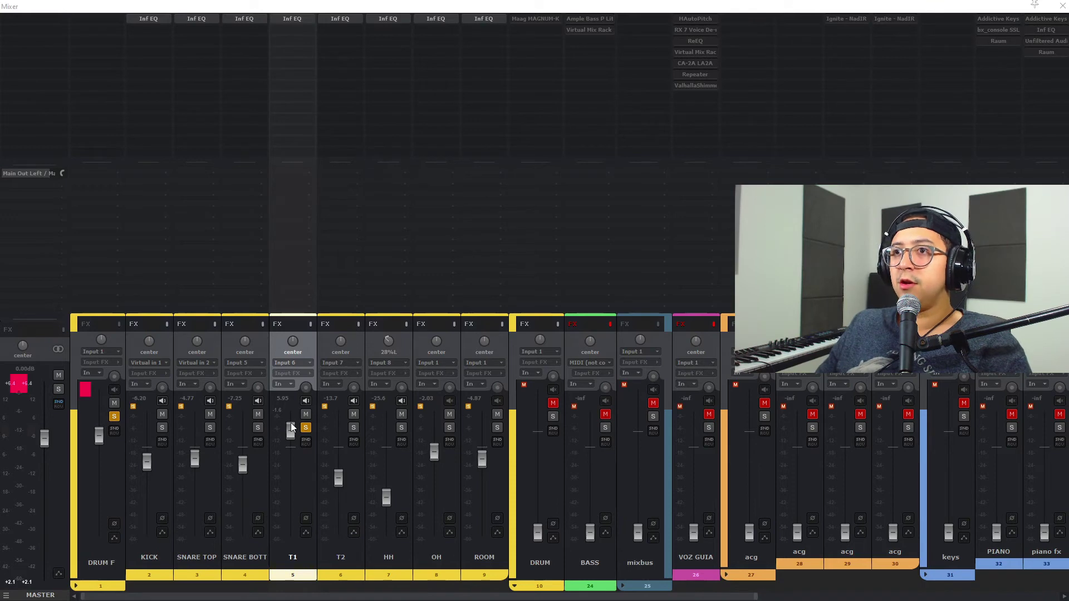
- Lower T1's fader fully and unsolo it, raise T2's fader to -5.74 dB and solo T2
{"action": "left_click_drag", "start_coordinate": [292, 431], "coordinate": [291, 572]}
{"action": "left_click", "coordinate": [305, 428]}
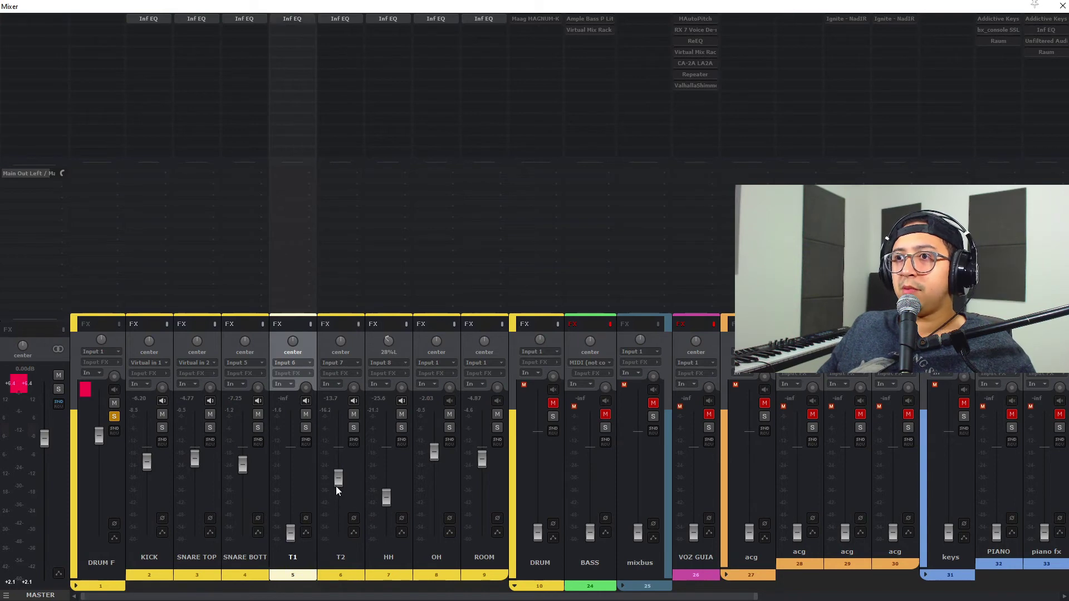
{"action": "left_click_drag", "start_coordinate": [336, 486], "coordinate": [336, 460]}
{"action": "left_click", "coordinate": [354, 427]}
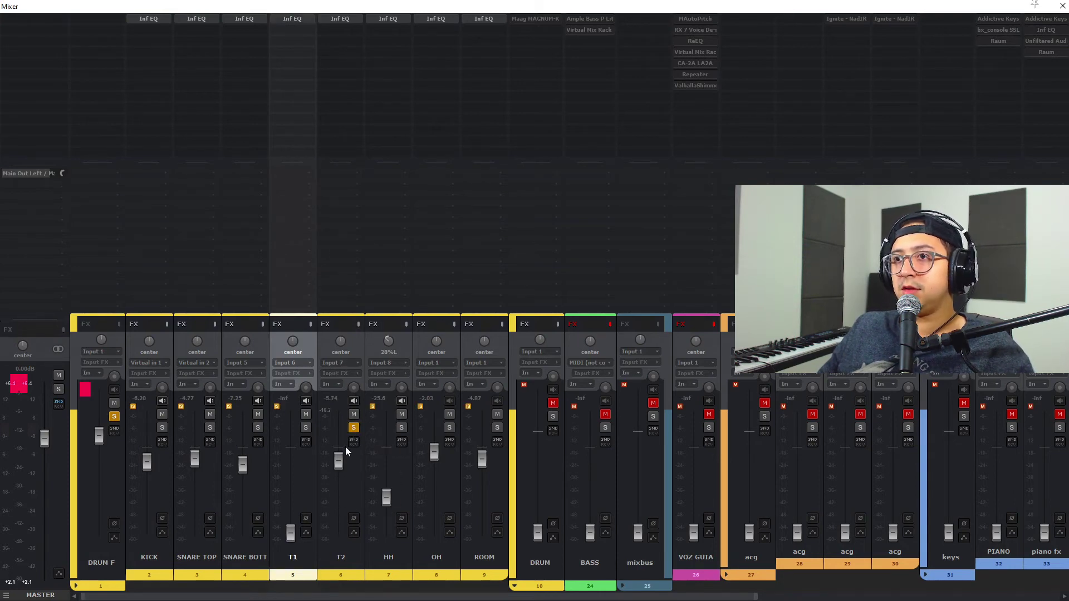
- Play T2 from bar 14 in the arrangement and open its Inf EQ
{"action": "key", "text": "ctrl+m"}
{"action": "scroll", "coordinate": [634, 176], "scroll_direction": "down", "scroll_amount": 5}
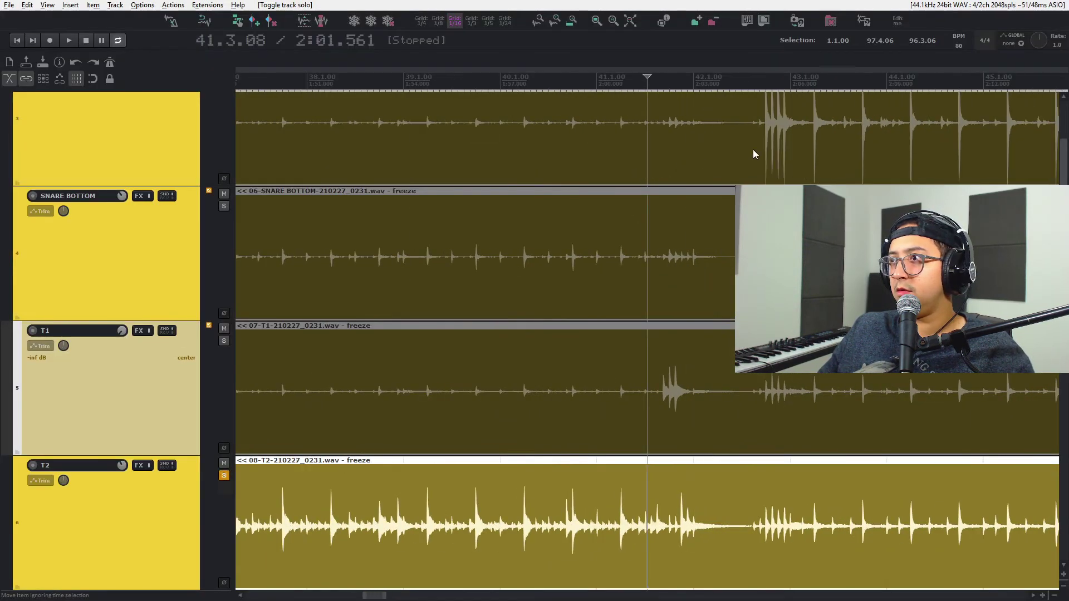
{"action": "scroll", "coordinate": [427, 99], "scroll_direction": "down", "scroll_amount": 12}
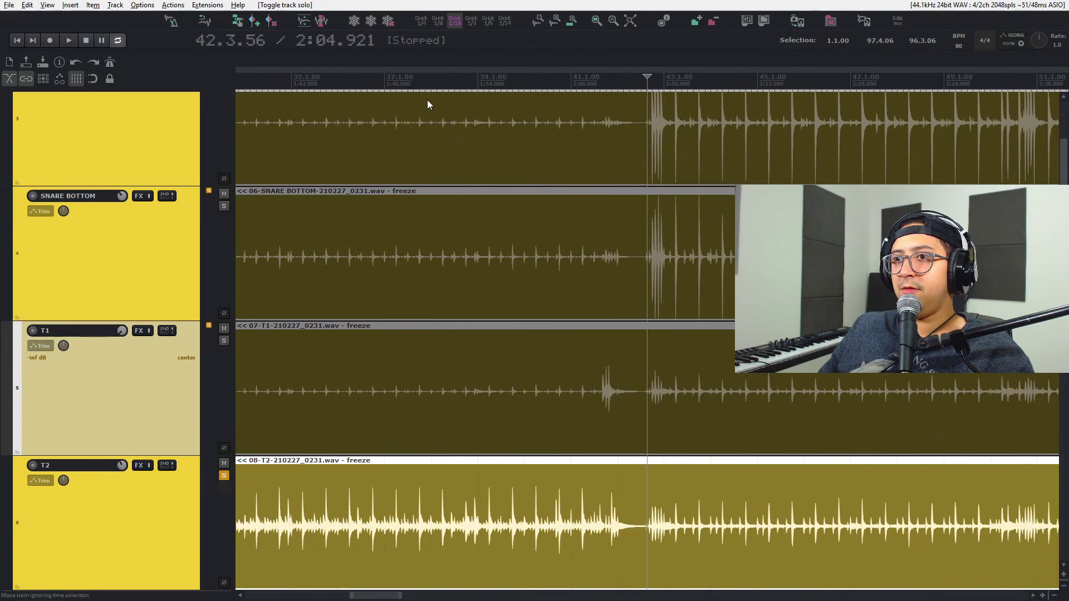
{"action": "left_click", "coordinate": [360, 93]}
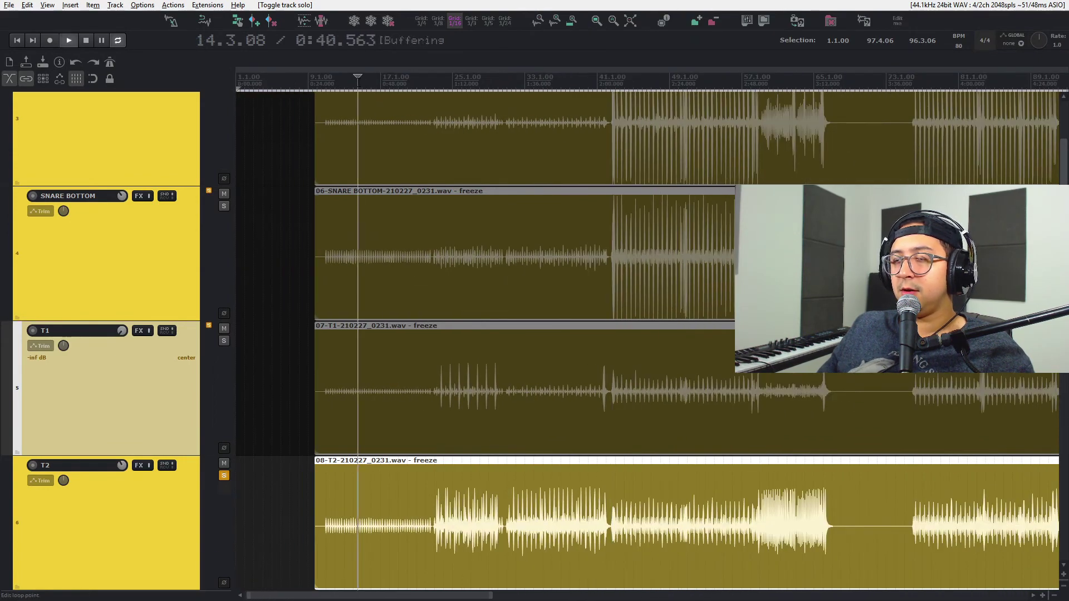
{"action": "key", "text": "ctrl+m"}
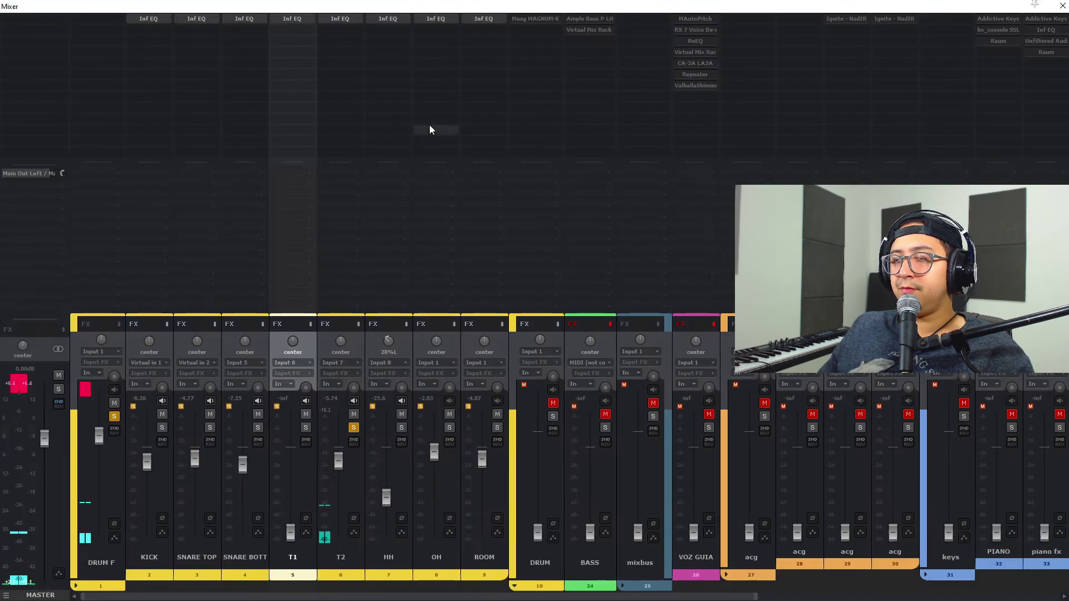
{"action": "left_click", "coordinate": [349, 19]}
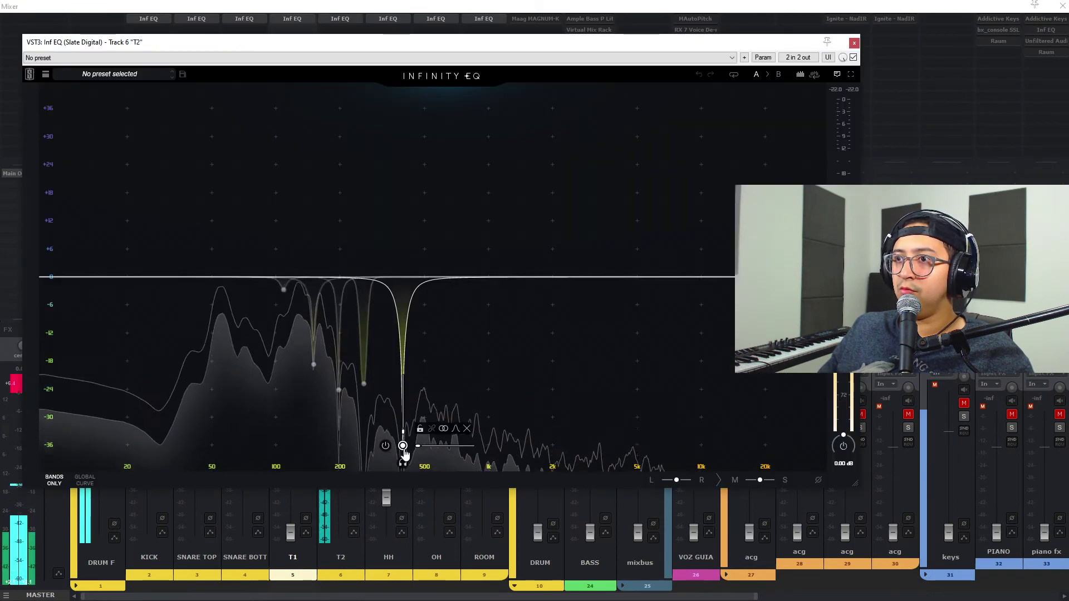
- Sweep a narrow test band in solo down to 143 Hz on T2, audition the 150 Hz cut and remove the test band
{"action": "left_click", "coordinate": [403, 462]}
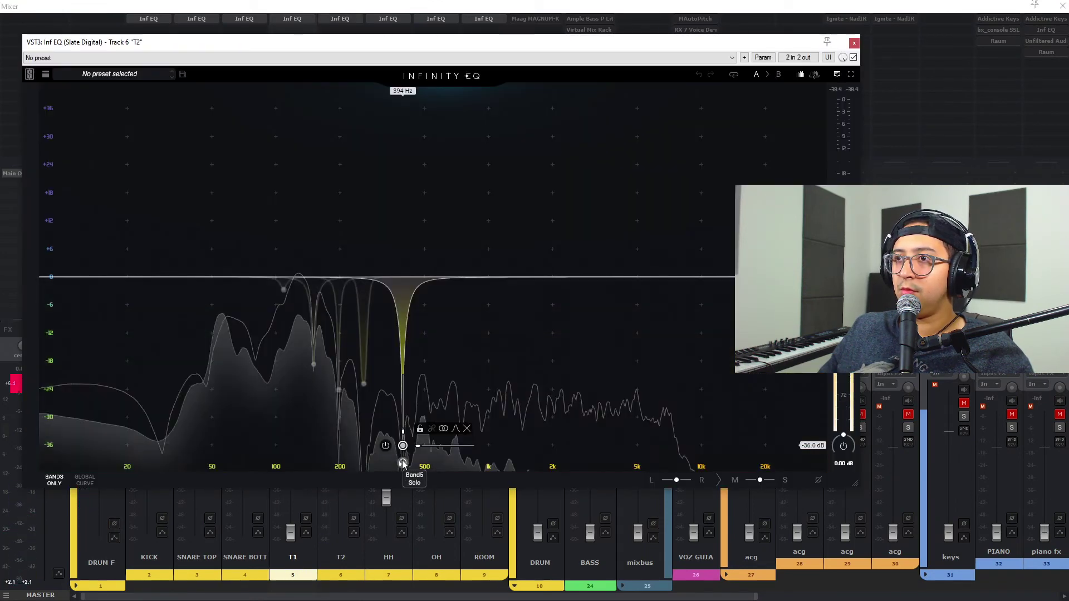
{"action": "double_click", "coordinate": [513, 239]}
{"action": "mouse_move", "coordinate": [555, 244]}
{"action": "left_mouse_down"}
{"action": "mouse_move", "coordinate": [296, 240]}
{"action": "mouse_move", "coordinate": [309, 240]}
{"action": "left_mouse_up"}
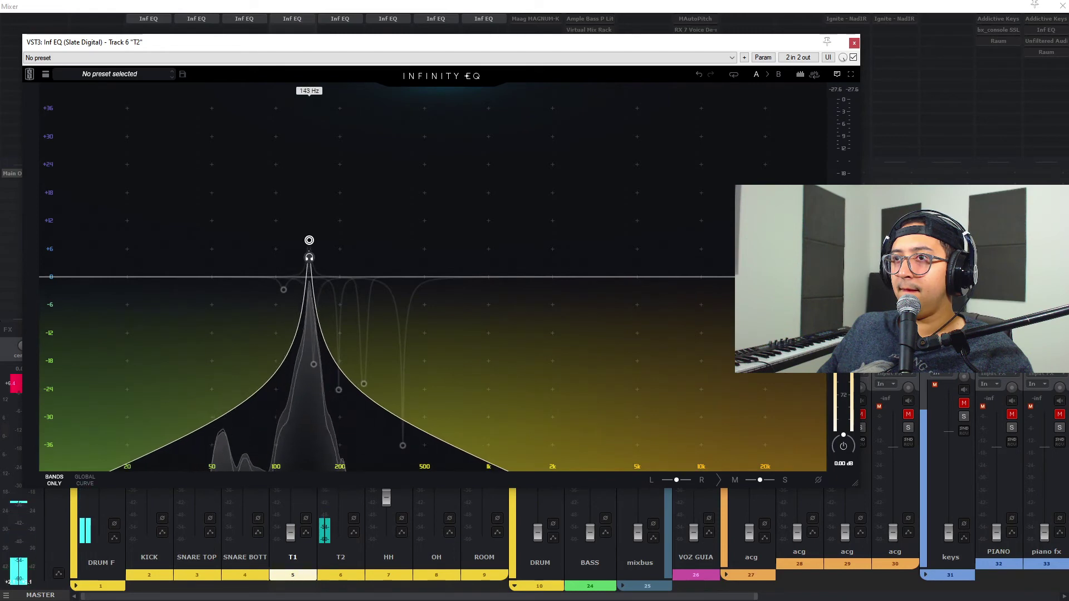
{"action": "left_click", "coordinate": [313, 381]}
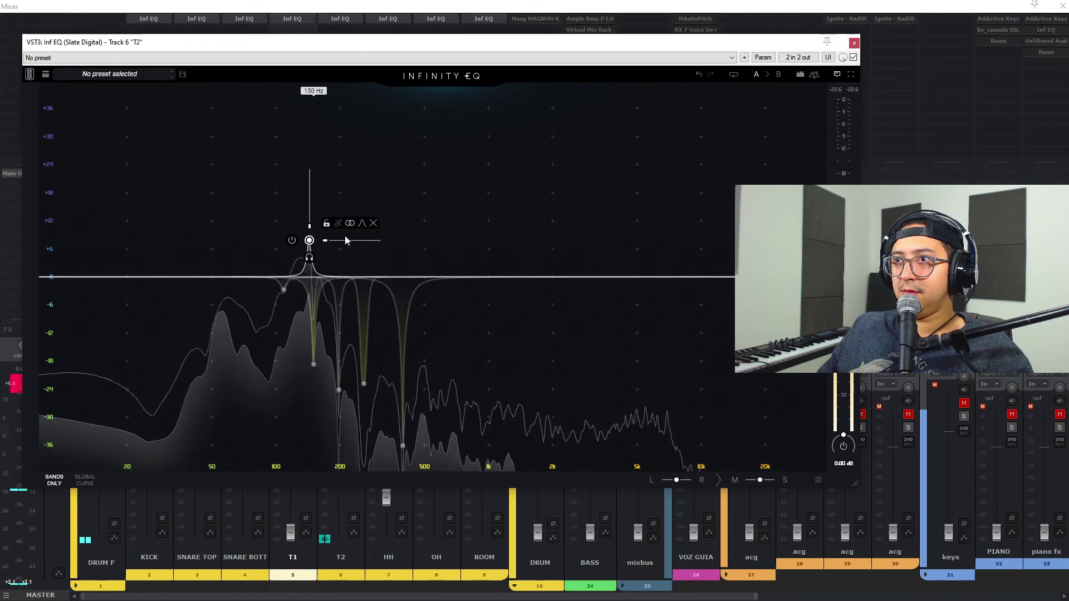
{"action": "left_click", "coordinate": [368, 224]}
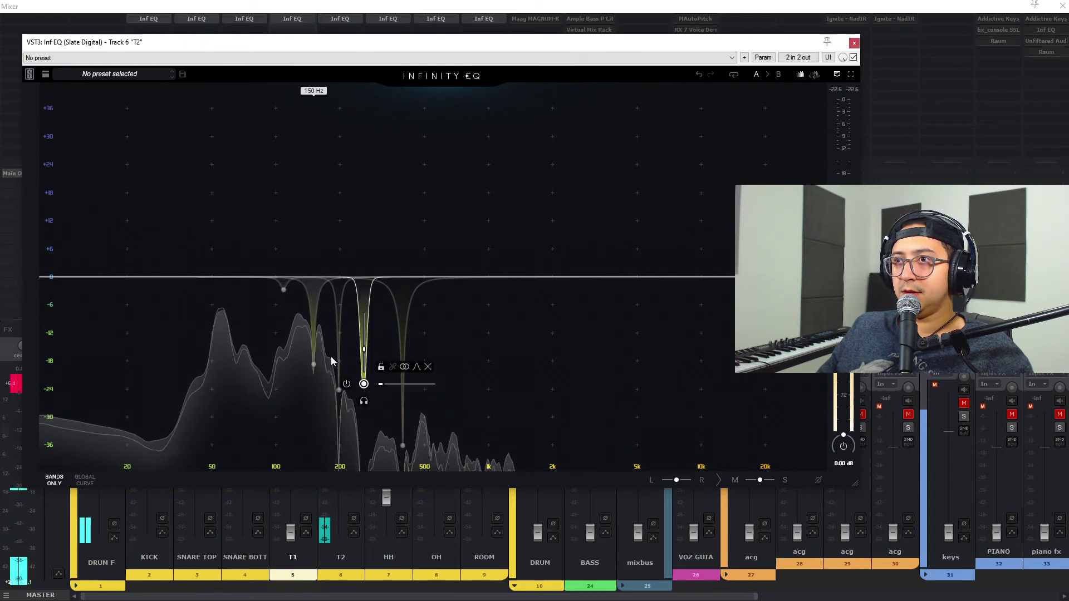
- Move T2's 150 Hz cut to 140 Hz at -35.3 dB and its lowest cut to 93.5 Hz at about -3.5 dB, closing the equalizer
{"action": "left_click_drag", "start_coordinate": [313, 365], "coordinate": [307, 398]}
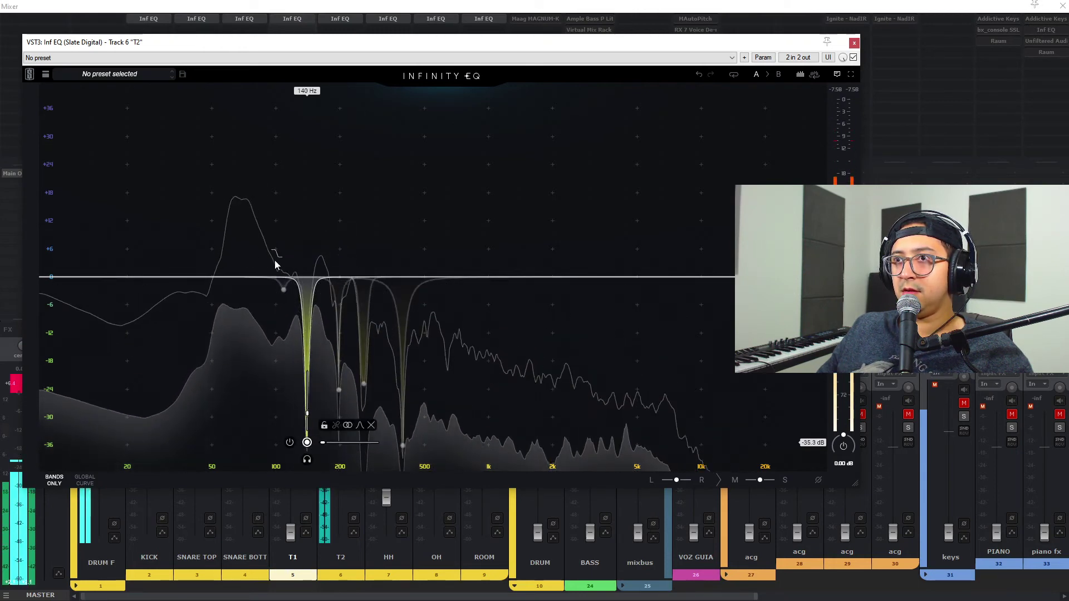
{"action": "mouse_move", "coordinate": [284, 290]}
{"action": "left_mouse_down"}
{"action": "mouse_move", "coordinate": [259, 289]}
{"action": "mouse_move", "coordinate": [269, 293]}
{"action": "left_mouse_up"}
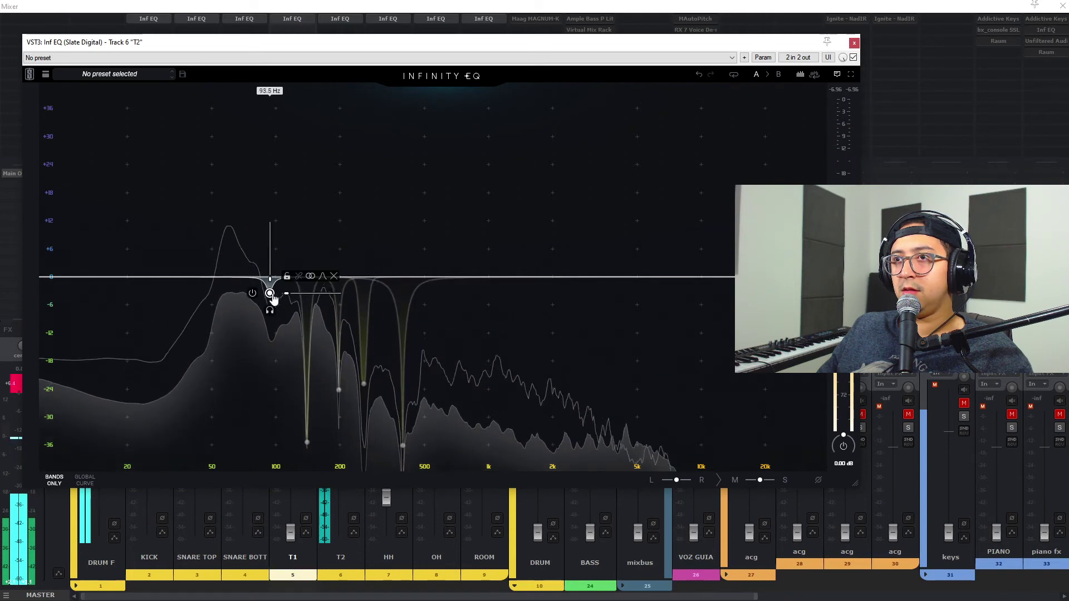
{"action": "left_click", "coordinate": [854, 43]}
- Reopen T2's Inf EQ, move its 93.5 Hz band in solo to just above the 140 Hz cut at about -31 dB, and close the equalizer
{"action": "key", "text": "ctrl+m"}
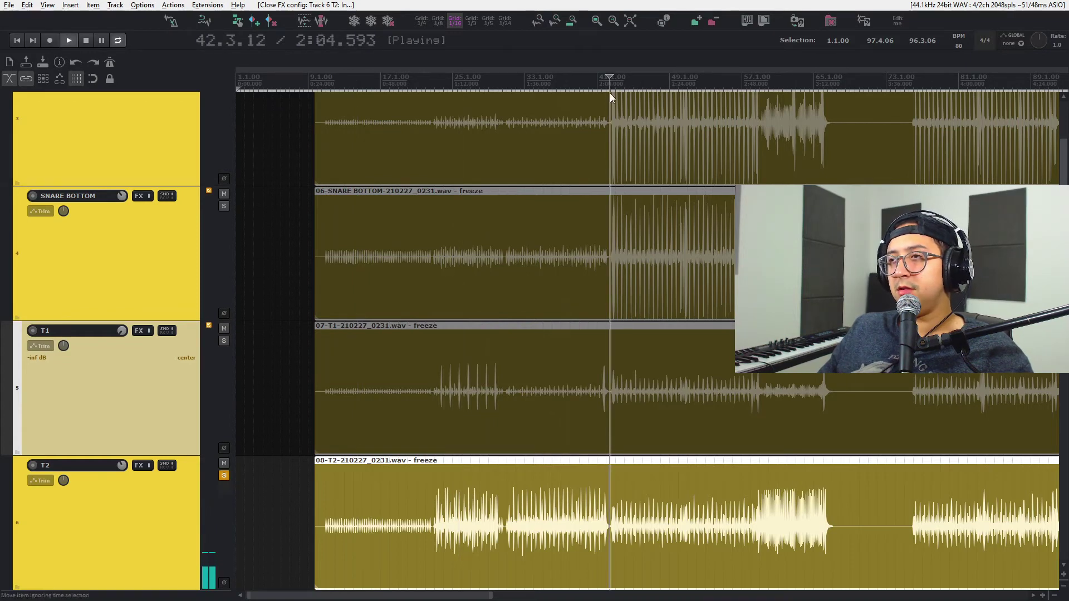
{"action": "key", "text": "ctrl+m"}
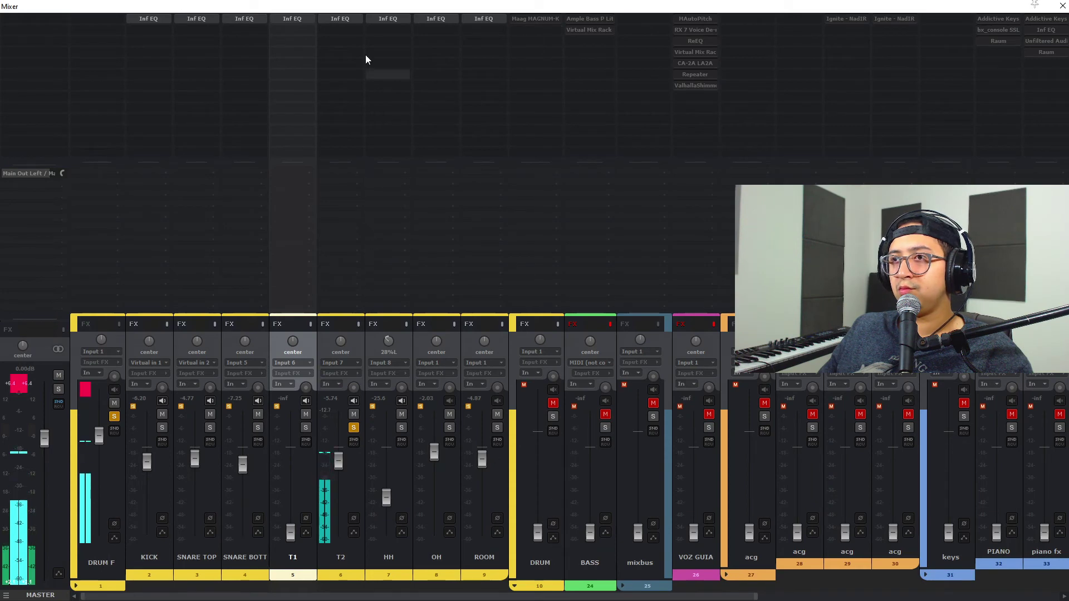
{"action": "left_click", "coordinate": [347, 18]}
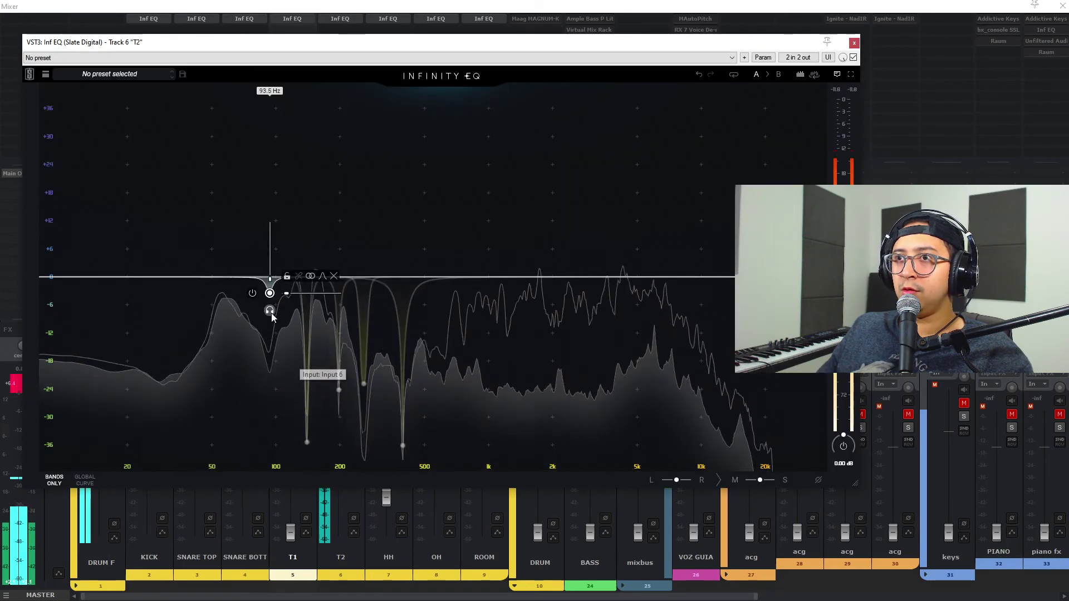
{"action": "left_click_drag", "start_coordinate": [270, 311], "coordinate": [309, 310]}
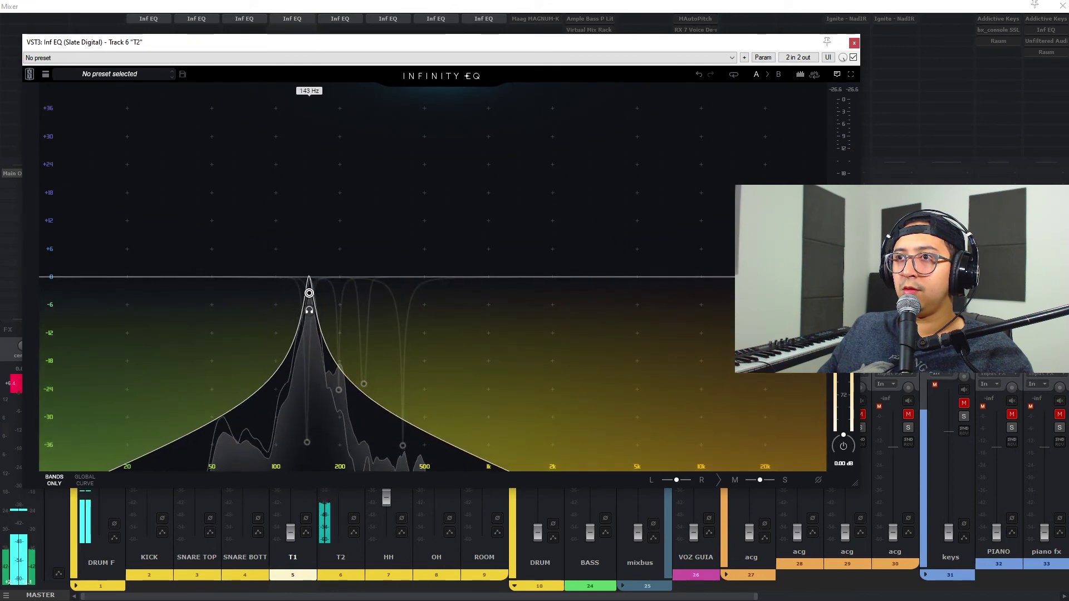
{"action": "left_click_drag", "start_coordinate": [309, 310], "coordinate": [312, 422]}
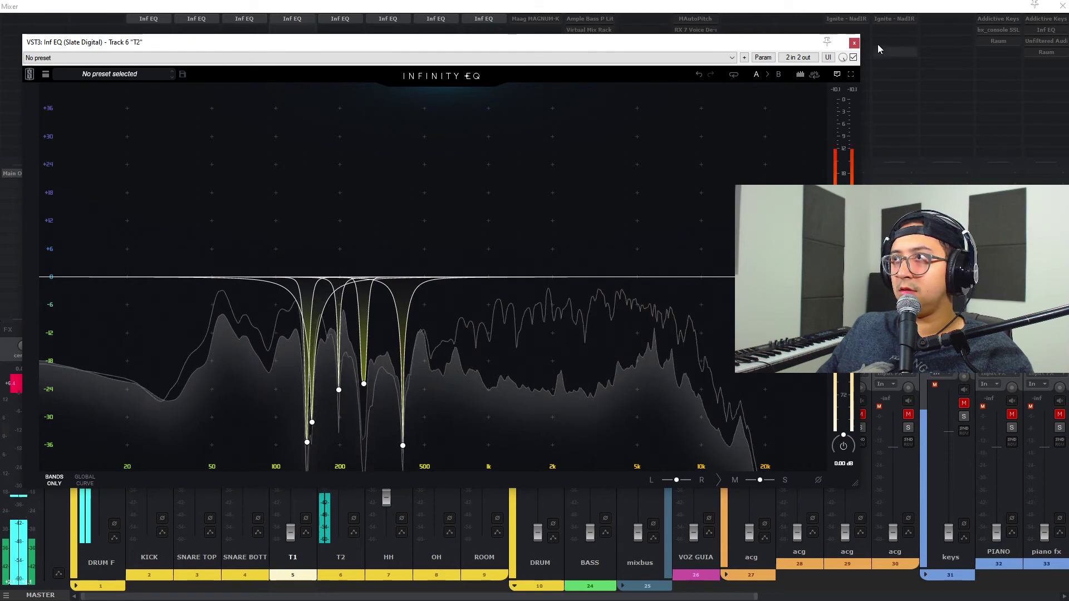
{"action": "left_click", "coordinate": [854, 42]}
- Zoom into the tom fill in the arrangement and play T2 from within bar 41
{"action": "key", "text": "ctrl+m"}
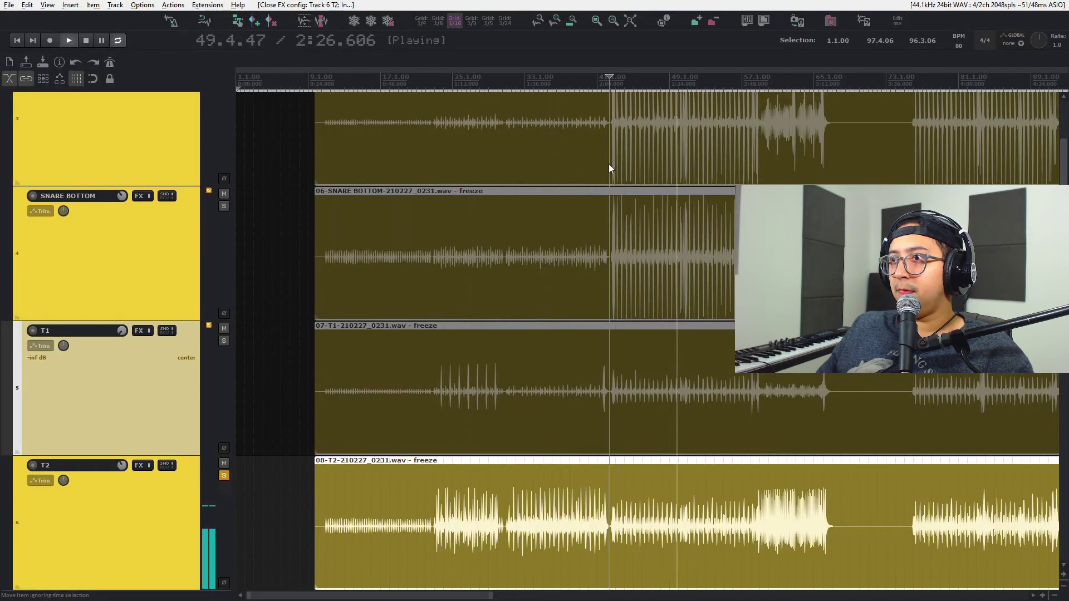
{"action": "key", "text": "space"}
{"action": "scroll", "coordinate": [621, 176], "scroll_direction": "up", "scroll_amount": 5}
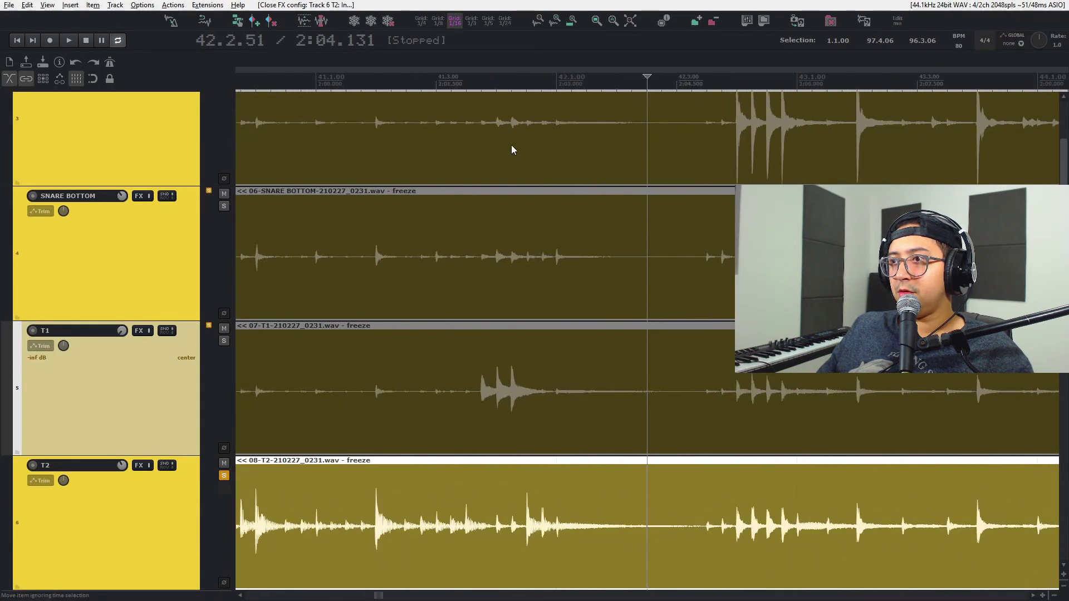
{"action": "left_click", "coordinate": [469, 77]}
{"action": "key", "text": "space"}
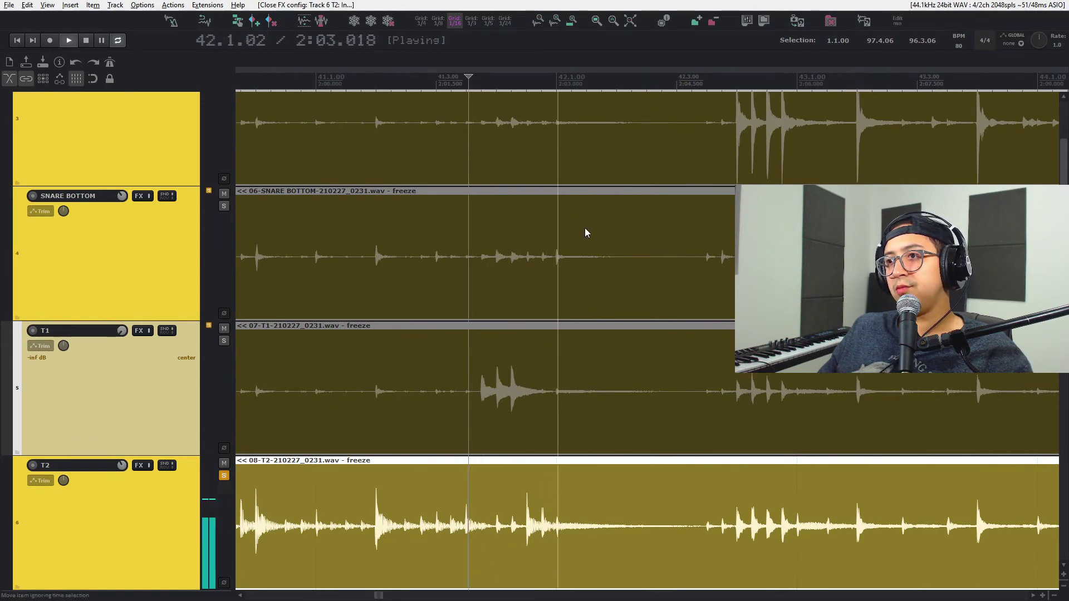
{"action": "key", "text": "space"}
{"action": "left_click", "coordinate": [366, 76]}
{"action": "key", "text": "space"}
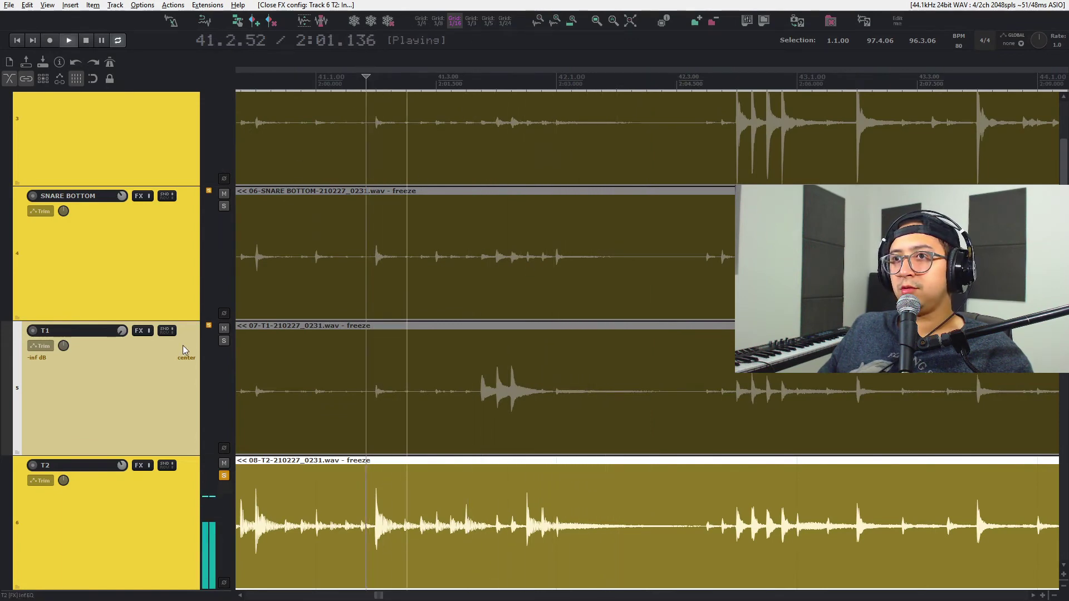
- Solo T1 together with T2, raise T1's fader to -5.58 dB and play the tom fill
{"action": "left_click", "coordinate": [224, 340]}
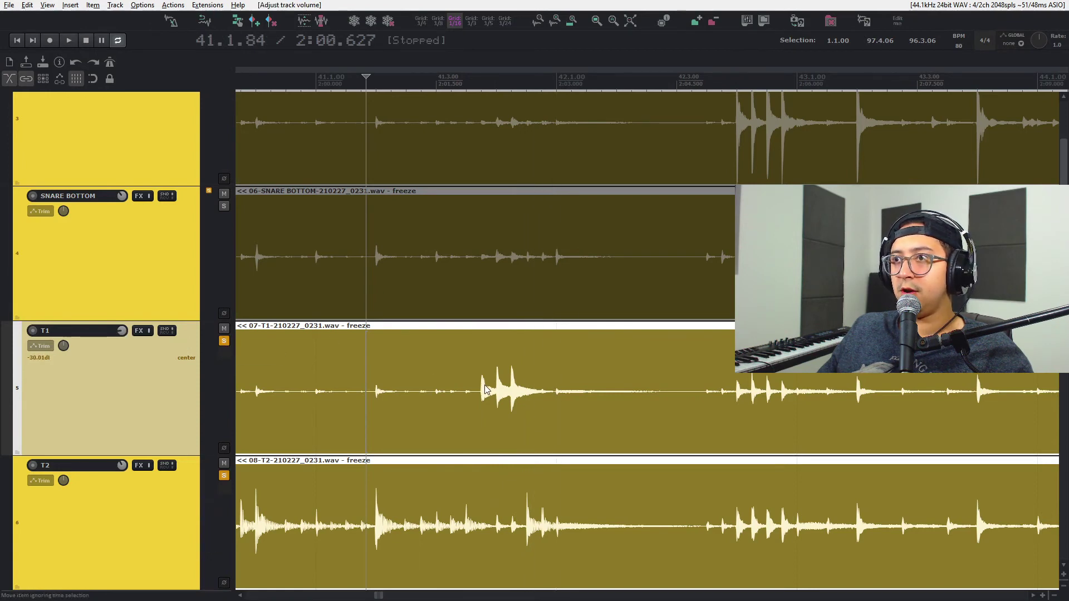
{"action": "key", "text": "ctrl+m"}
{"action": "key", "text": "space"}
{"action": "left_click_drag", "start_coordinate": [290, 489], "coordinate": [291, 460]}
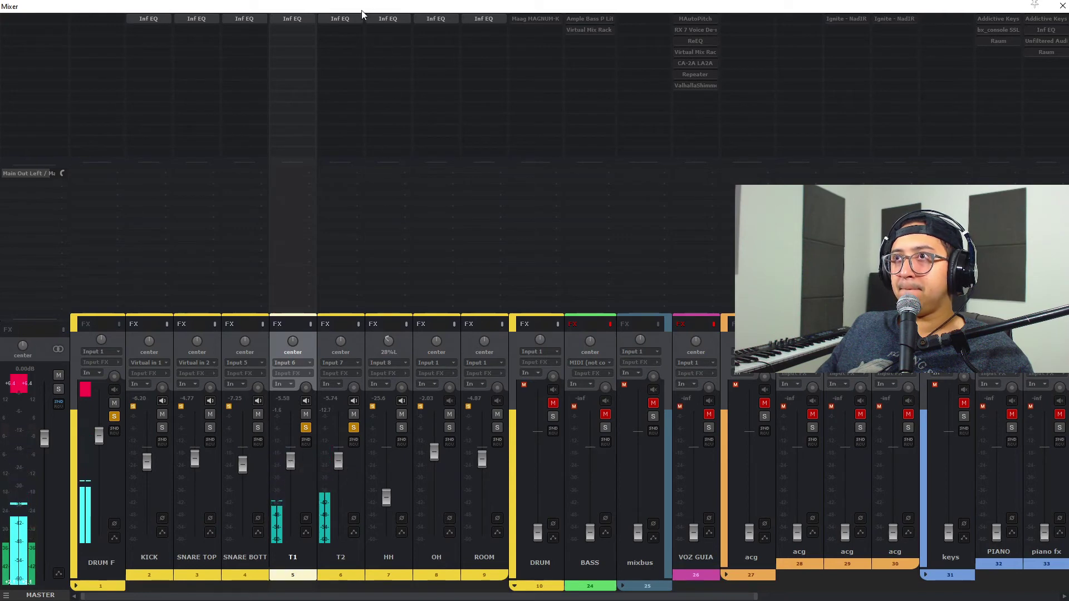
- Select T1 and T2 and compare both toms with their effects disabled and enabled during playback
{"action": "left_click", "coordinate": [352, 496]}
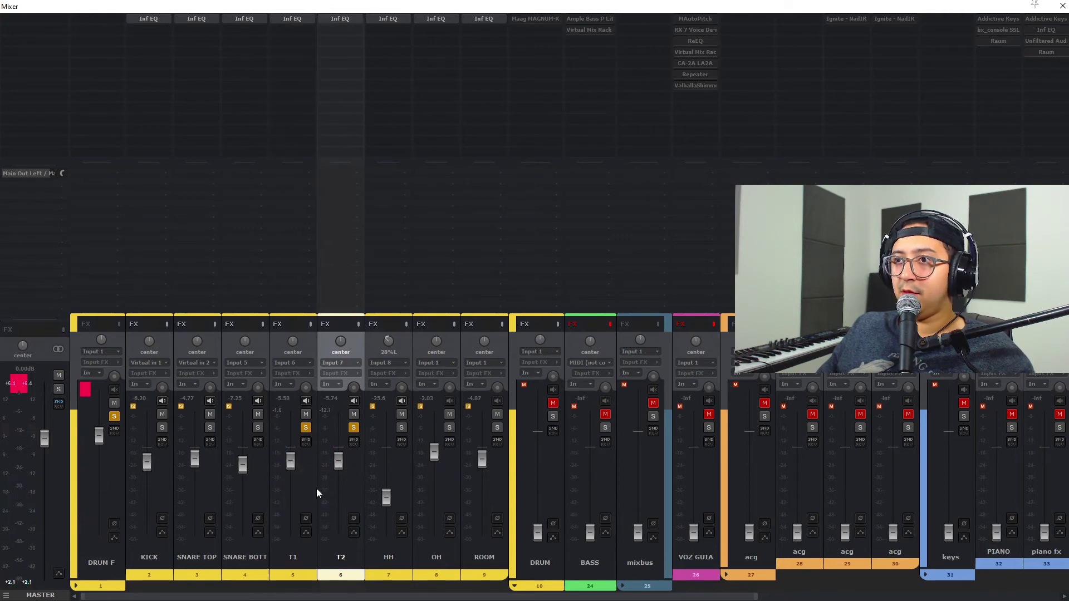
{"action": "left_click", "coordinate": [310, 488], "text": "ctrl"}
{"action": "left_click", "coordinate": [311, 324]}
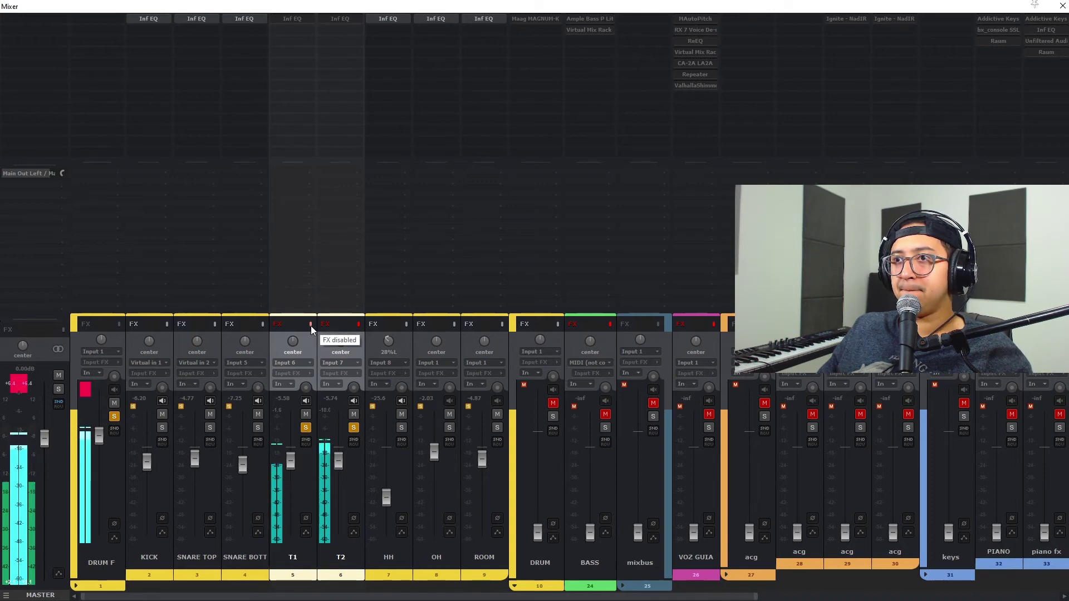
{"action": "left_click", "coordinate": [310, 325]}
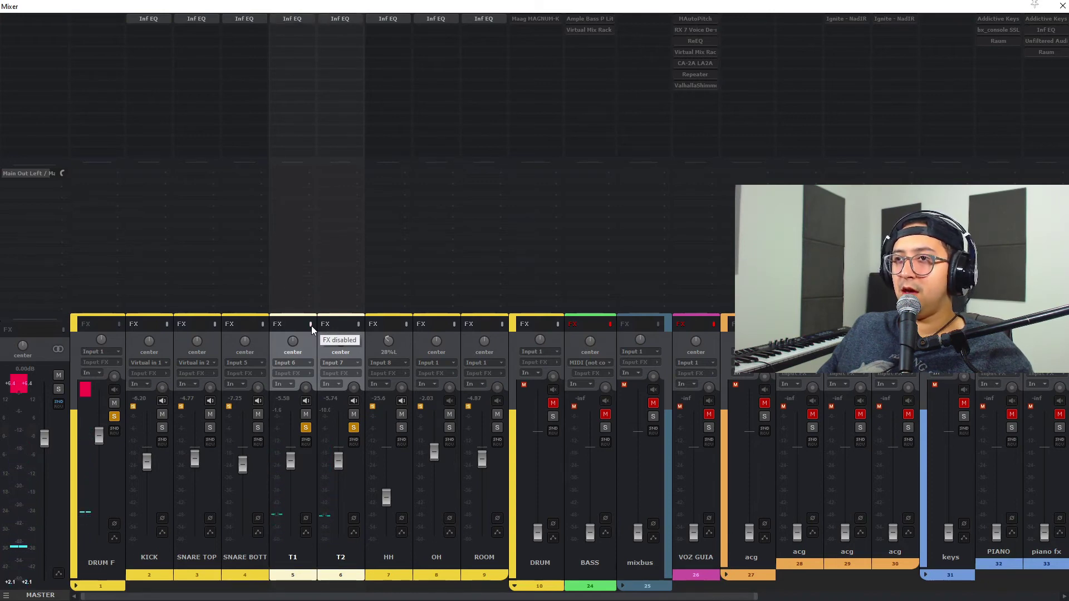
- Set T2's fader to -8.70 dB and T1's to -5.84 dB, and unsolo both toms
{"action": "left_click", "coordinate": [340, 467]}
{"action": "left_click_drag", "start_coordinate": [335, 459], "coordinate": [336, 462]}
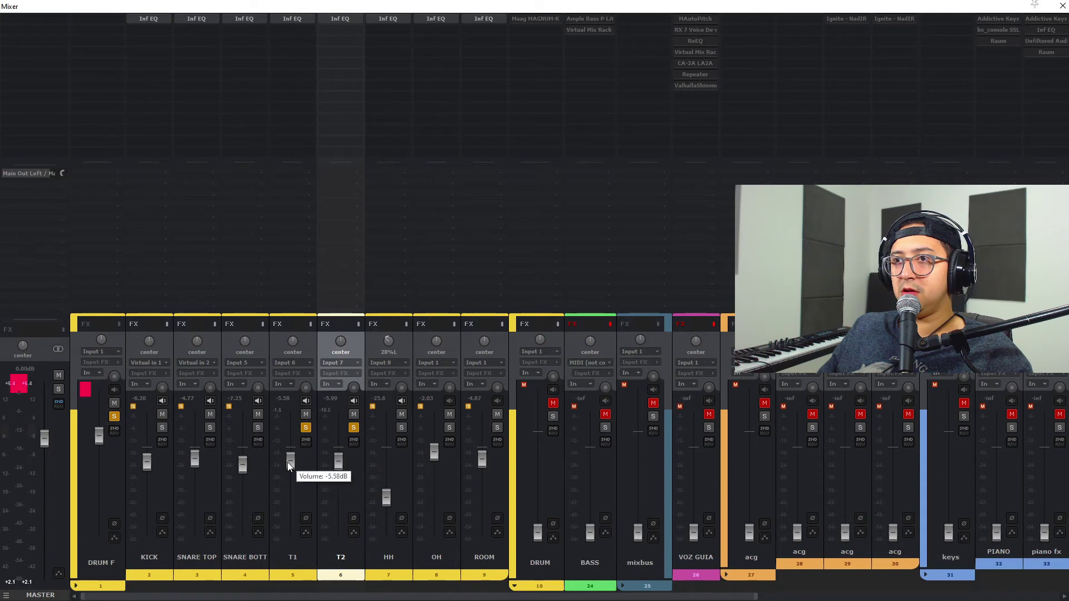
{"action": "left_click", "coordinate": [406, 476]}
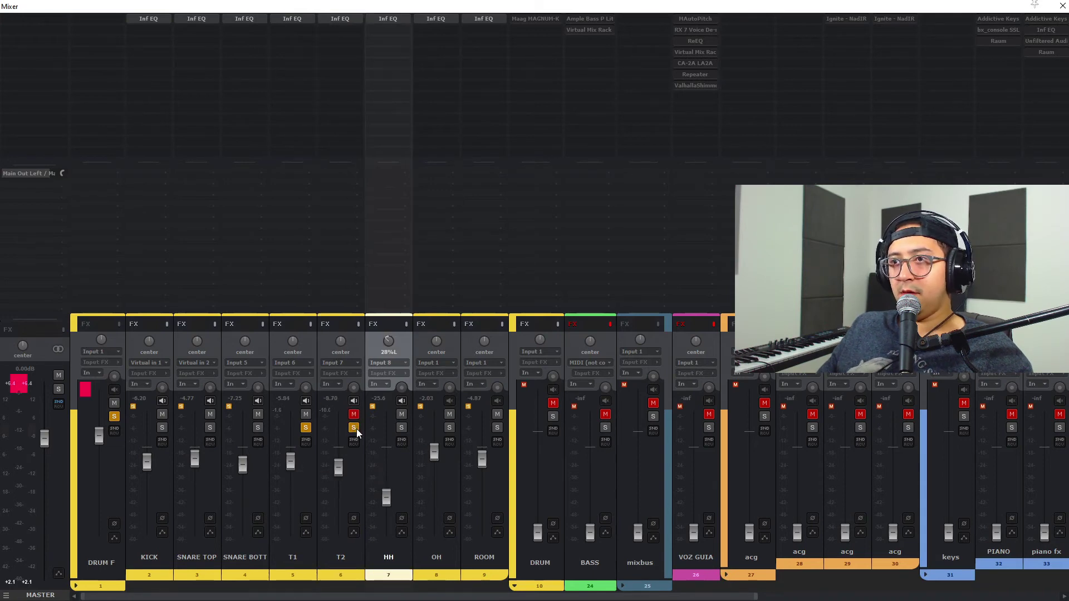
{"action": "left_click", "coordinate": [353, 428]}
{"action": "left_click", "coordinate": [306, 427]}
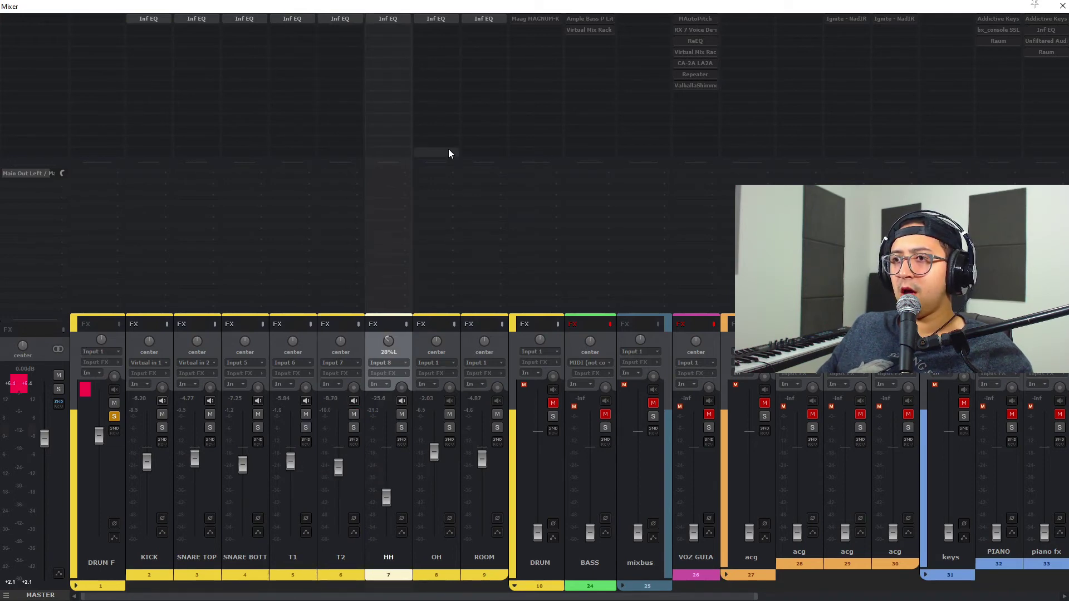
- Keep Inf EQ on the HH track, solo HH and raise its fader to -13.6 dB
{"action": "left_click", "coordinate": [389, 20], "text": "alt"}
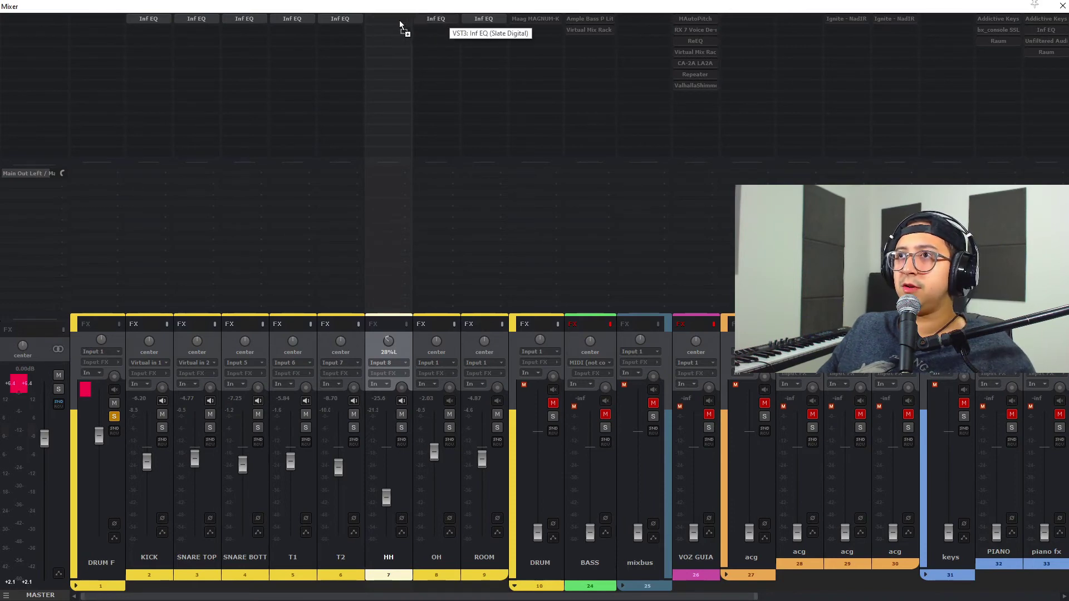
{"action": "left_click_drag", "start_coordinate": [400, 21], "coordinate": [399, 20]}
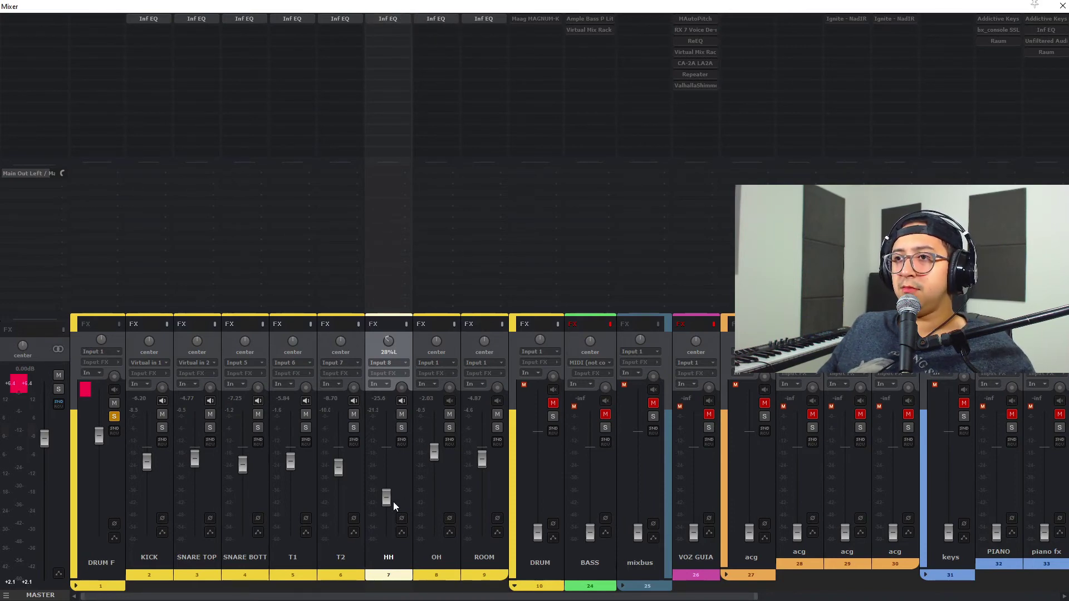
{"action": "left_click", "coordinate": [401, 428]}
{"action": "left_click_drag", "start_coordinate": [384, 499], "coordinate": [388, 479]}
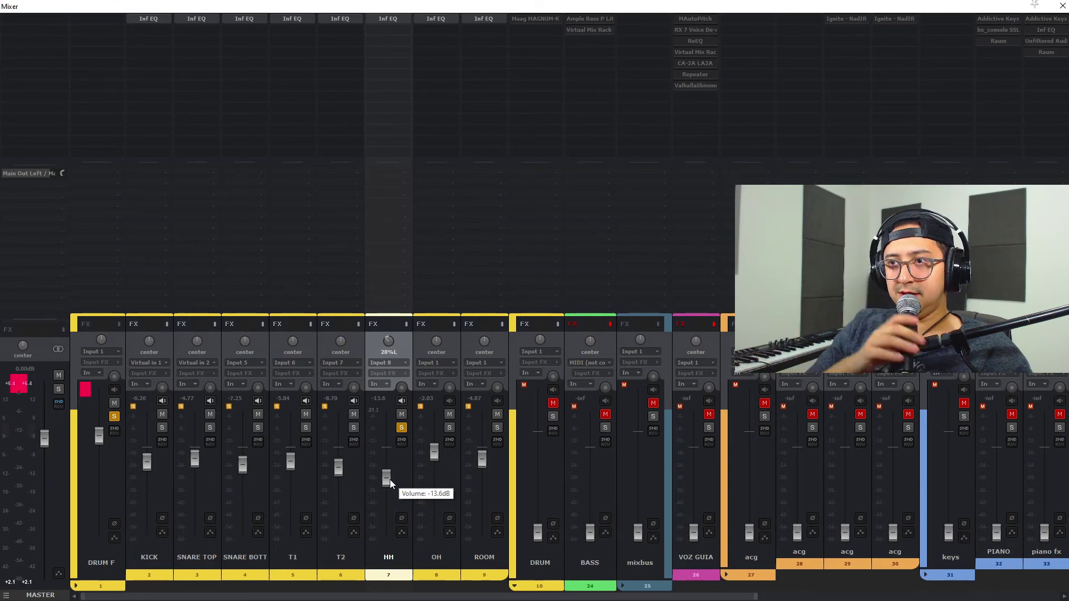
- Audition HH with its Inf EQ bypassed and look in the arrangement for a louder hi-hat passage to play
{"action": "left_click", "coordinate": [398, 23]}
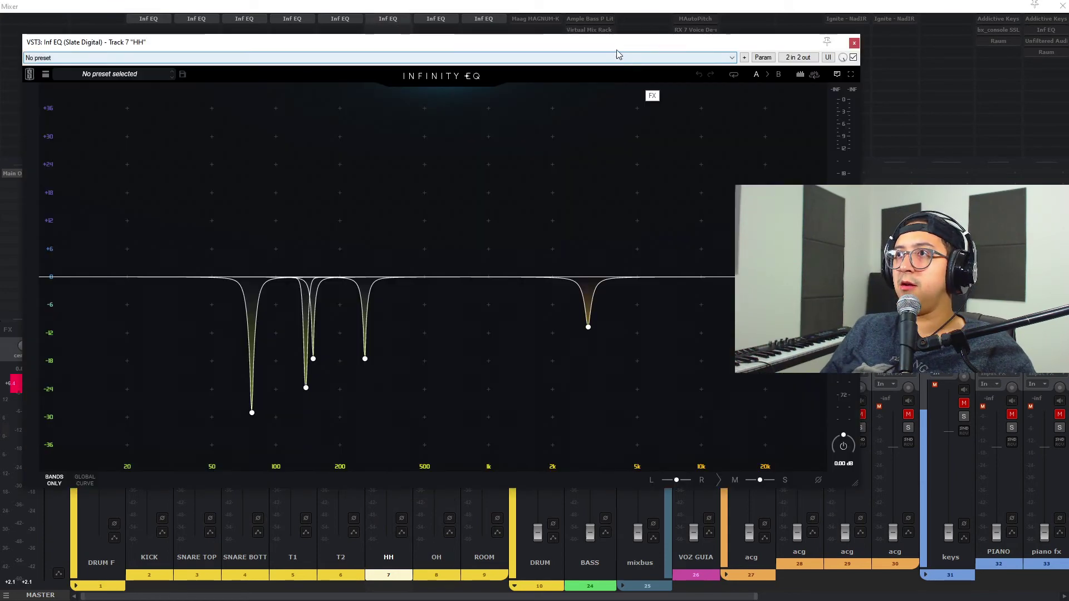
{"action": "left_click", "coordinate": [841, 445]}
{"action": "key", "text": "space"}
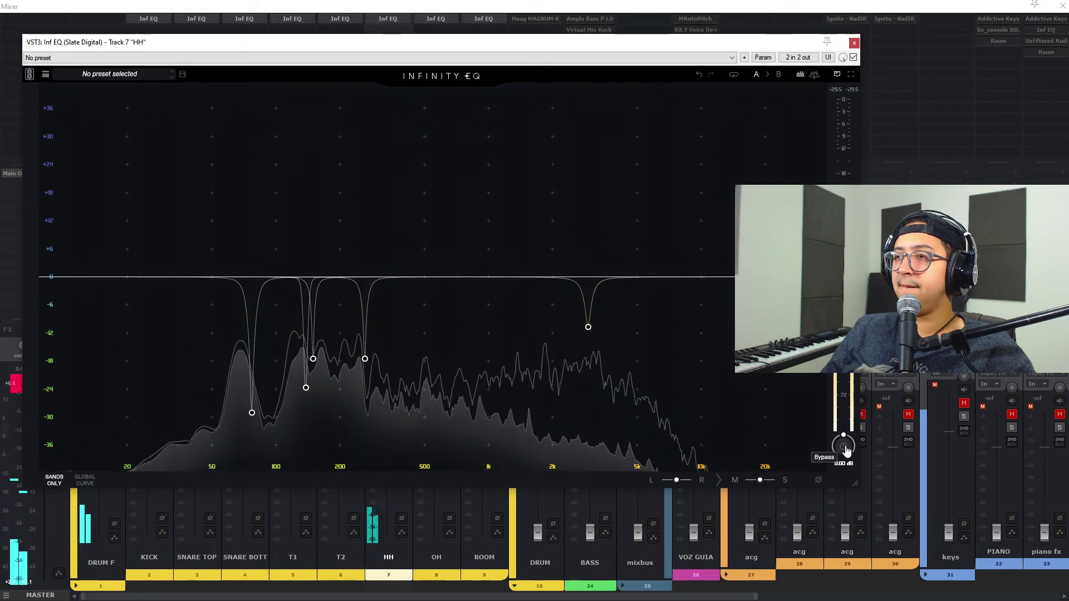
{"action": "left_click", "coordinate": [854, 42]}
{"action": "key", "text": "ctrl+m"}
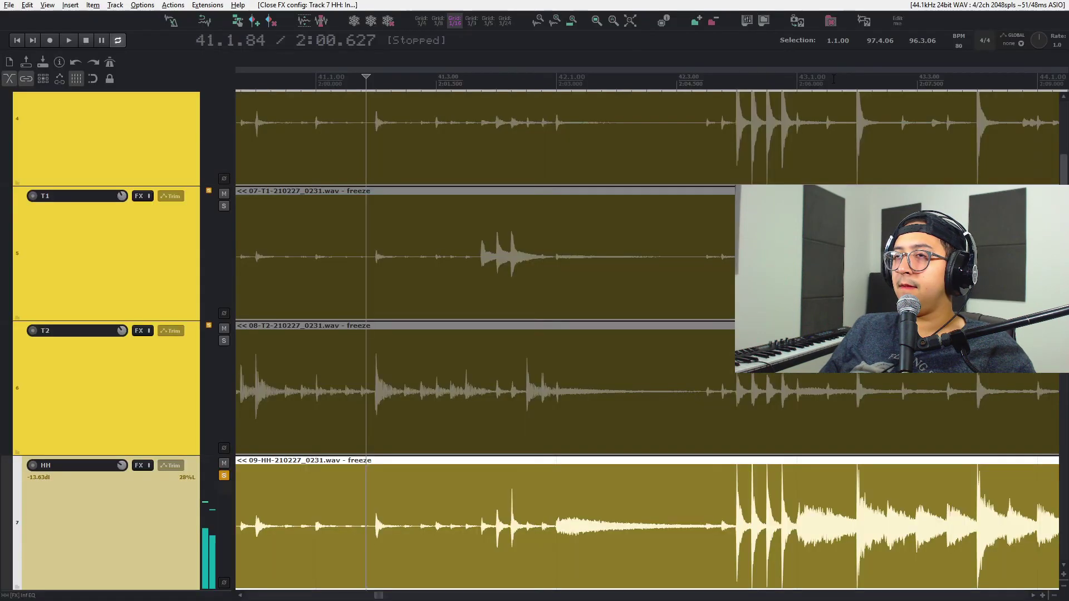
{"action": "scroll", "coordinate": [867, 132], "scroll_direction": "down", "scroll_amount": 3}
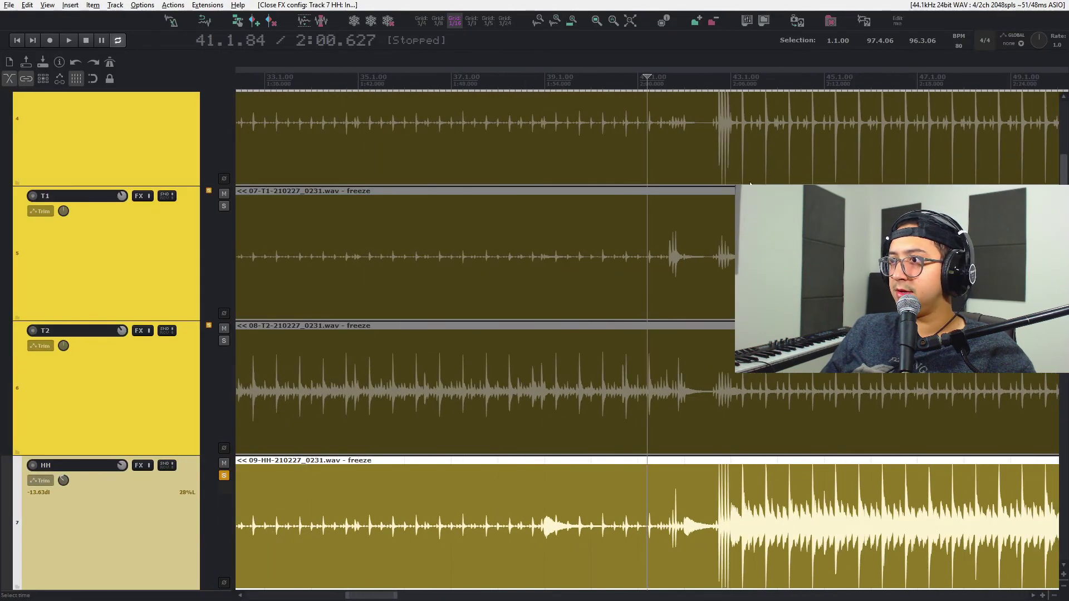
{"action": "key", "text": "ctrl+m"}
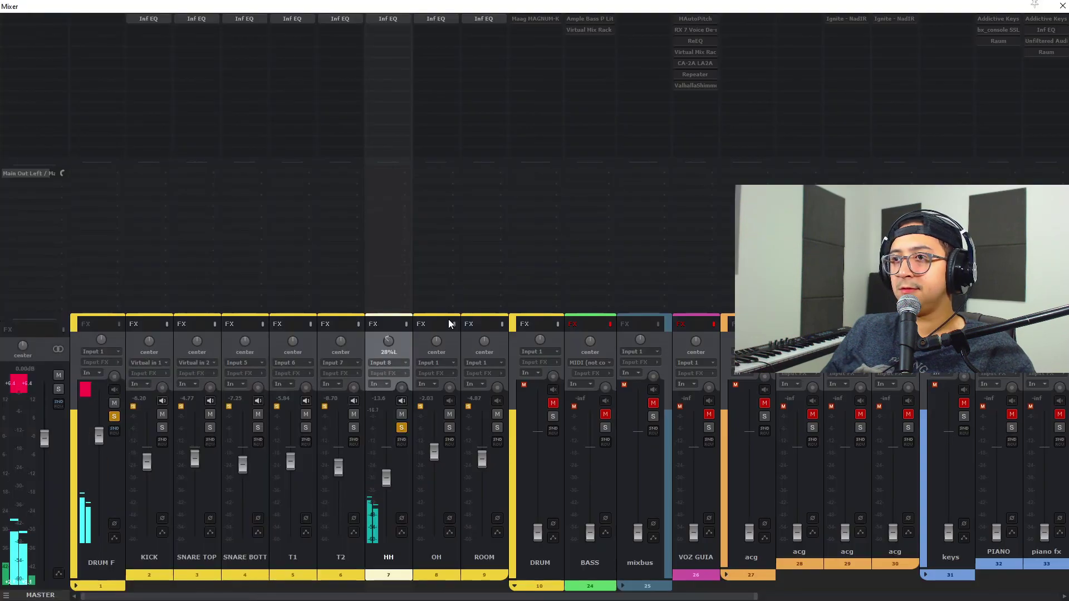
- Compare HH with its Inf EQ bypassed and active during playback, leave it active and close the equalizer
{"action": "left_click", "coordinate": [399, 22]}
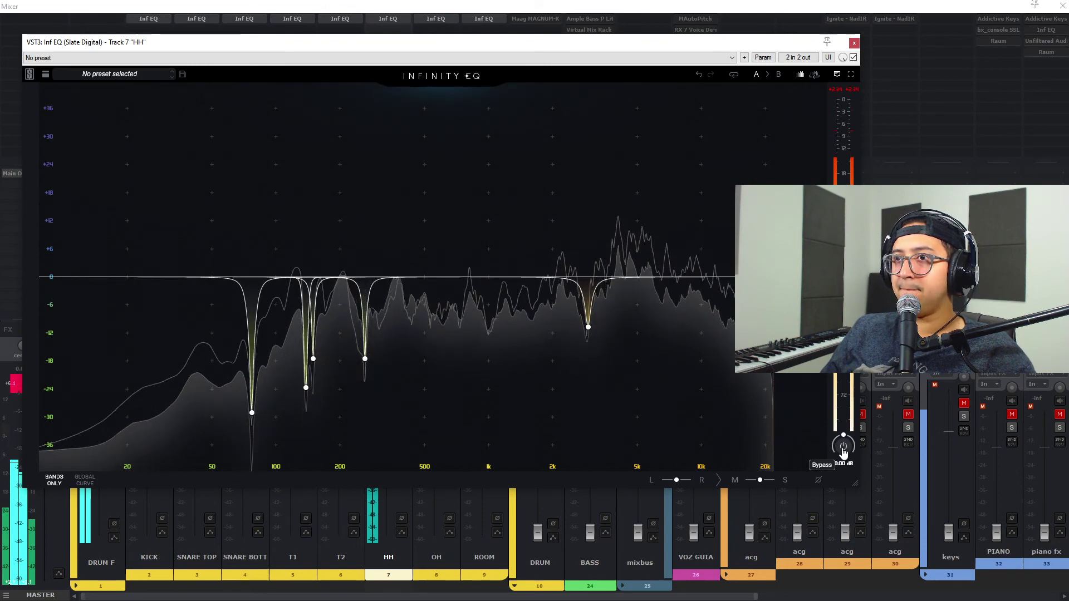
{"action": "left_click", "coordinate": [844, 450]}
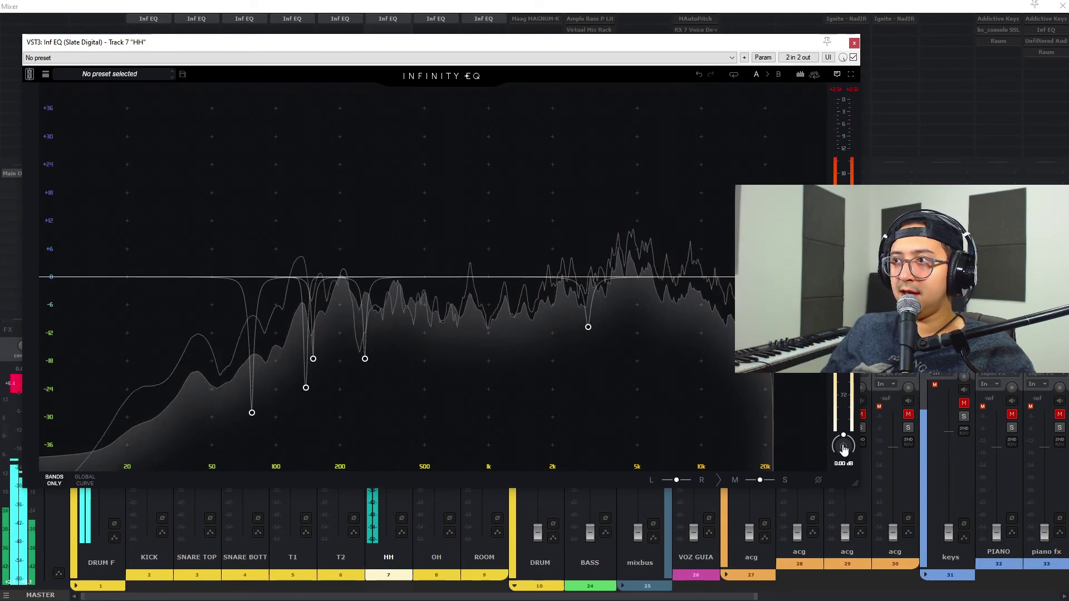
{"action": "left_click", "coordinate": [844, 450]}
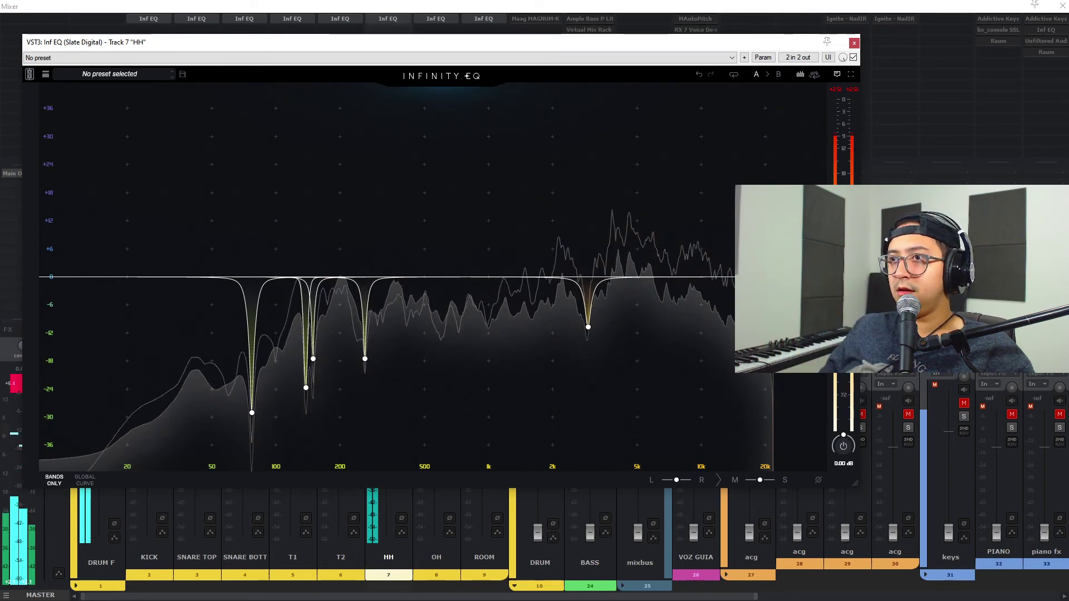
{"action": "left_click", "coordinate": [854, 45]}
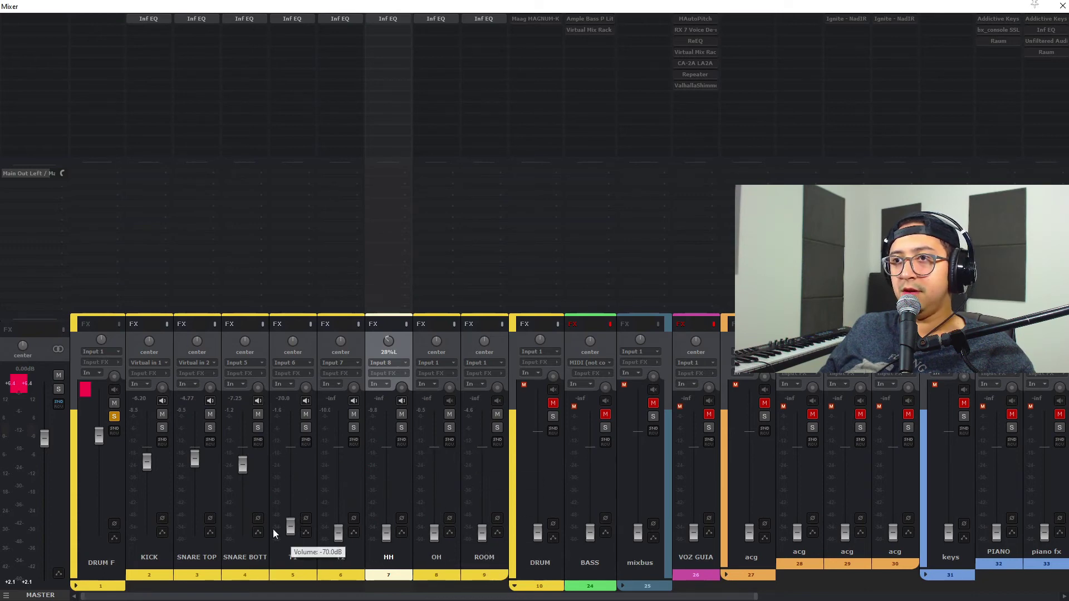
- Lower the individual drum track faders fully, bring OH back up to -6.41 dB and reset the master's peak reading
{"action": "left_click_drag", "start_coordinate": [199, 469], "coordinate": [199, 557]}
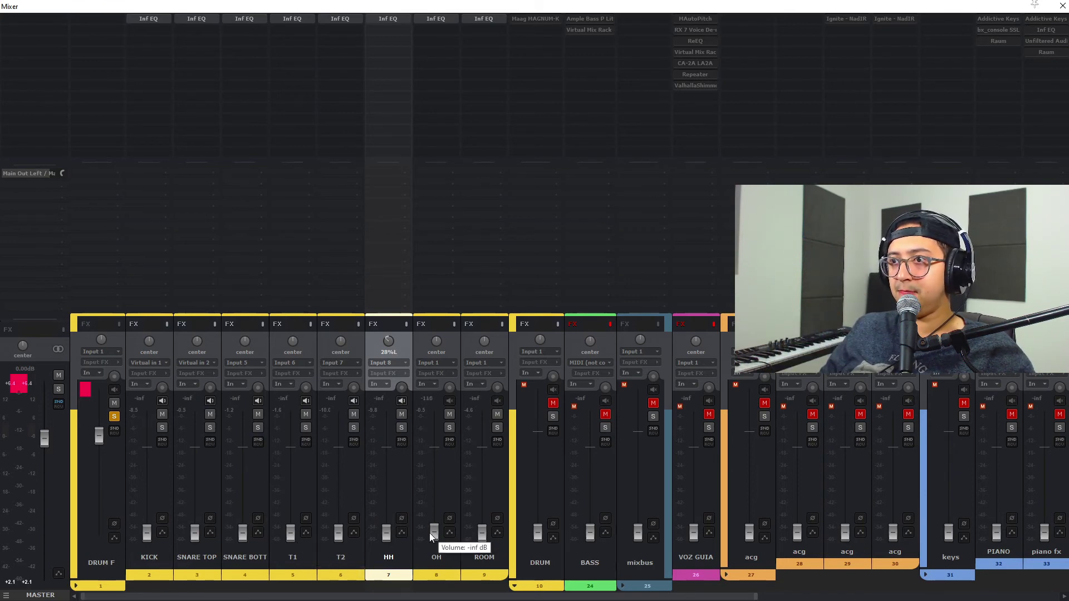
{"action": "left_click_drag", "start_coordinate": [436, 480], "coordinate": [436, 458]}
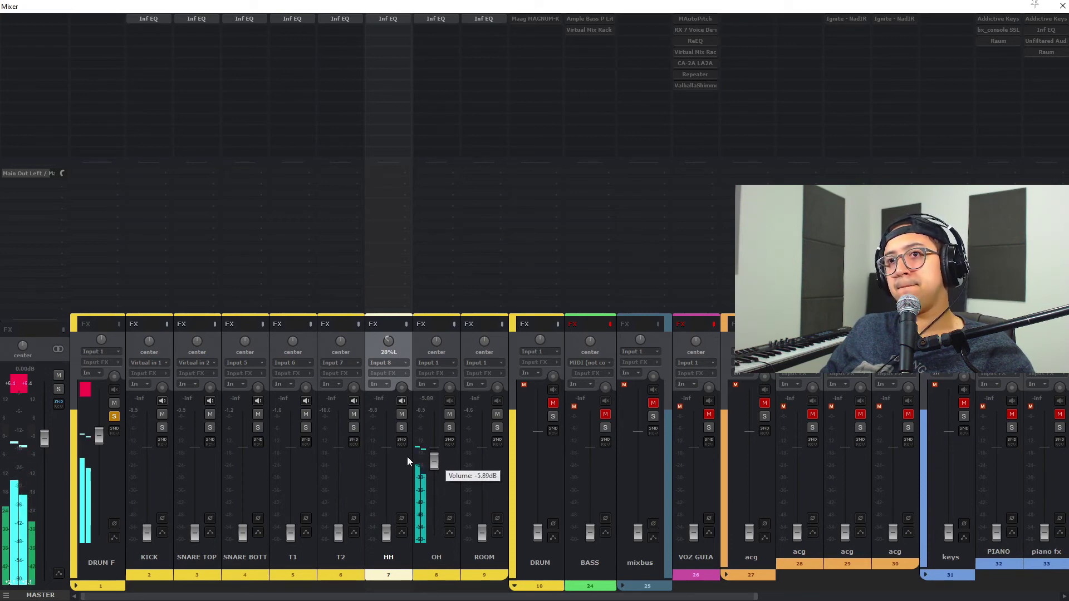
{"action": "left_click", "coordinate": [21, 382]}
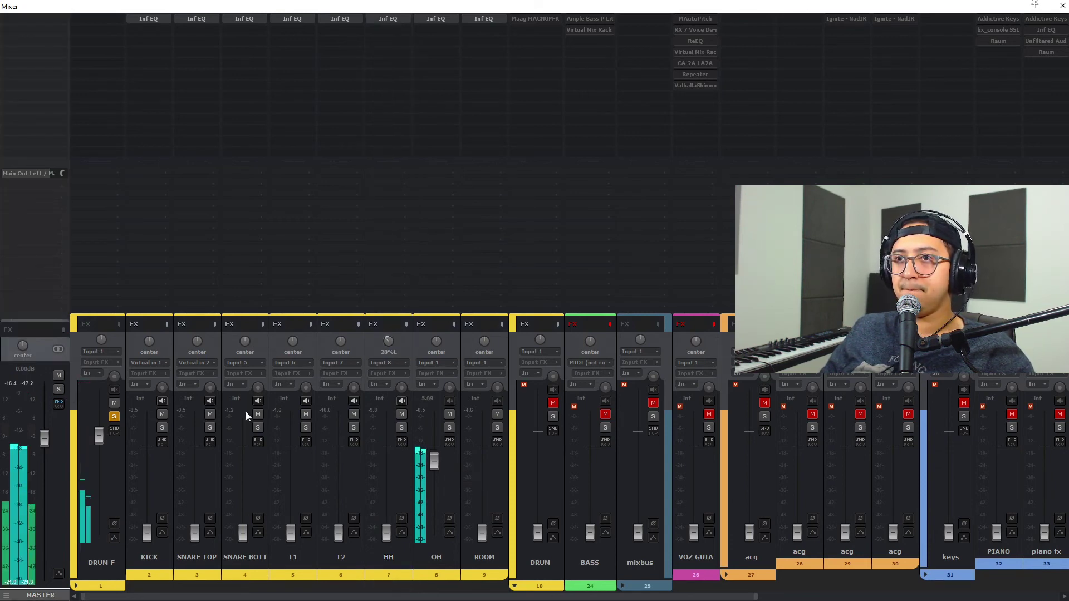
{"action": "left_click_drag", "start_coordinate": [435, 459], "coordinate": [434, 465]}
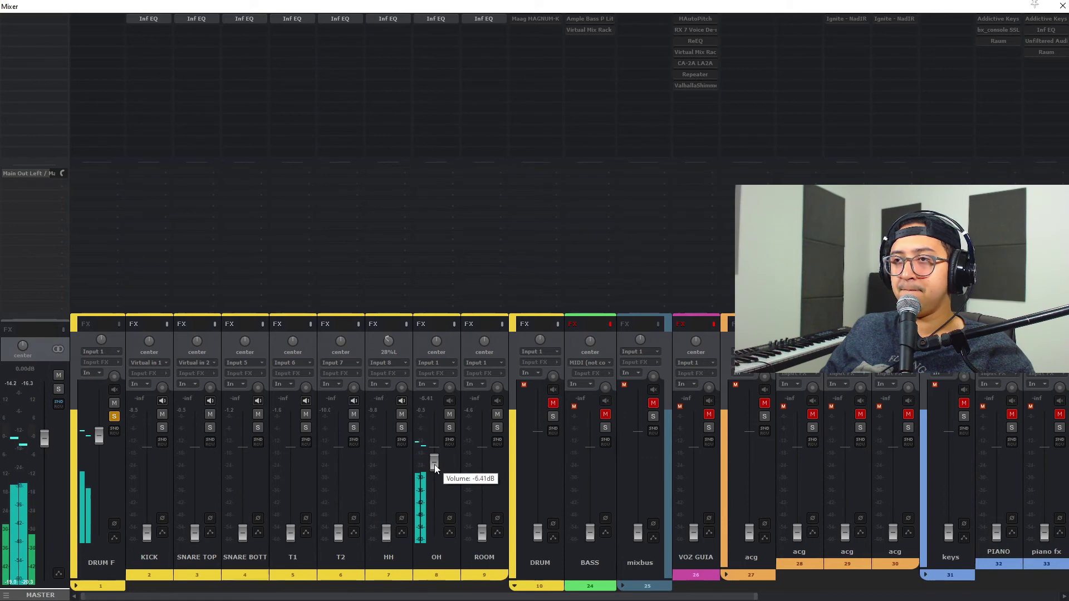
- Raise the faders of KICK to -4.37 dB, SNARE TOP to -7.51 dB and SNARE BOTTOM to -11.9 dB
{"action": "left_click_drag", "start_coordinate": [146, 531], "coordinate": [146, 460]}
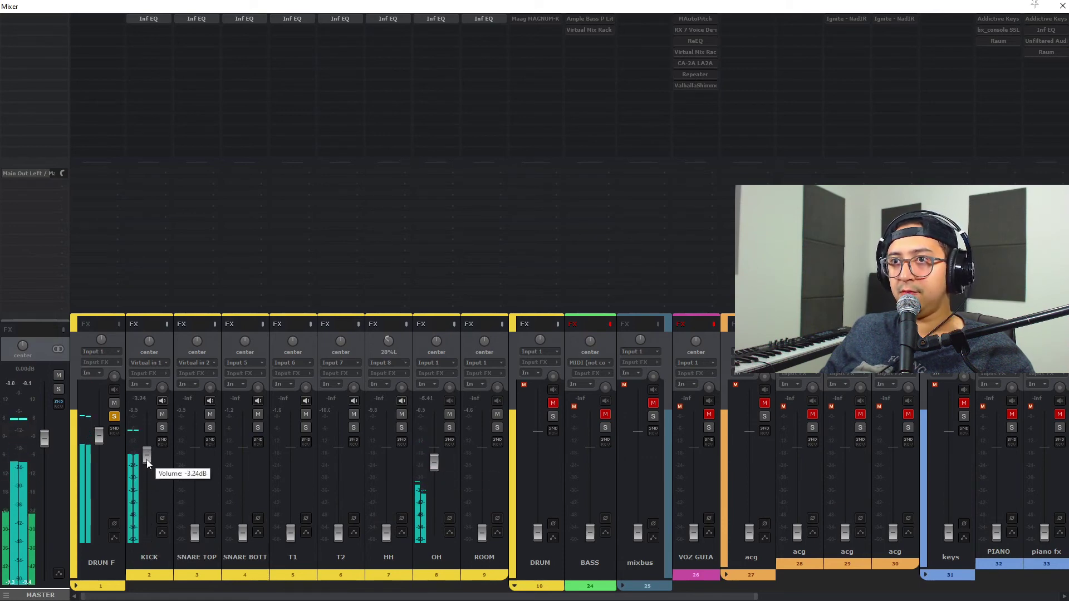
{"action": "left_click_drag", "start_coordinate": [194, 531], "coordinate": [196, 464]}
{"action": "left_click_drag", "start_coordinate": [243, 532], "coordinate": [243, 476]}
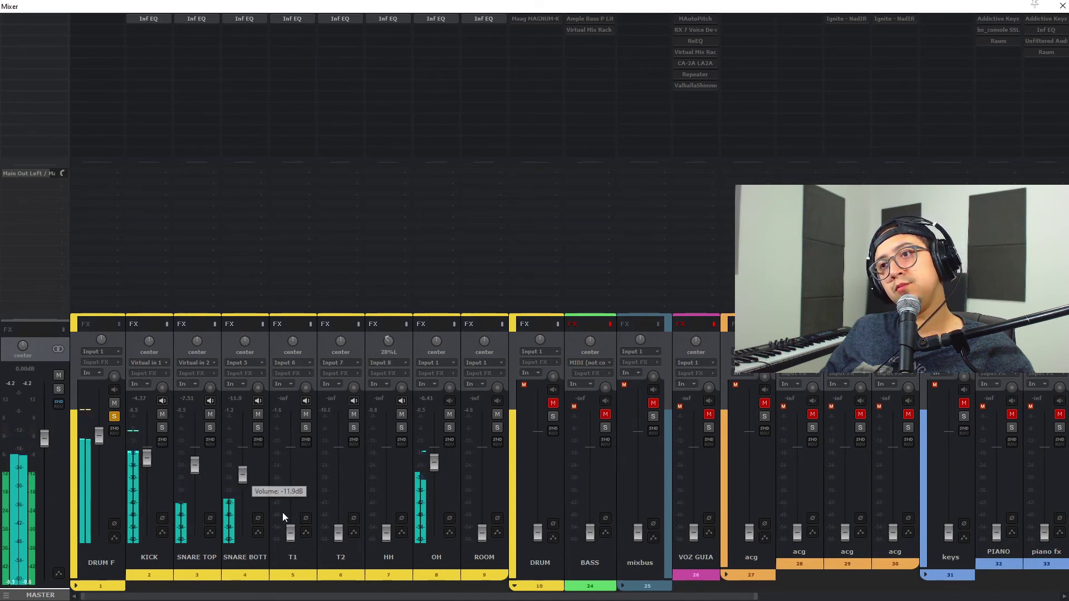
- Set the faders of ROOM to -18.8, SNARE TOP to -8.05, SNARE BOTTOM to -13.9, T1 to -20.3, T2 to -20.9 and HH to -25.9 dB
{"action": "left_click_drag", "start_coordinate": [483, 533], "coordinate": [483, 490]}
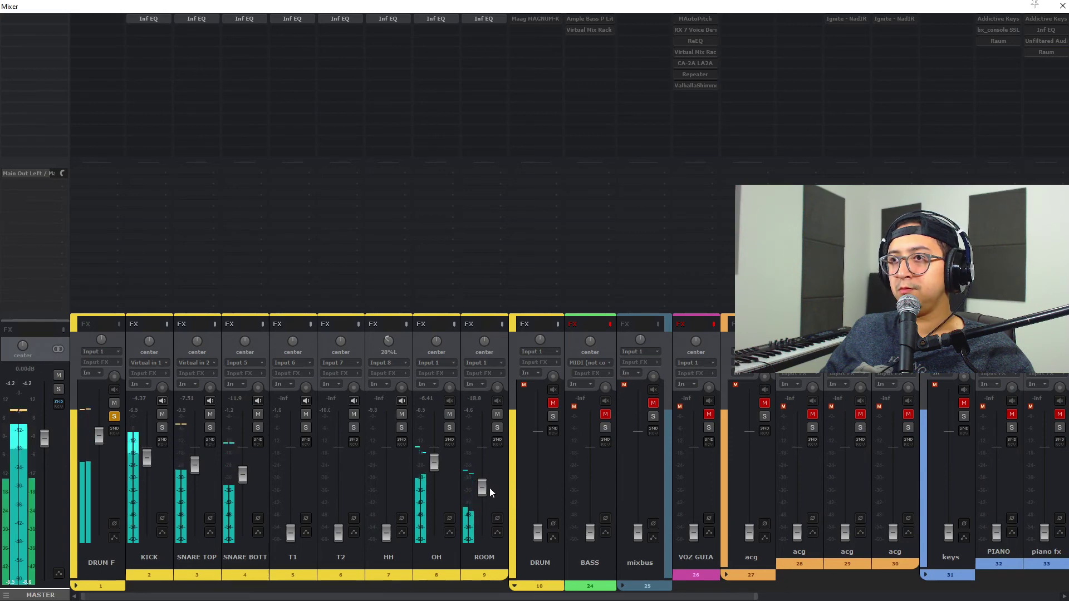
{"action": "left_click_drag", "start_coordinate": [193, 471], "coordinate": [241, 483]}
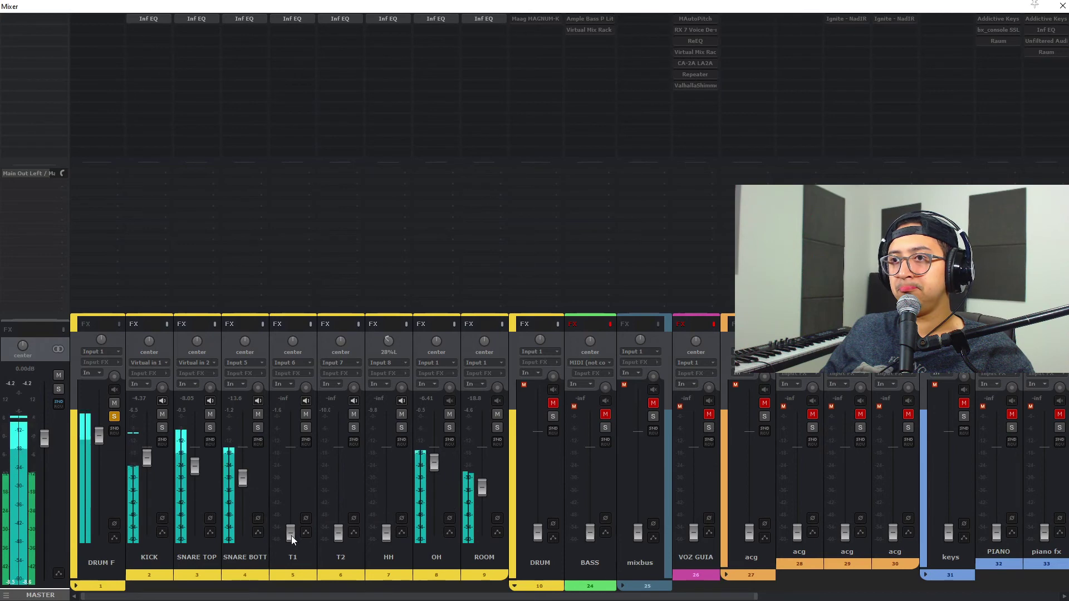
{"action": "left_click_drag", "start_coordinate": [292, 536], "coordinate": [339, 489]}
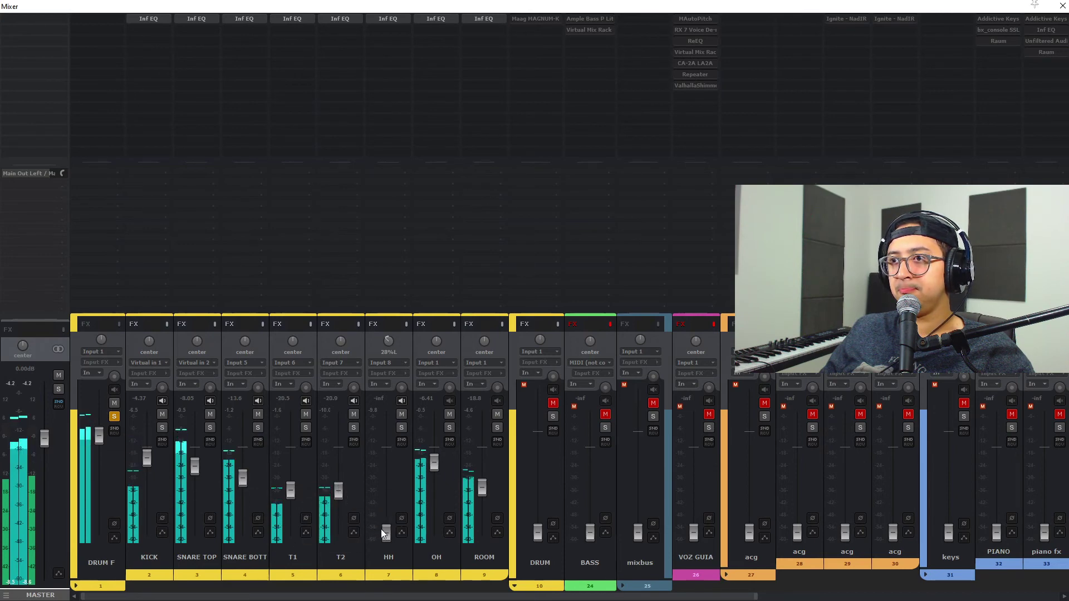
{"action": "left_click_drag", "start_coordinate": [381, 529], "coordinate": [388, 497]}
{"action": "left_click_drag", "start_coordinate": [243, 479], "coordinate": [240, 477]}
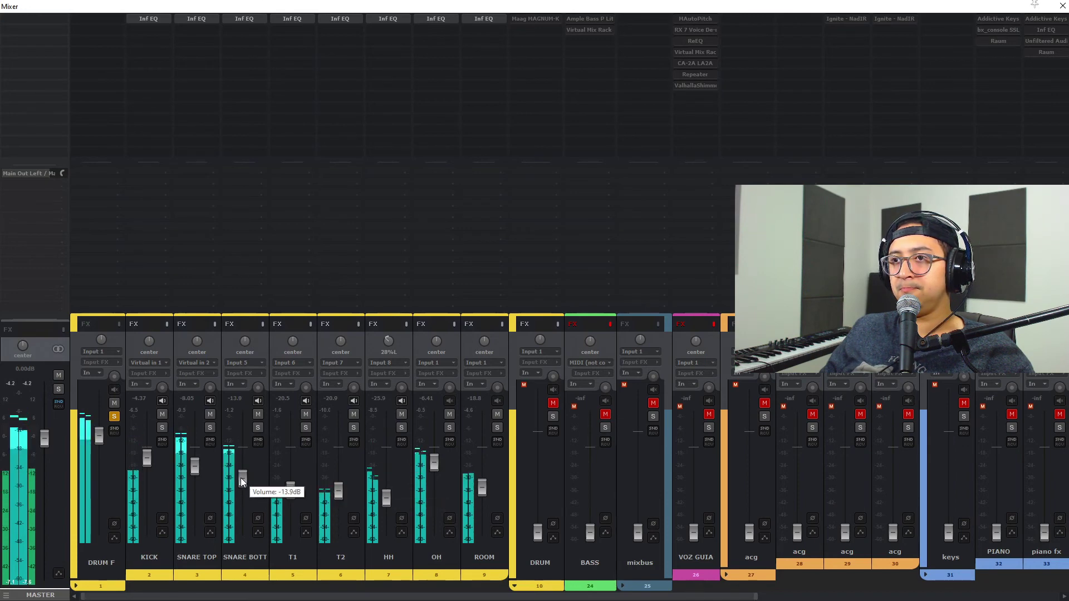
- Select T1 and T2 together and raise their faders to -18.55 dB and -18.94 dB
{"action": "left_click", "coordinate": [314, 495]}
{"action": "left_click", "coordinate": [319, 496]}
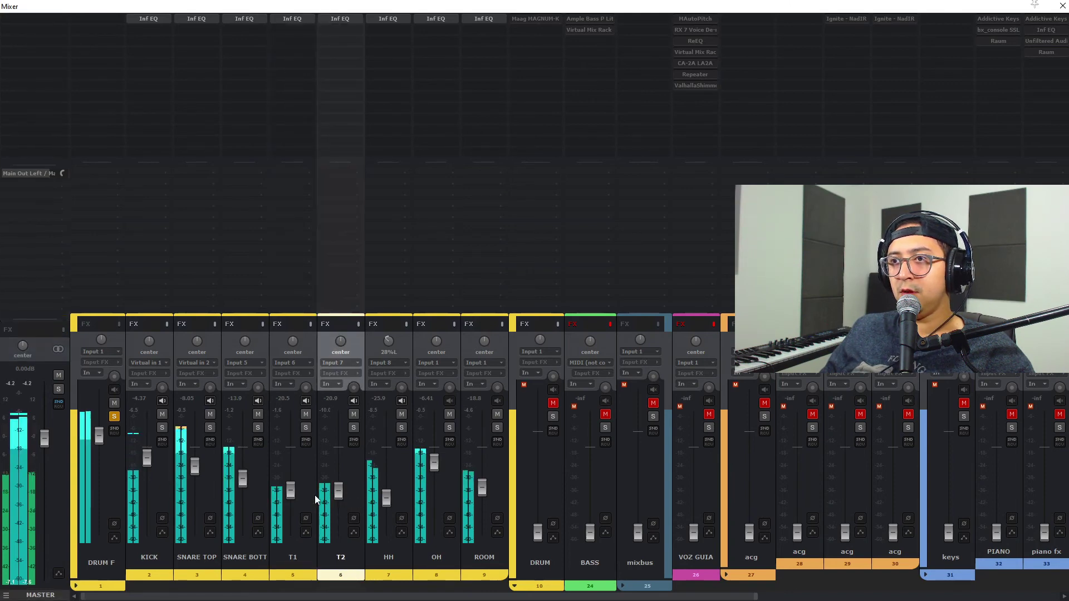
{"action": "left_click", "coordinate": [305, 492], "text": "ctrl"}
{"action": "left_click_drag", "start_coordinate": [289, 490], "coordinate": [269, 469]}
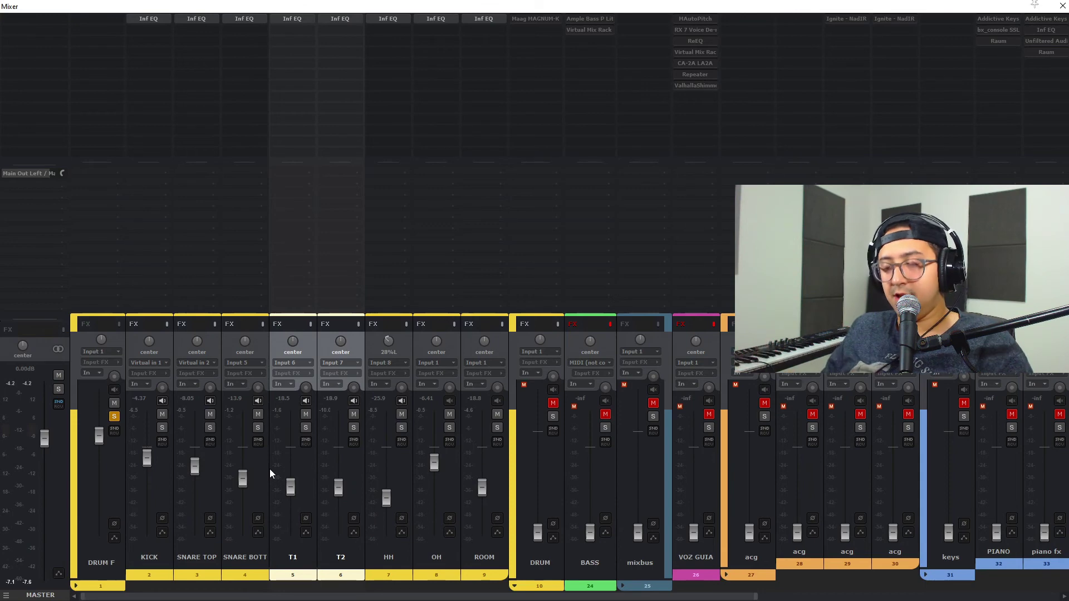
- Play the arrangement from just before the tom fill around bar 41 and raise T1 to -10.04 dB and T2 to -10.43 dB together
{"action": "key", "text": "ctrl+m"}
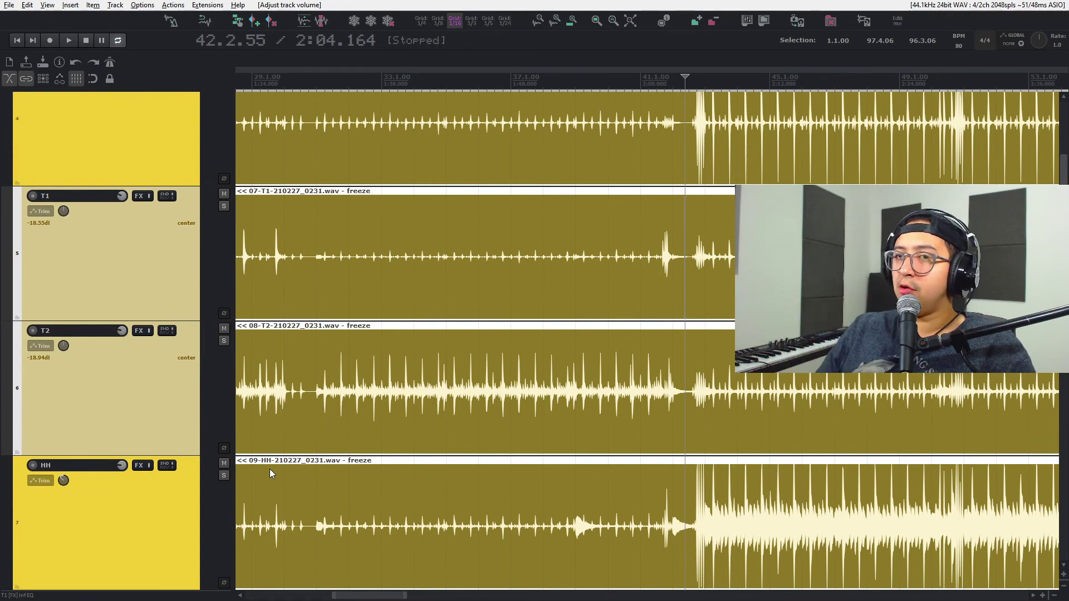
{"action": "scroll", "coordinate": [269, 469], "scroll_direction": "down", "scroll_amount": 5}
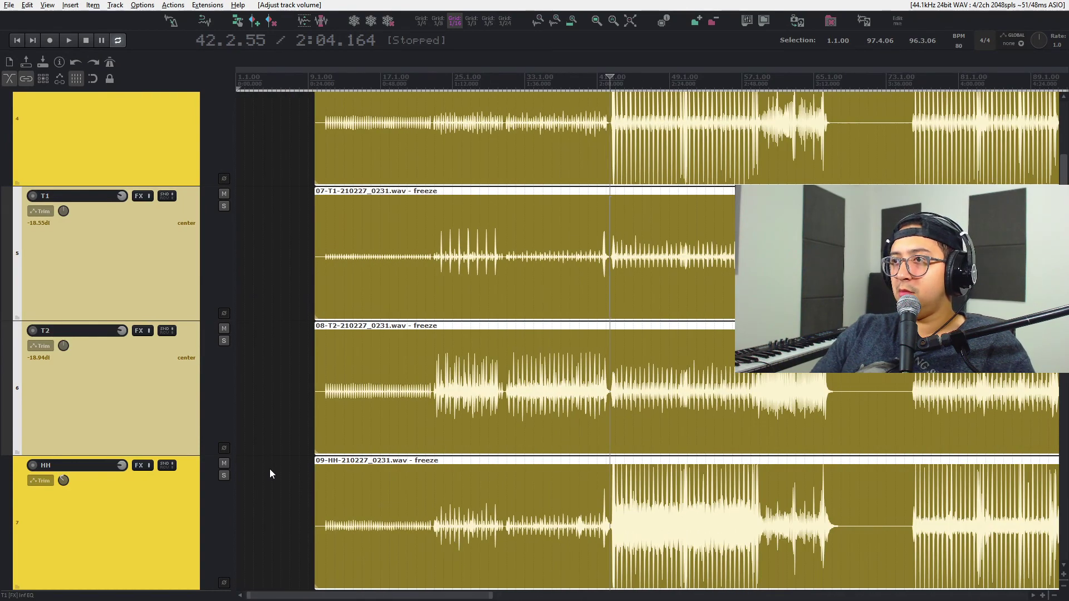
{"action": "scroll", "coordinate": [269, 469], "scroll_direction": "up", "scroll_amount": 7}
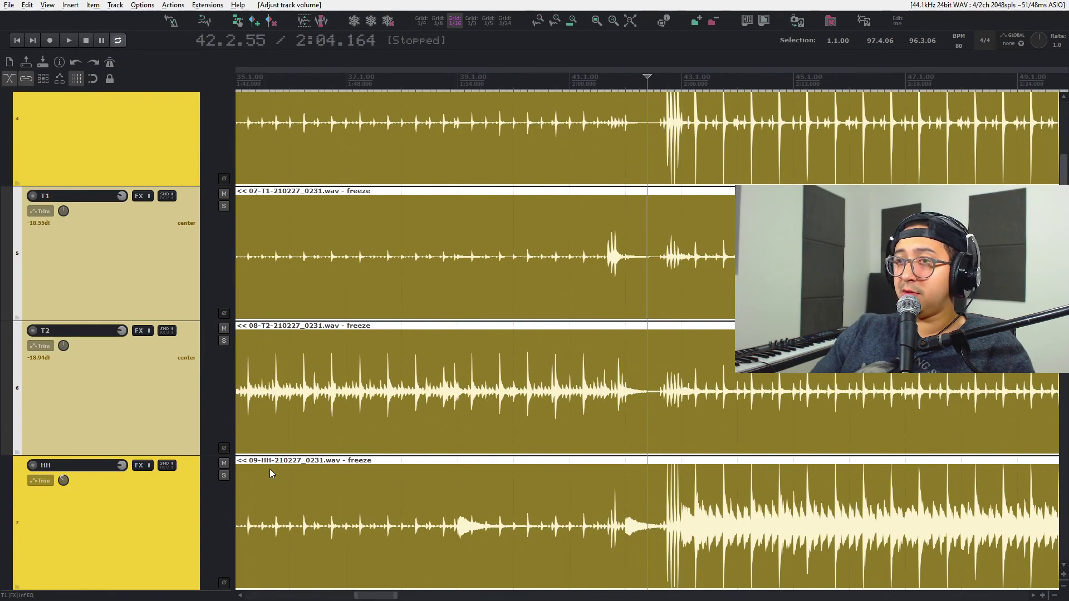
{"action": "scroll", "coordinate": [602, 126], "scroll_direction": "down", "scroll_amount": 1}
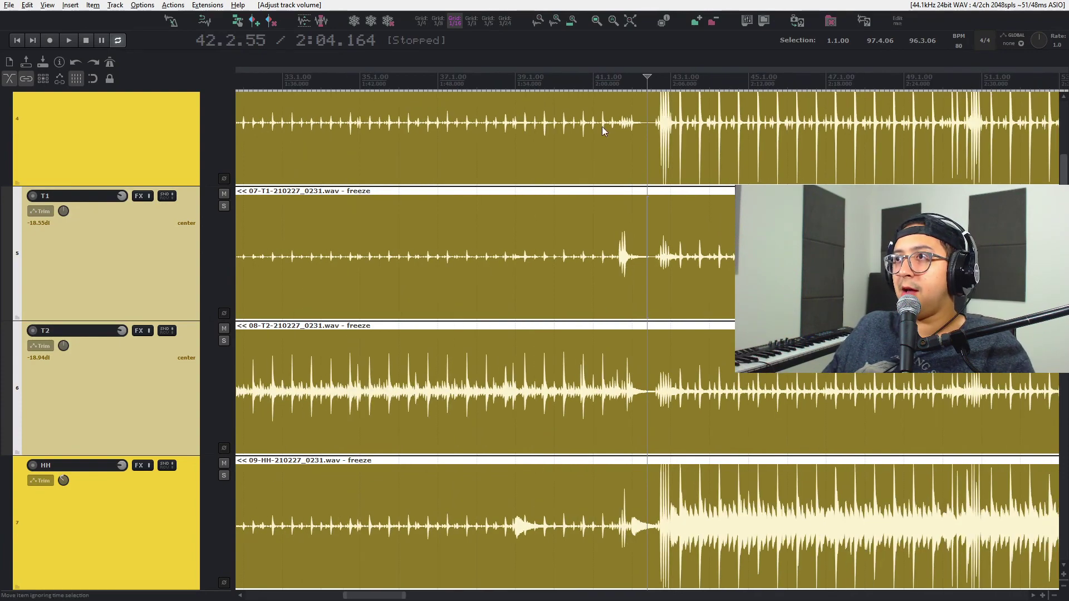
{"action": "scroll", "coordinate": [717, 101], "scroll_direction": "down", "scroll_amount": 4}
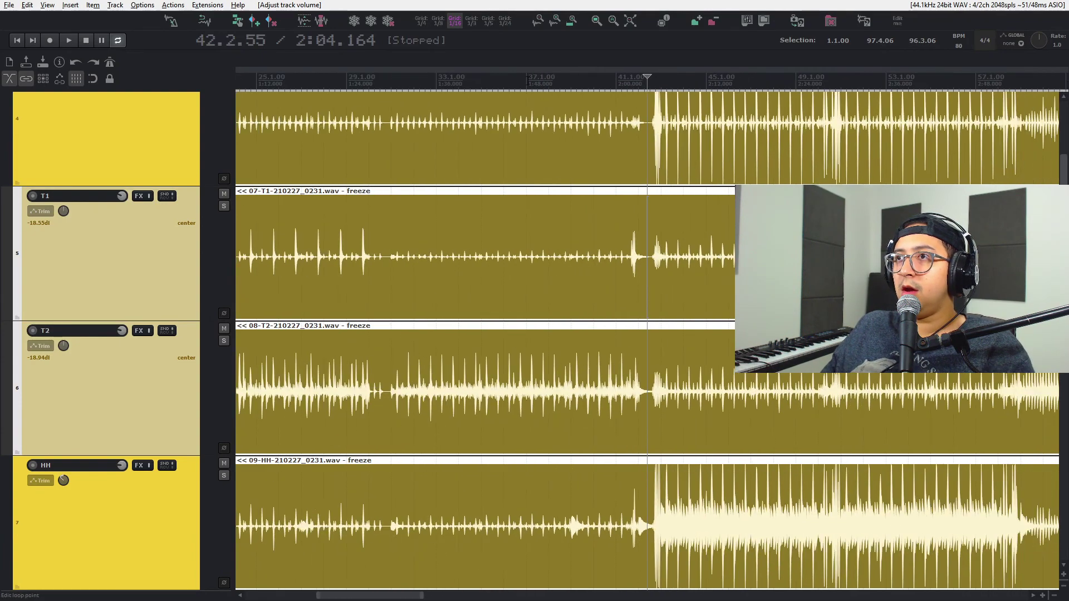
{"action": "scroll", "coordinate": [647, 77], "scroll_direction": "up", "scroll_amount": 2}
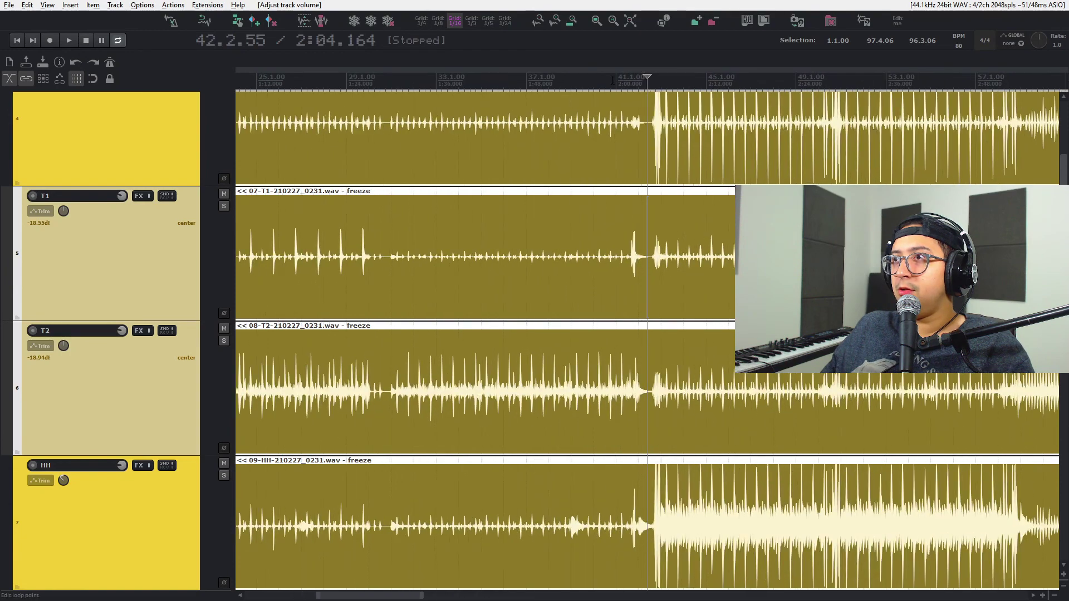
{"action": "left_click", "coordinate": [610, 78]}
{"action": "key", "text": "ctrl+m"}
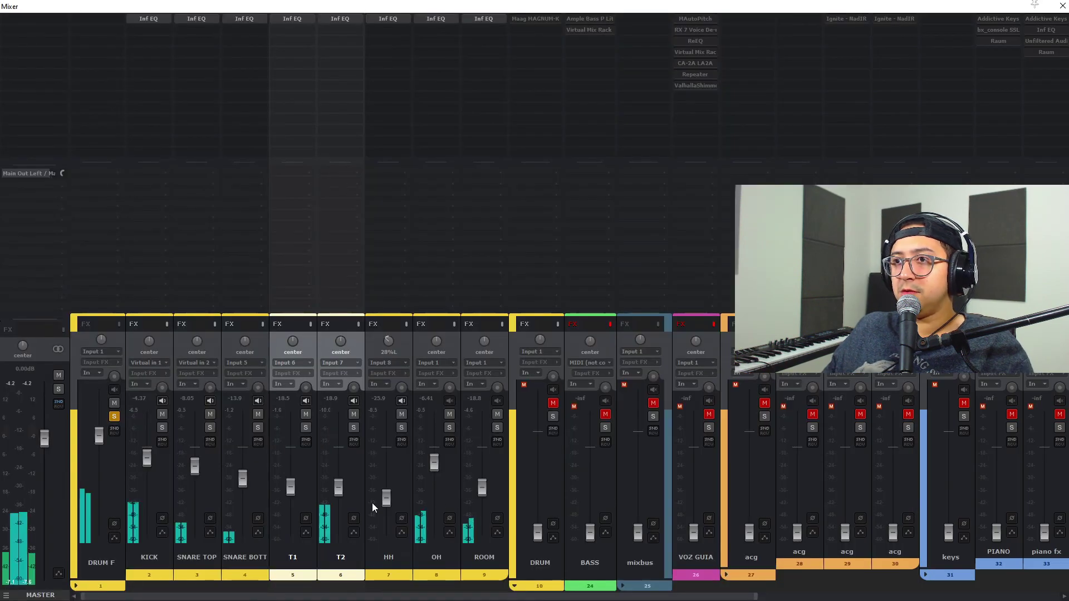
{"action": "left_click_drag", "start_coordinate": [342, 489], "coordinate": [339, 473]}
- Find other tom fills, play from around bar 57, and raise T1 to -8.32 dB and T2 to about -8.7 dB together
{"action": "key", "text": "ctrl+m"}
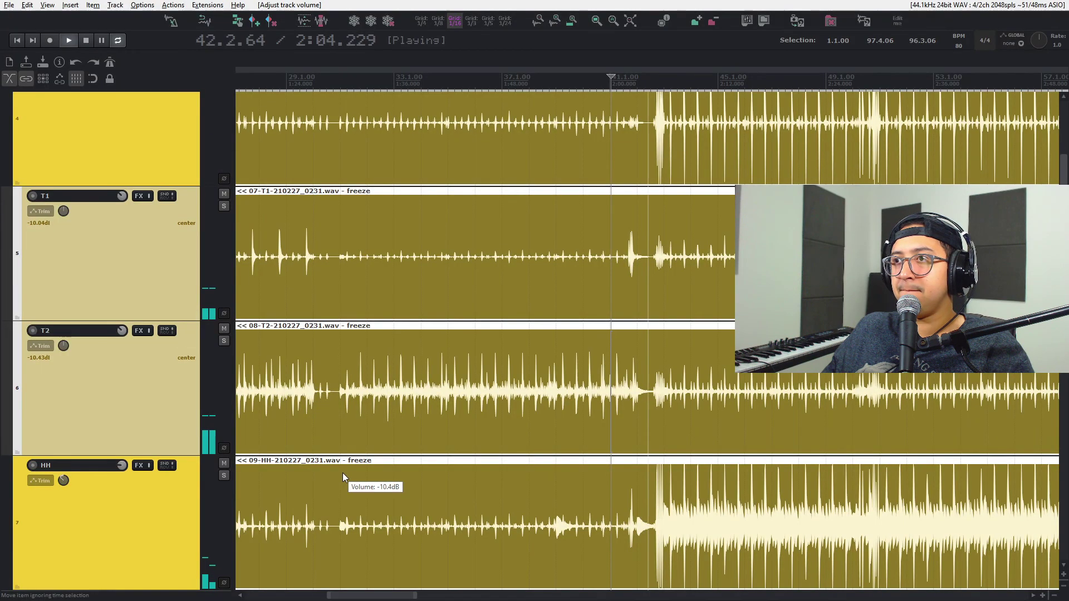
{"action": "scroll", "coordinate": [343, 473], "scroll_direction": "down", "scroll_amount": 2}
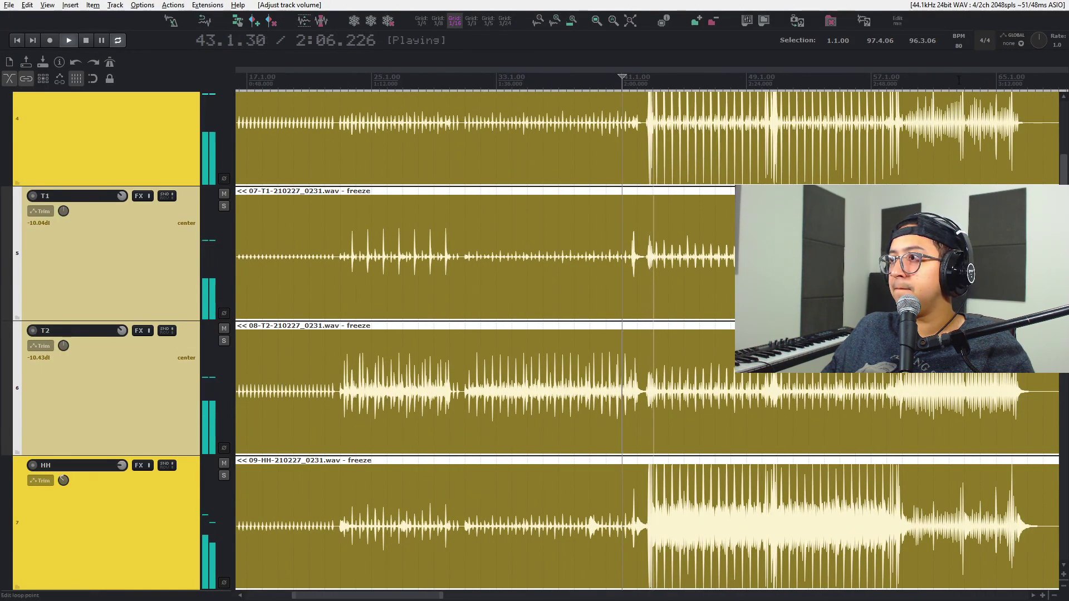
{"action": "left_click", "coordinate": [782, 88]}
{"action": "scroll", "coordinate": [557, 83], "scroll_direction": "up", "scroll_amount": 4}
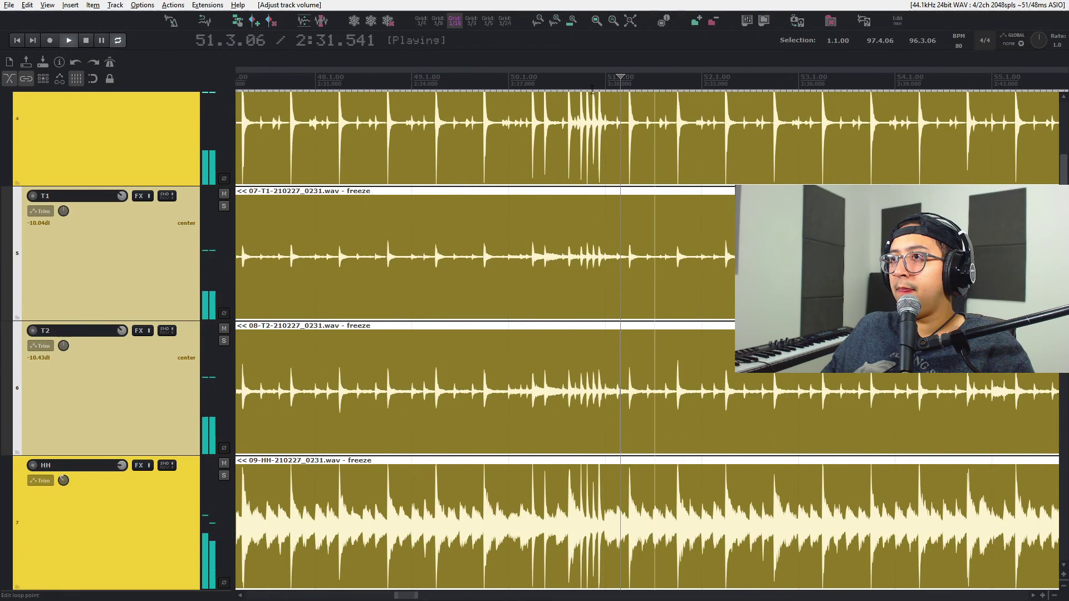
{"action": "scroll", "coordinate": [554, 81], "scroll_direction": "down", "scroll_amount": 4}
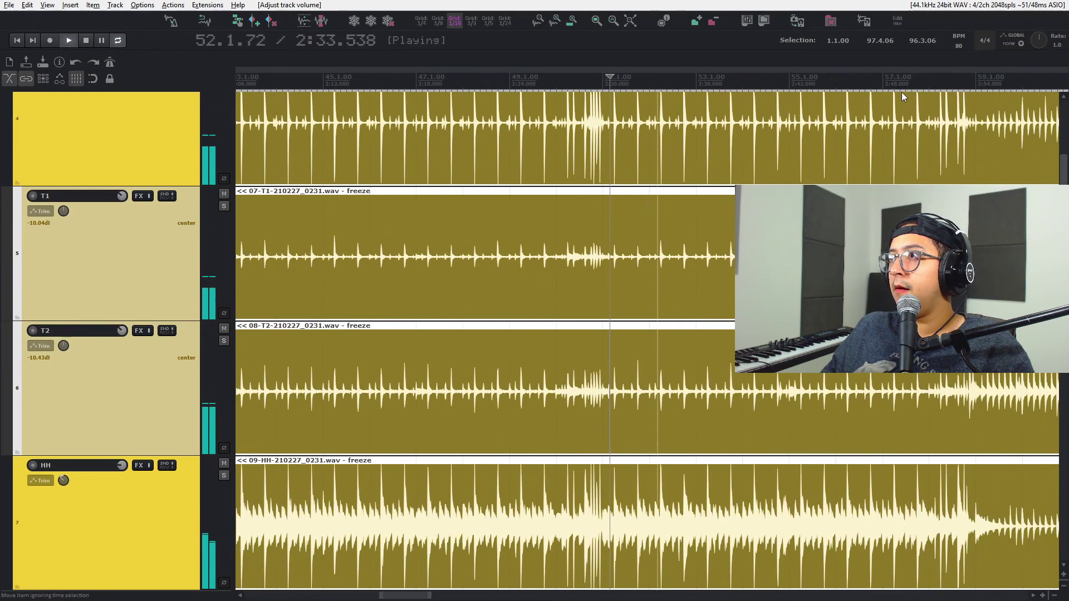
{"action": "left_click", "coordinate": [912, 82]}
{"action": "key", "text": "ctrl+m"}
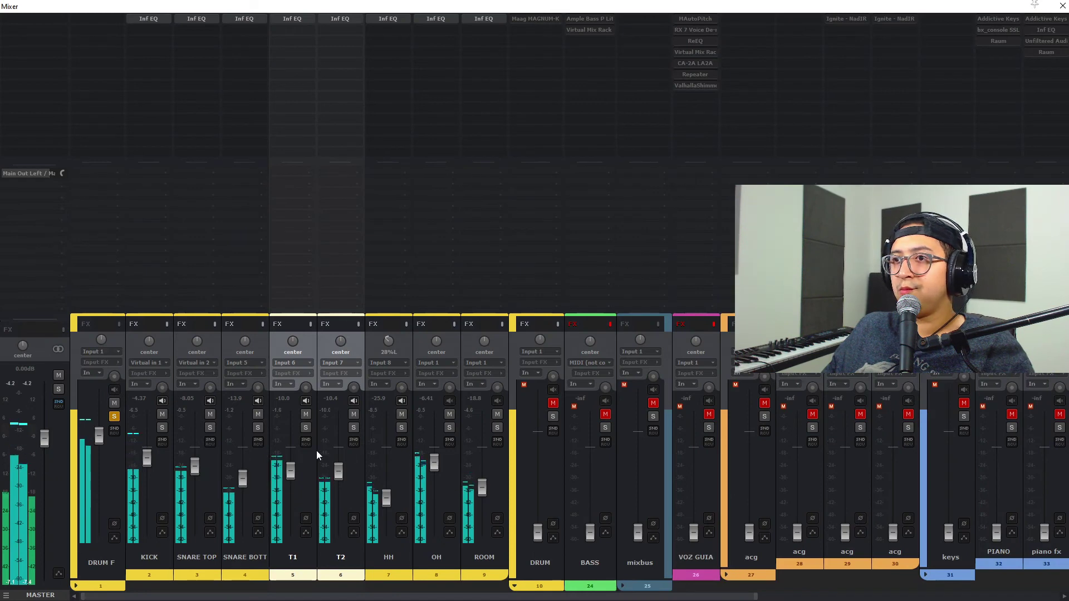
{"action": "left_click_drag", "start_coordinate": [290, 472], "coordinate": [291, 466]}
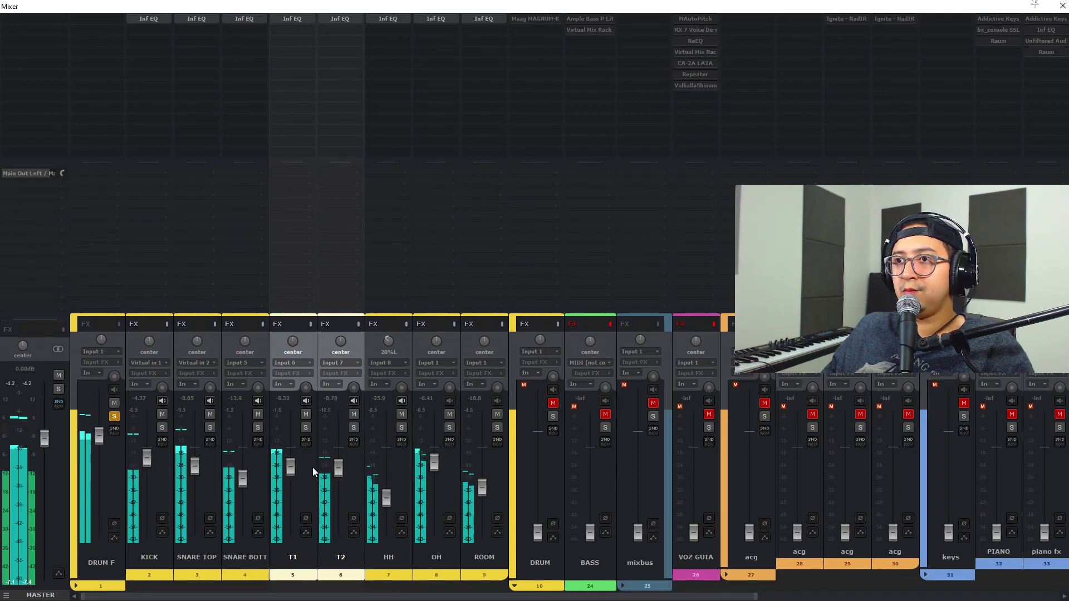
- Pan T1 to 50% left and T2 to 49% right
{"action": "left_click", "coordinate": [314, 356]}
{"action": "left_click_drag", "start_coordinate": [292, 341], "coordinate": [293, 359]}
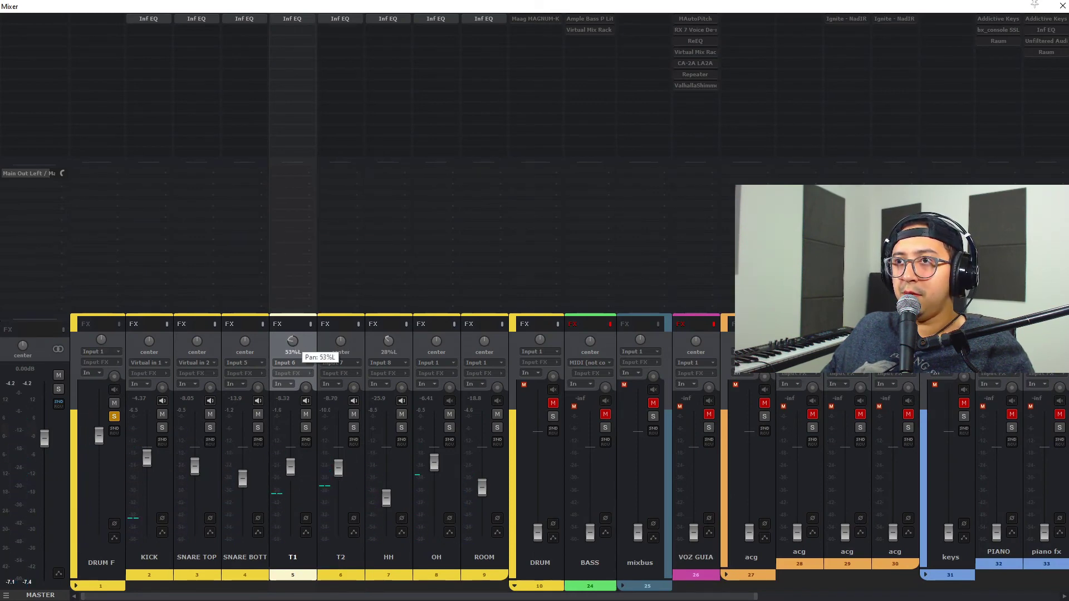
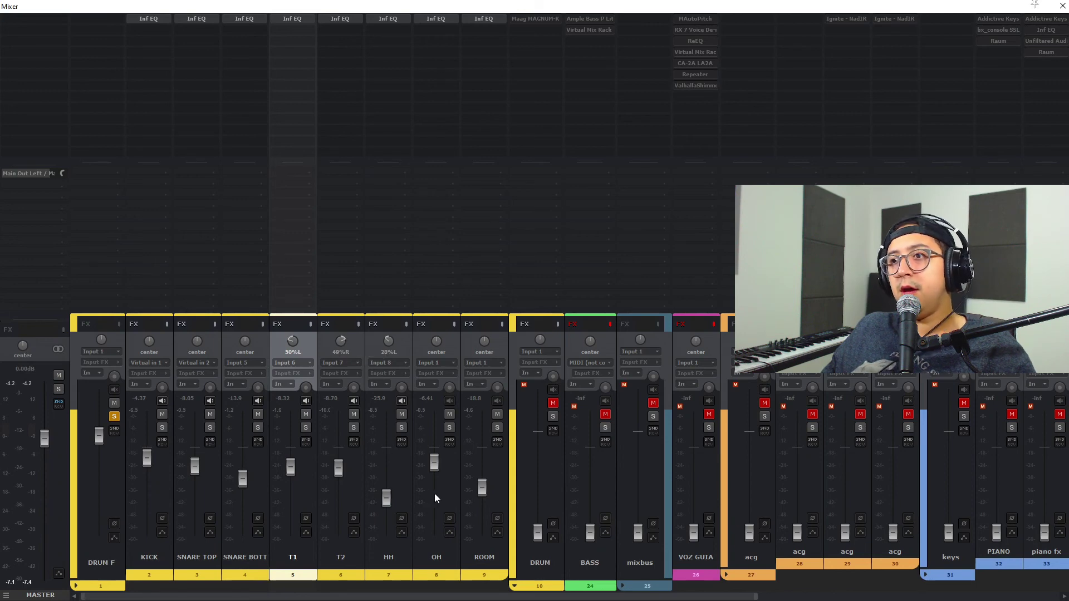
- Select all the individual drum tracks from KICK to ROOM and start playback
{"action": "left_click", "coordinate": [503, 491]}
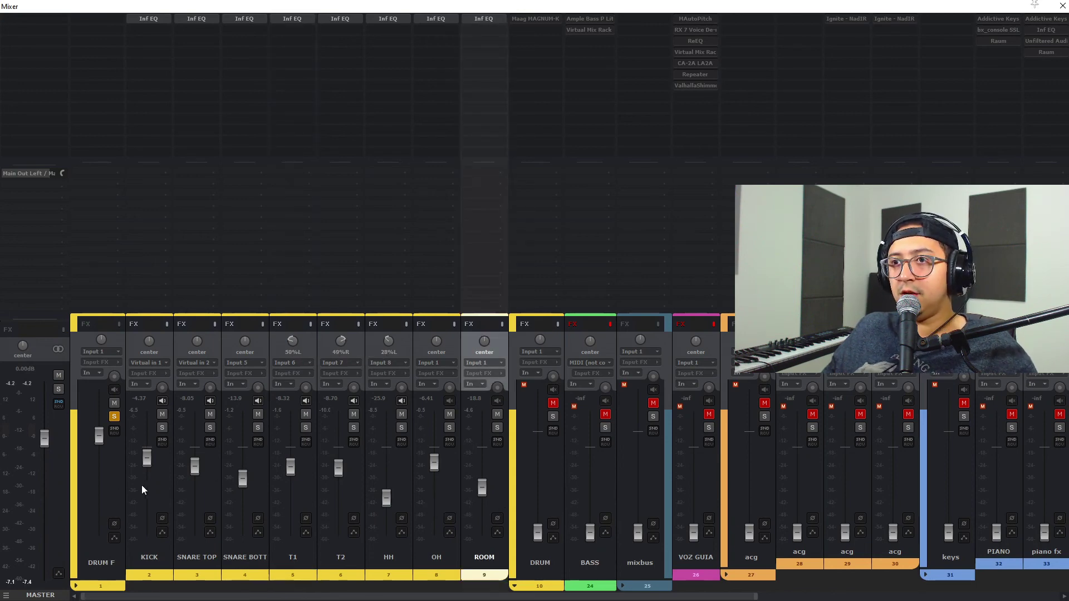
{"action": "left_click", "coordinate": [164, 482], "text": "shift"}
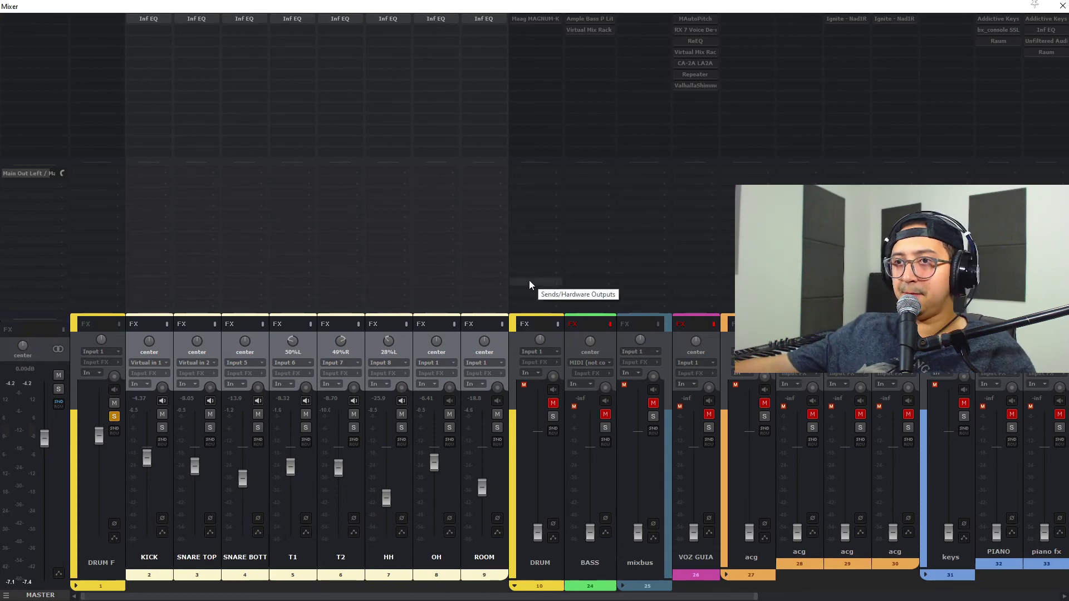
{"action": "key", "text": "space"}
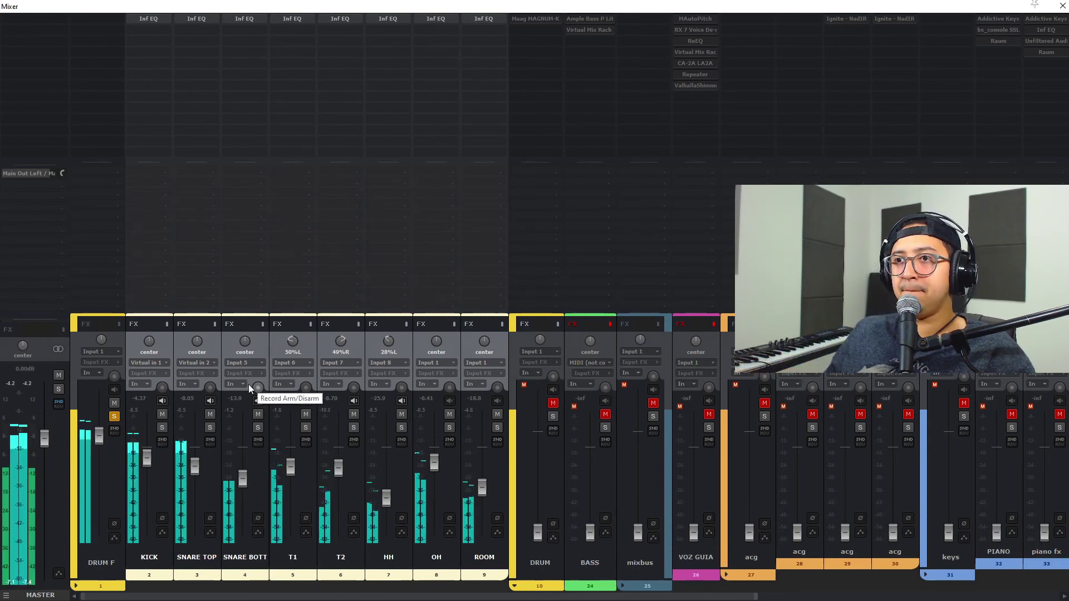
- Restart playback from the pause in bar 42, just before the loud snare passage, and return to the mixer
{"action": "key", "text": "ctrl+m"}
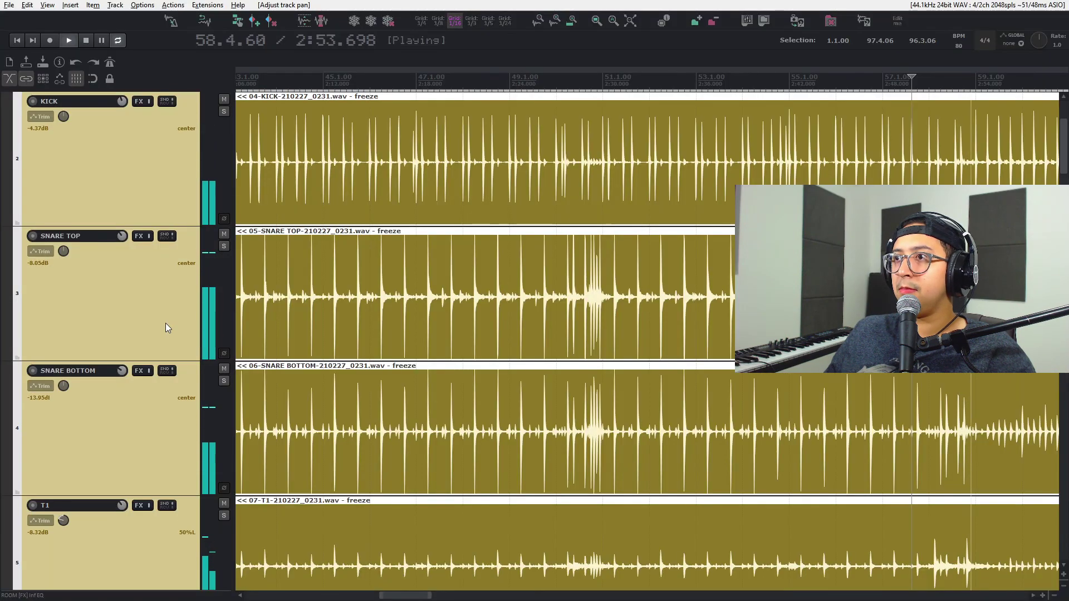
{"action": "scroll", "coordinate": [383, 266], "scroll_direction": "down", "scroll_amount": 6}
{"action": "key", "text": "space"}
{"action": "left_click", "coordinate": [492, 75]}
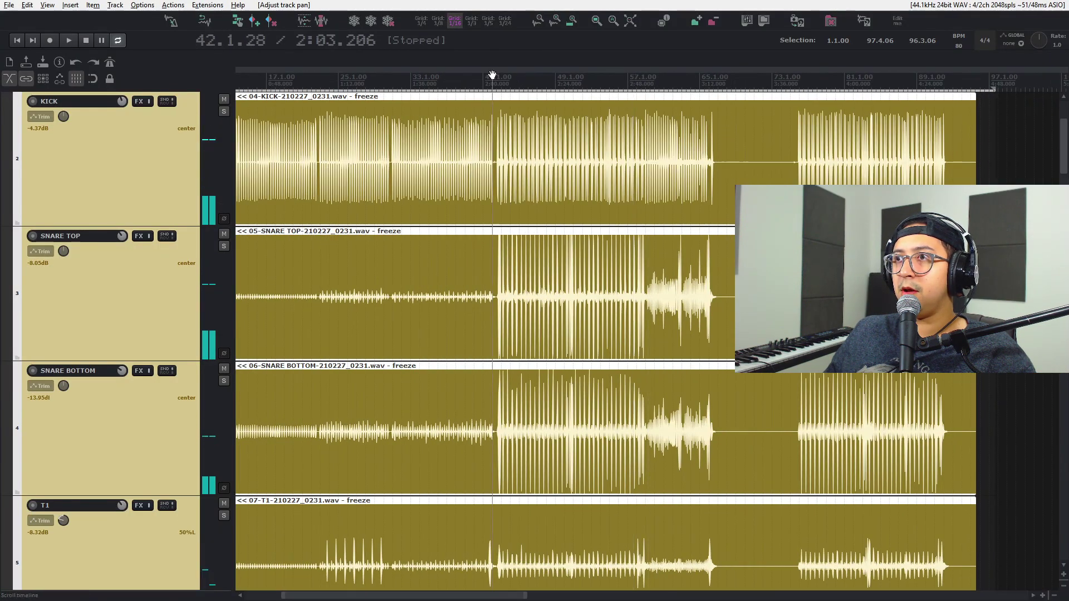
{"action": "scroll", "coordinate": [492, 74], "scroll_direction": "up", "scroll_amount": 6}
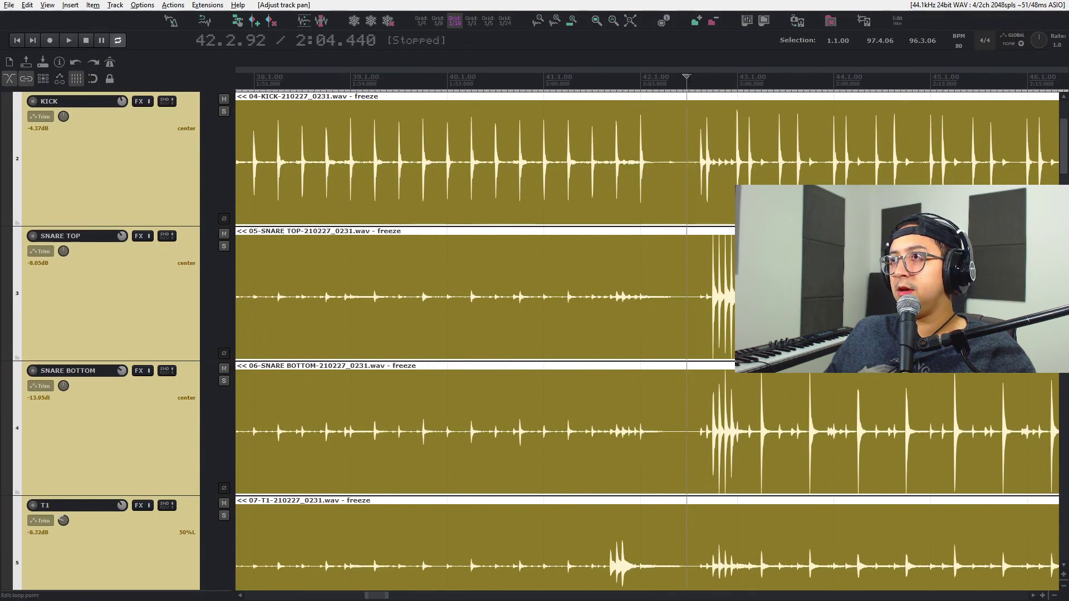
{"action": "key", "text": "space"}
{"action": "key", "text": "ctrl+m"}
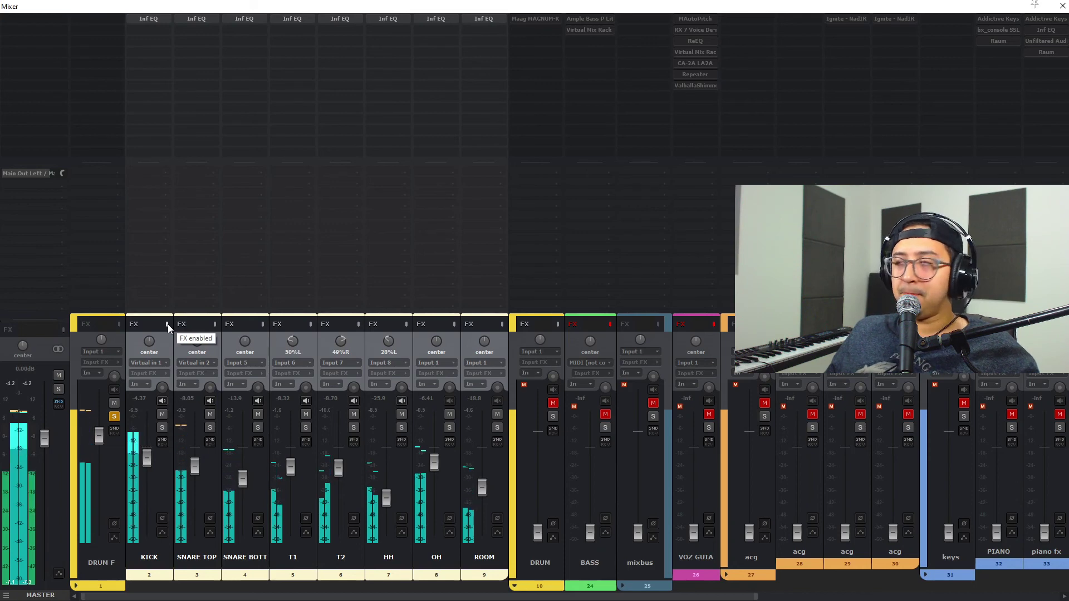
- Compare the selected drum tracks with their effects bypassed and enabled during playback, leave the effects enabled and stop
{"action": "left_click", "coordinate": [167, 324]}
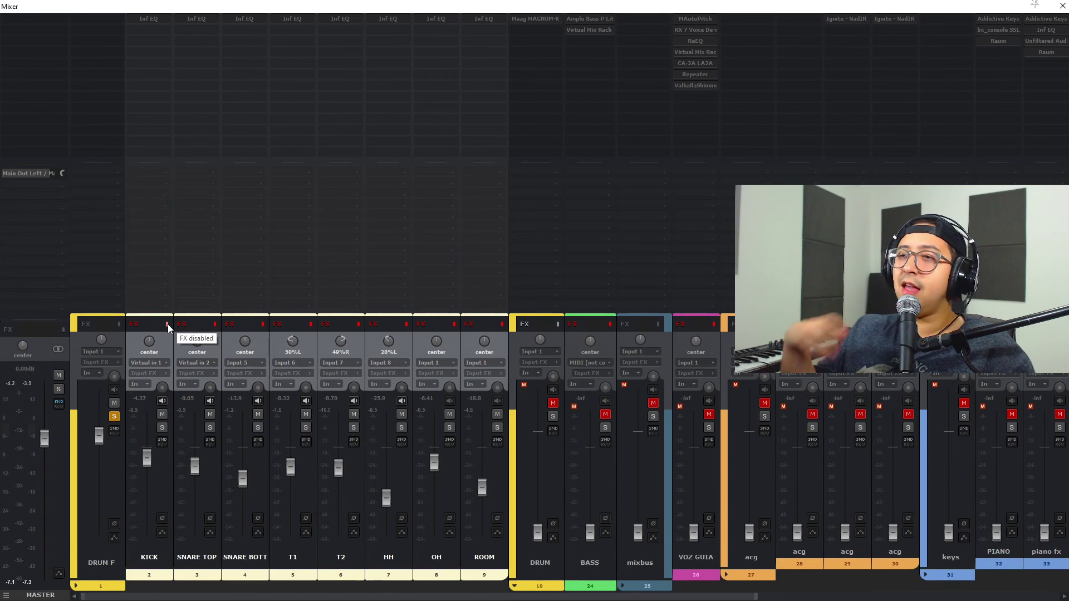
{"action": "key", "text": "space"}
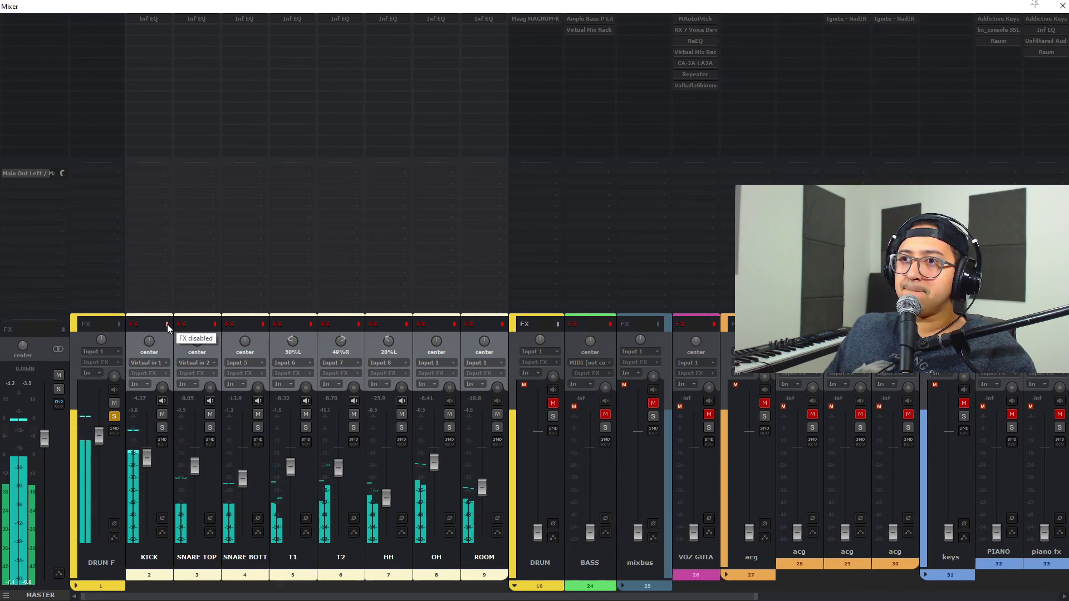
{"action": "left_click", "coordinate": [167, 325]}
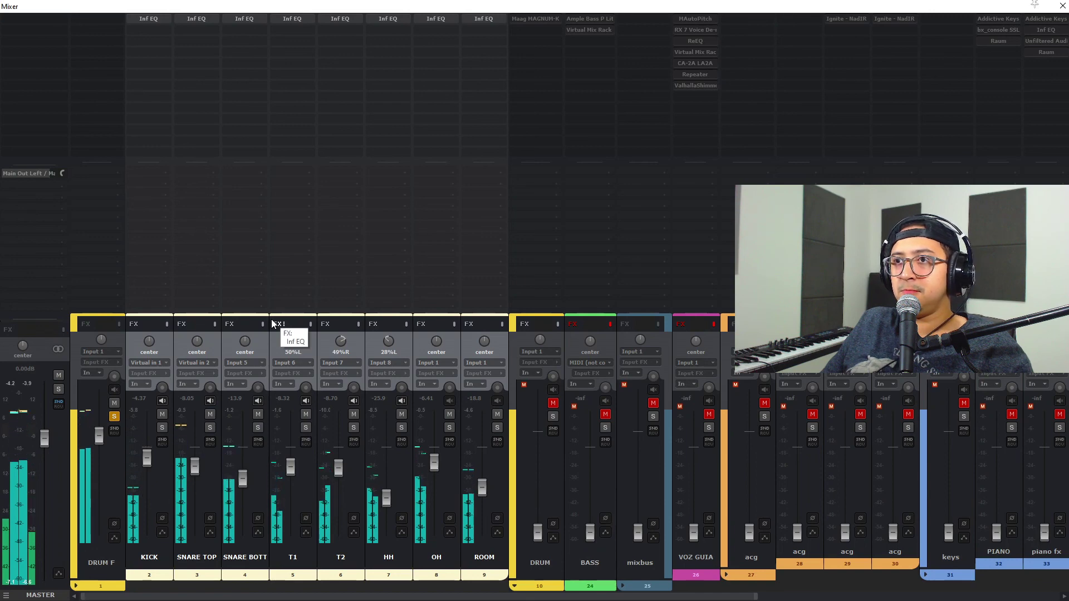
{"action": "key", "text": "space"}
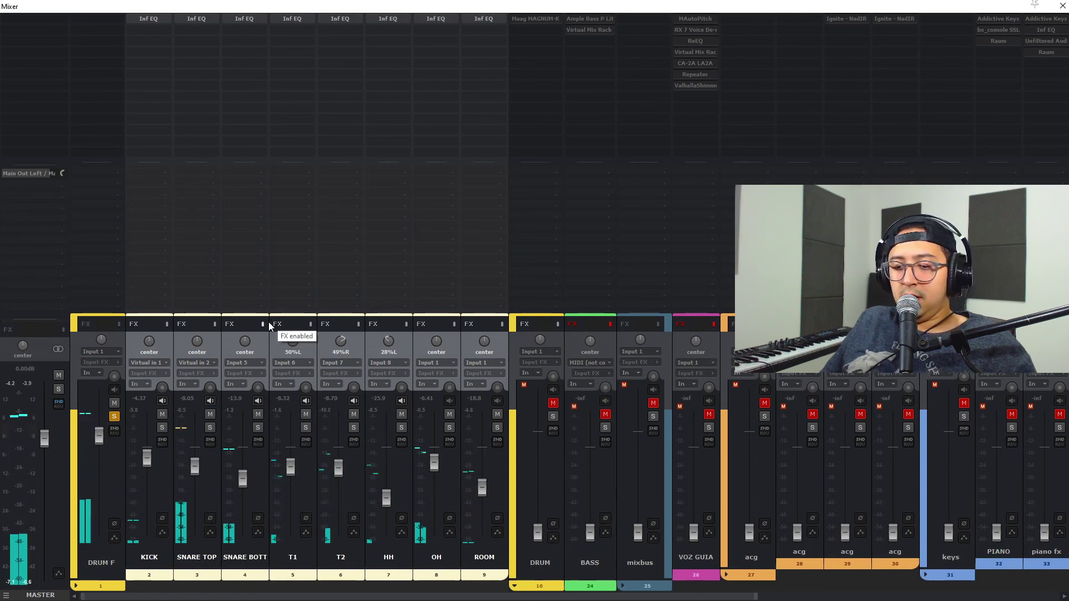